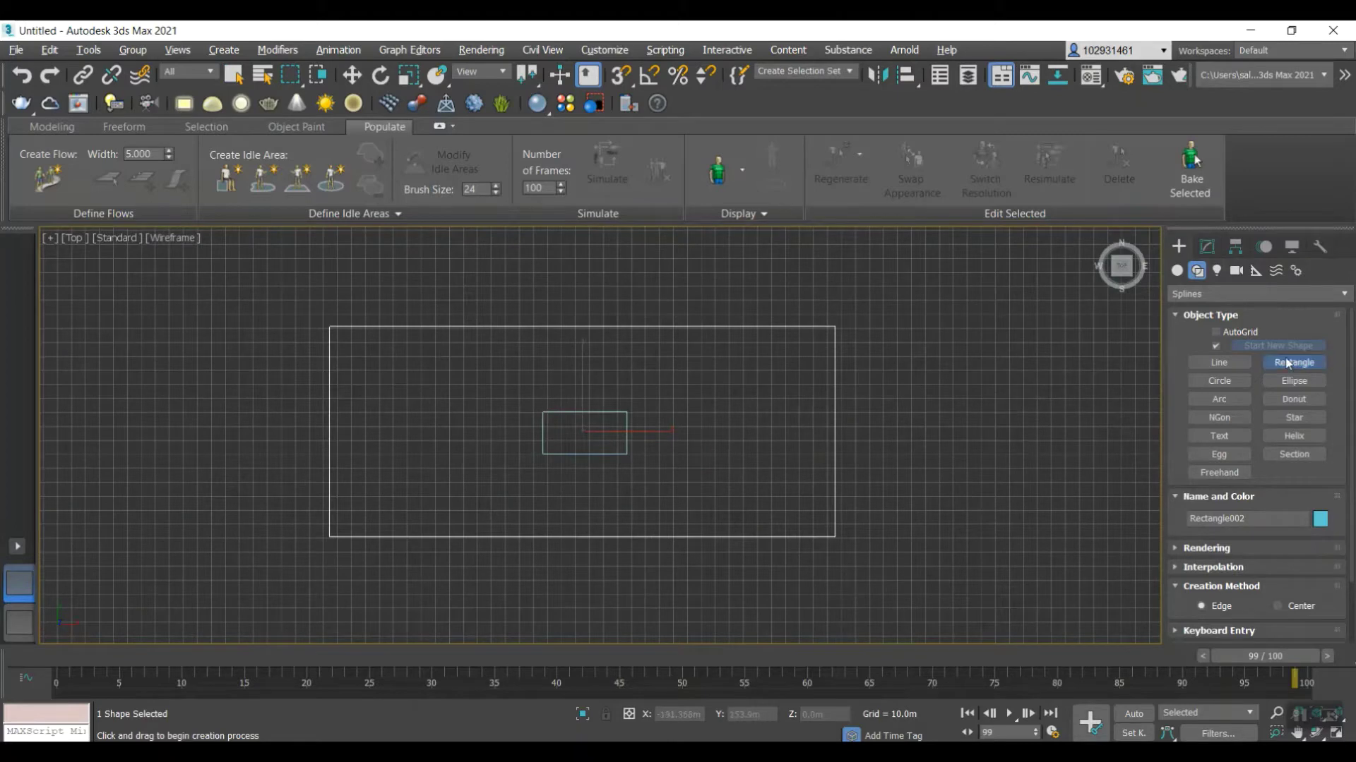
scroll(596, 431, down, 4)
scroll(596, 432, up, 4)
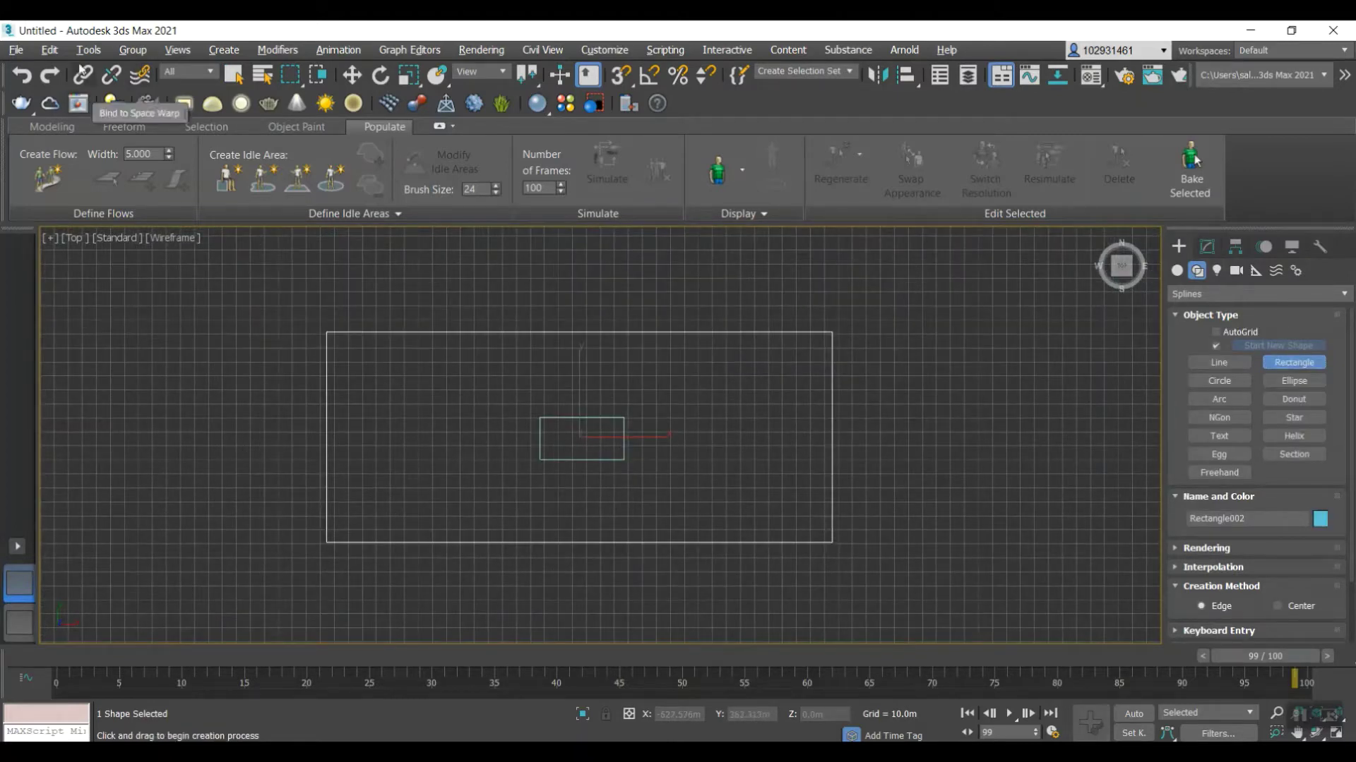
click(65, 49)
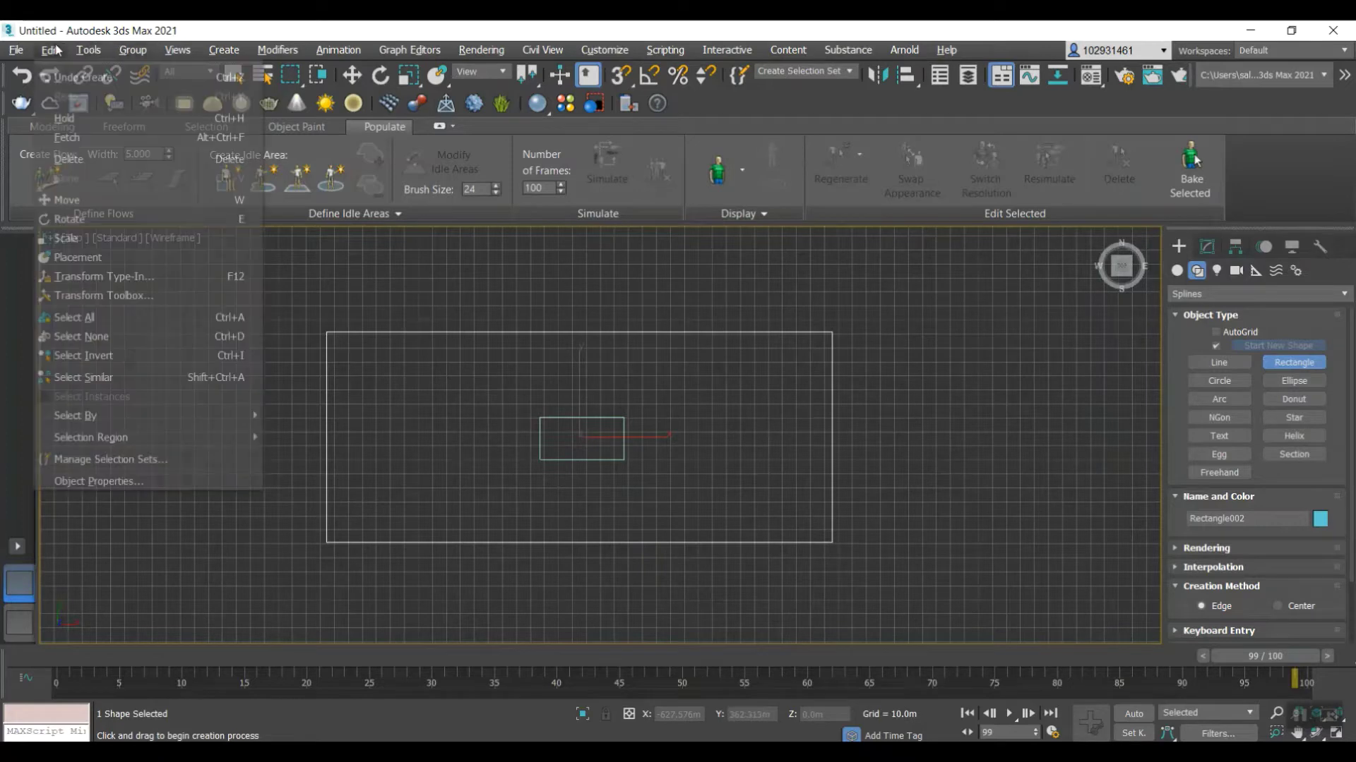
mouse_move(88, 50)
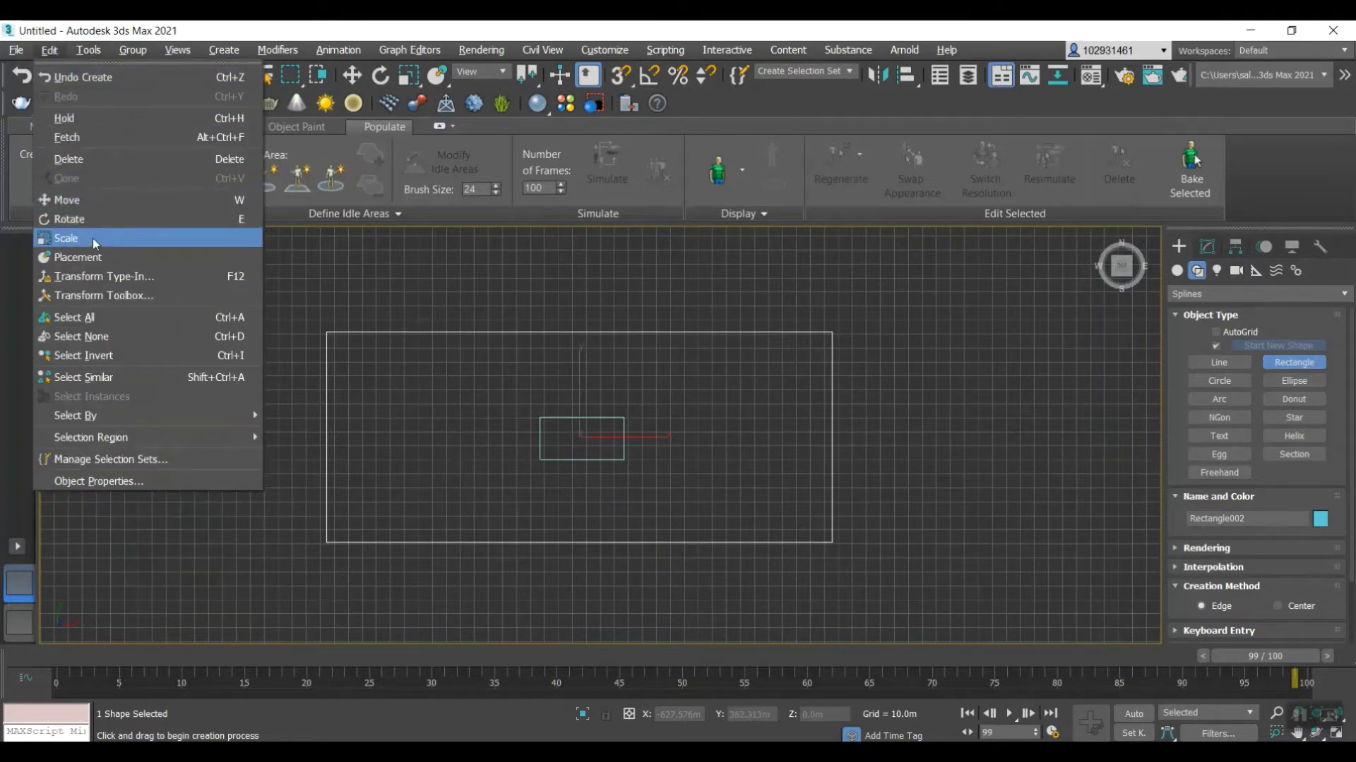
click(514, 324)
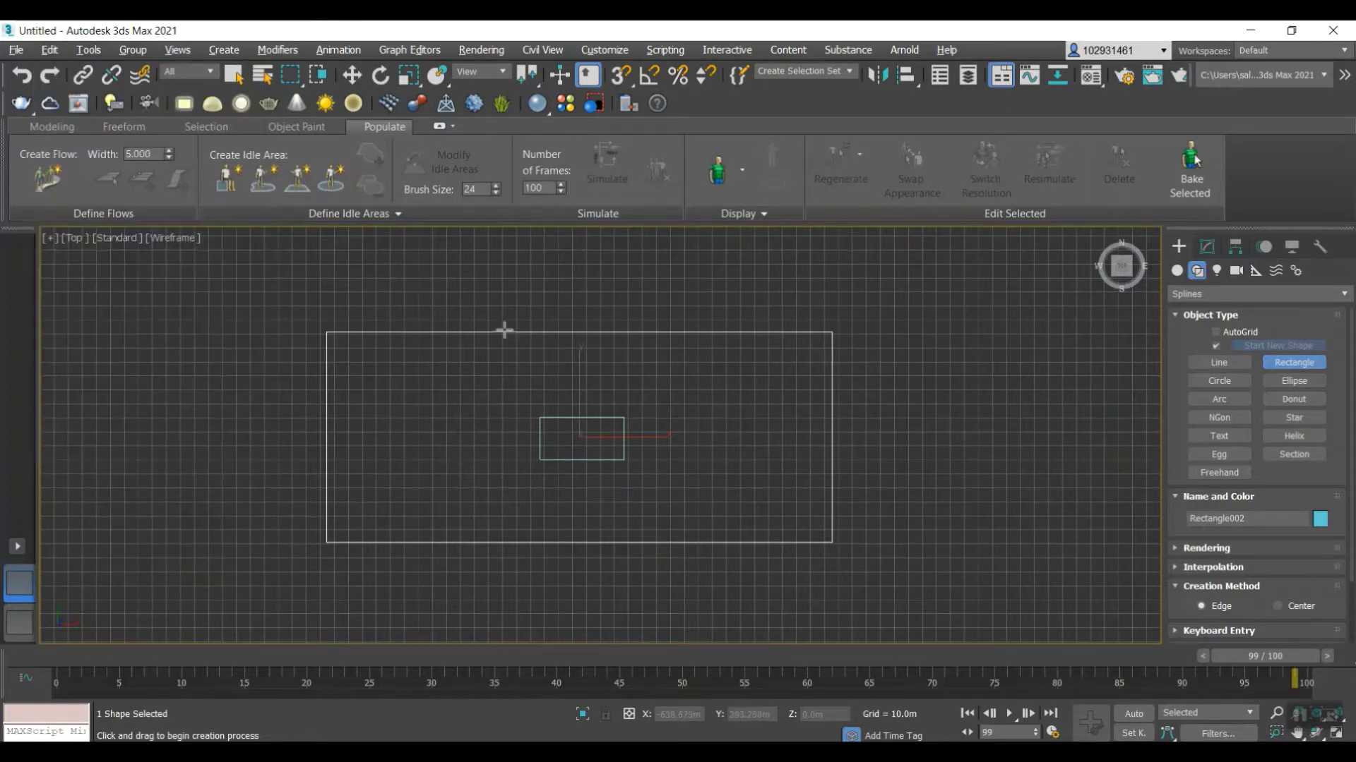
- Clone the large outer rectangle in place and clear the selection
key(w)
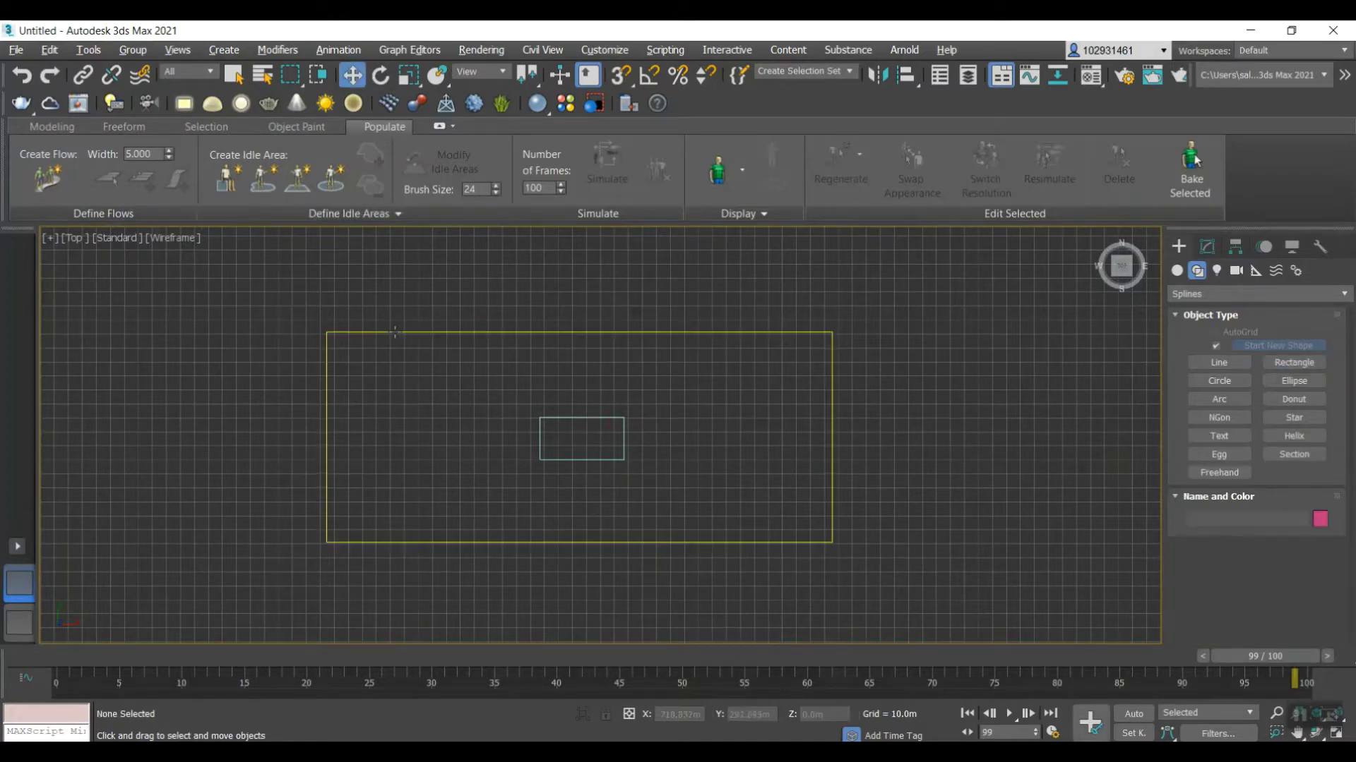
click(54, 52)
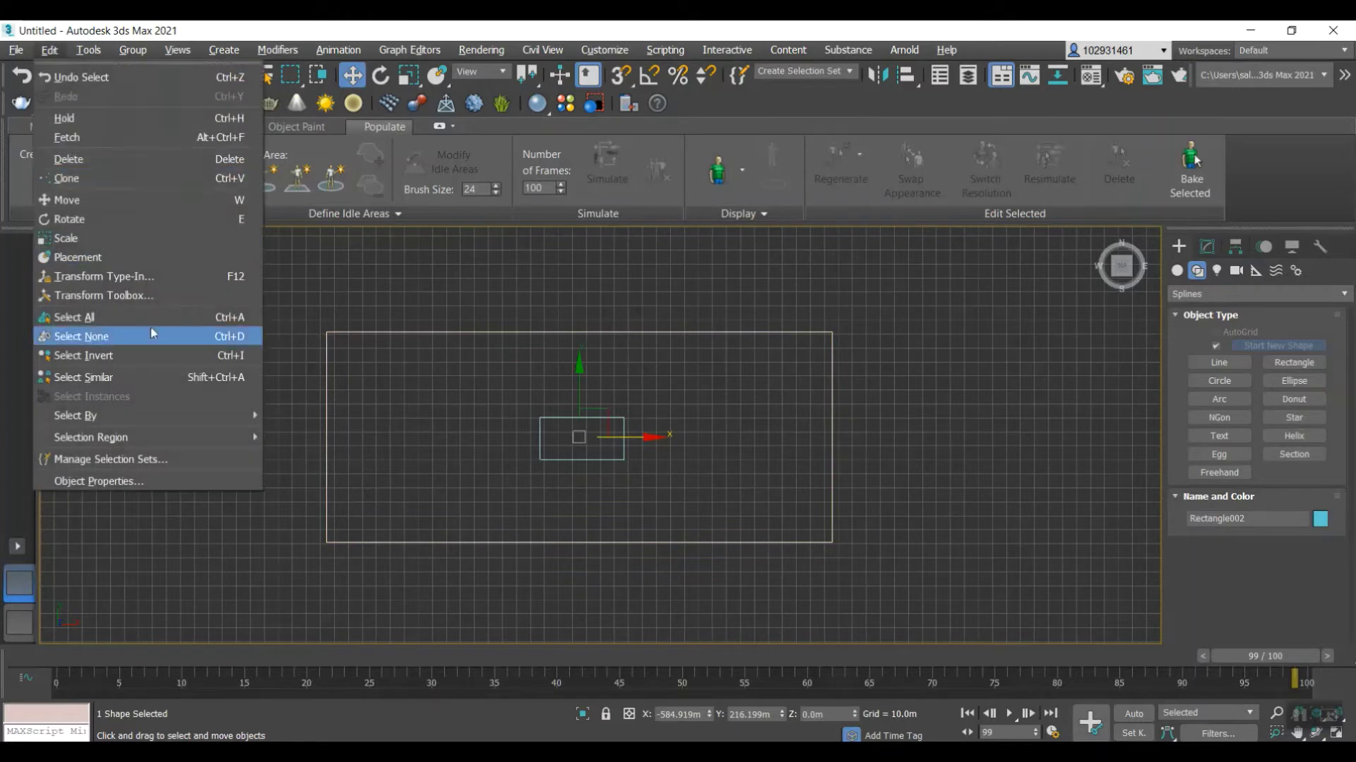
click(222, 185)
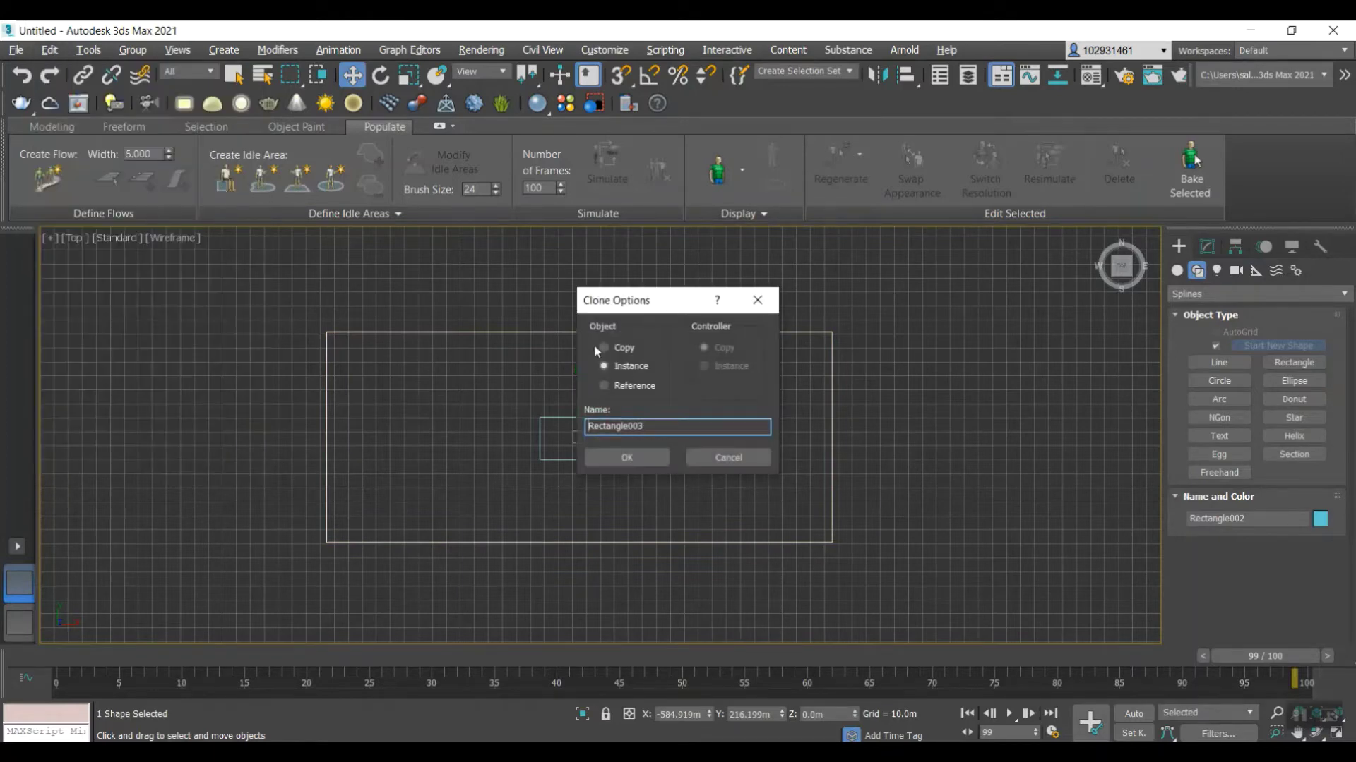
click(626, 459)
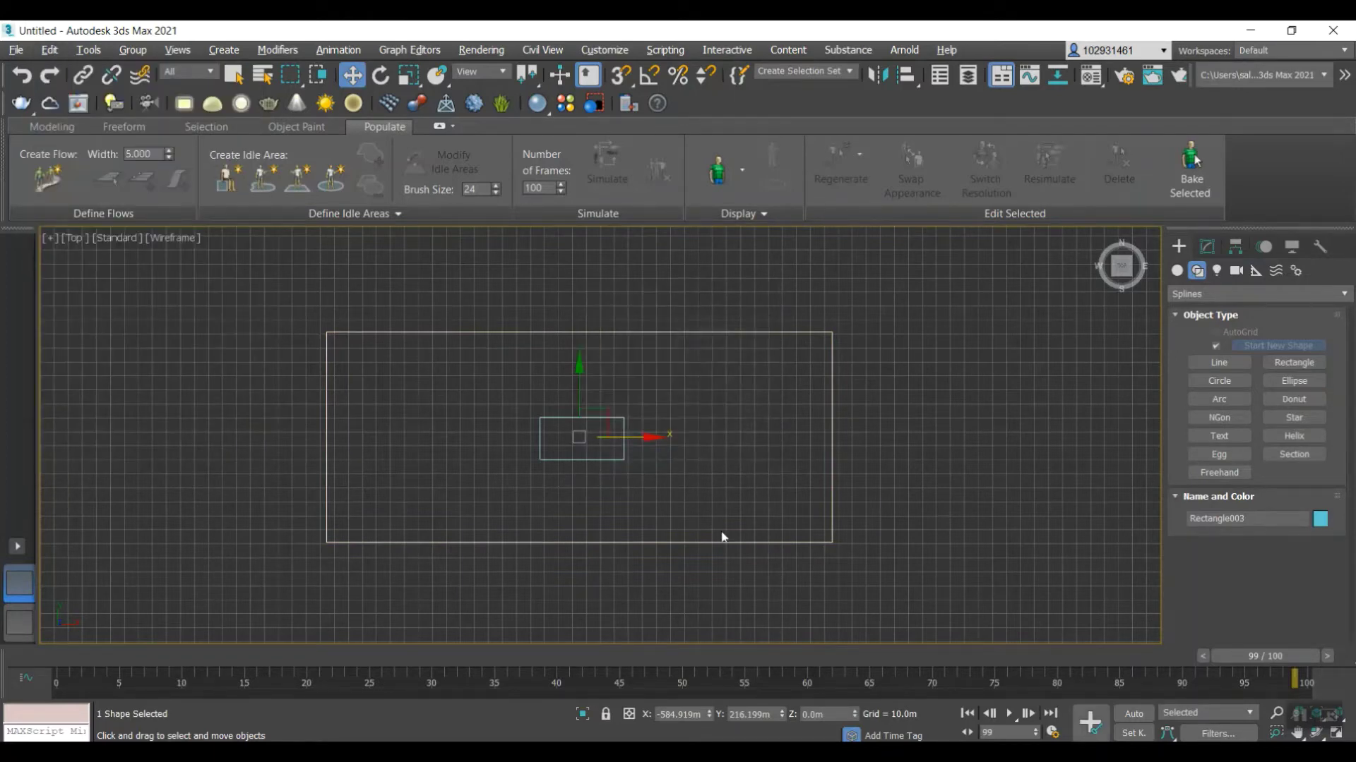
click(986, 506)
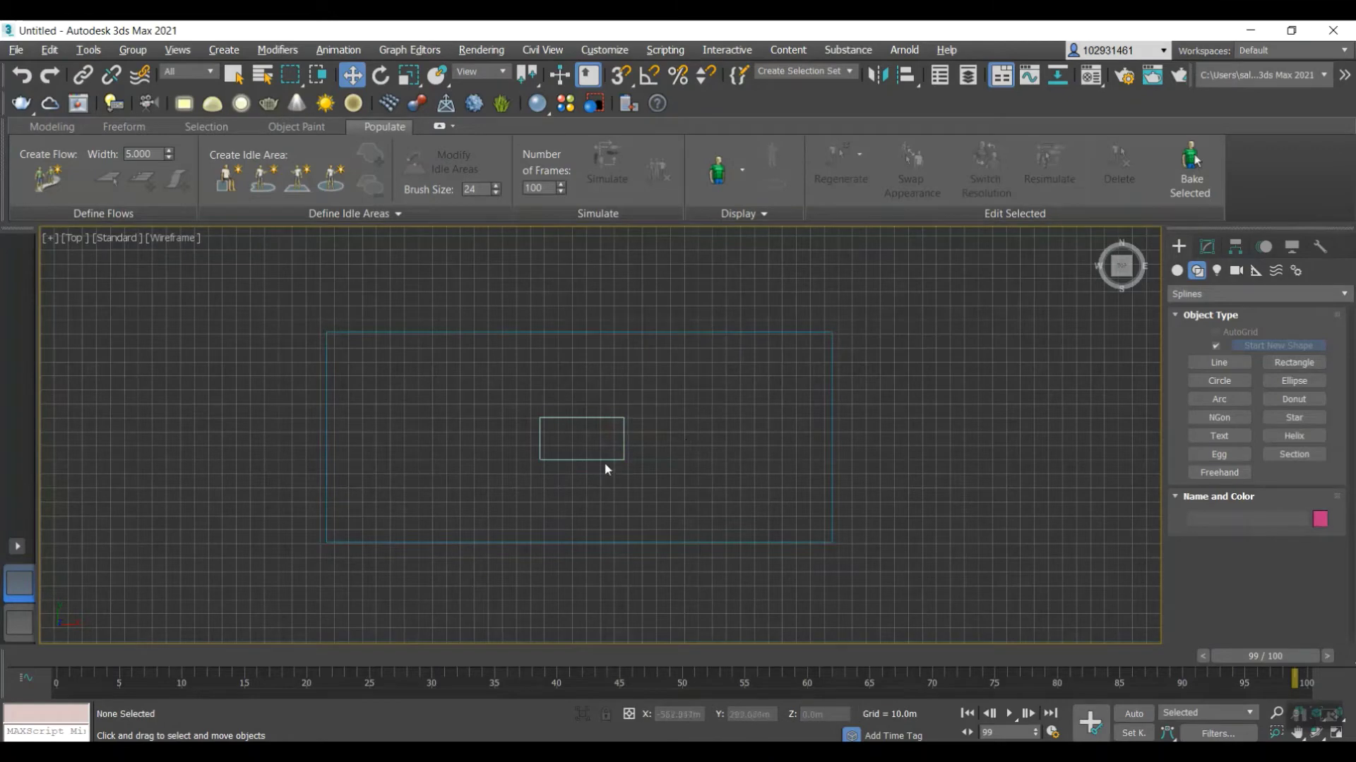
- Draw a straight line from the middle of the inner rectangle's lower edge down past the outer rectangle's lower edge
click(1219, 362)
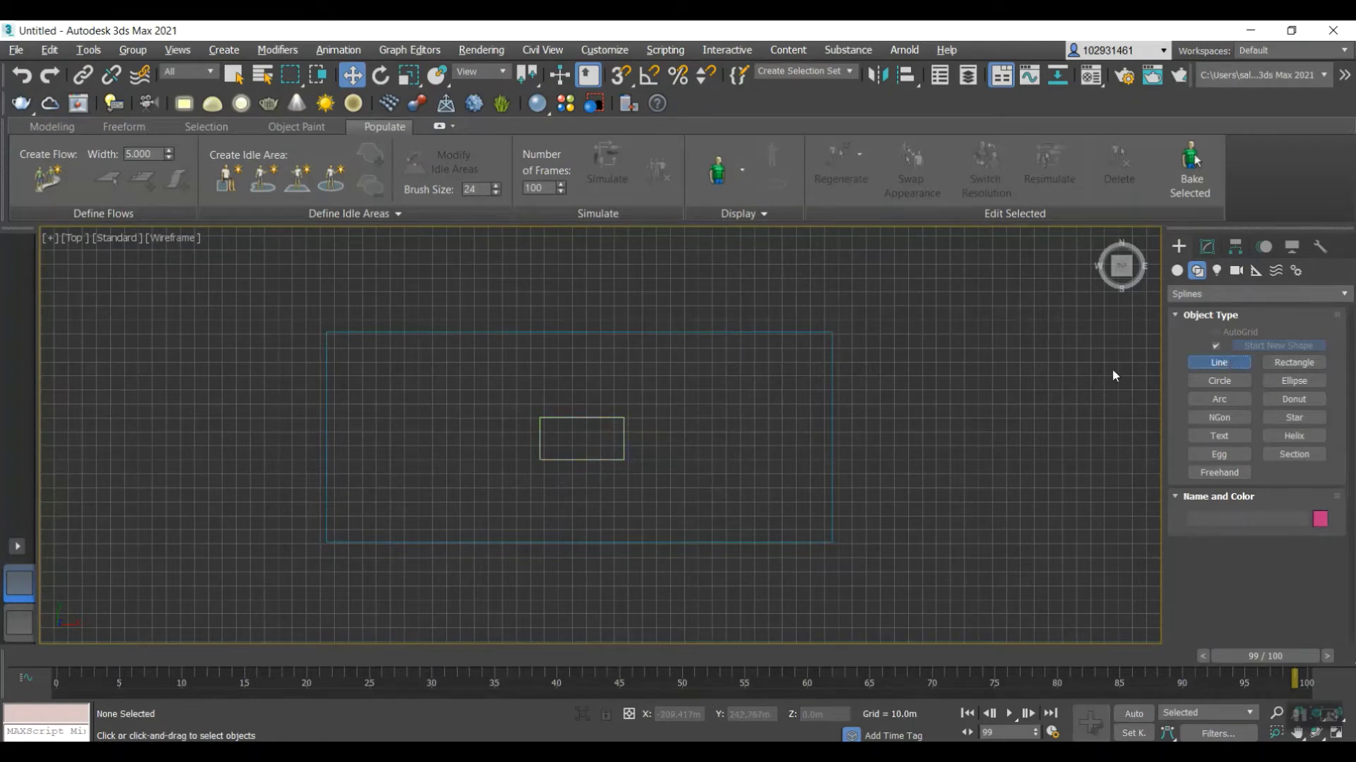
scroll(572, 529, up, 4)
click(579, 397)
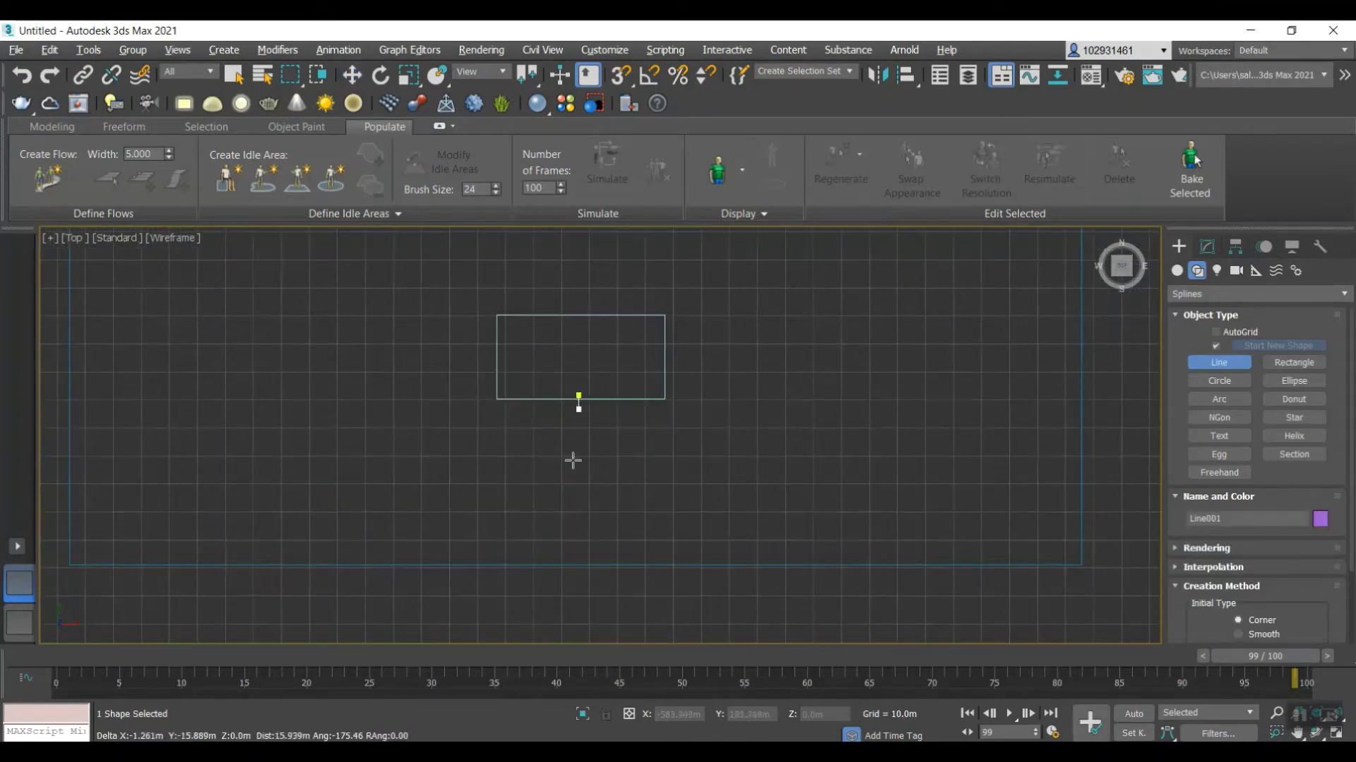
click(577, 578)
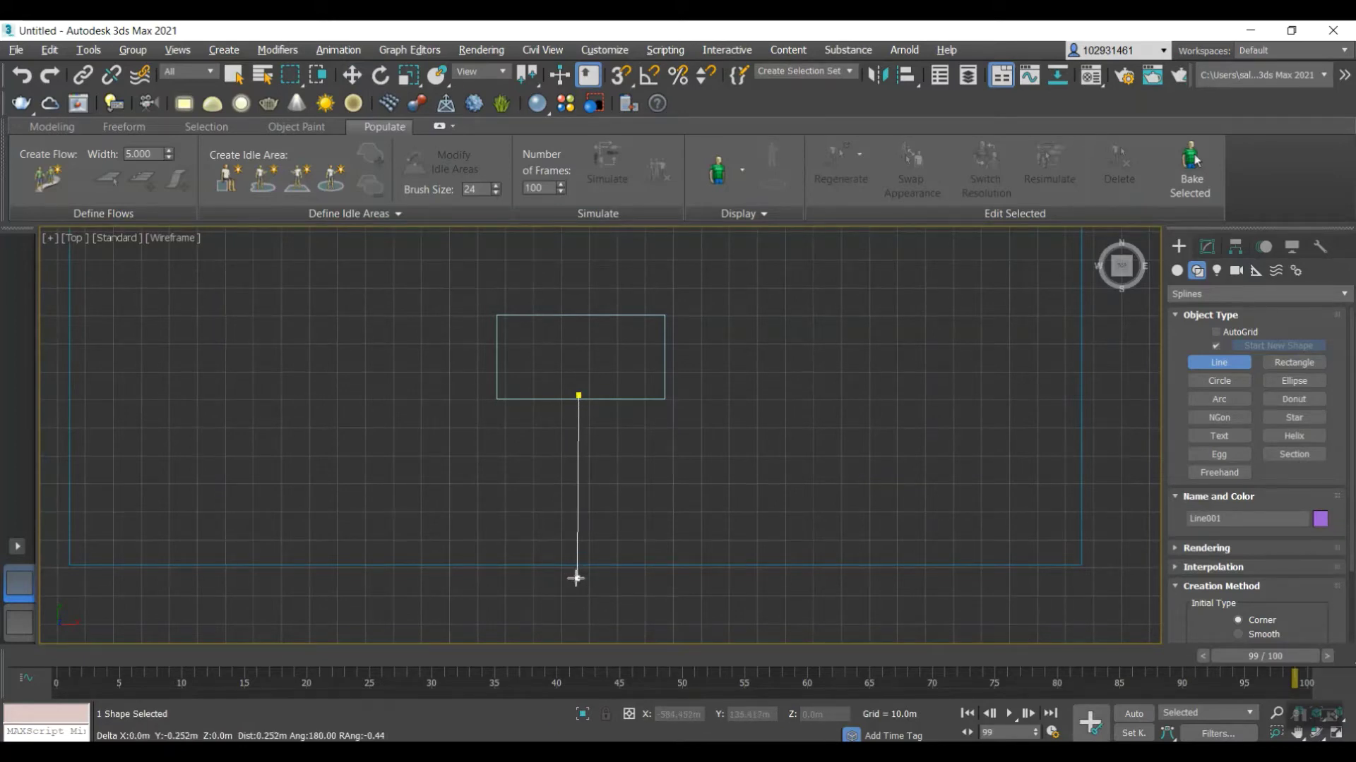
right_click(576, 577)
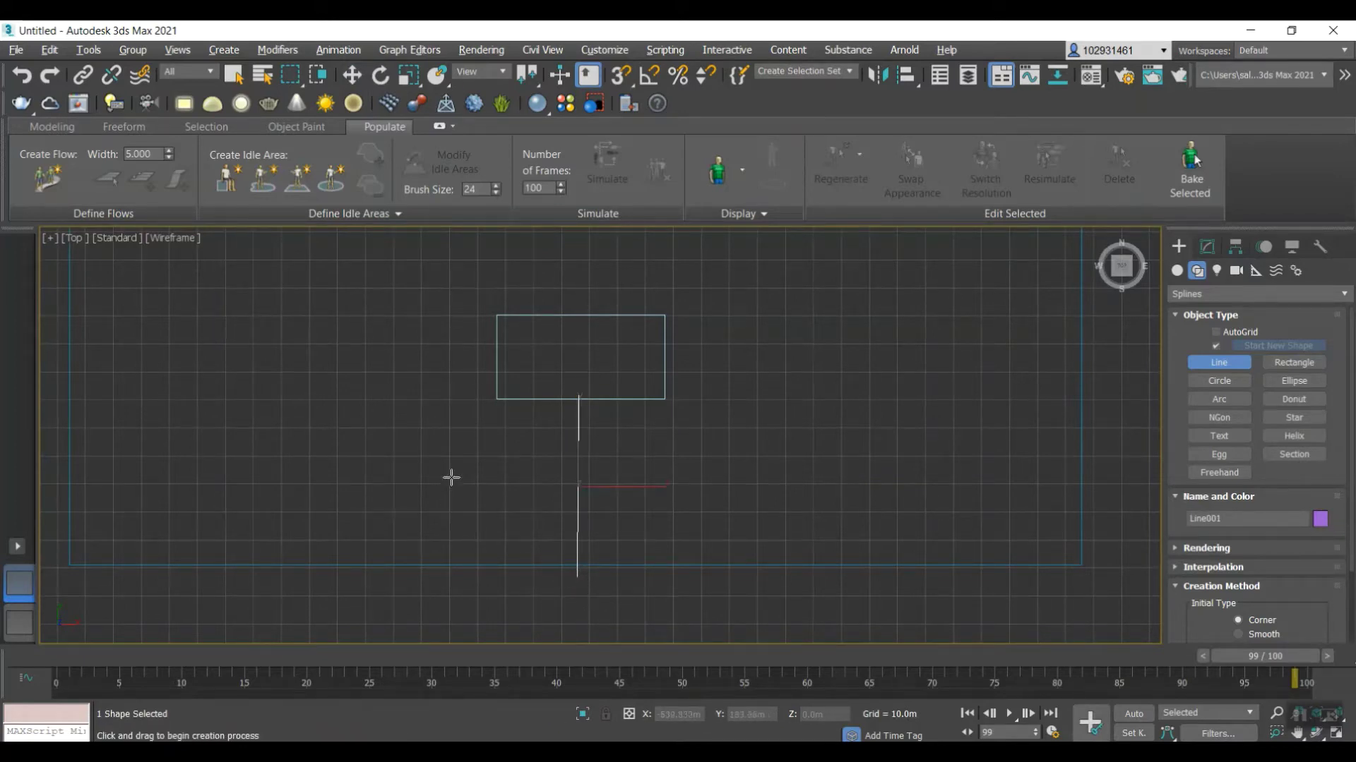
- Draw an L-shaped line from the inner rectangle's lower-left corner down and then left past the outer rectangle's left edge
click(508, 388)
click(510, 489)
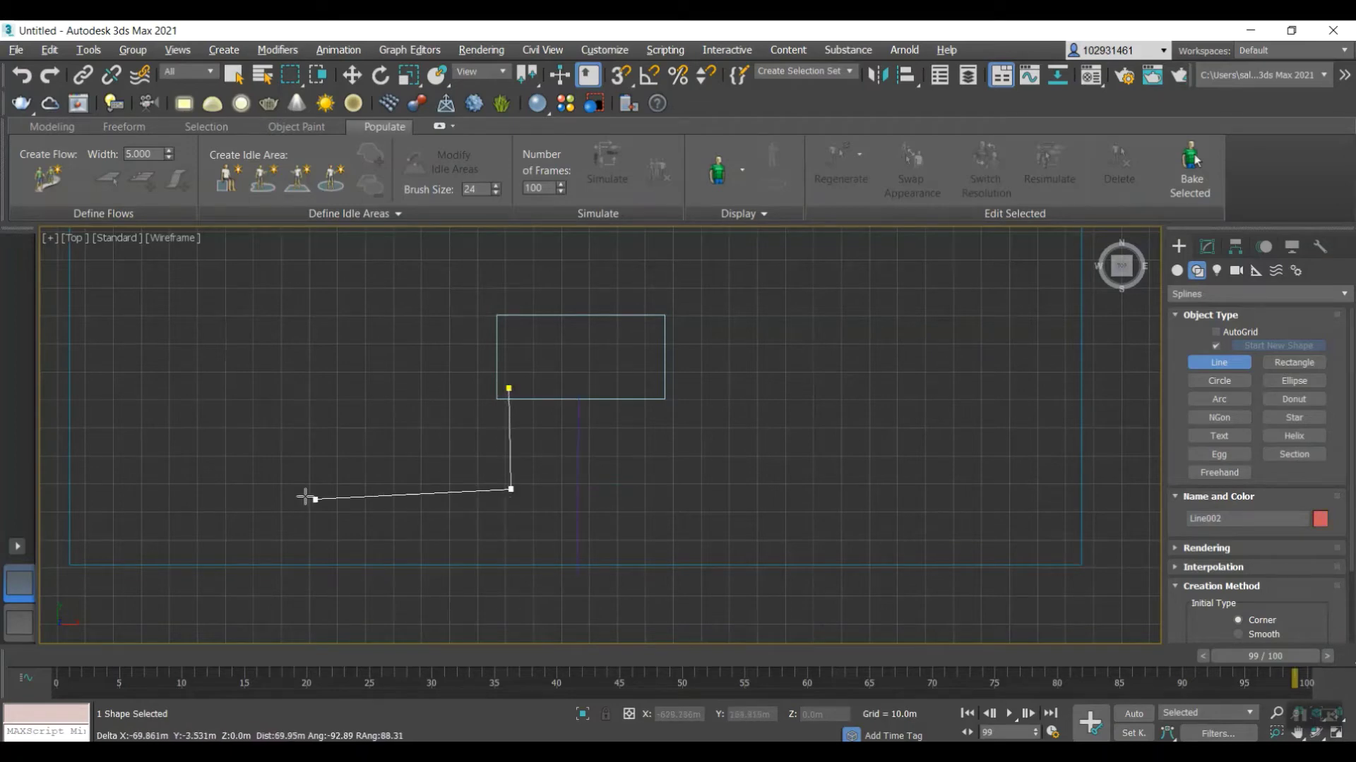
click(54, 490)
right_click(55, 490)
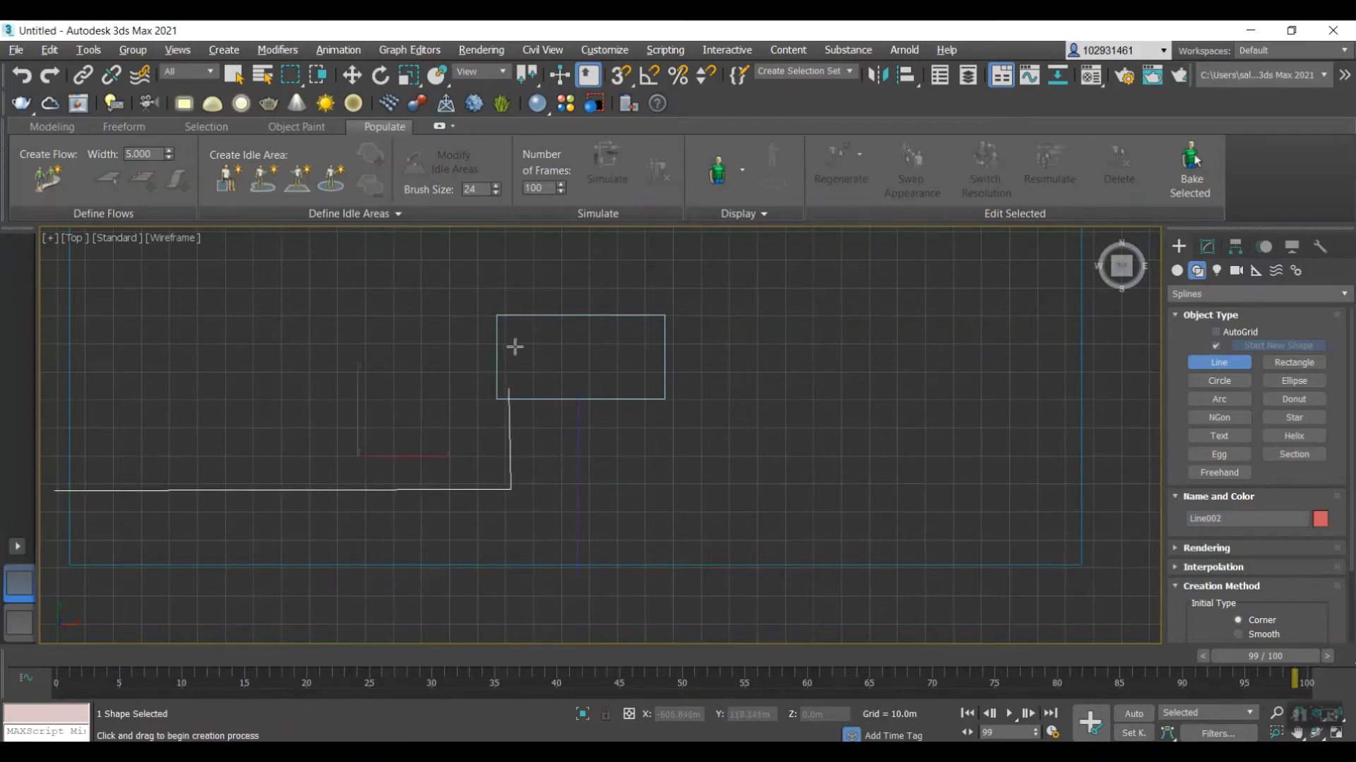
- Draw a bent line from inside the inner rectangle's left edge leftward and then up past the outer rectangle's upper edge
click(514, 346)
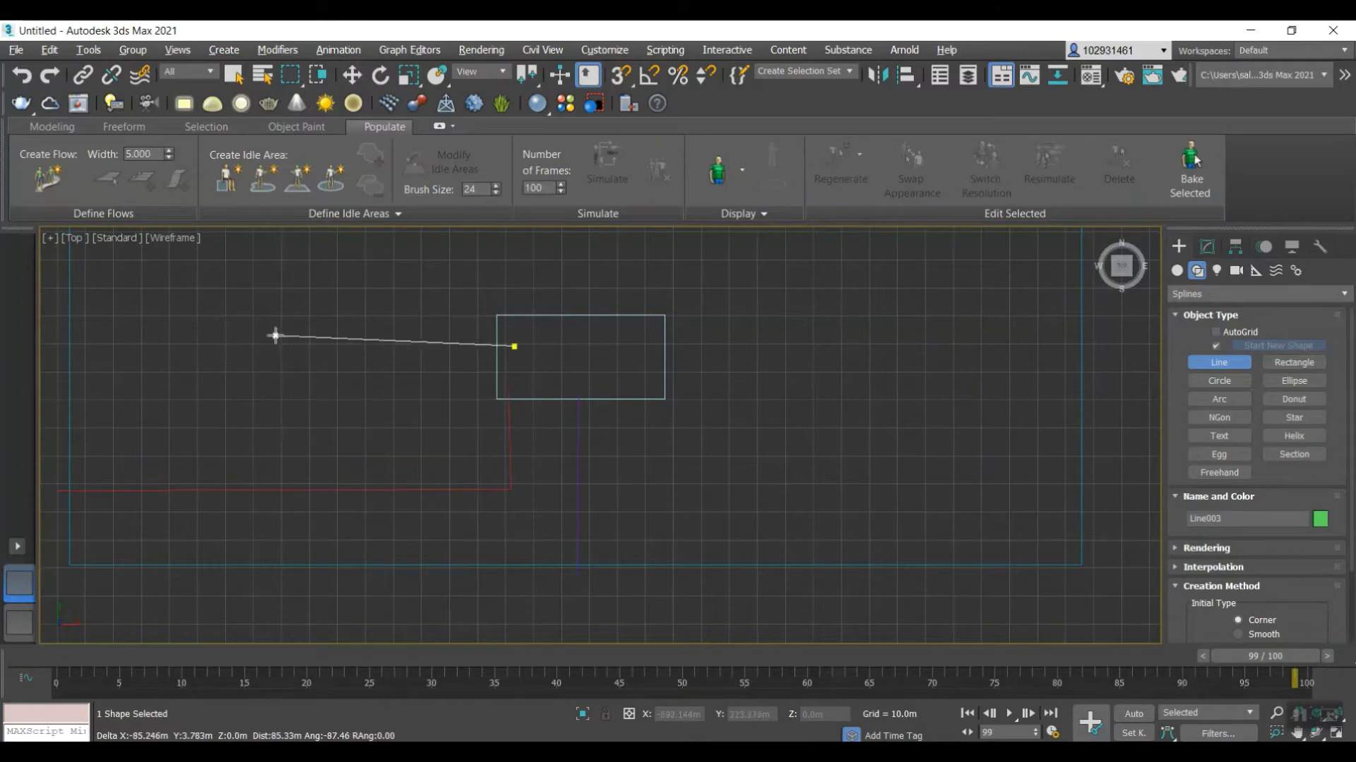
scroll(276, 336, down, 4)
click(267, 339)
scroll(269, 274, up, 3)
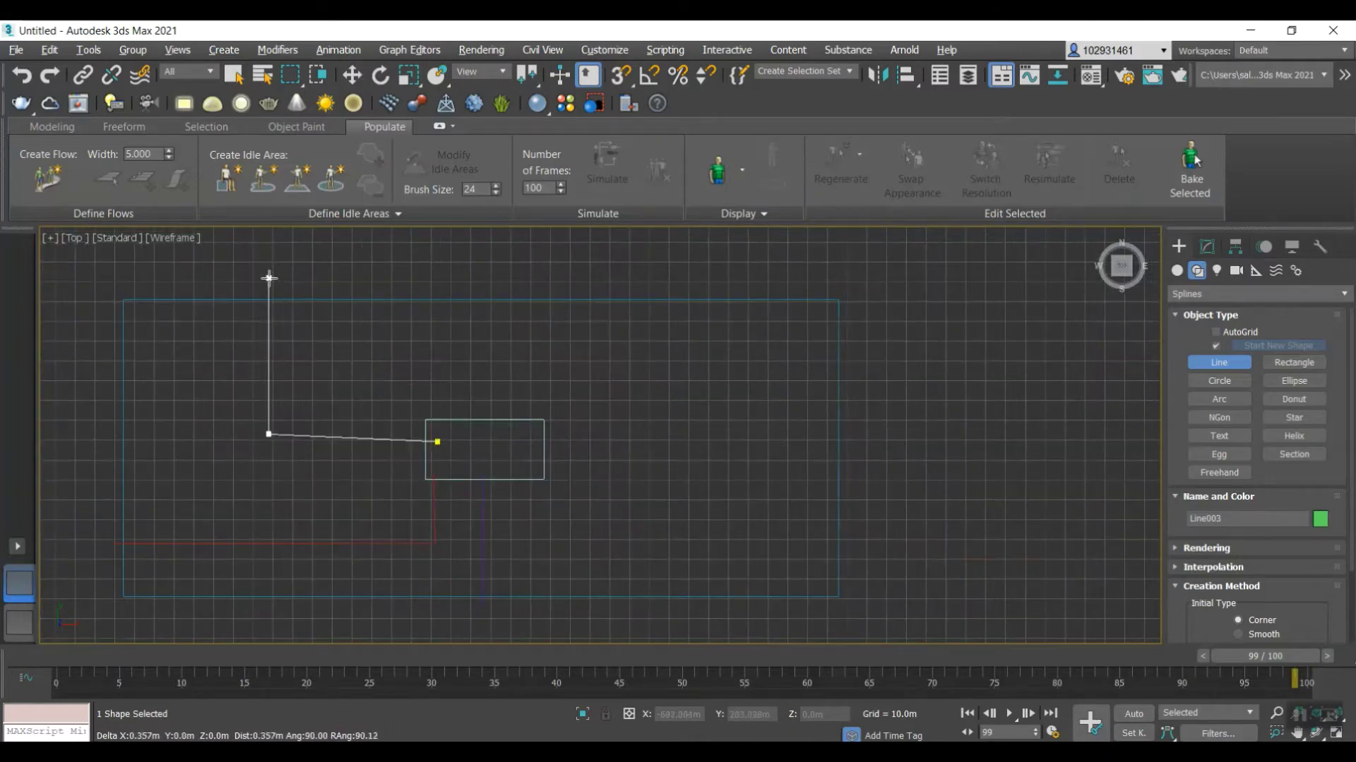
click(268, 278)
right_click(269, 278)
- Draw a straight line from inside the inner rectangle's upper edge up past the outer rectangle's upper edge
click(465, 430)
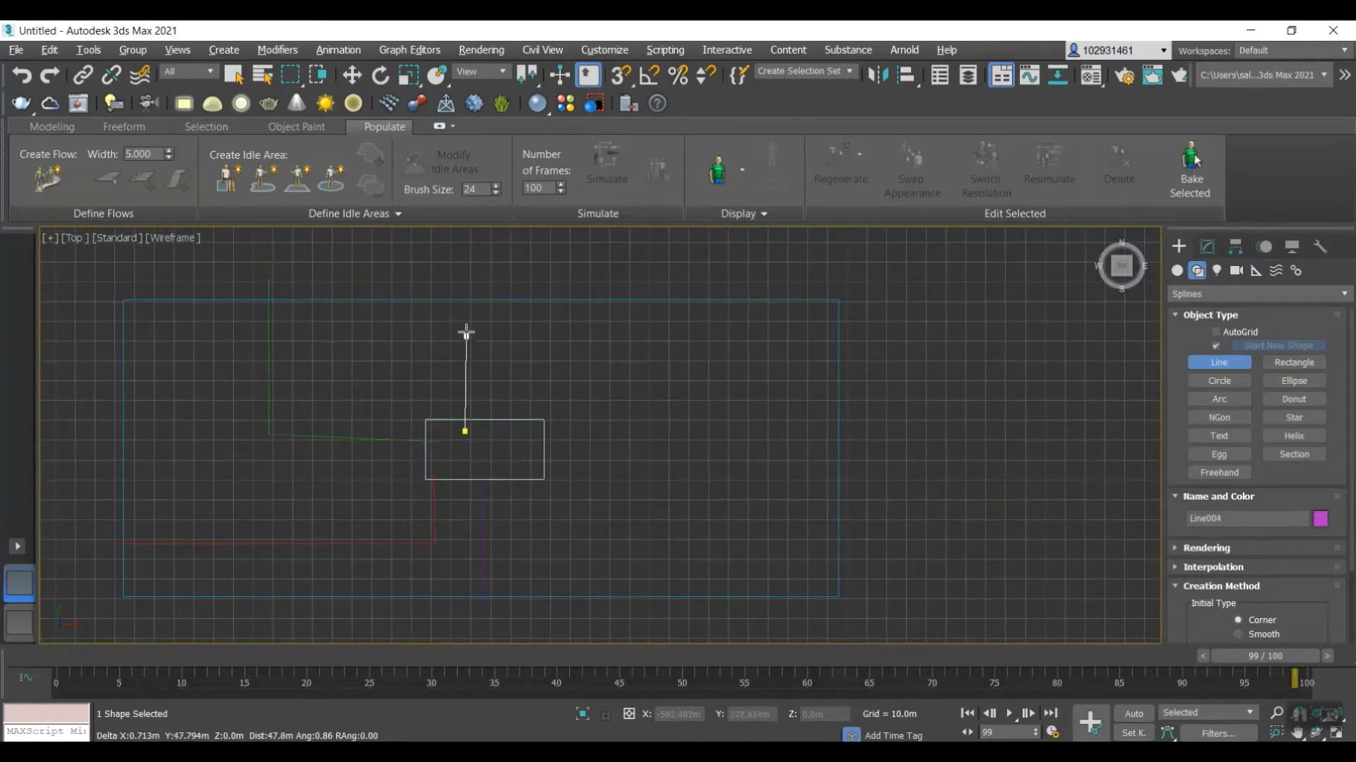
click(468, 289)
right_click(468, 290)
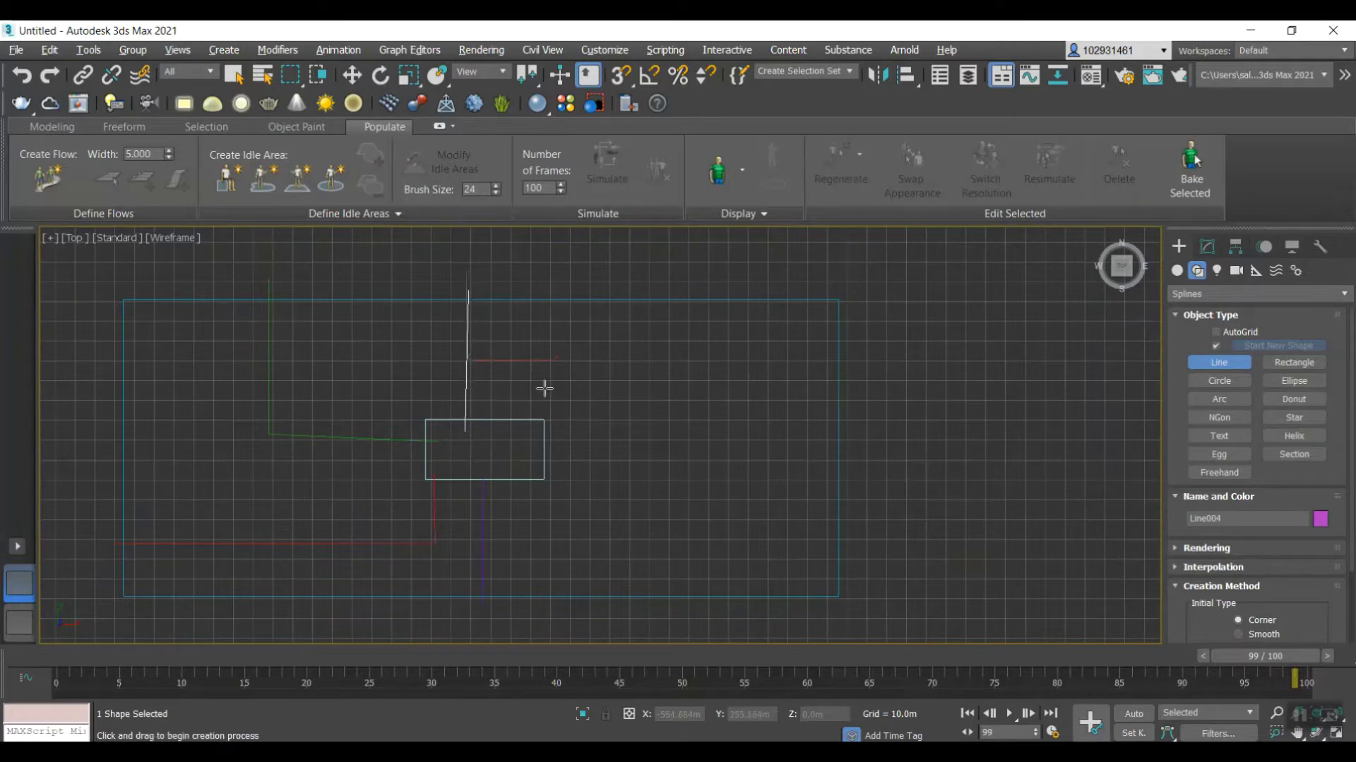
- Draw a bent line from inside the inner rectangle's right edge rightward and then down past the outer rectangle's lower edge
click(529, 436)
click(625, 437)
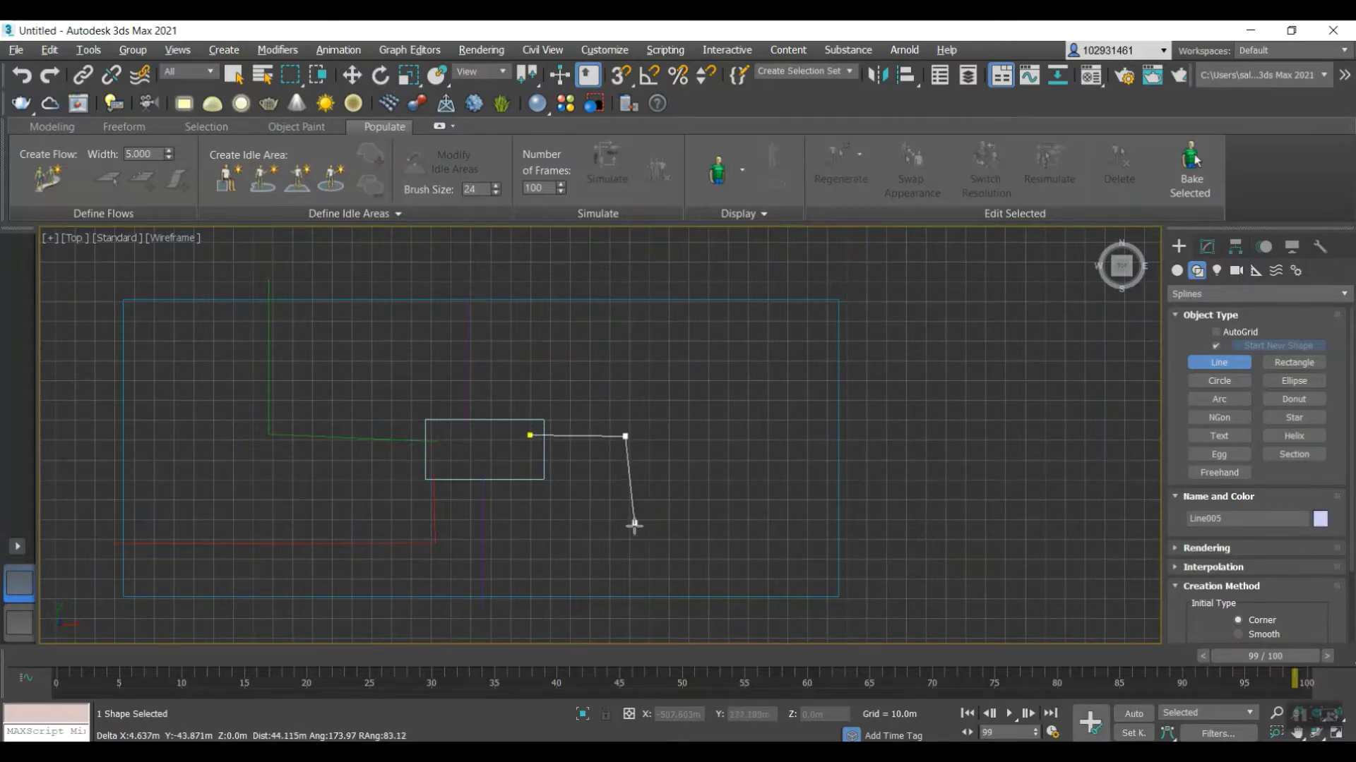
click(628, 627)
right_click(632, 569)
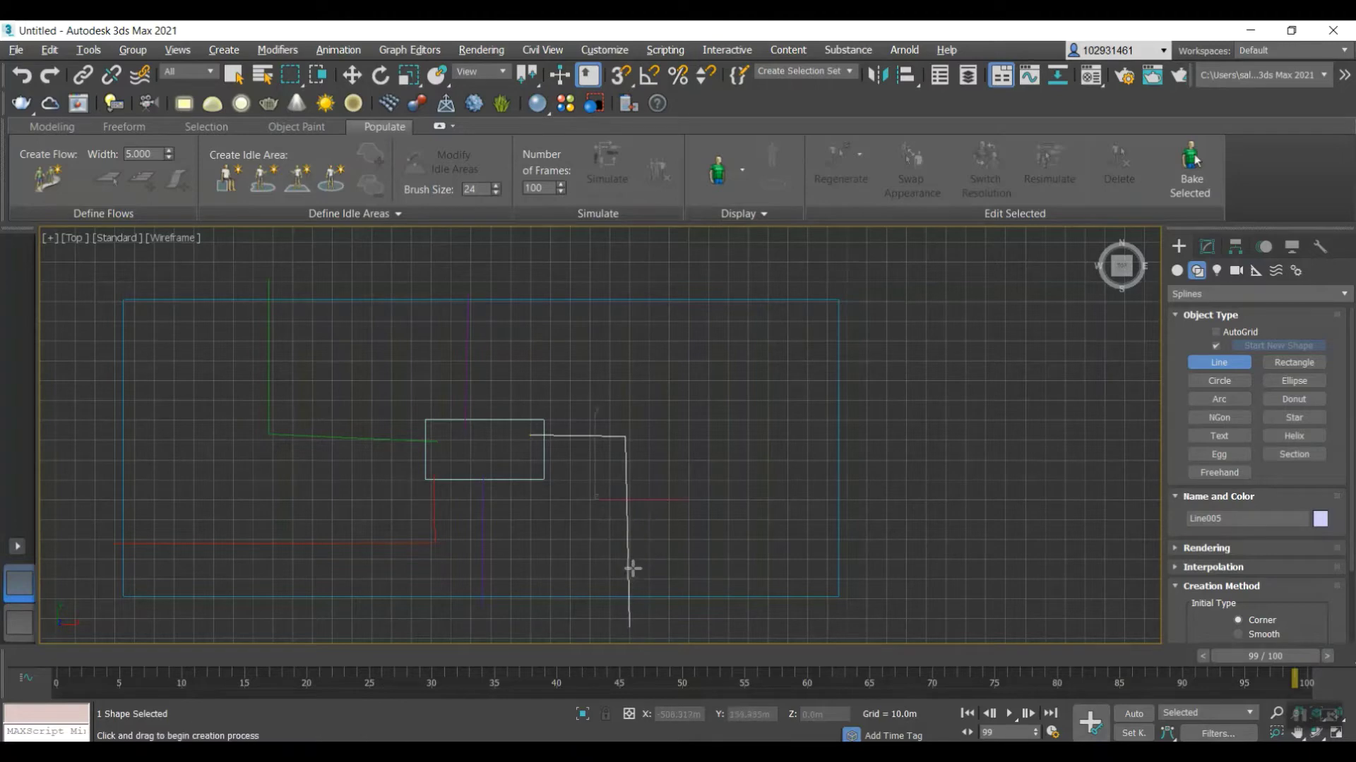
- Branch a horizontal line from the lower part of the right-hand bent line rightward past the outer rectangle's right edge
click(626, 546)
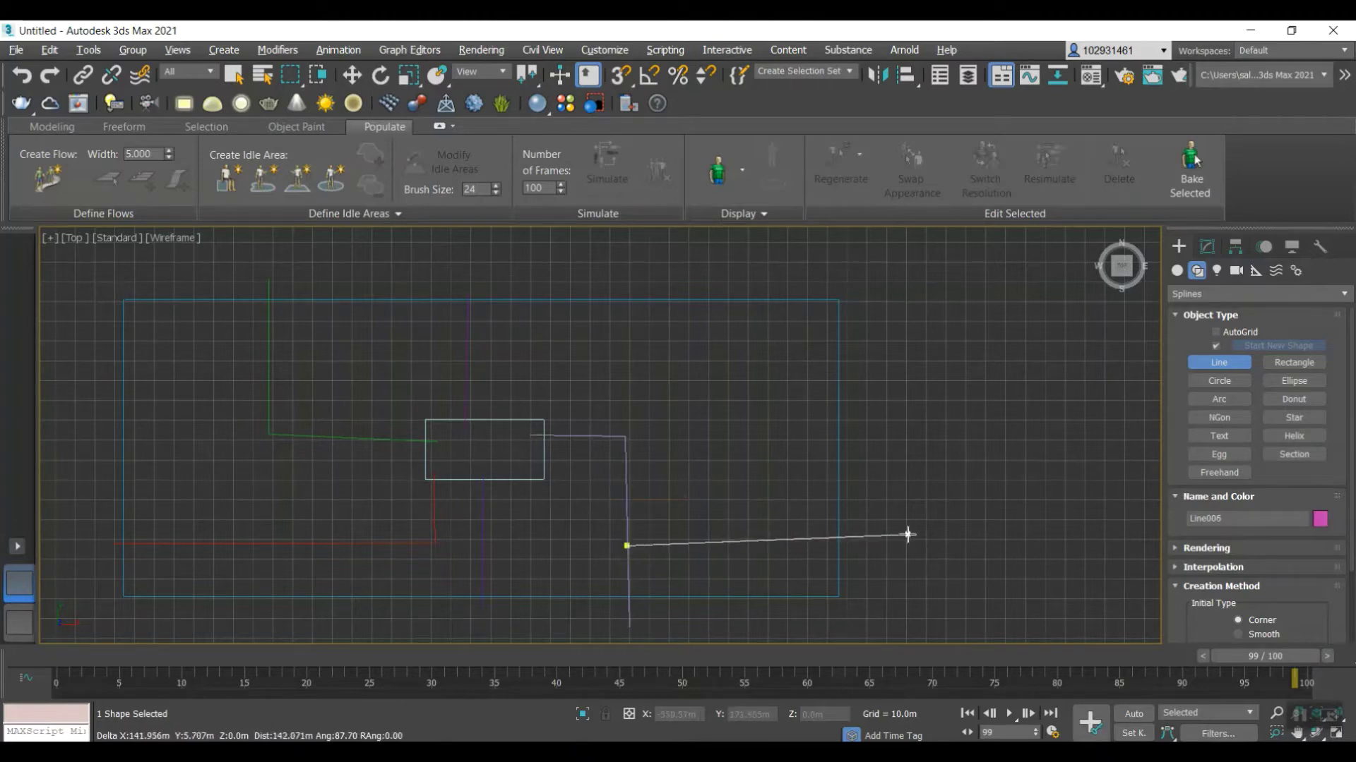
click(867, 545)
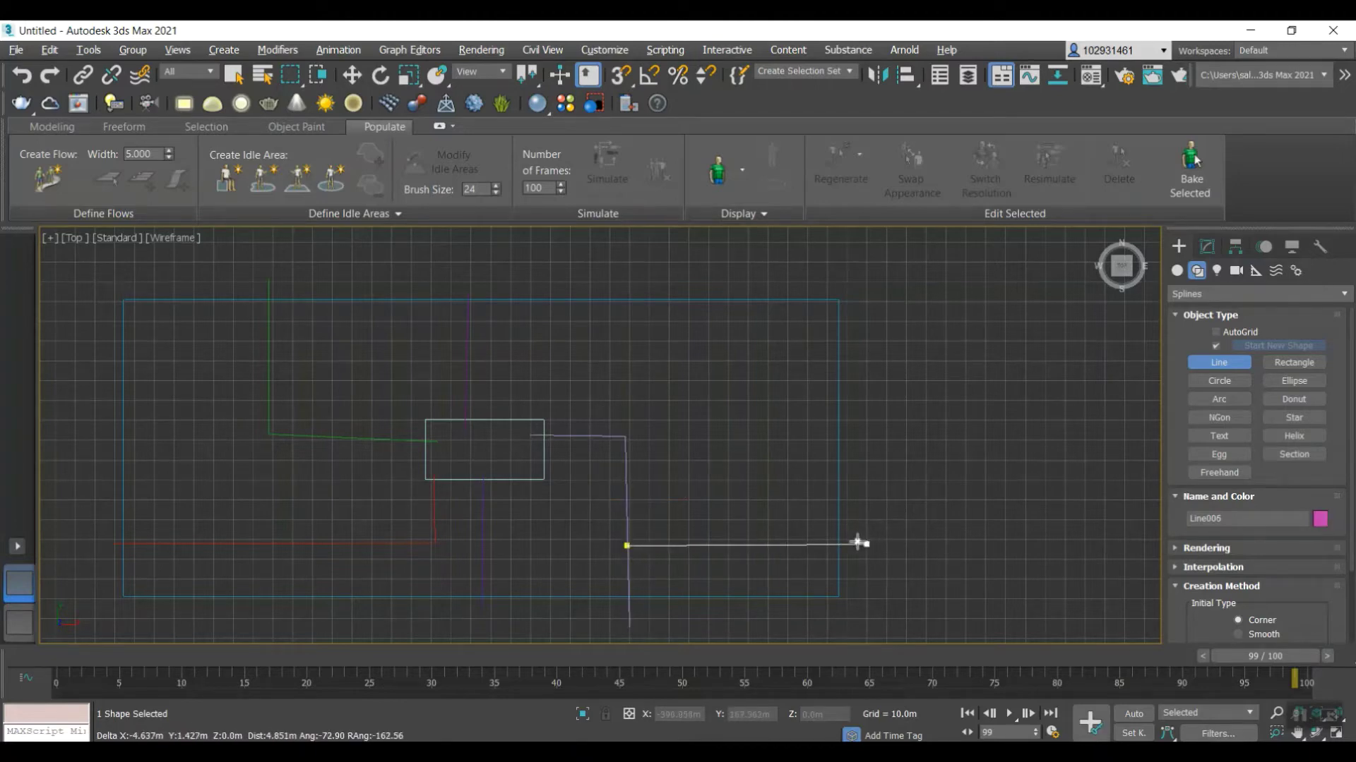
right_click(862, 542)
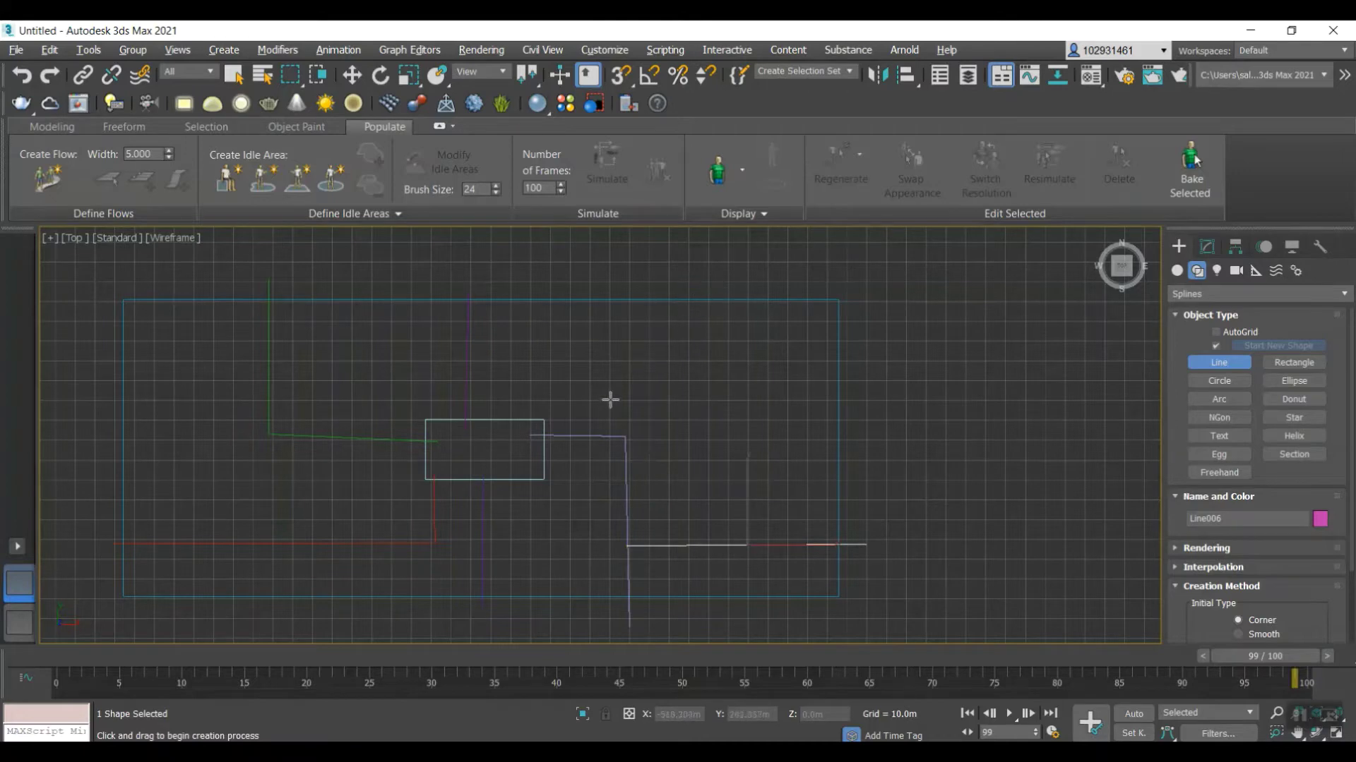
- Draw a bent line from the inner rectangle's upper edge near its right corner up and then right past the outer rectangle's right edge
click(524, 420)
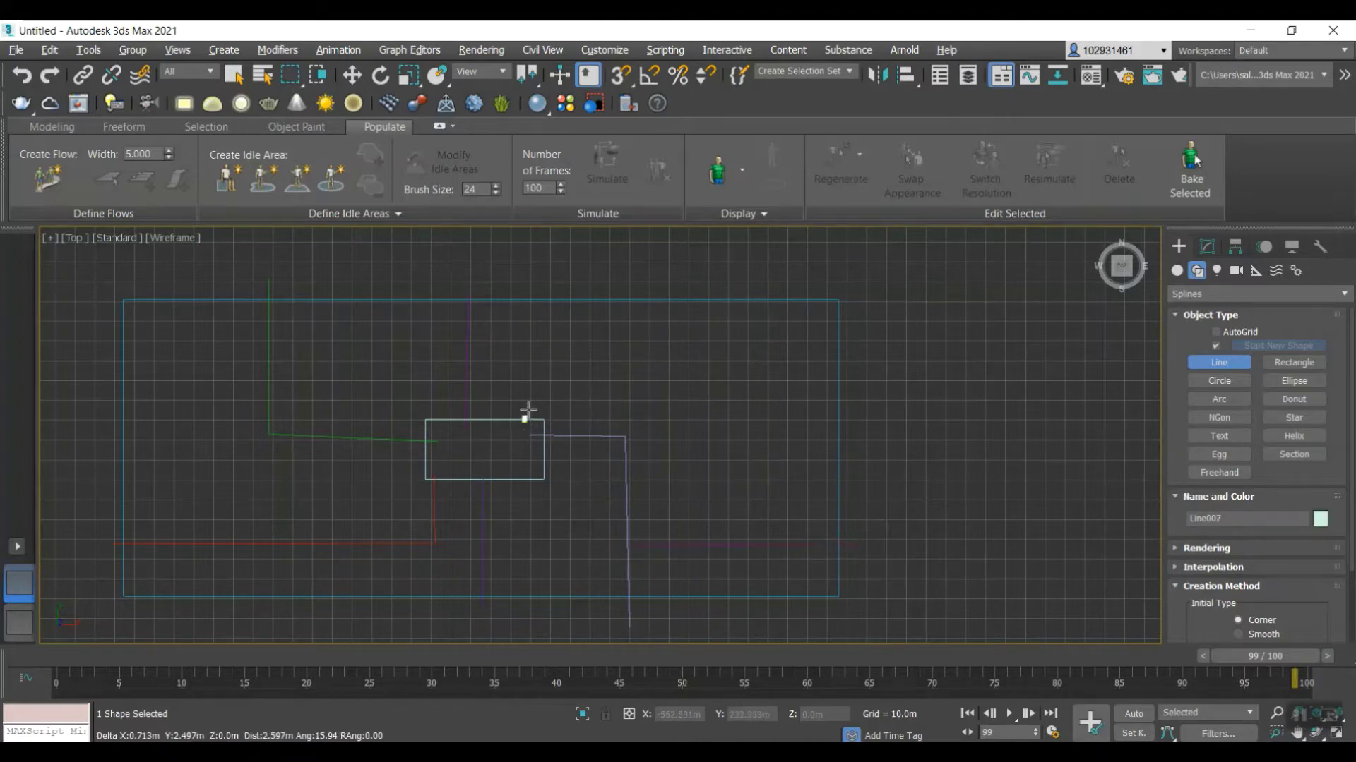
click(526, 351)
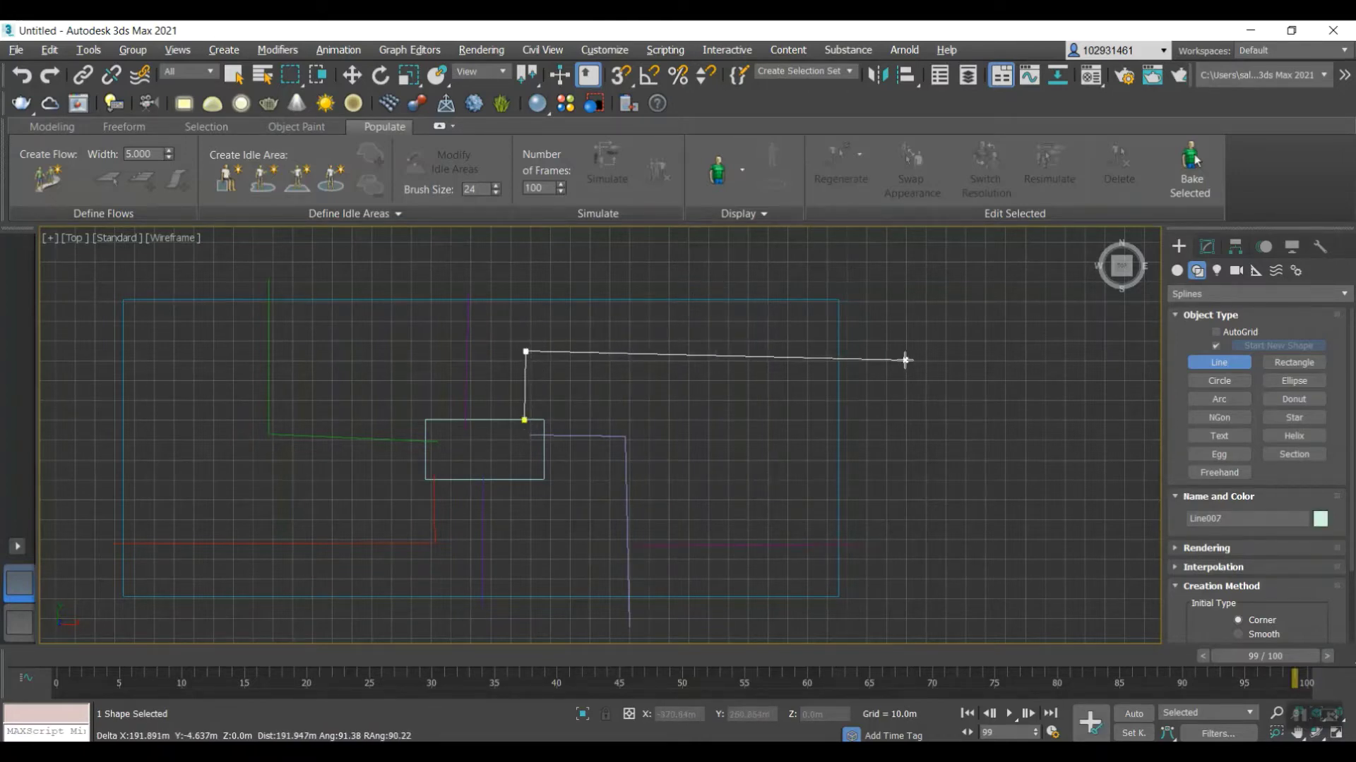
click(884, 358)
right_click(883, 358)
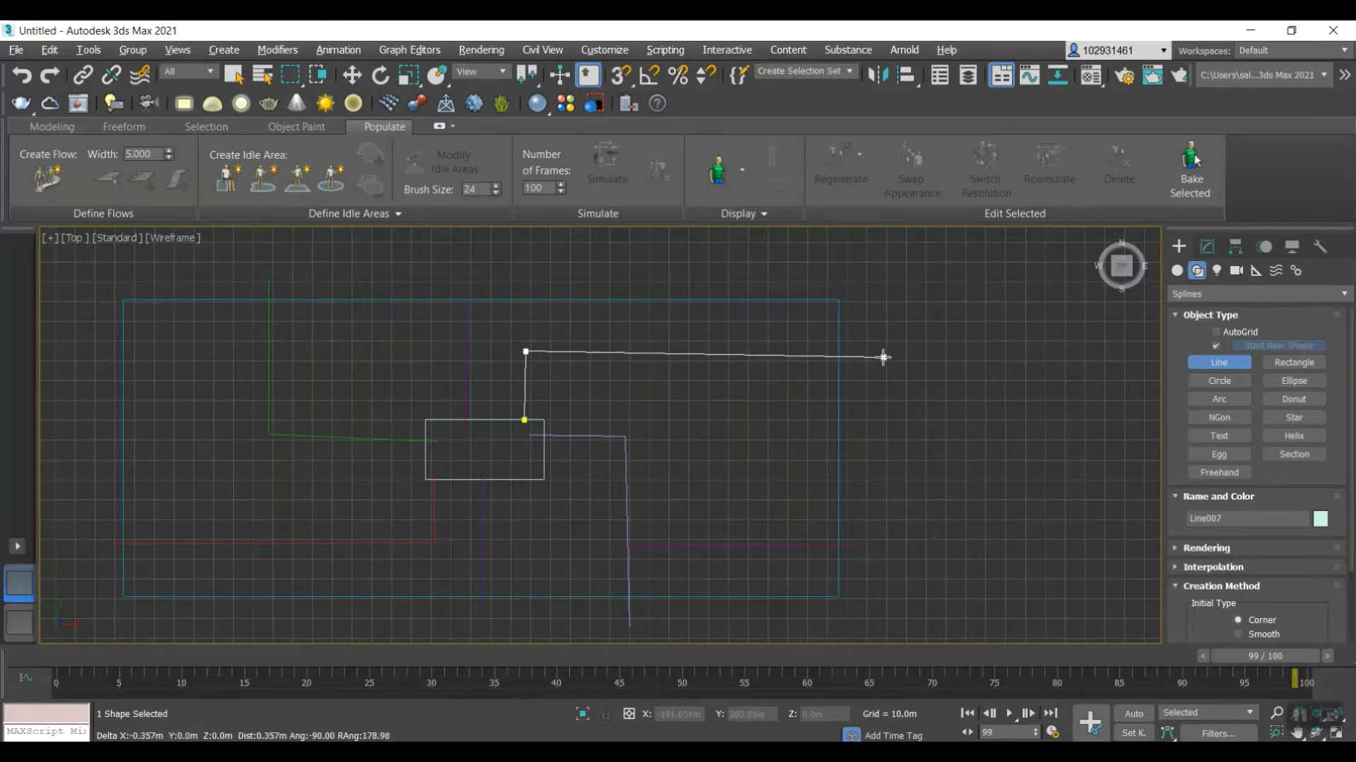
- Branch a line down from the upper-right line, and draw a horizontal line about 86 m long from its lower end past the outer rectangle
click(716, 355)
click(714, 471)
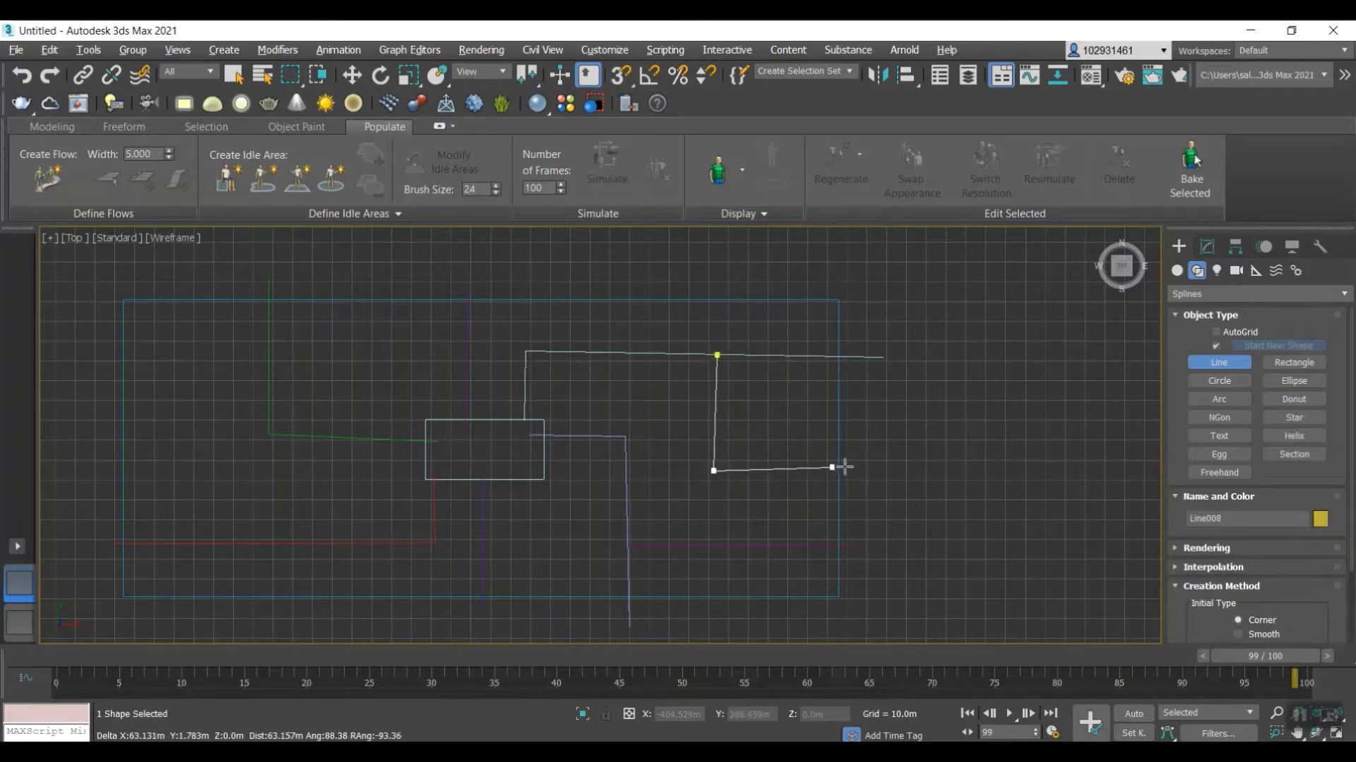
right_click(873, 470)
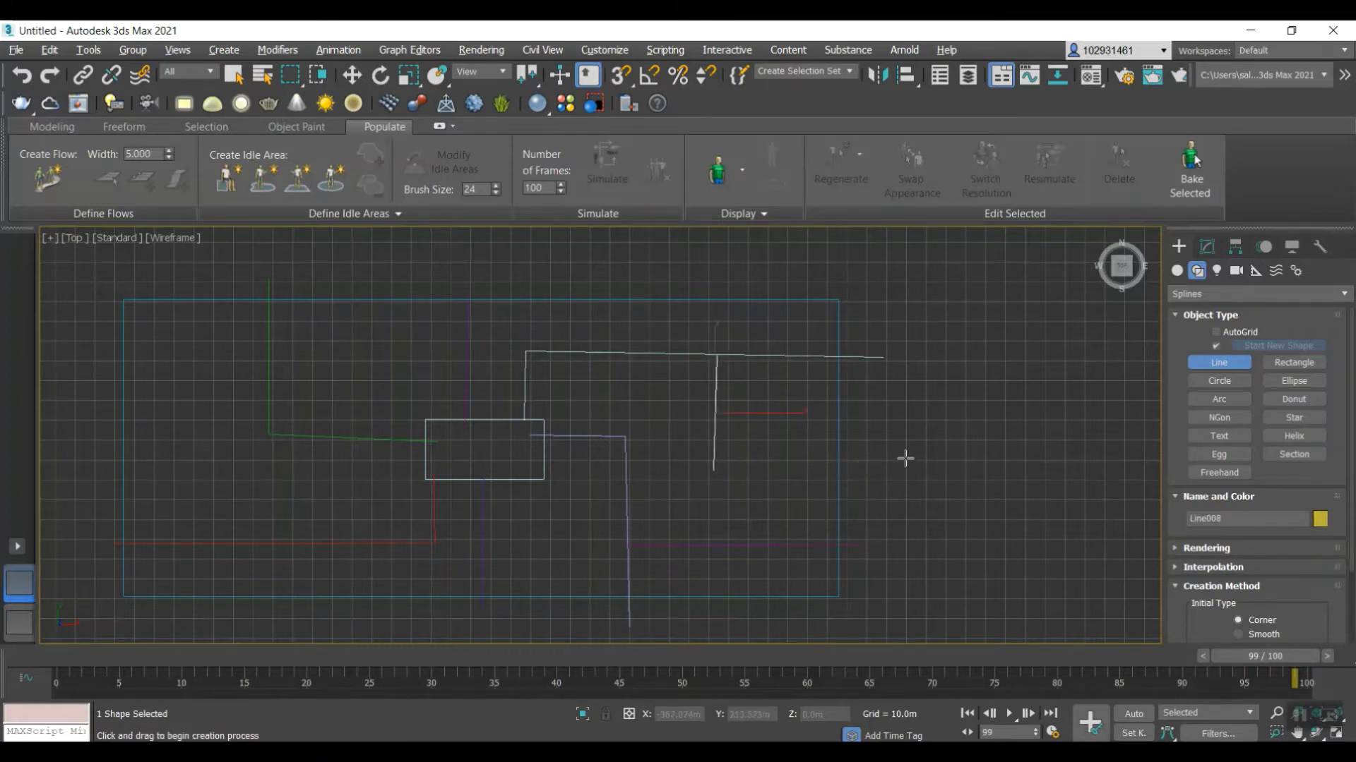
click(713, 470)
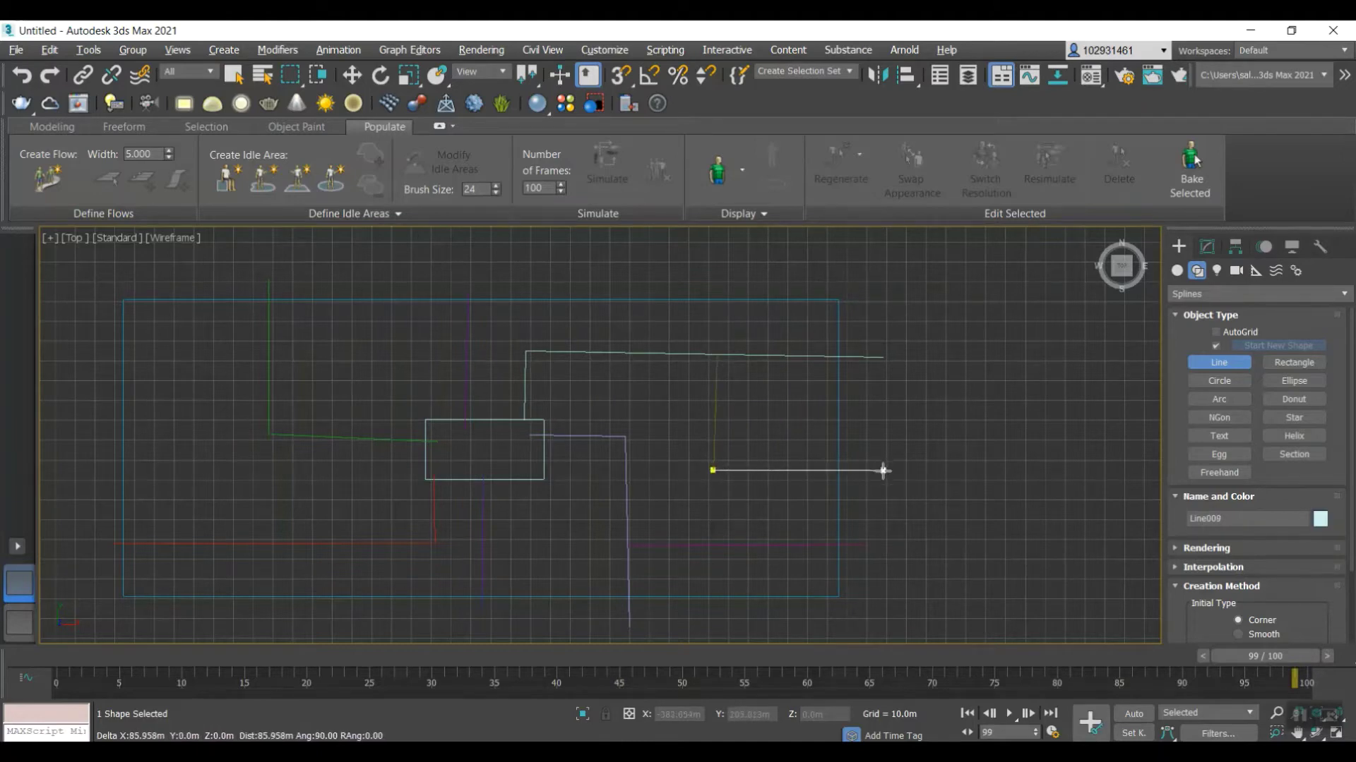
scroll(486, 439, down, 2)
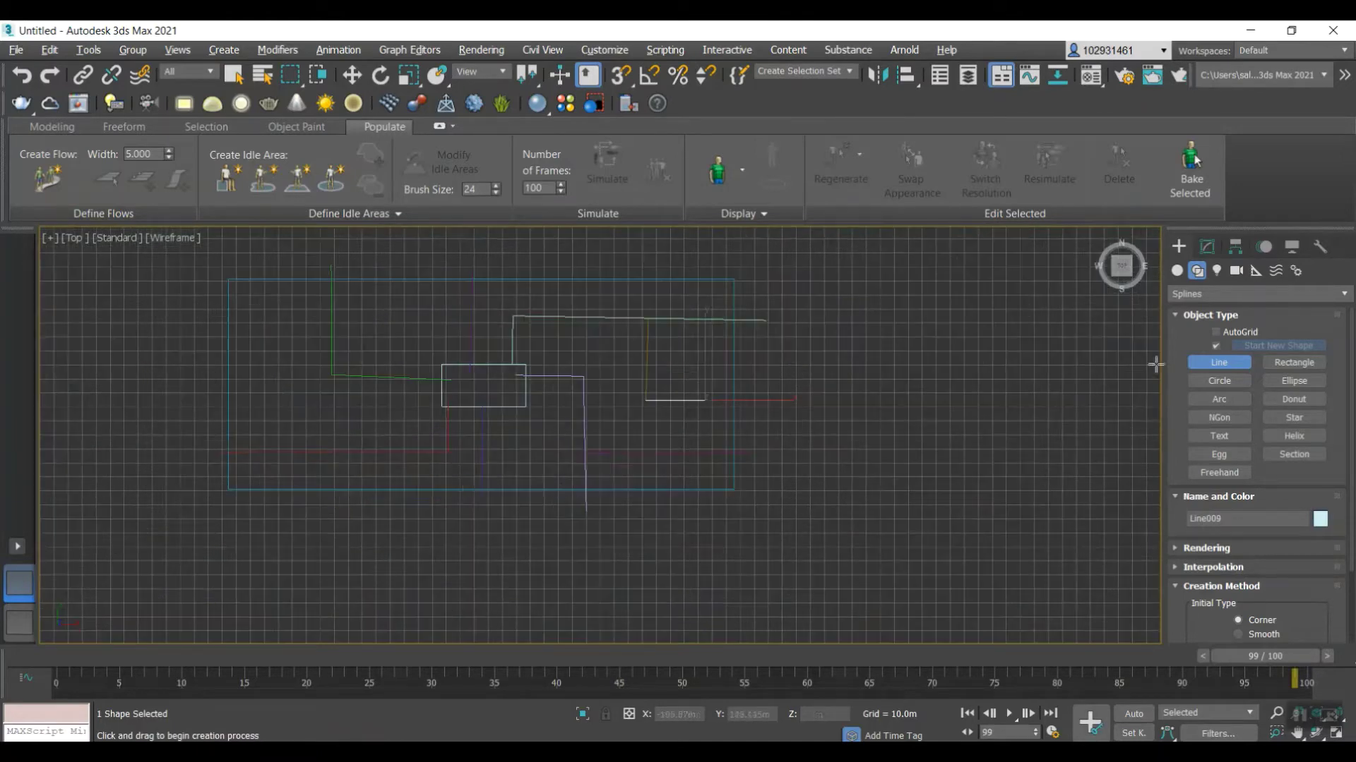
- Convert the small inner rectangle to an editable spline and bring its Attach option into reach
click(353, 75)
click(511, 407)
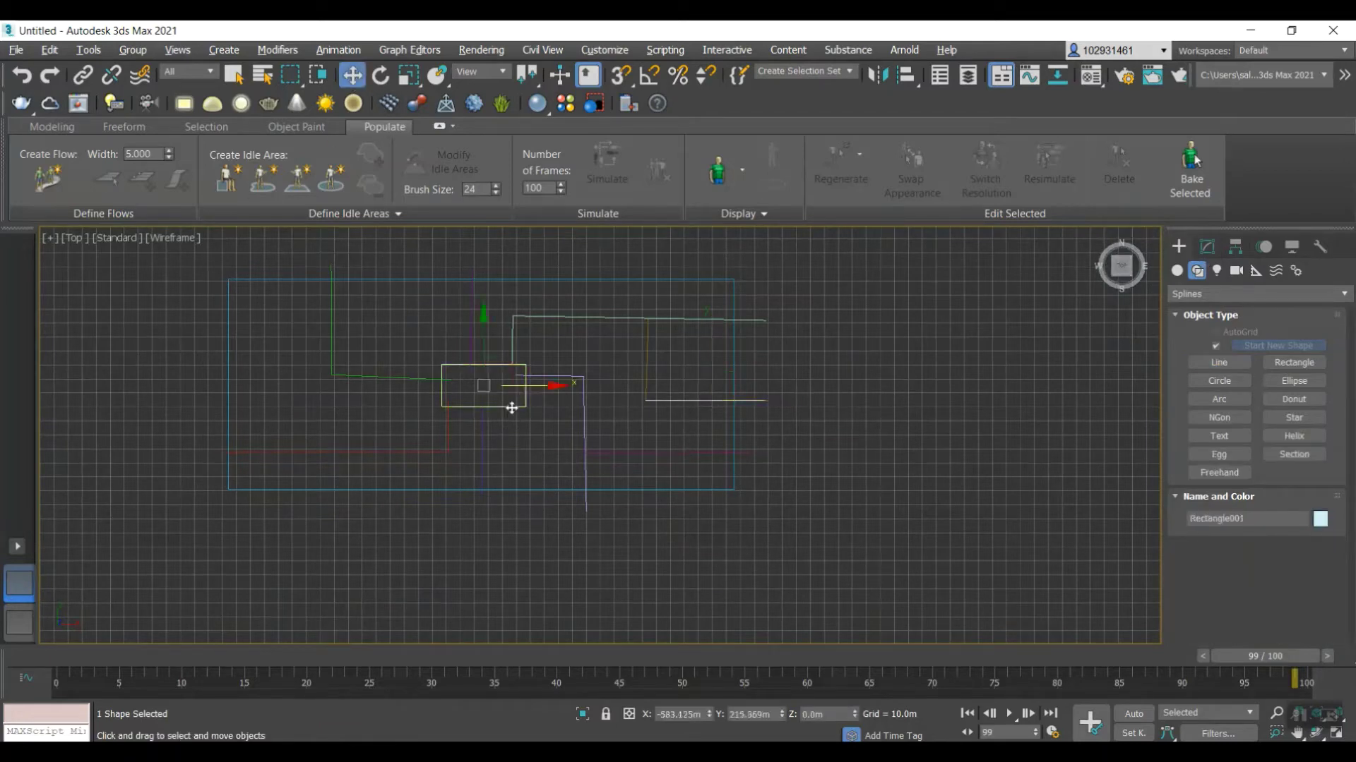
right_click(468, 366)
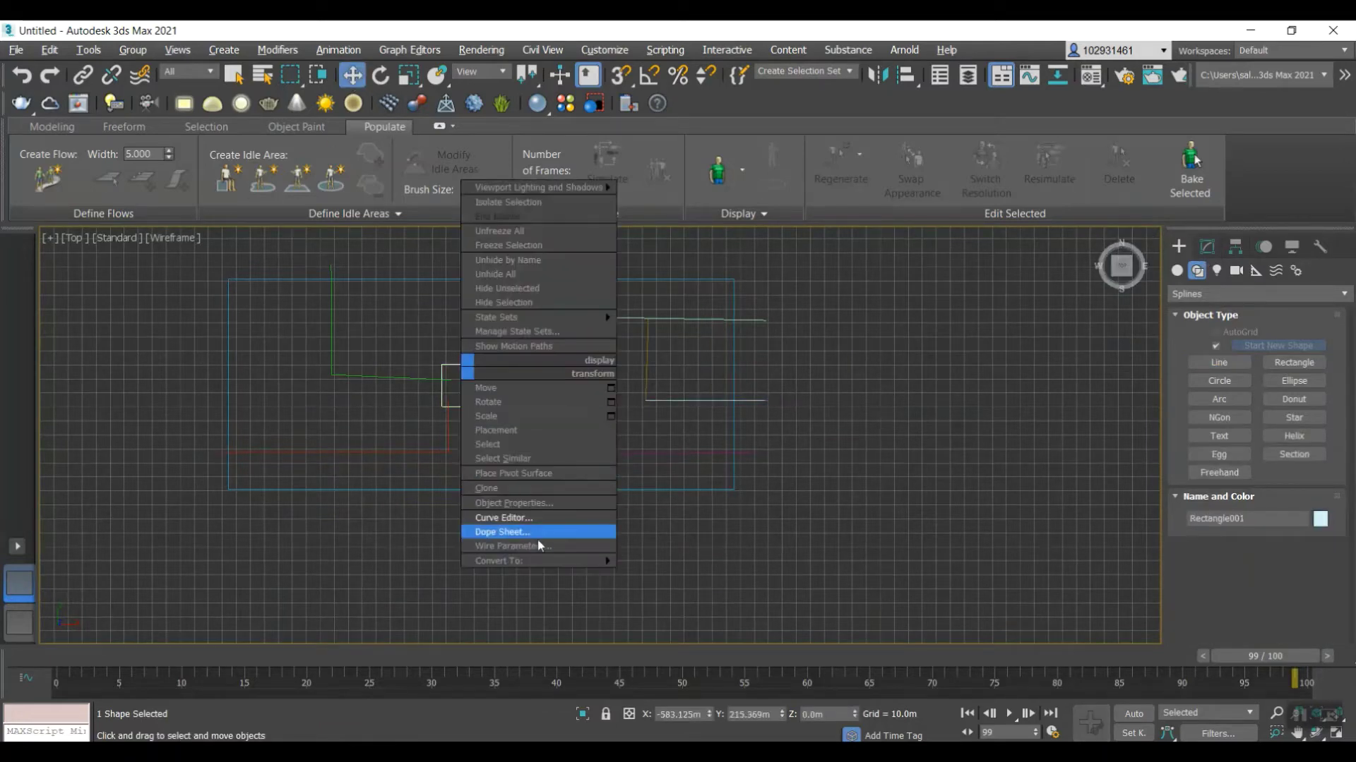
mouse_move(616, 562)
click(696, 561)
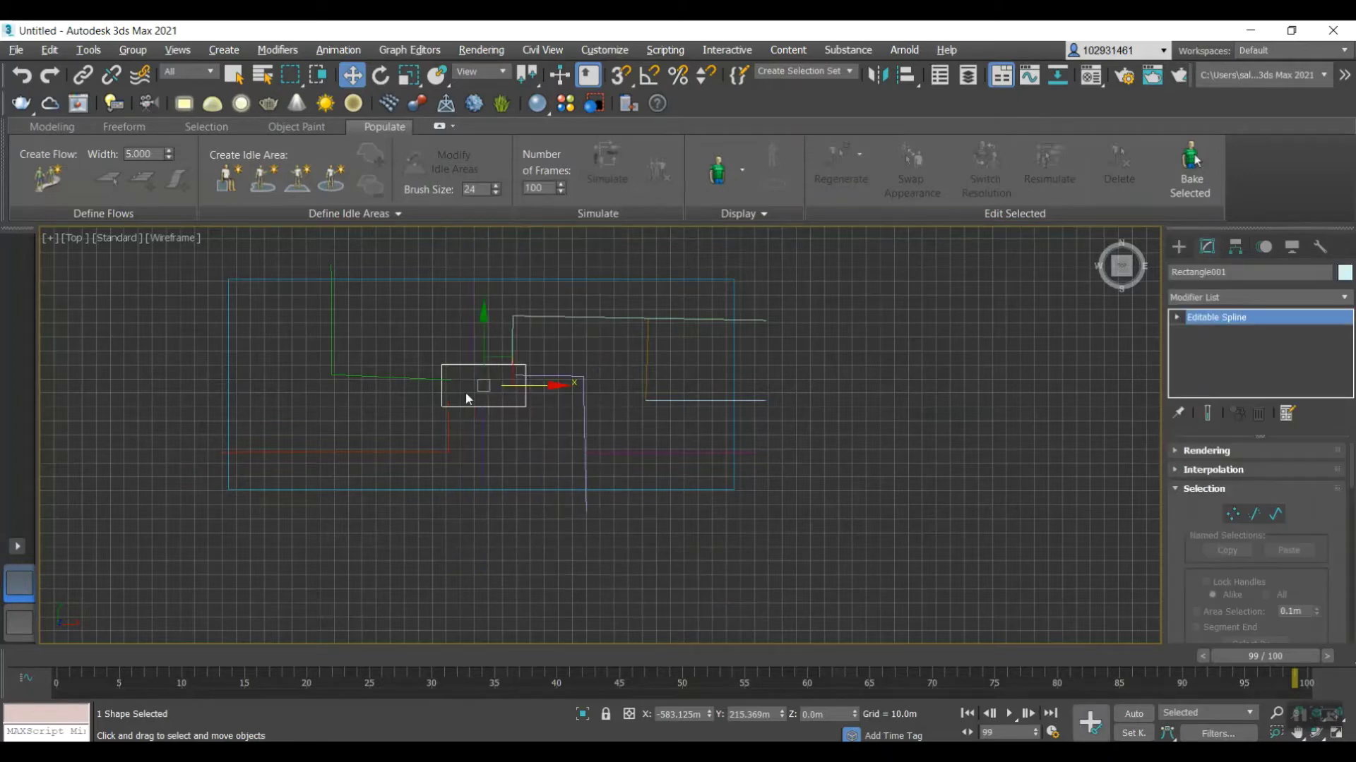
scroll(1250, 633, down, 5)
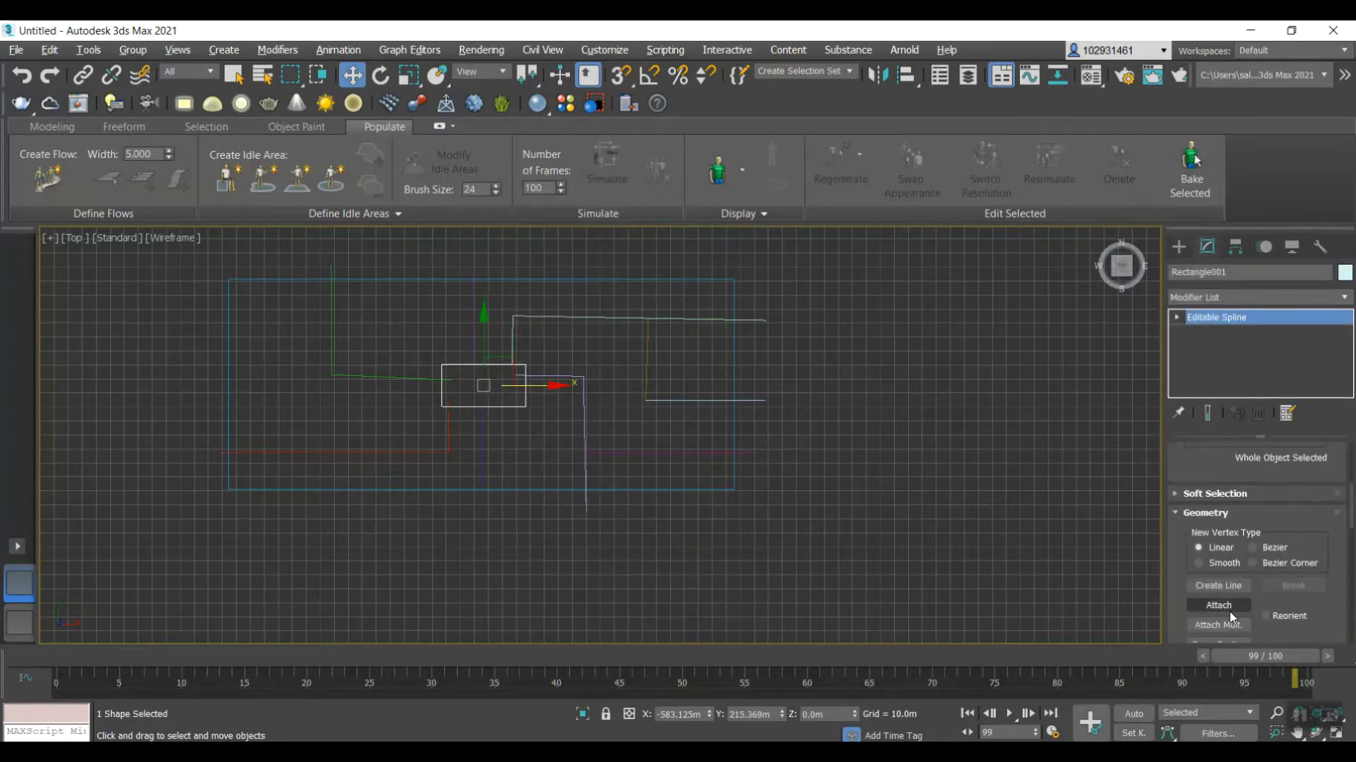
- Attach the right-hand bent lines, their branch lines and the vertical line below the inner rectangle to the inner rectangle's editable spline
click(1218, 606)
scroll(447, 401, up, 2)
click(639, 374)
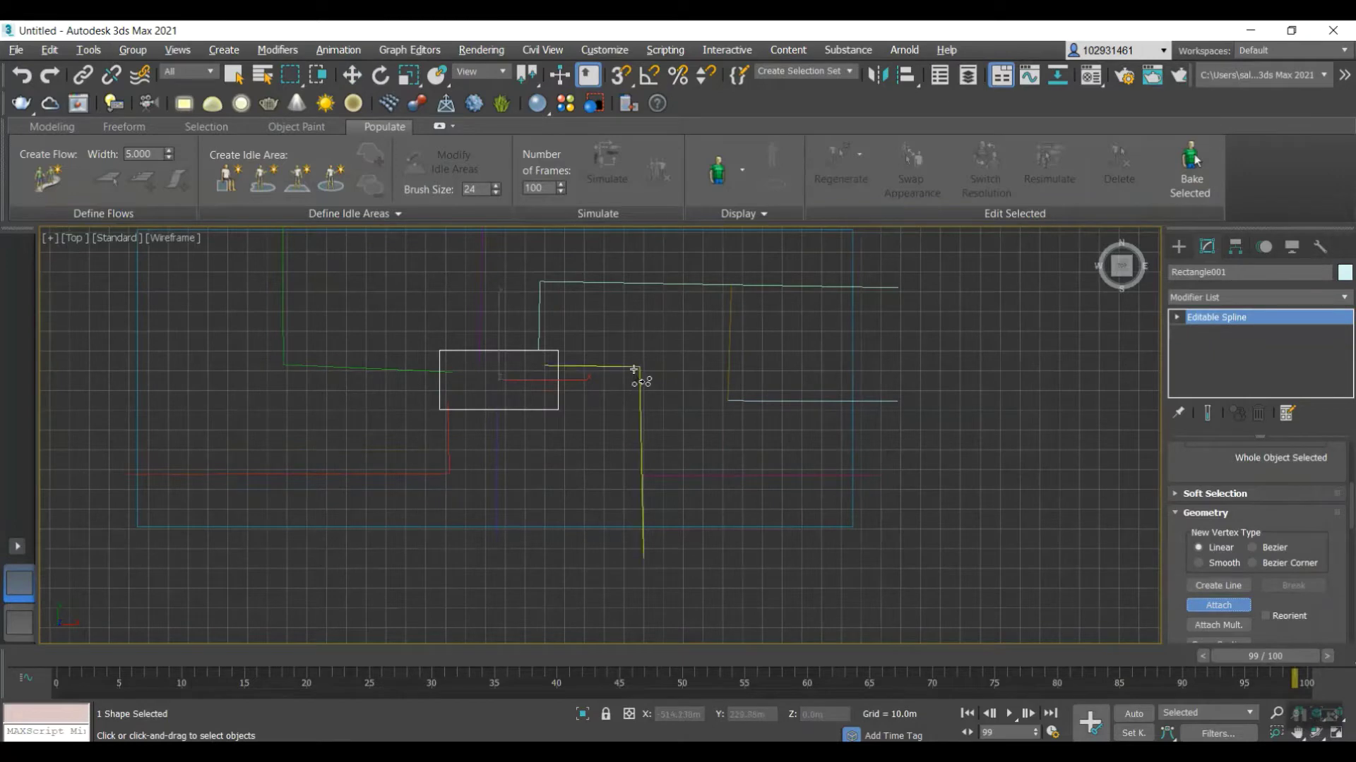
click(540, 282)
click(731, 346)
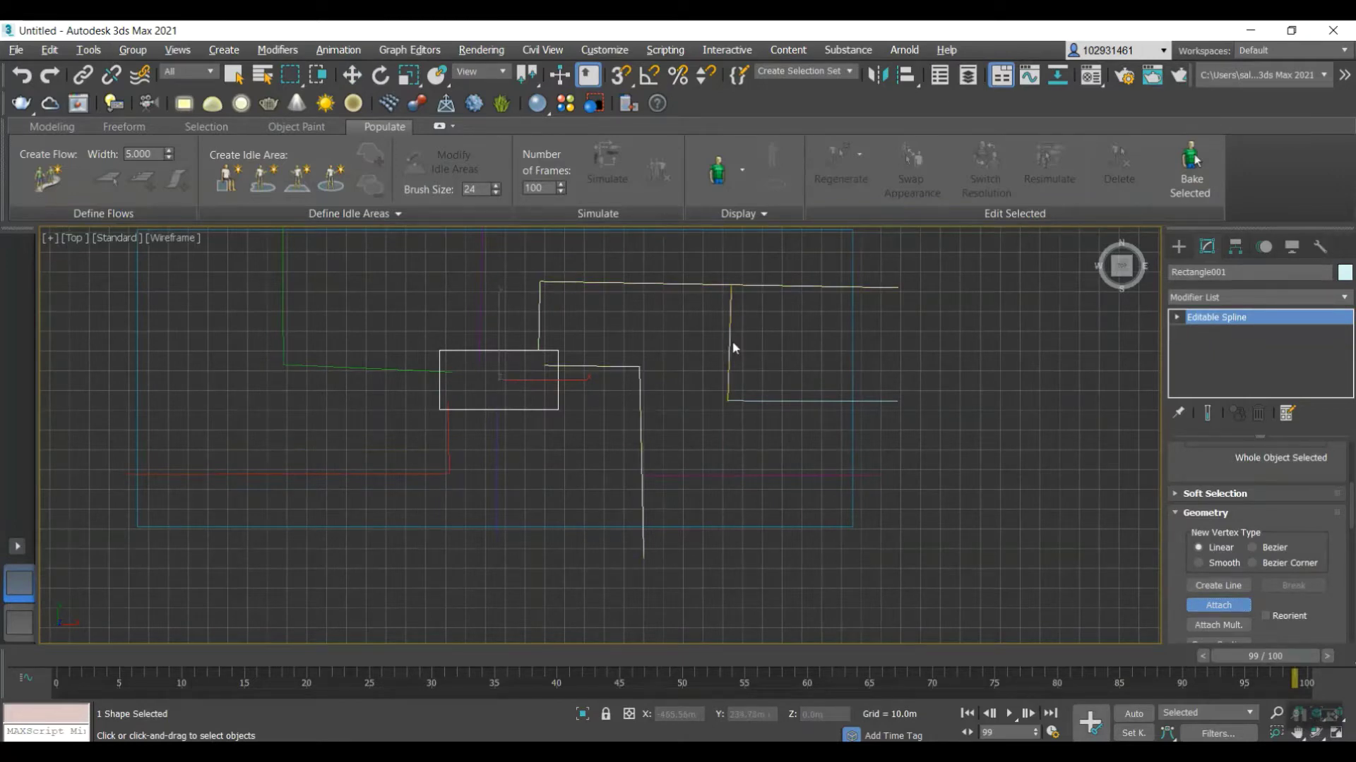
click(761, 400)
click(729, 476)
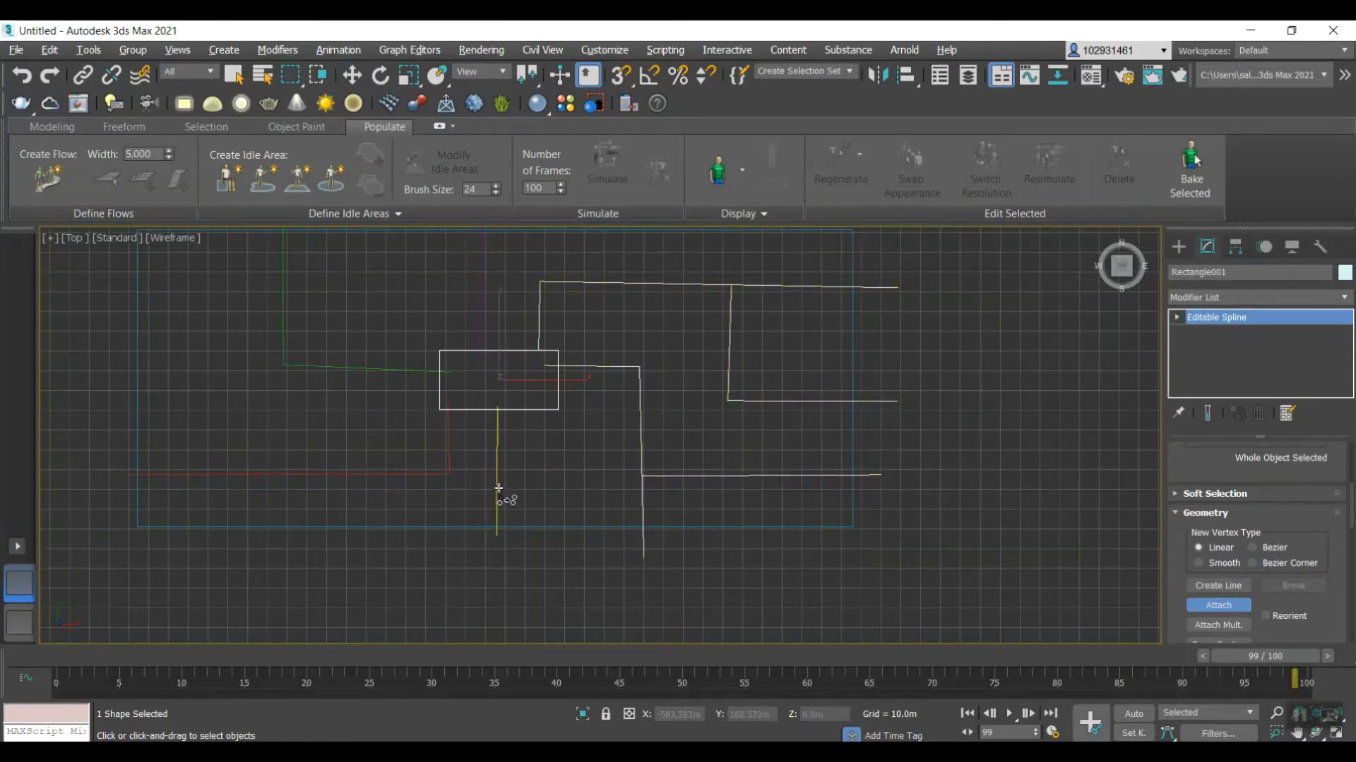
- Attach the two left-hand bent lines, the vertical line above the inner rectangle and the outer rectangle to the same spline
click(450, 475)
click(415, 370)
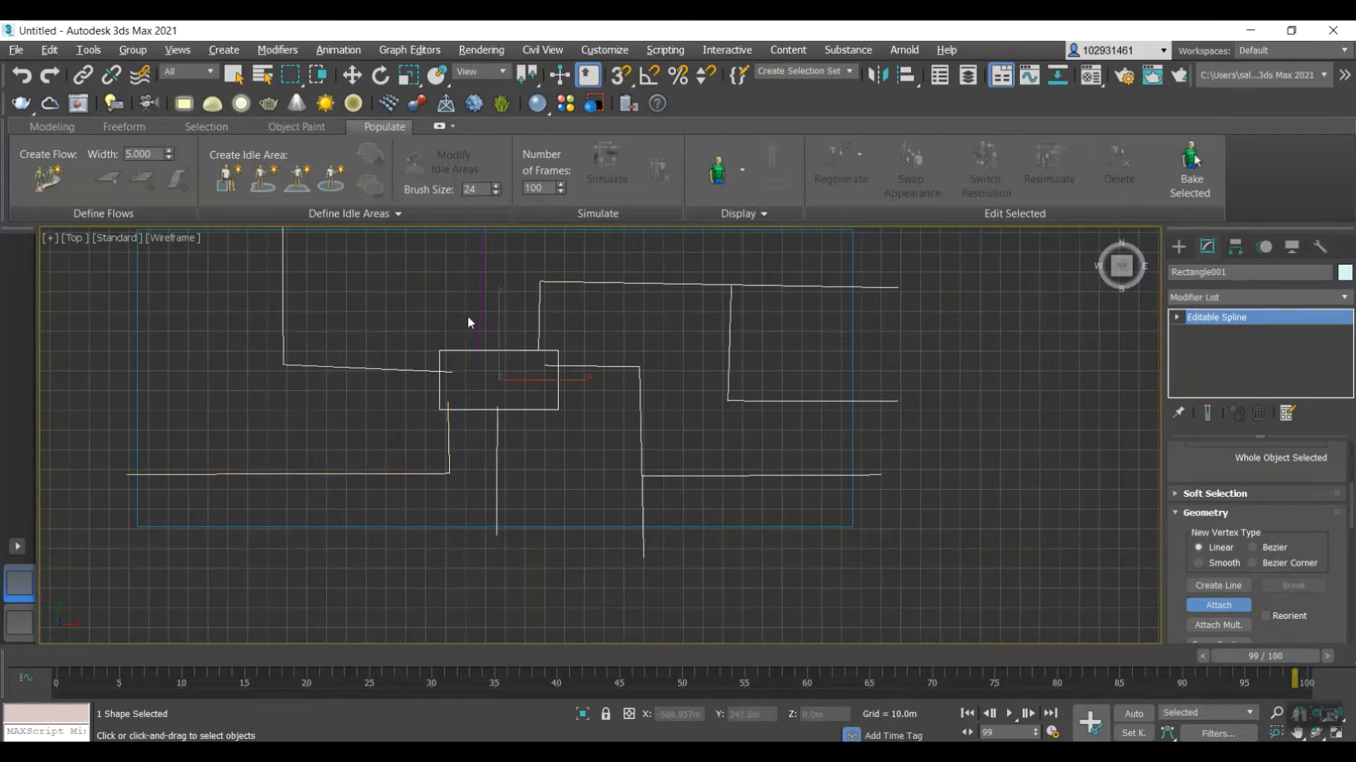
scroll(529, 415, down, 3)
scroll(530, 322, up, 3)
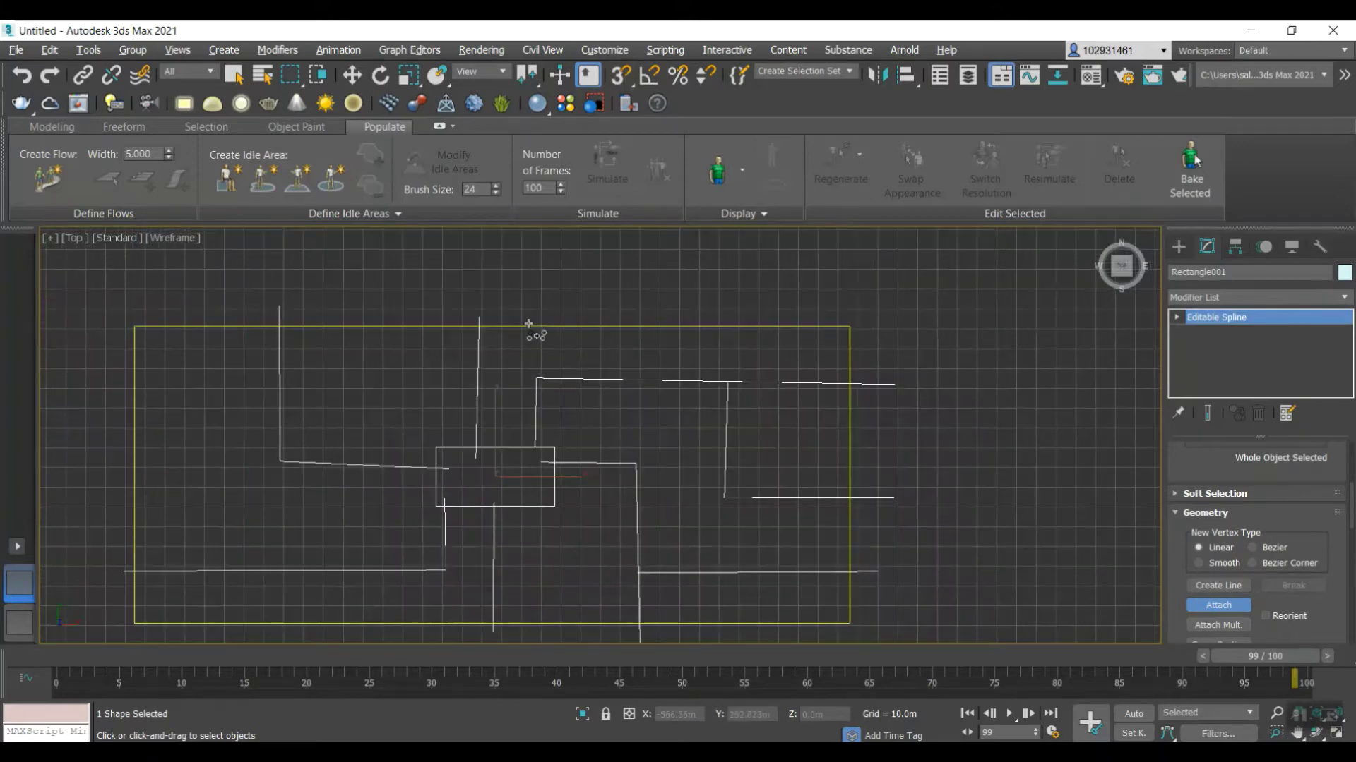
click(528, 325)
scroll(586, 381, down, 3)
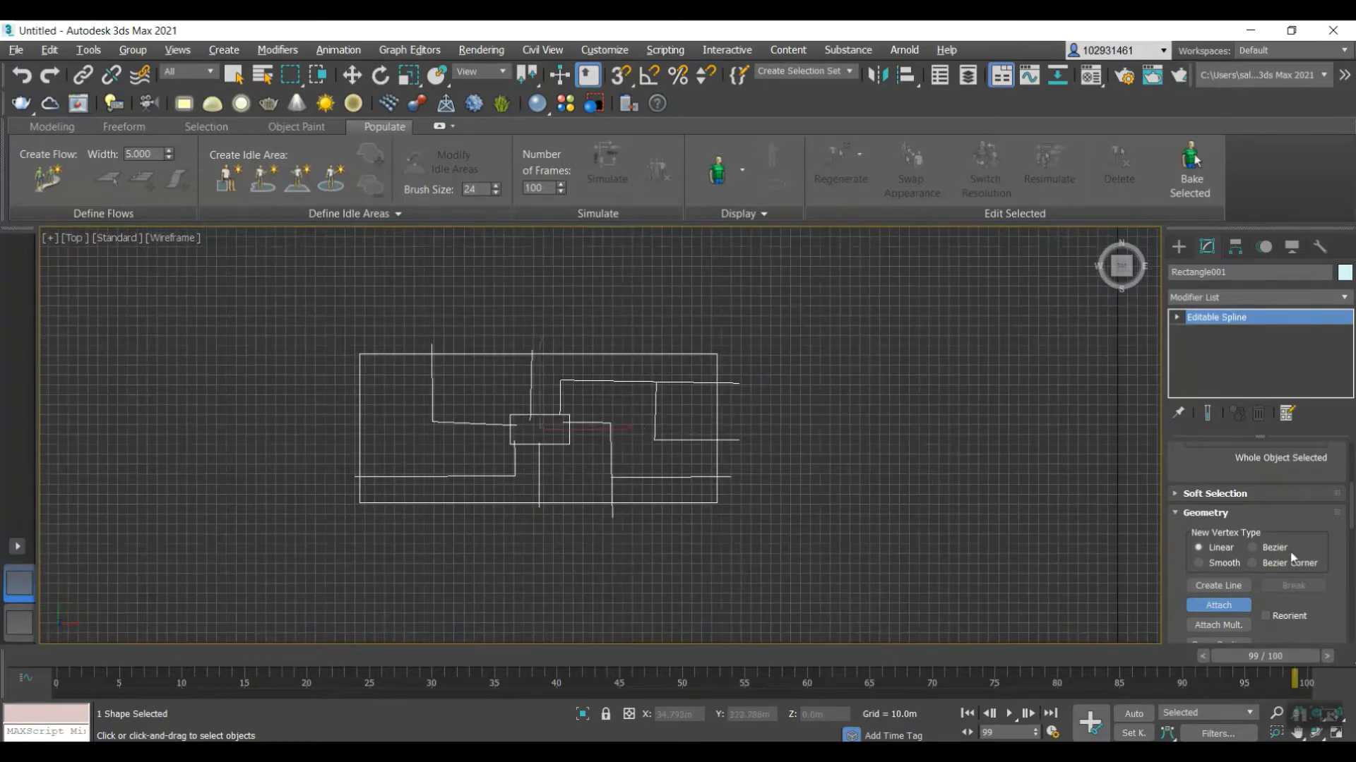
key(w)
- Select all splines at the Spline sub-object level and outline them by 5 m with Center enabled
scroll(1272, 531, up, 5)
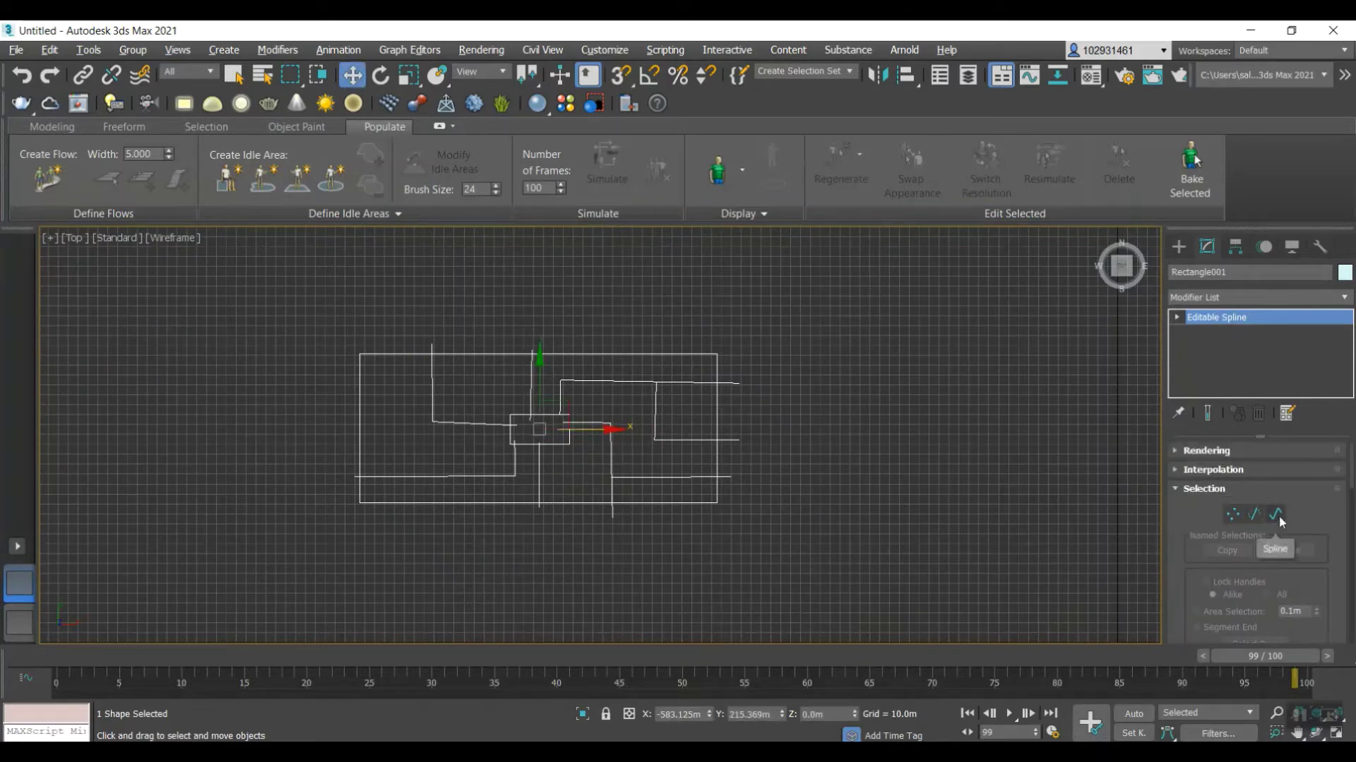
click(1278, 516)
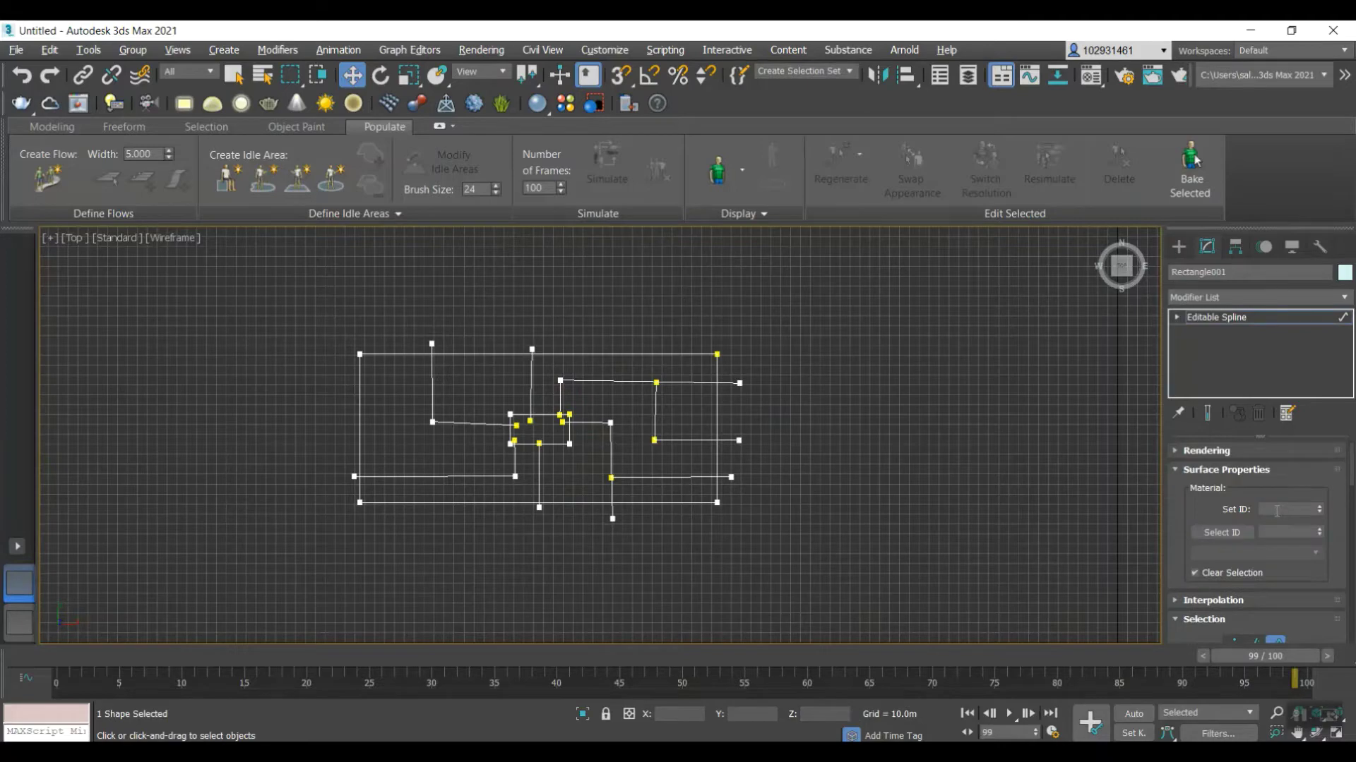
scroll(1276, 511, down, 5)
scroll(710, 470, up, 4)
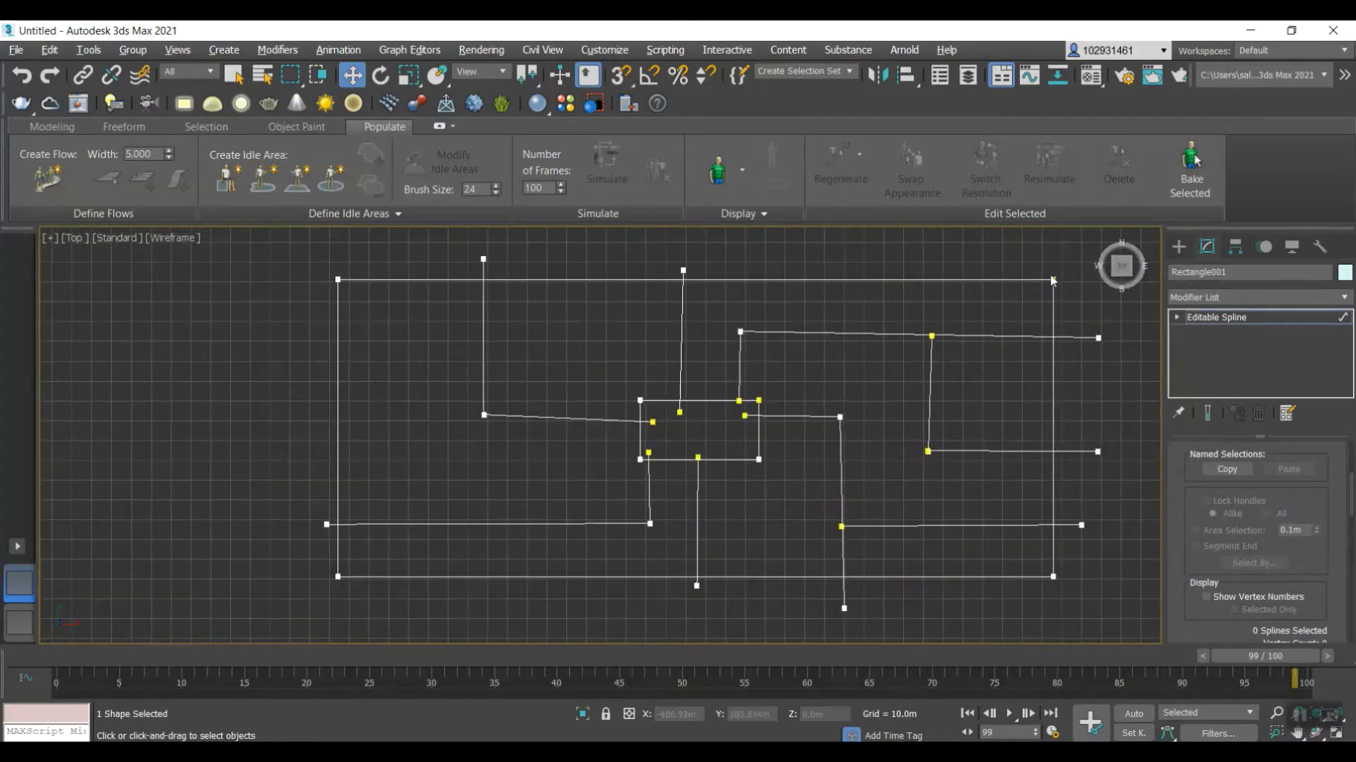
key(ctrl+a)
scroll(1300, 573, down, 8)
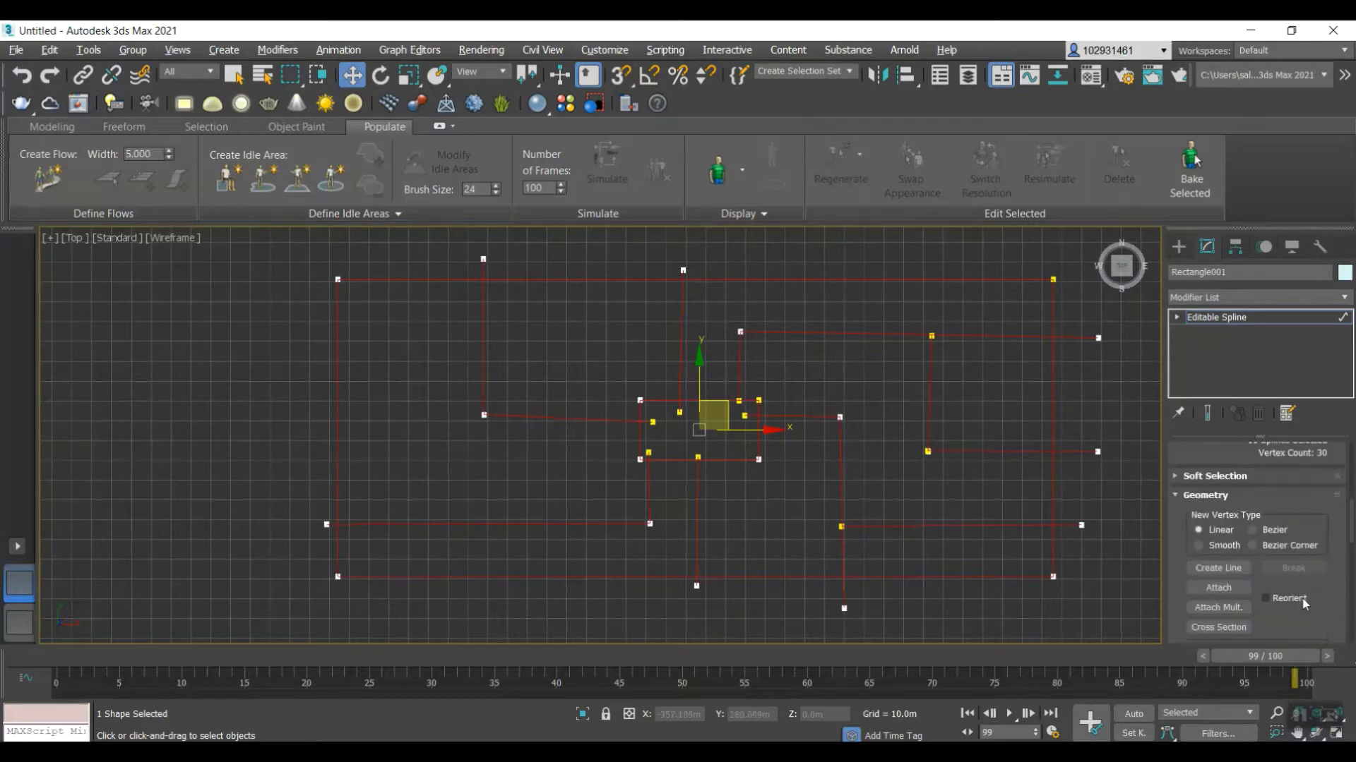
scroll(1301, 573, down, 10)
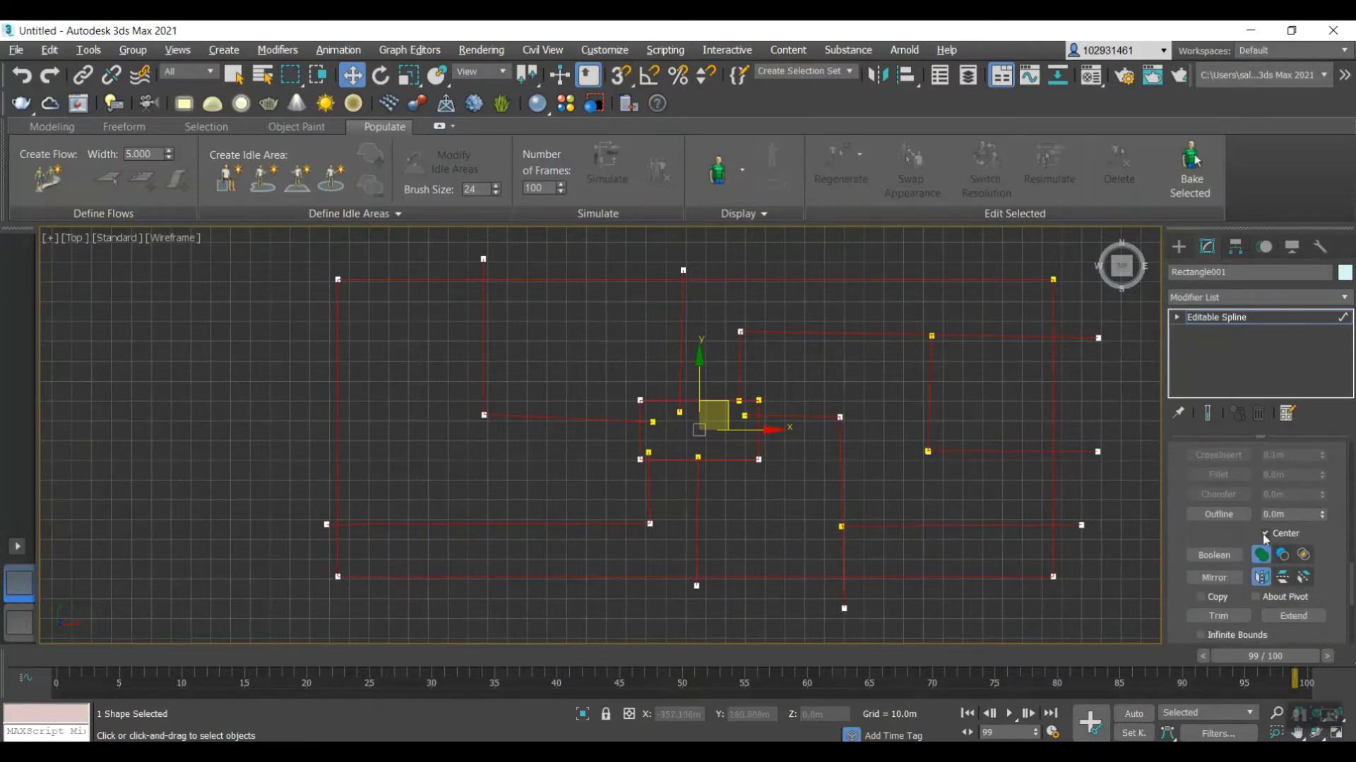
click(1278, 514)
text(5)
key(Return)
- Examine the outlined double lines where they meet the inner and outer rectangles
scroll(1067, 302, up, 3)
scroll(1017, 279, down, 2)
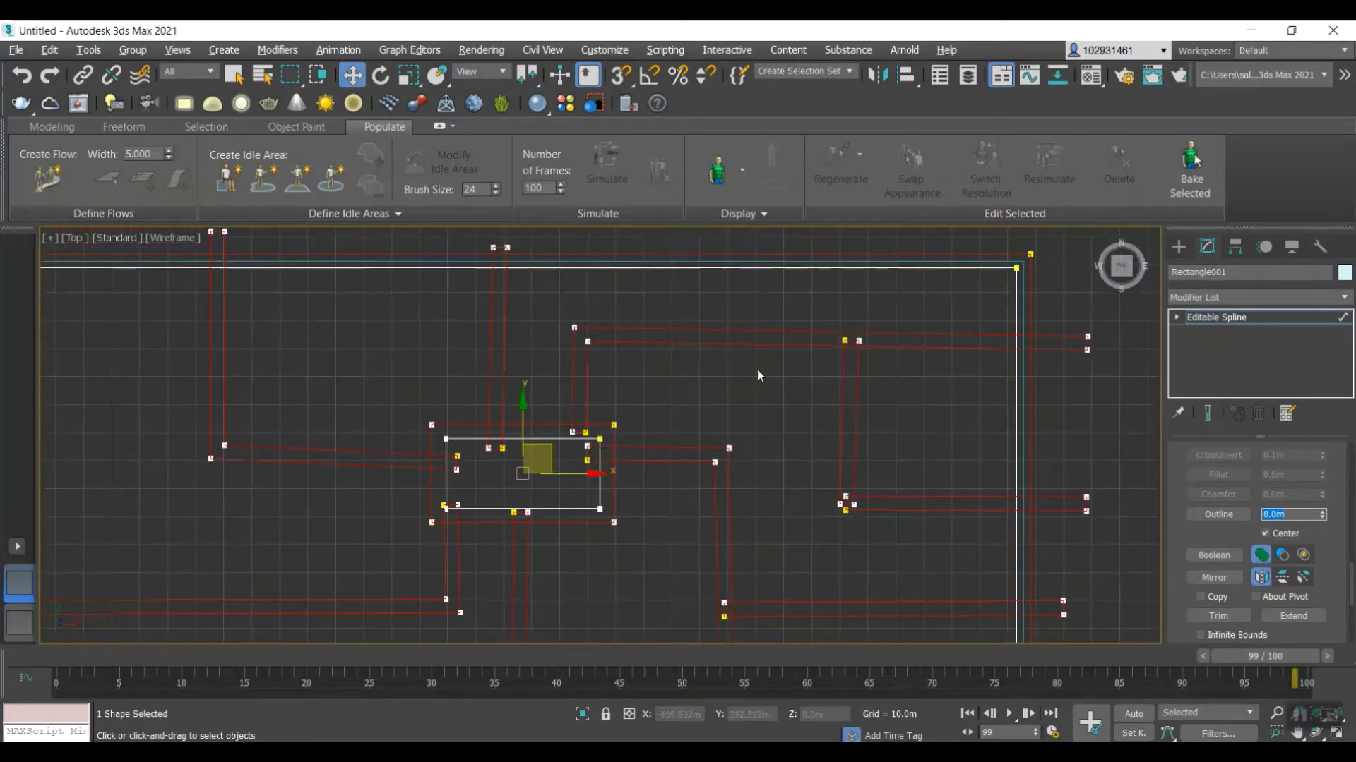
scroll(758, 375, up, 3)
scroll(726, 464, down, 5)
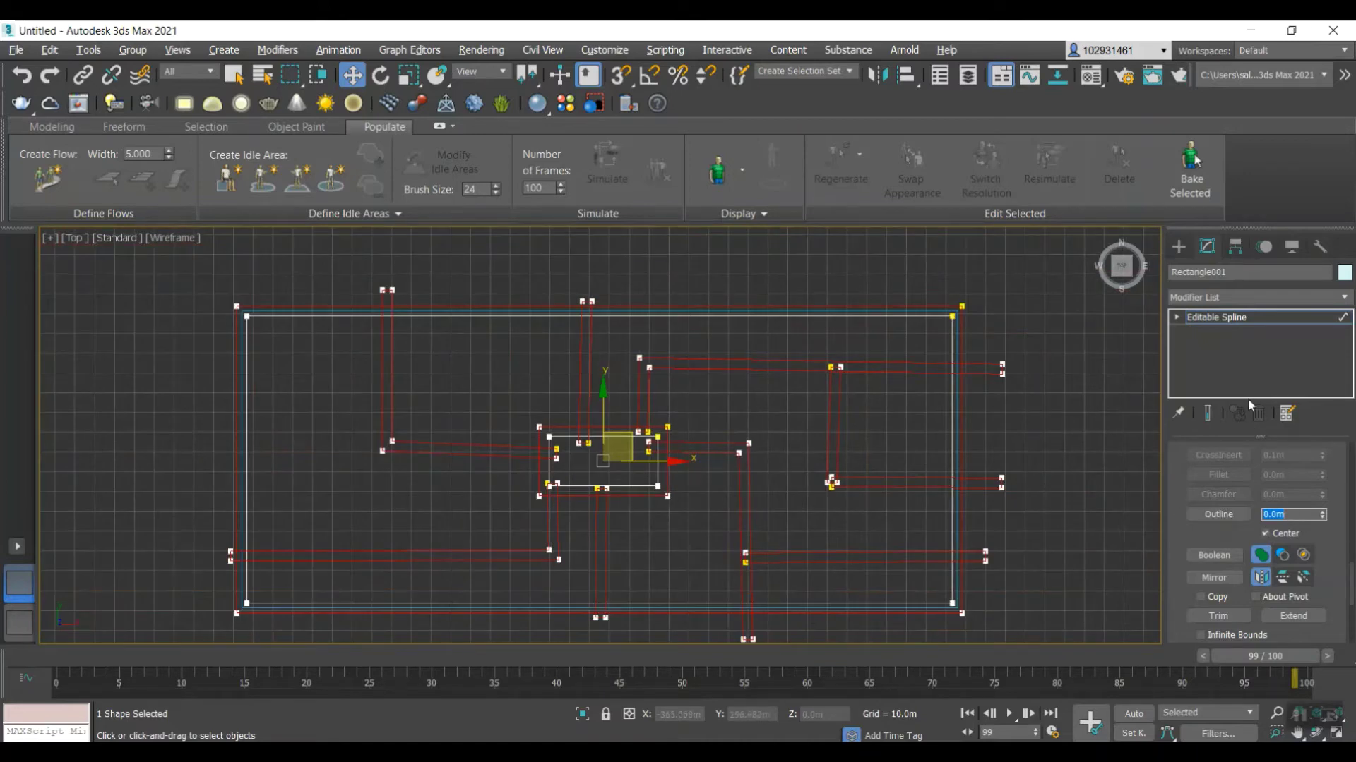
scroll(476, 448, up, 2)
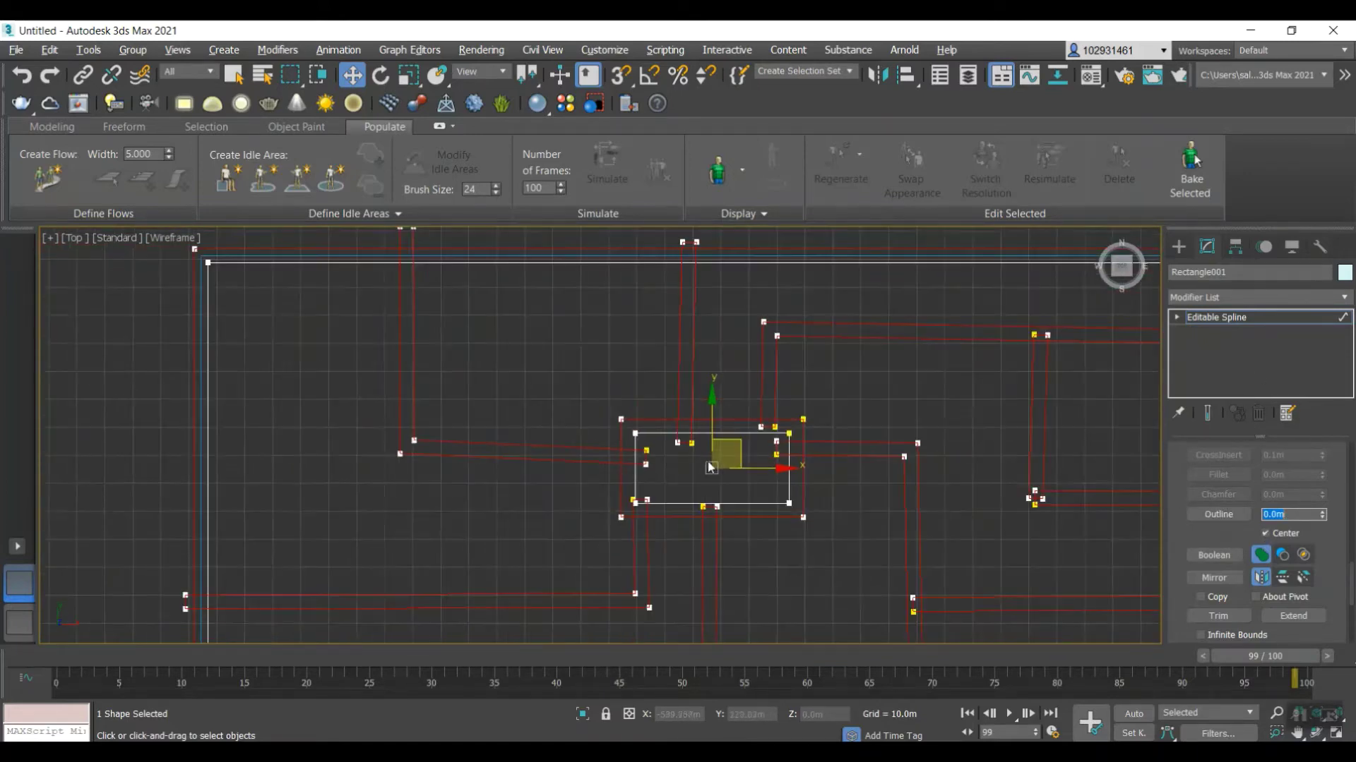
click(1240, 533)
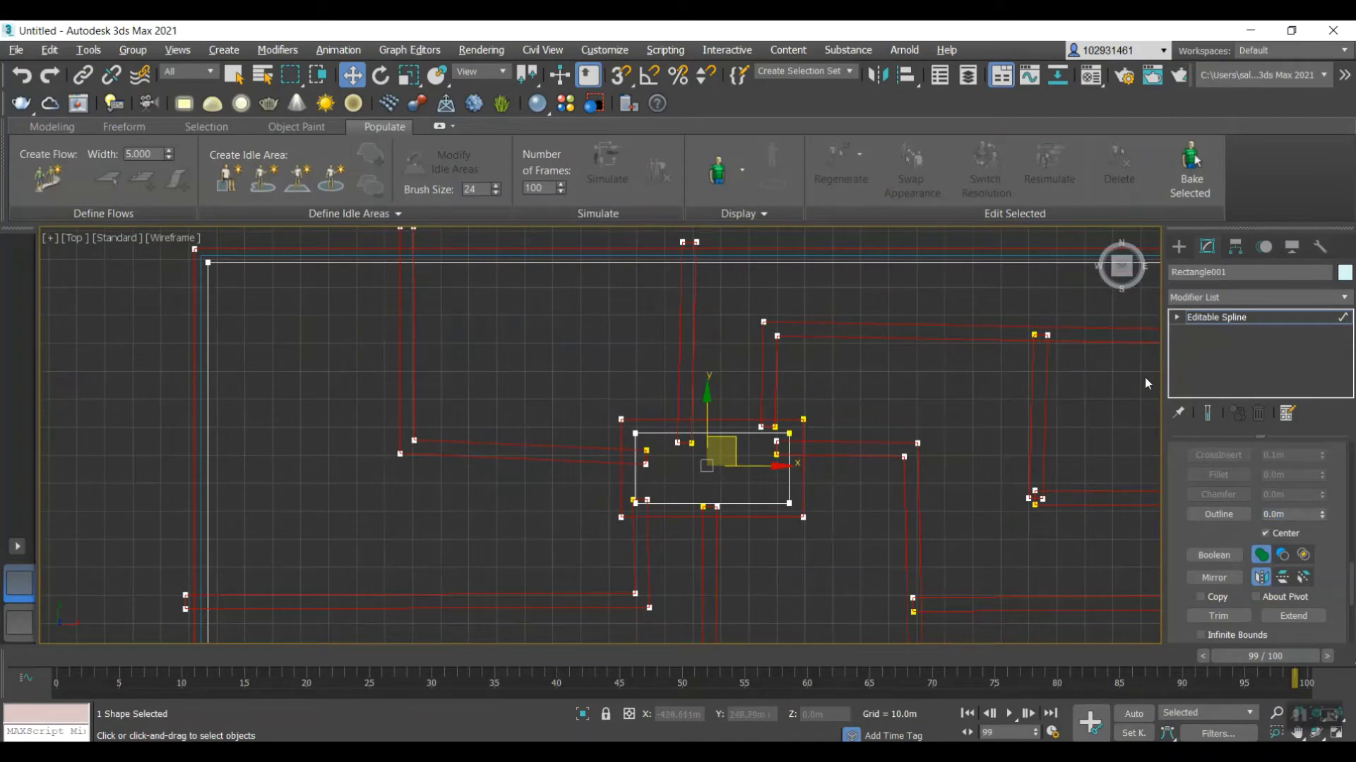
scroll(1250, 536, up, 5)
scroll(904, 469, down, 2)
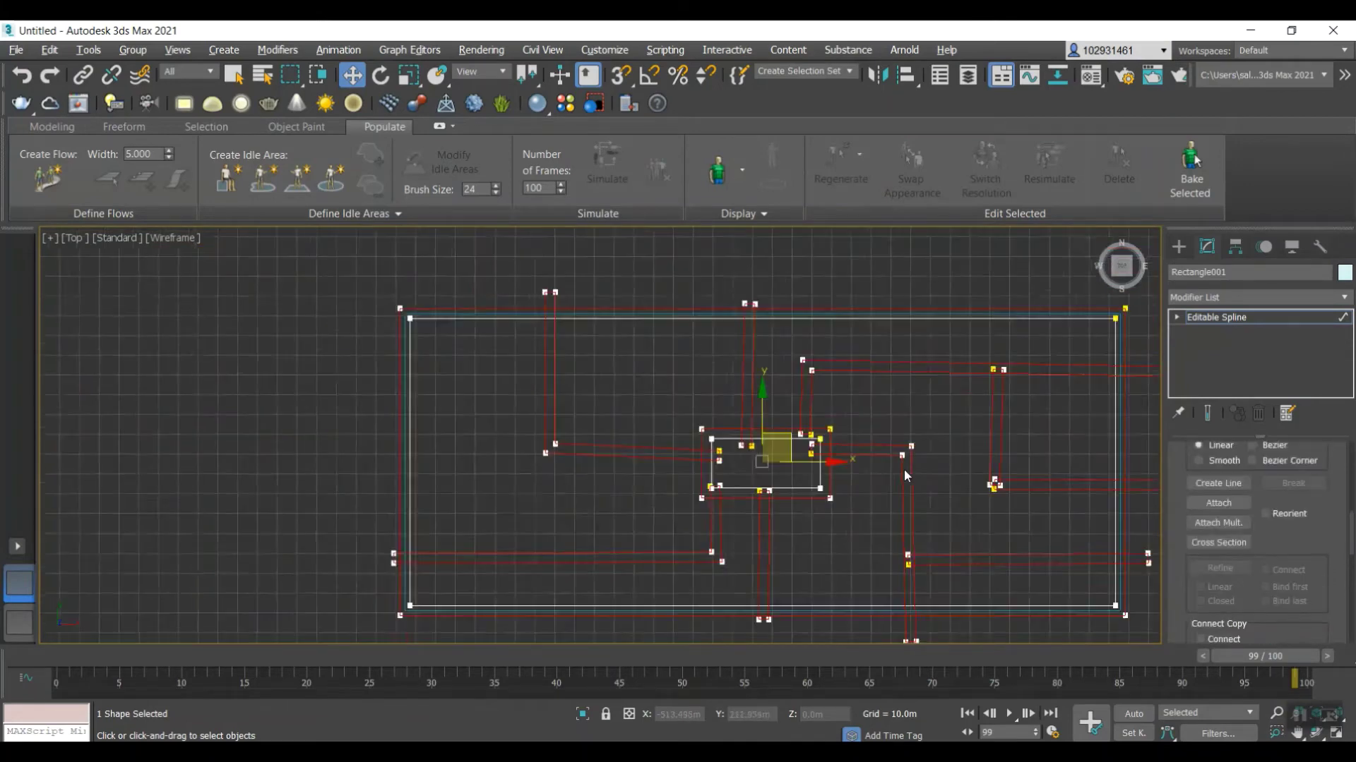
- Use Trim to cut the end of the central vertical double line that protrudes above the outer rectangle's upper wall
scroll(1250, 555, down, 5)
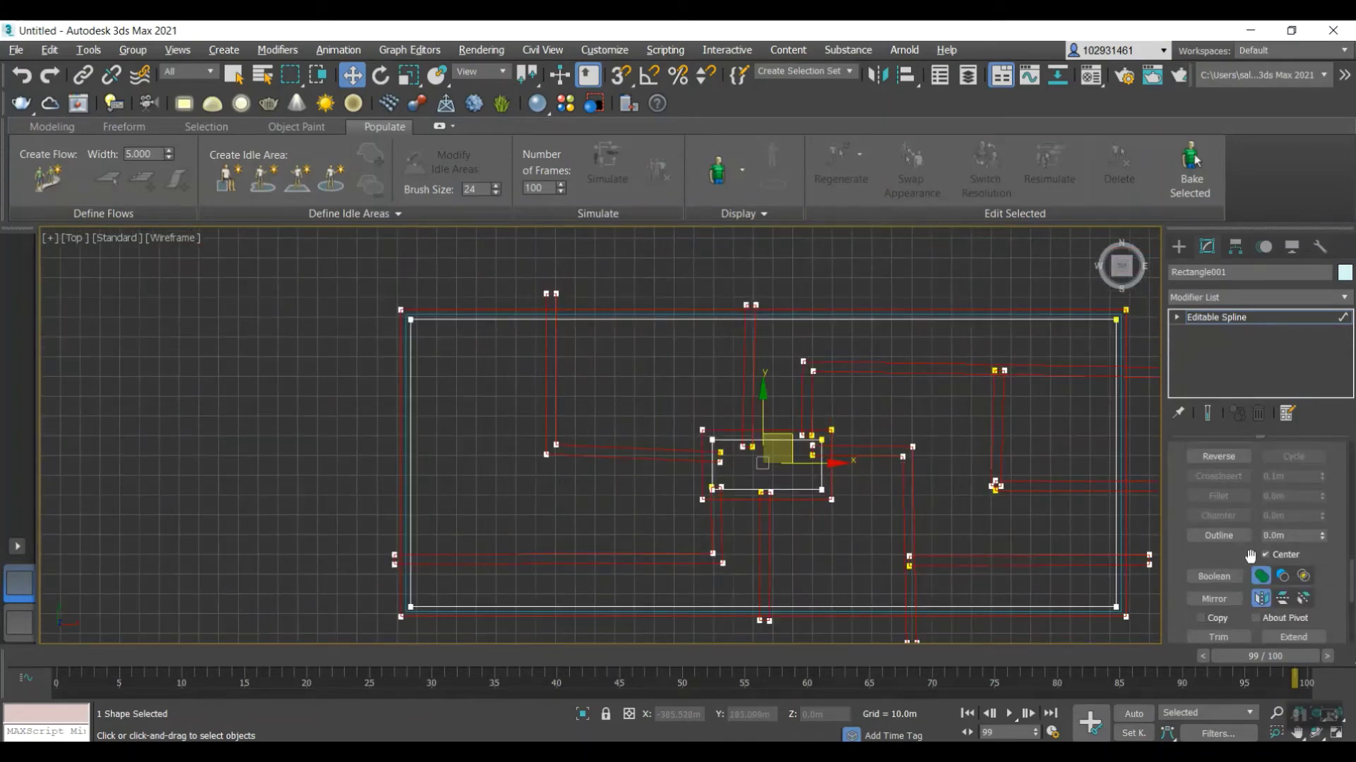
scroll(1250, 556, down, 3)
click(1218, 490)
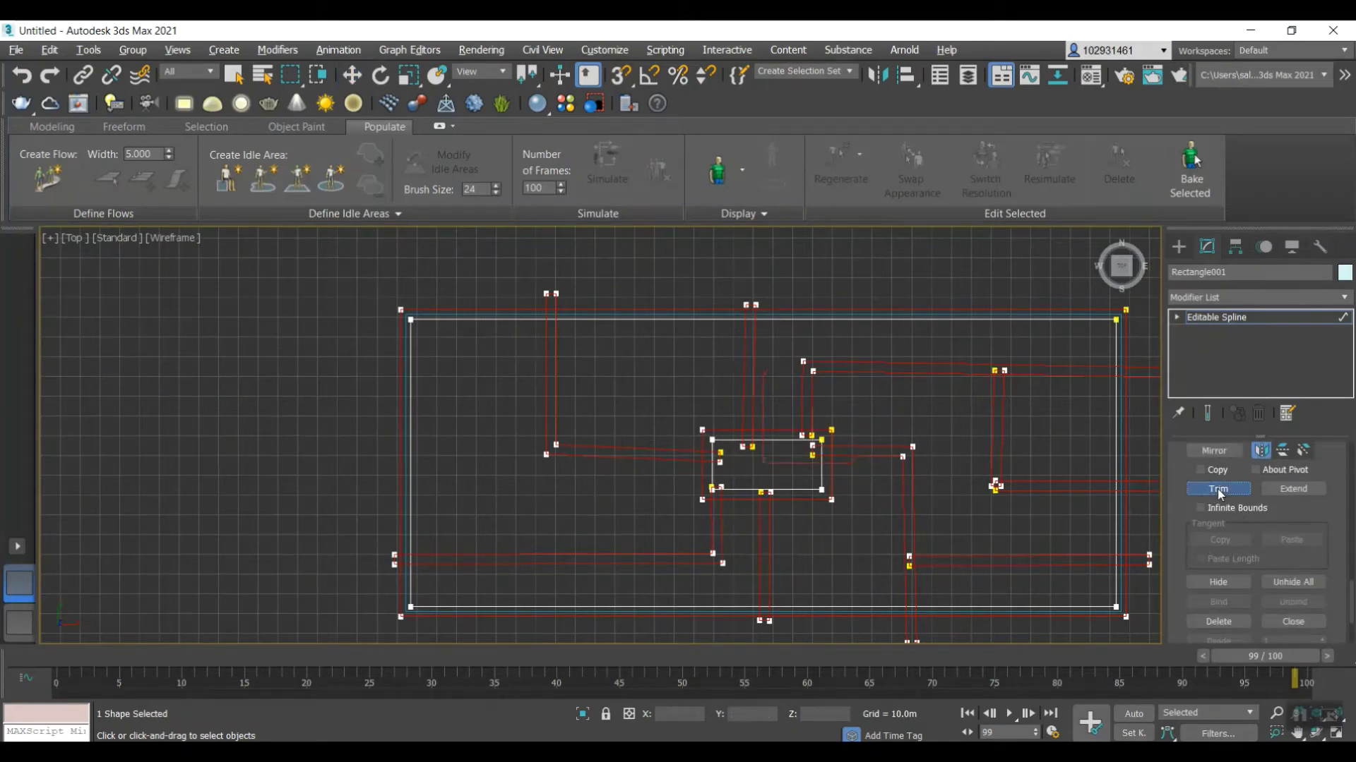
scroll(985, 420, down, 2)
scroll(876, 328, up, 8)
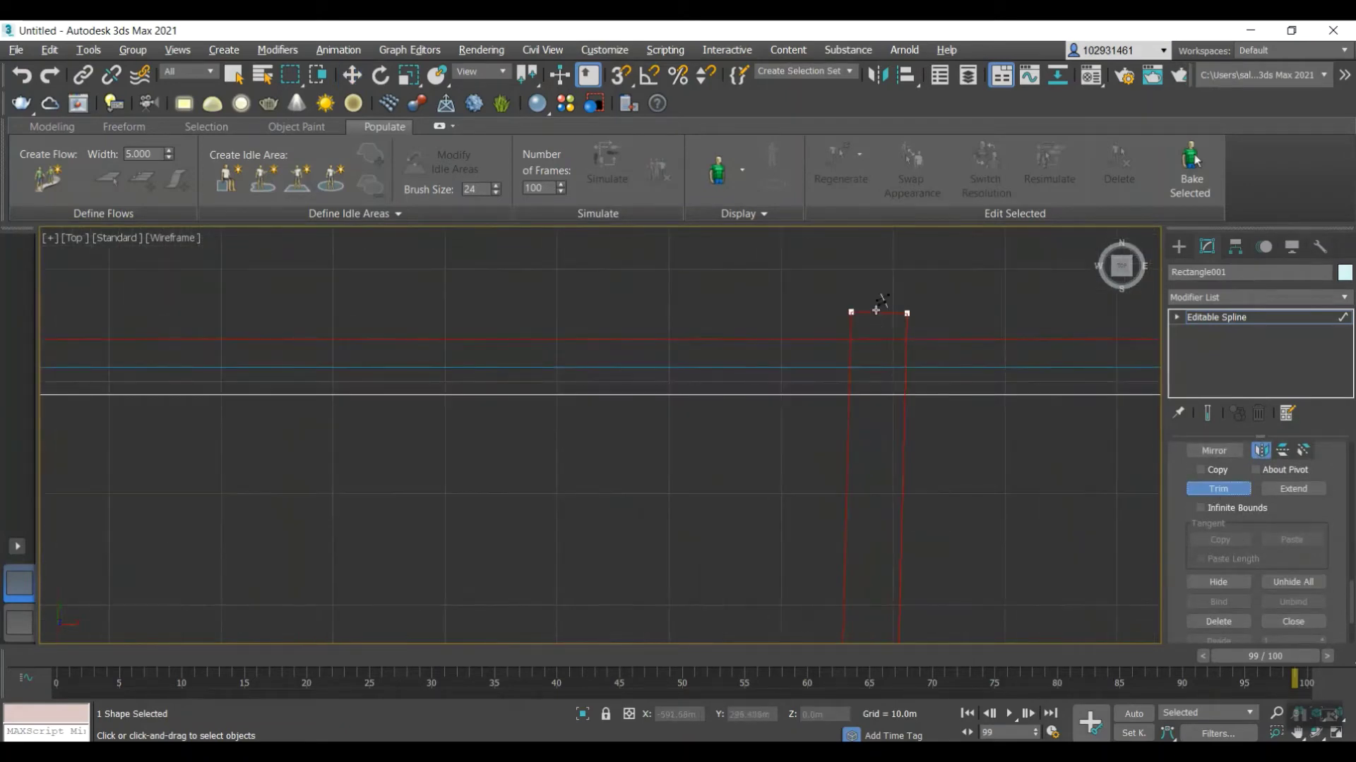
click(876, 311)
- Trim the left vertical double line's protruding end and open its junction with the outer rectangle's upper wall
scroll(882, 404, down, 3)
scroll(507, 360, up, 3)
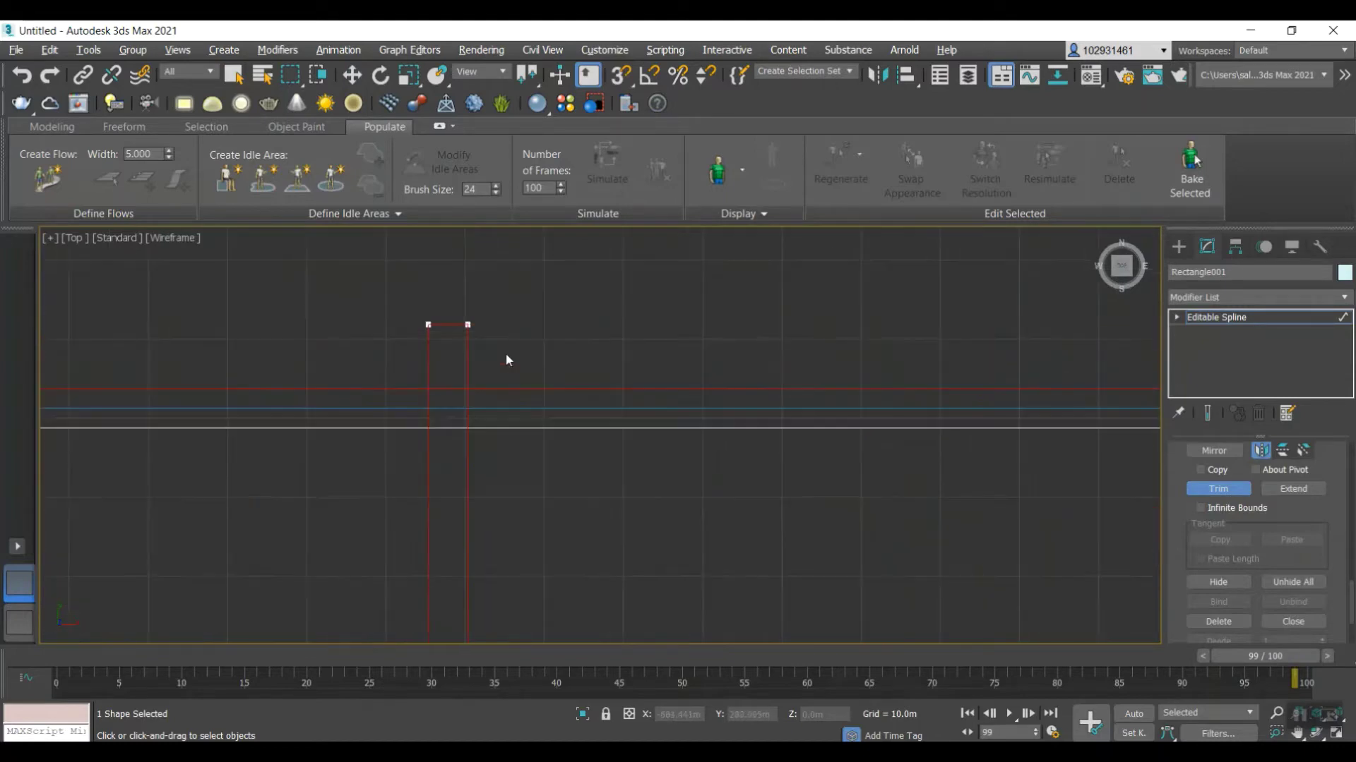
click(448, 325)
click(469, 397)
click(445, 428)
- Trim the upper-left double line's ends back to the outer line of the inner rectangle's left wall
scroll(487, 434, down, 4)
scroll(363, 472, up, 2)
scroll(493, 478, down, 3)
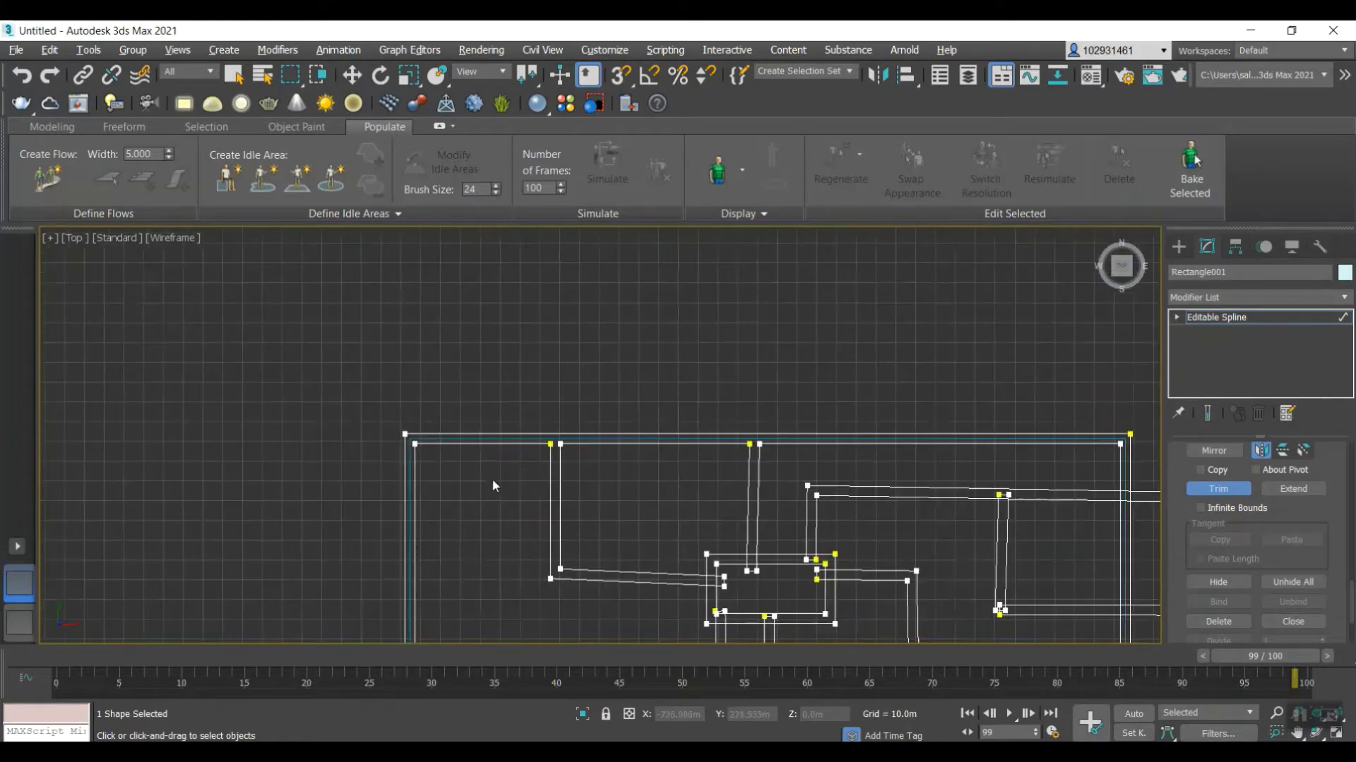
scroll(557, 541, up, 3)
scroll(558, 541, down, 3)
scroll(696, 476, up, 5)
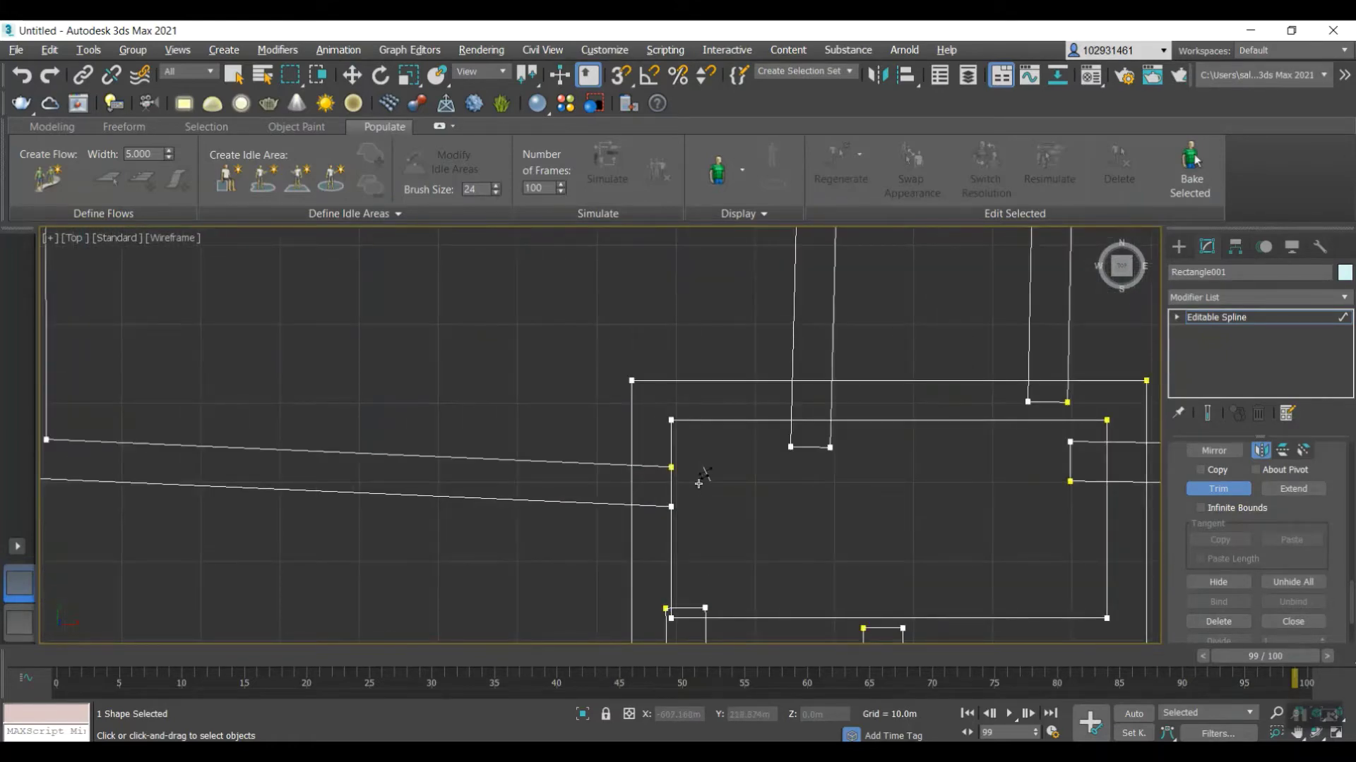
click(656, 504)
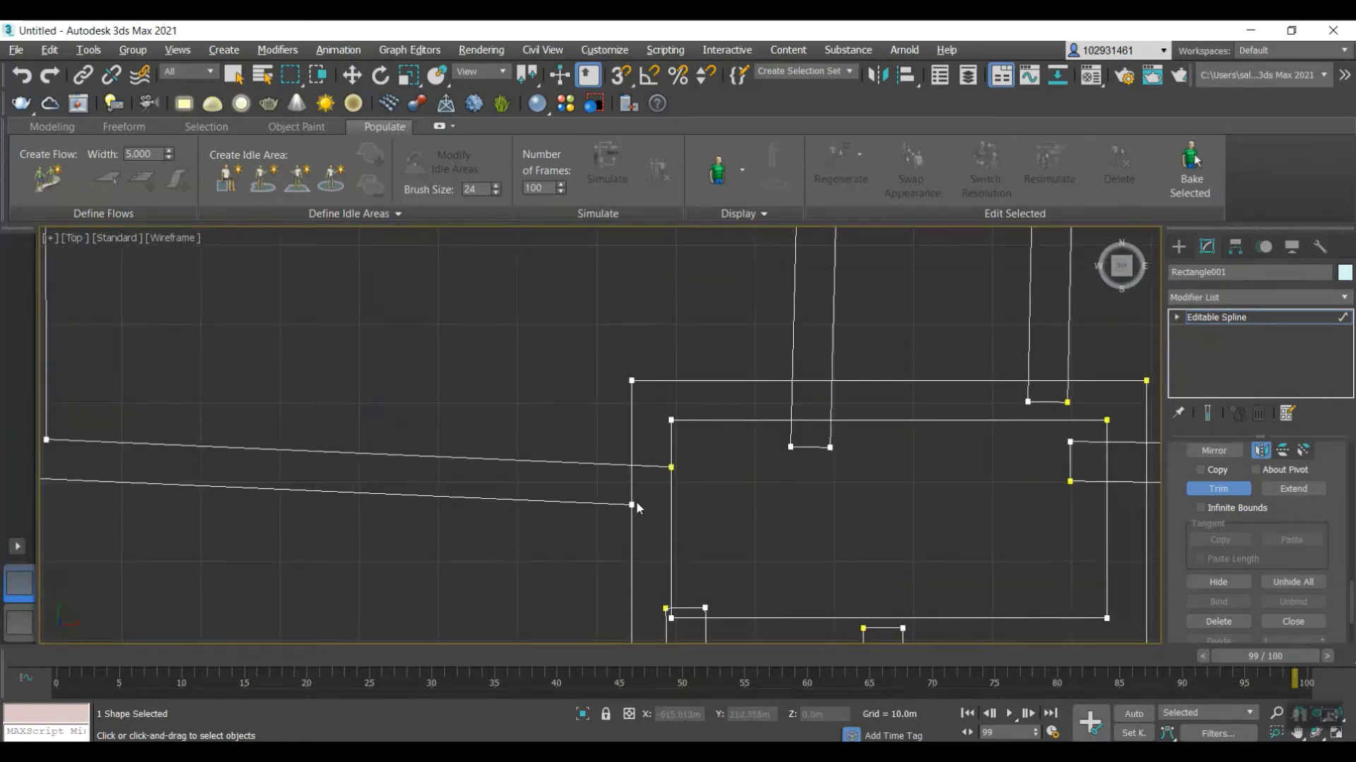
click(646, 466)
- Trim the two vertical double lines at the inner rectangle's upper wall and open the wall's outer line between each pair
click(810, 446)
click(795, 401)
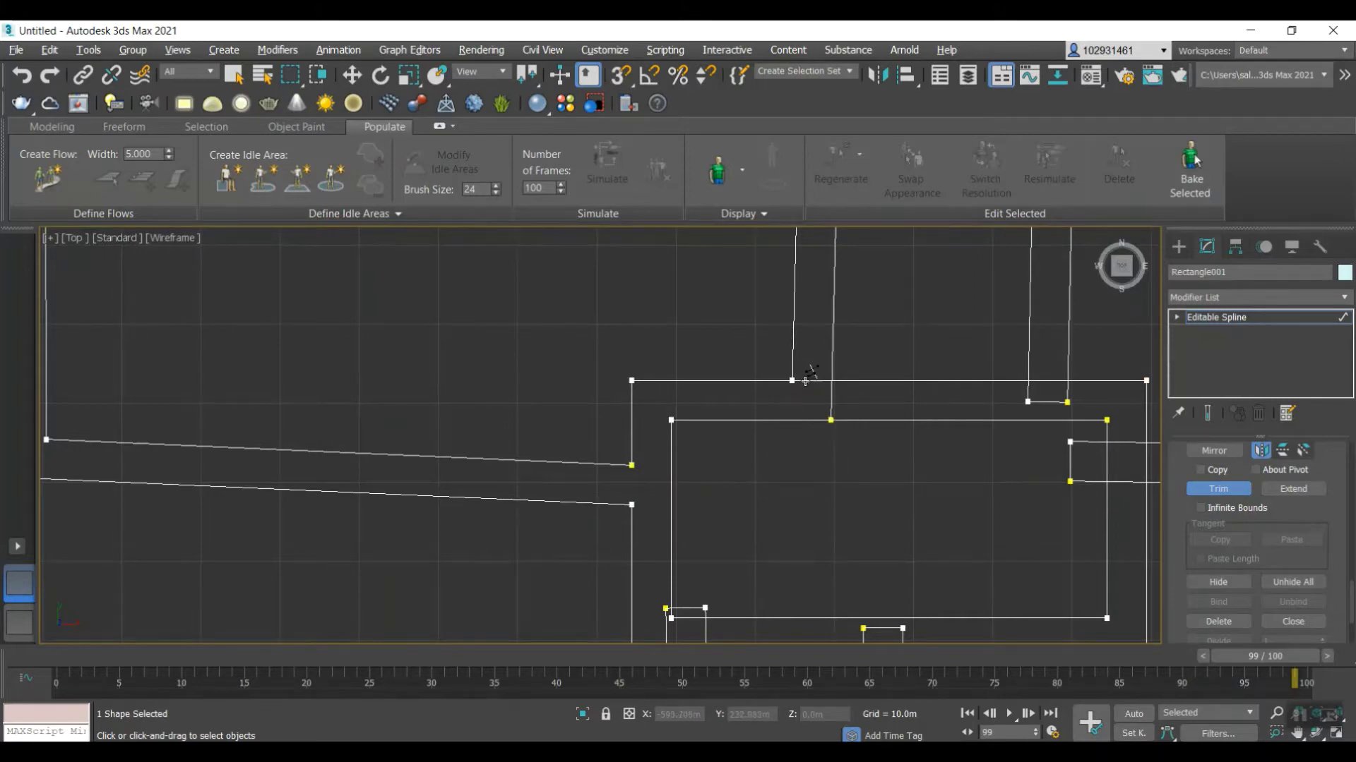
click(811, 381)
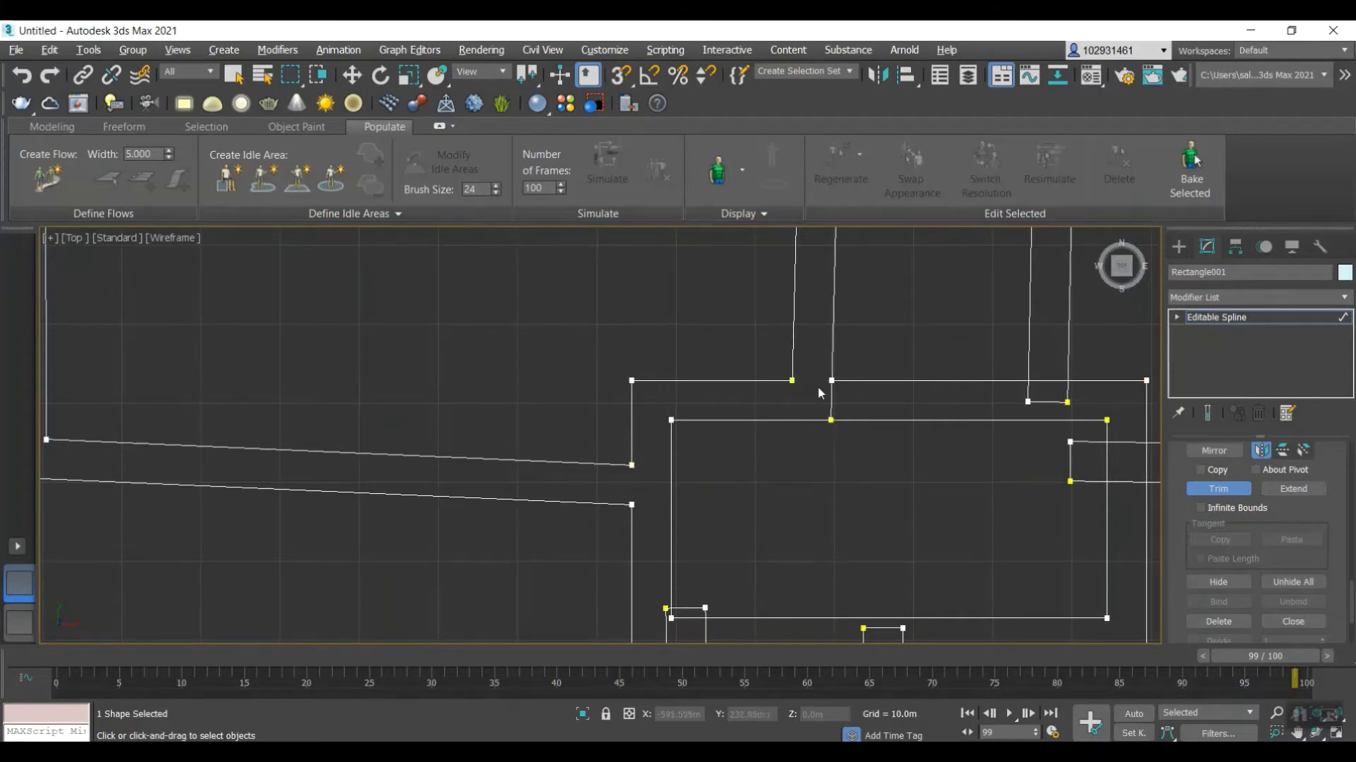
click(1055, 402)
click(1048, 381)
- Trim the right-hand double line's ends back to the outer line of the inner rectangle's right wall
click(1076, 480)
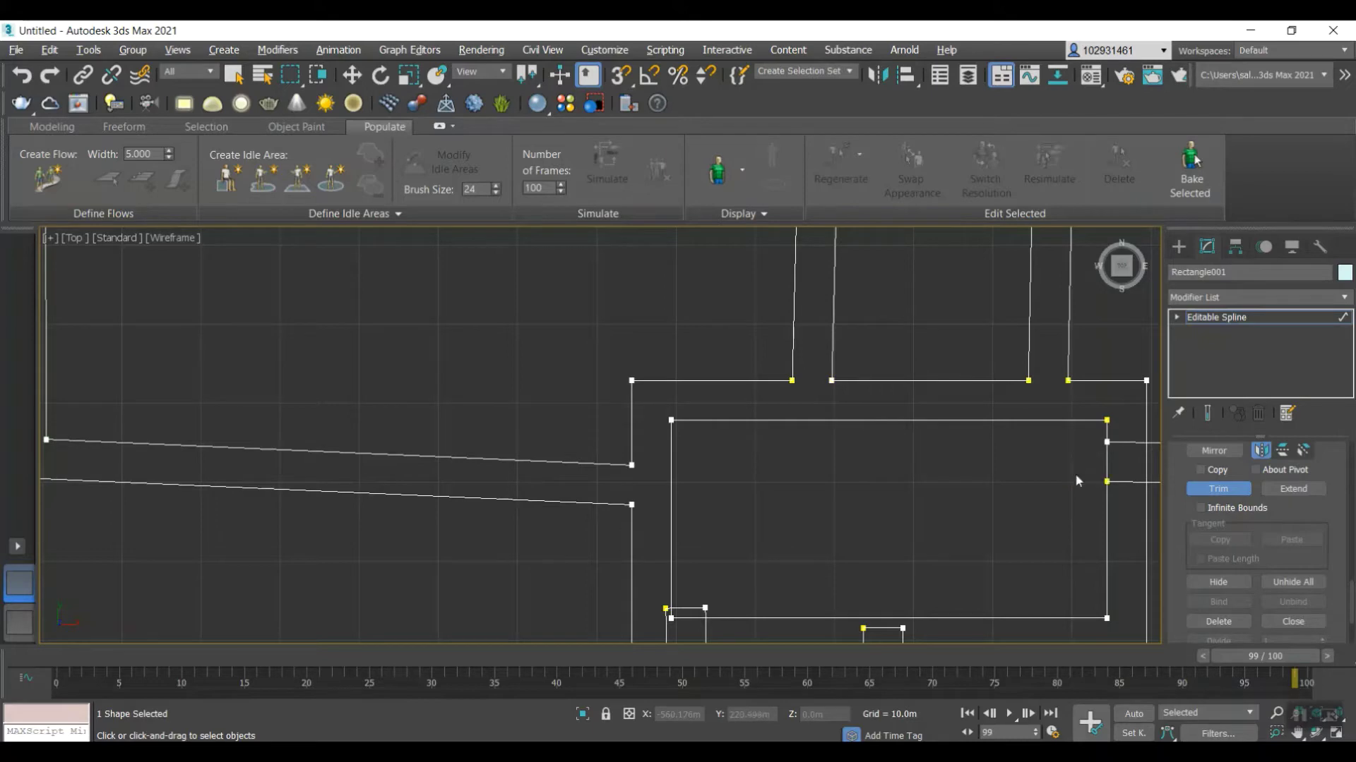
click(1134, 481)
click(1133, 442)
- Trim the two double lines below the inner rectangle back to its lower wall and open the wall's outer line between each pair
scroll(1074, 466, down, 3)
scroll(1031, 571, up, 3)
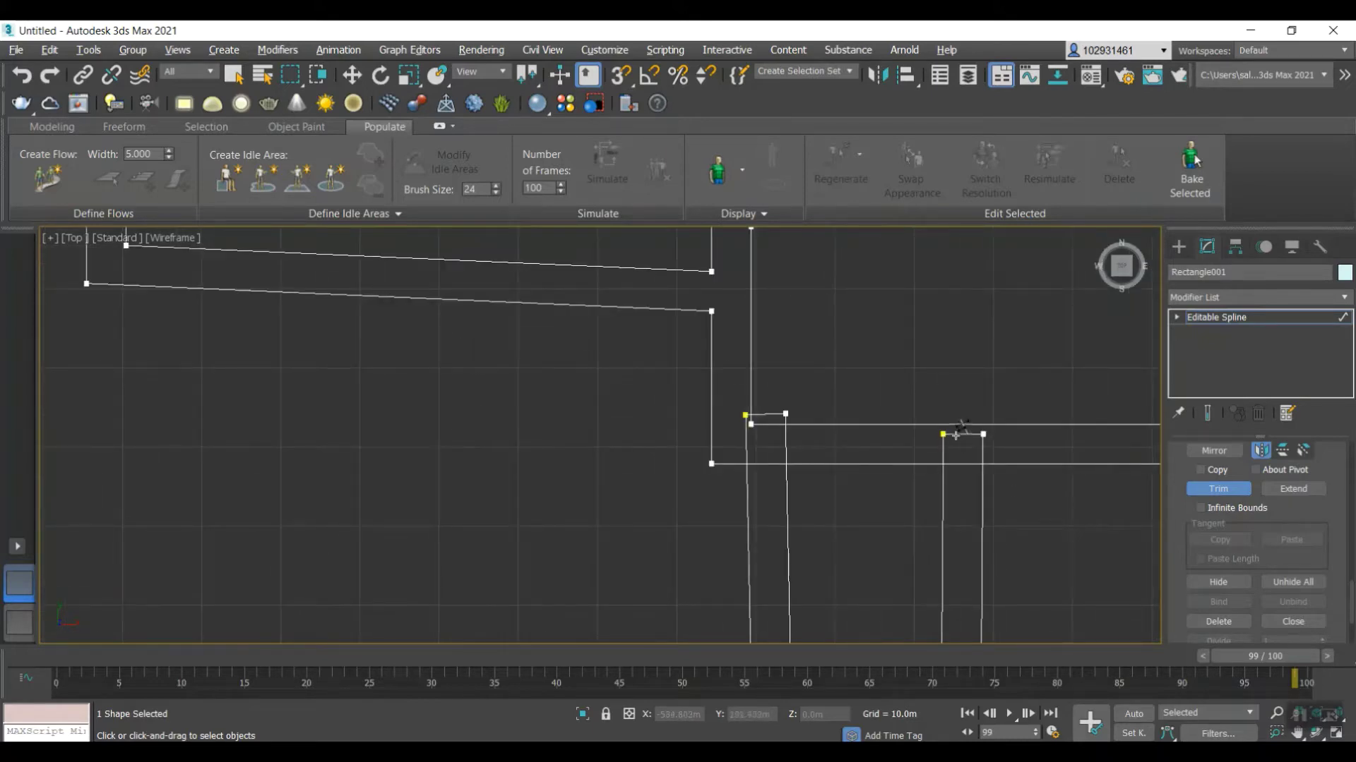
click(955, 435)
click(969, 464)
click(770, 415)
scroll(745, 418, up, 5)
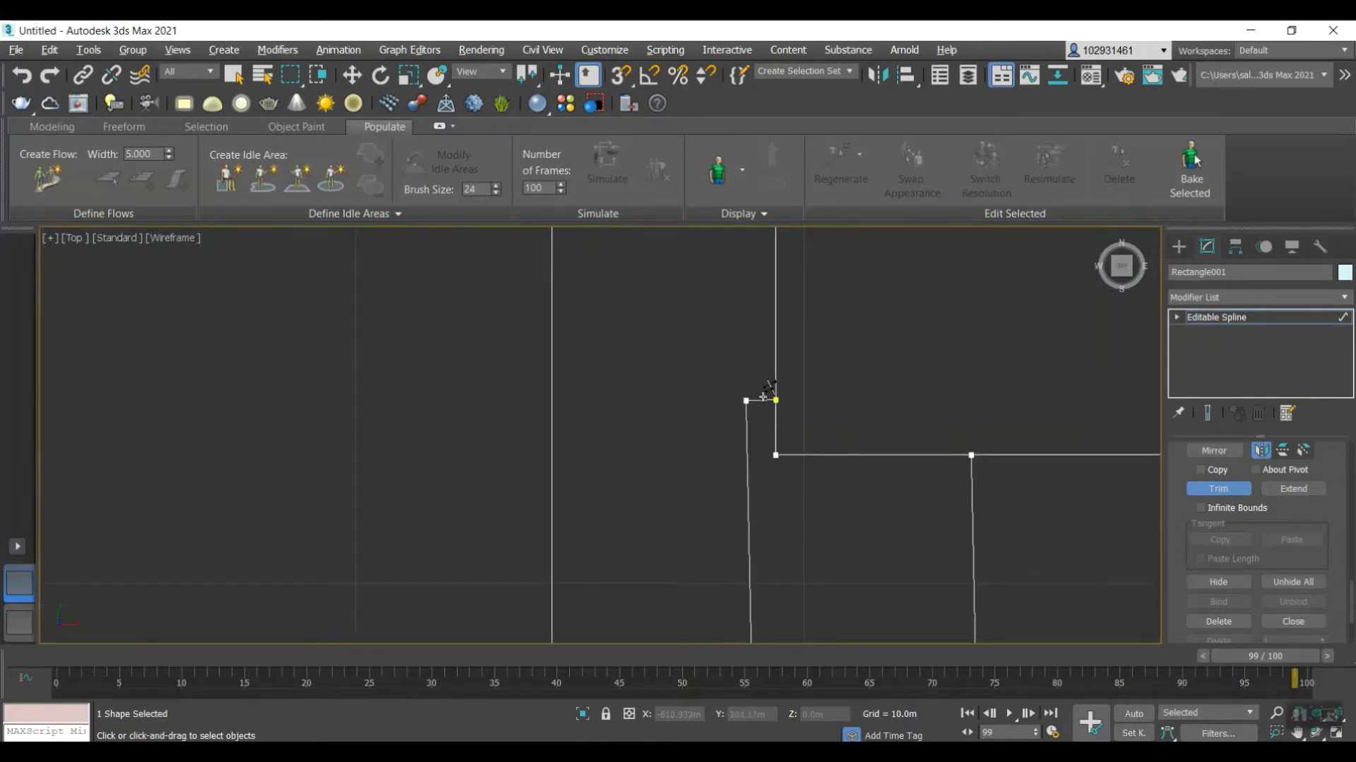
click(763, 400)
scroll(781, 433, down, 5)
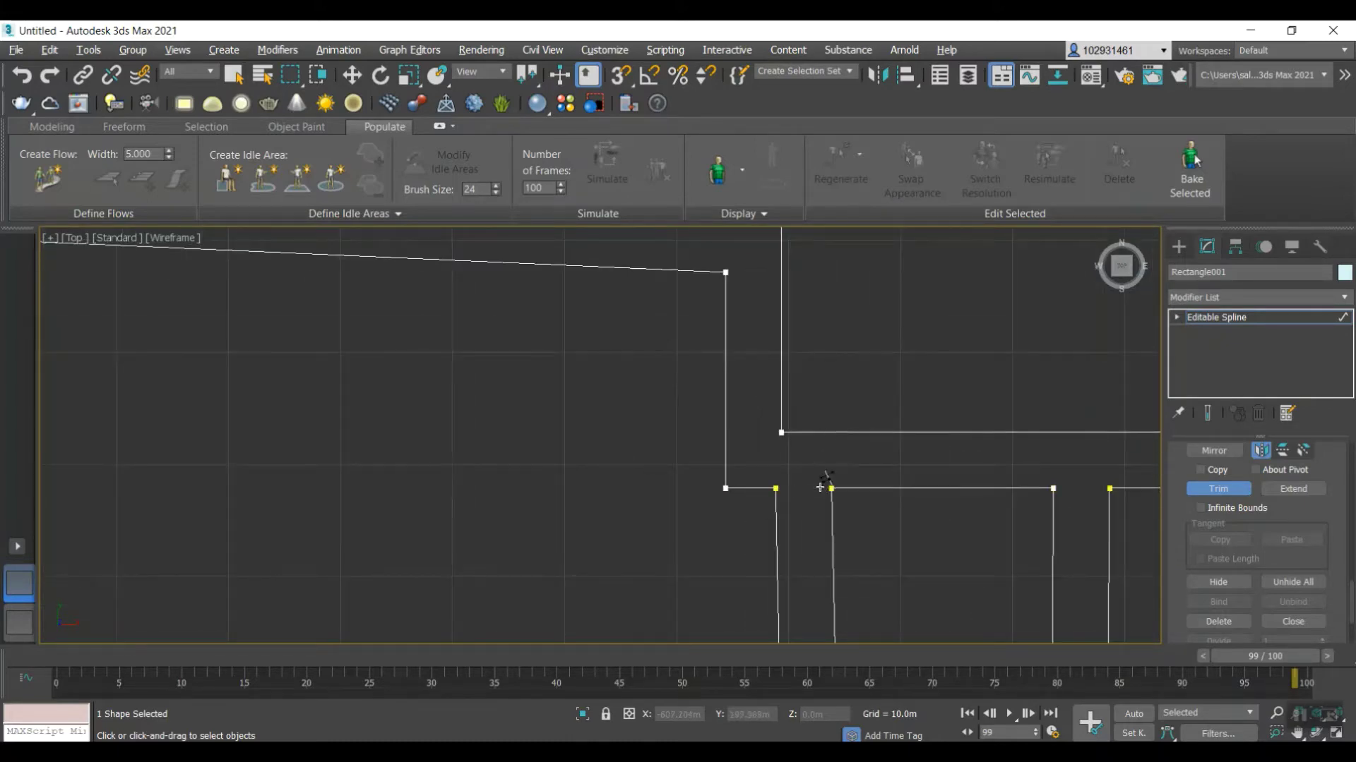
- Trim the lower-left double line's protruding end and open its junction with the outer rectangle's left wall
scroll(821, 486, down, 5)
scroll(668, 558, up, 7)
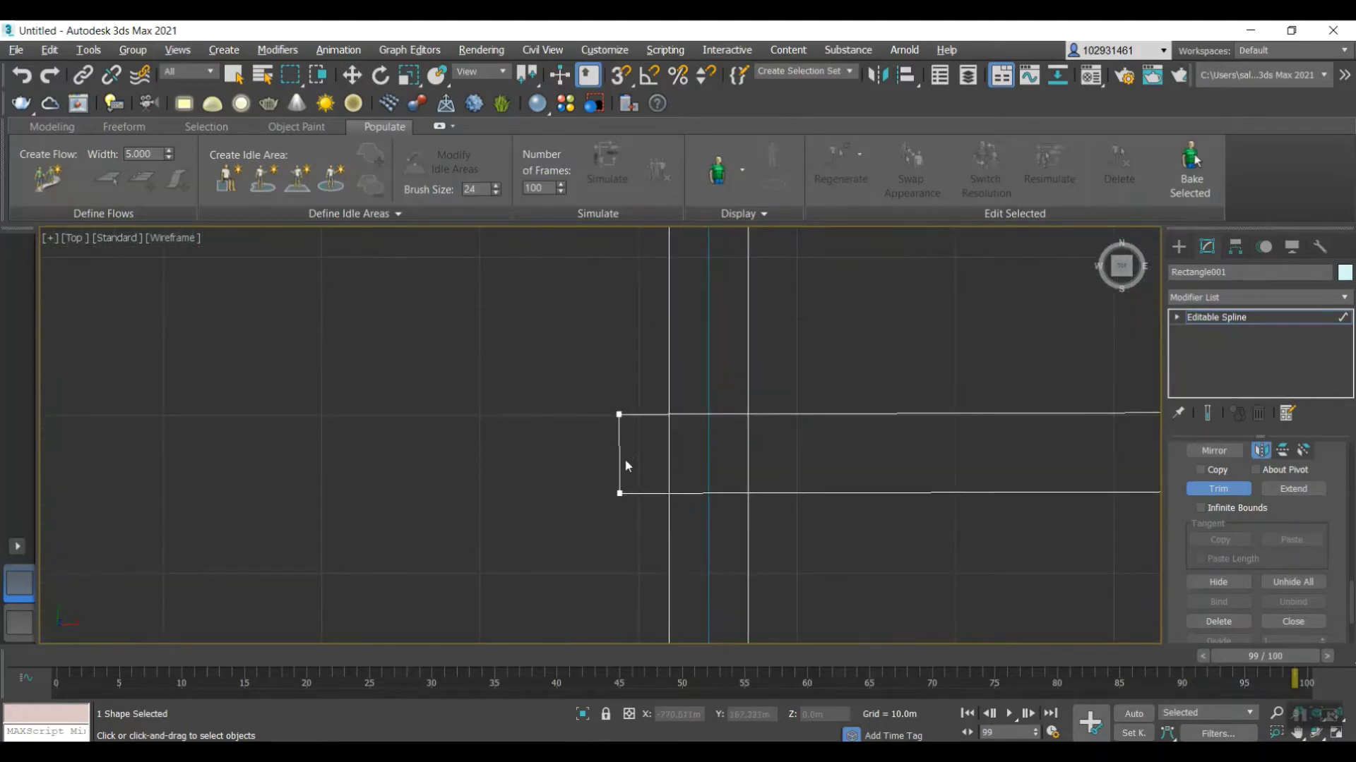
click(624, 461)
click(731, 414)
click(749, 446)
click(741, 493)
- Trim the central lower vertical double line's protruding end and open its junction with the outer rectangle's lower wall
scroll(744, 493, down, 6)
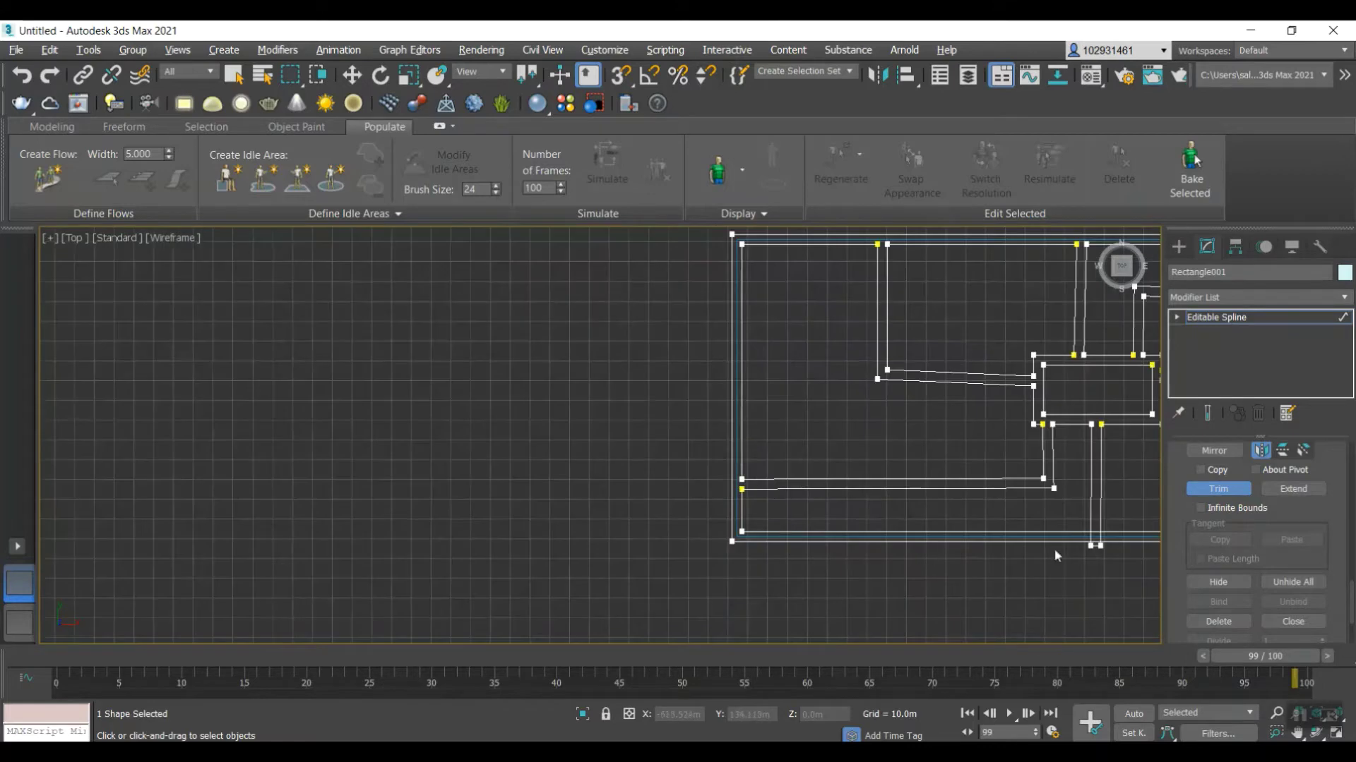
scroll(1114, 535, up, 4)
scroll(1046, 567, up, 3)
click(1027, 544)
click(1021, 434)
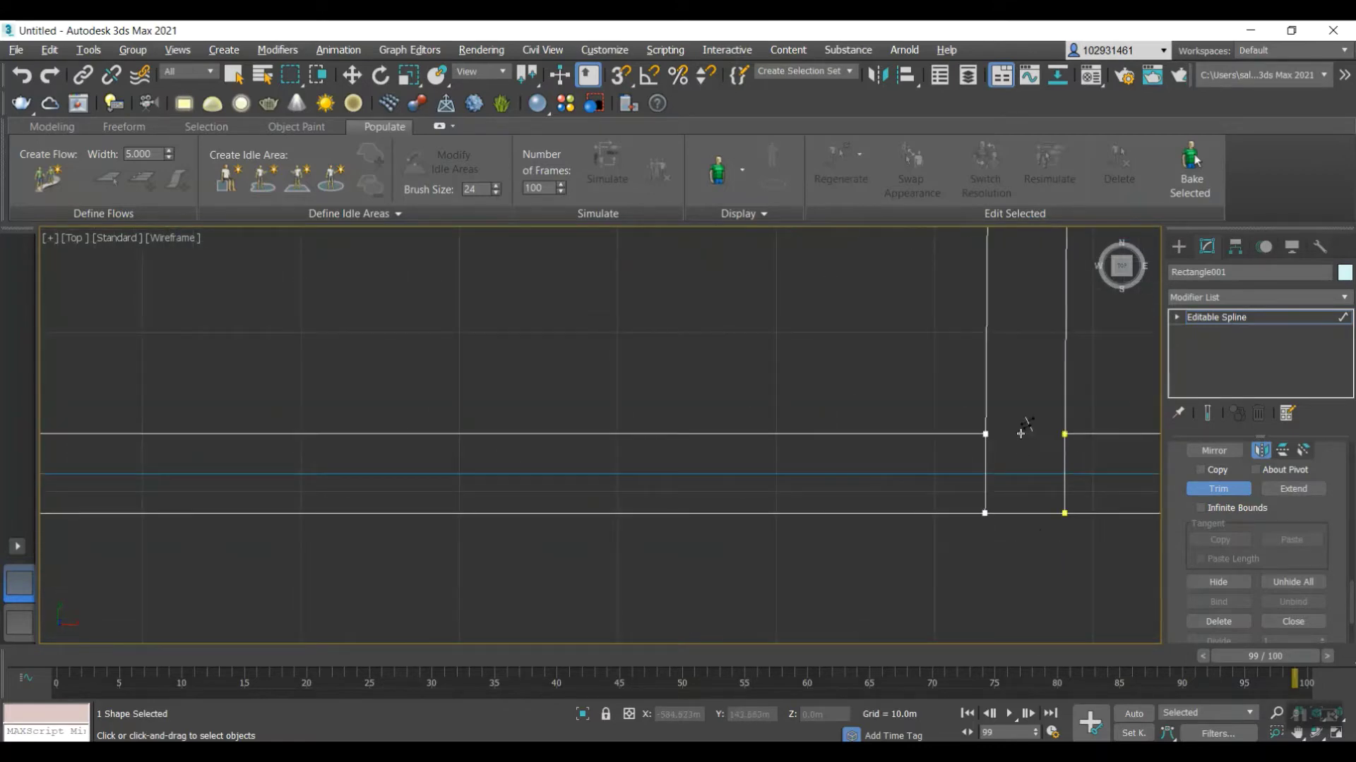
click(983, 468)
- Trim the lower-right vertical double line back to the outer rectangle's lower wall and remove the overlapping end of the adjoining horizontal double line
scroll(938, 457, down, 5)
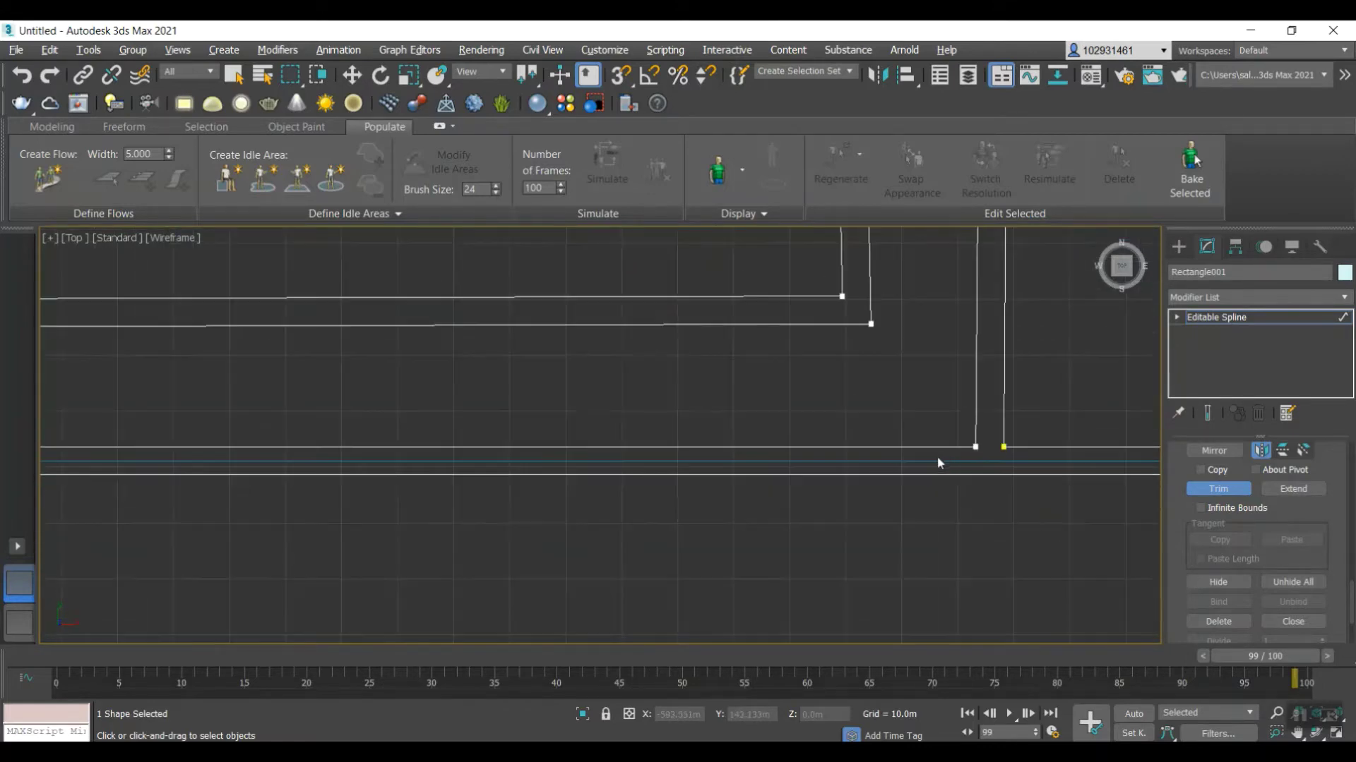
scroll(1019, 579, up, 4)
click(1032, 558)
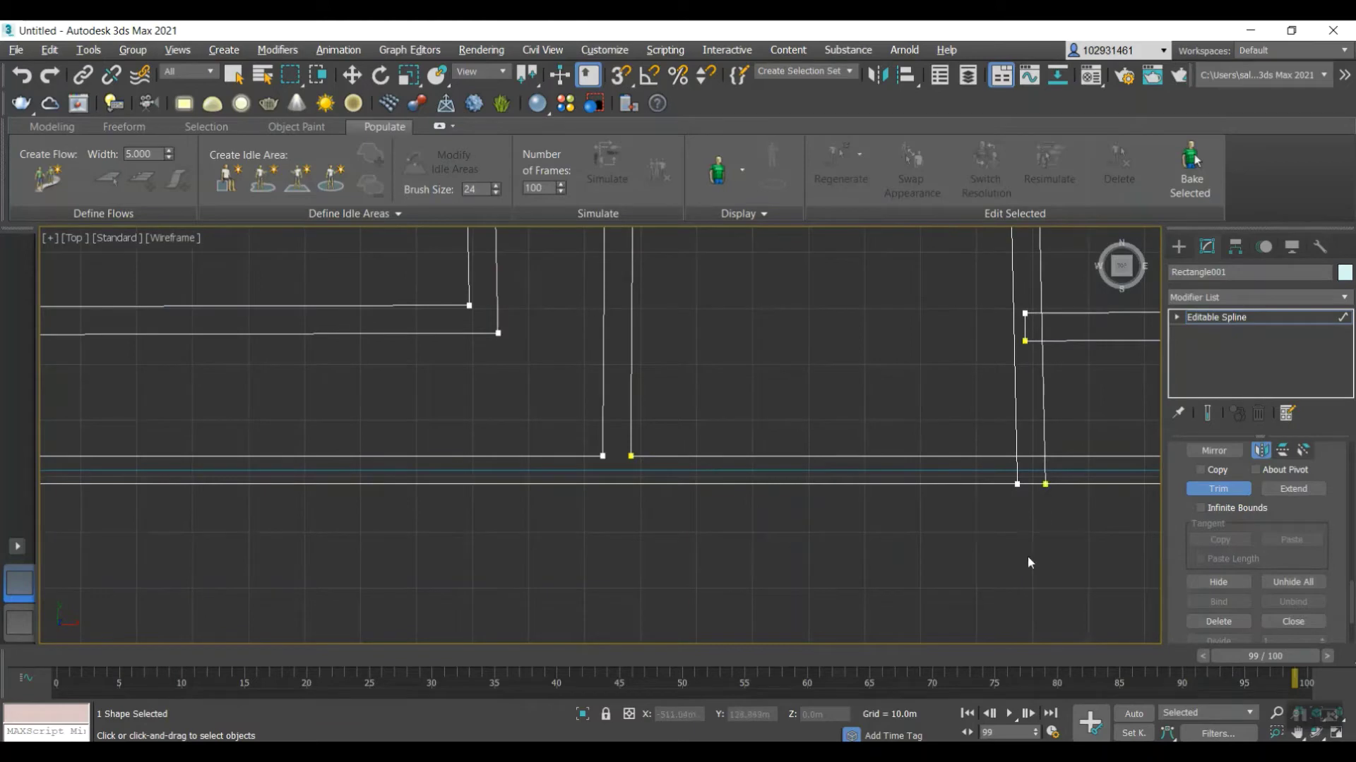
click(1045, 473)
click(1018, 472)
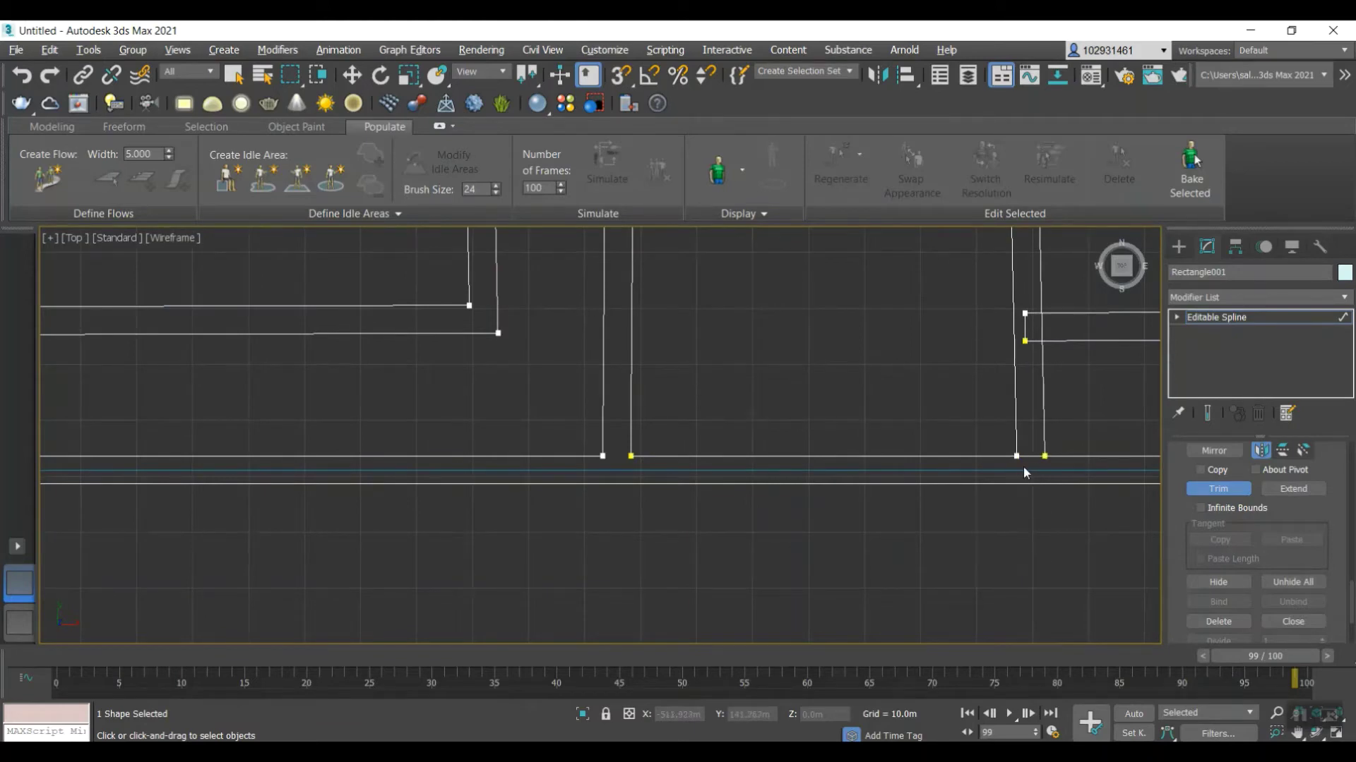
click(1026, 329)
scroll(1044, 324, down, 5)
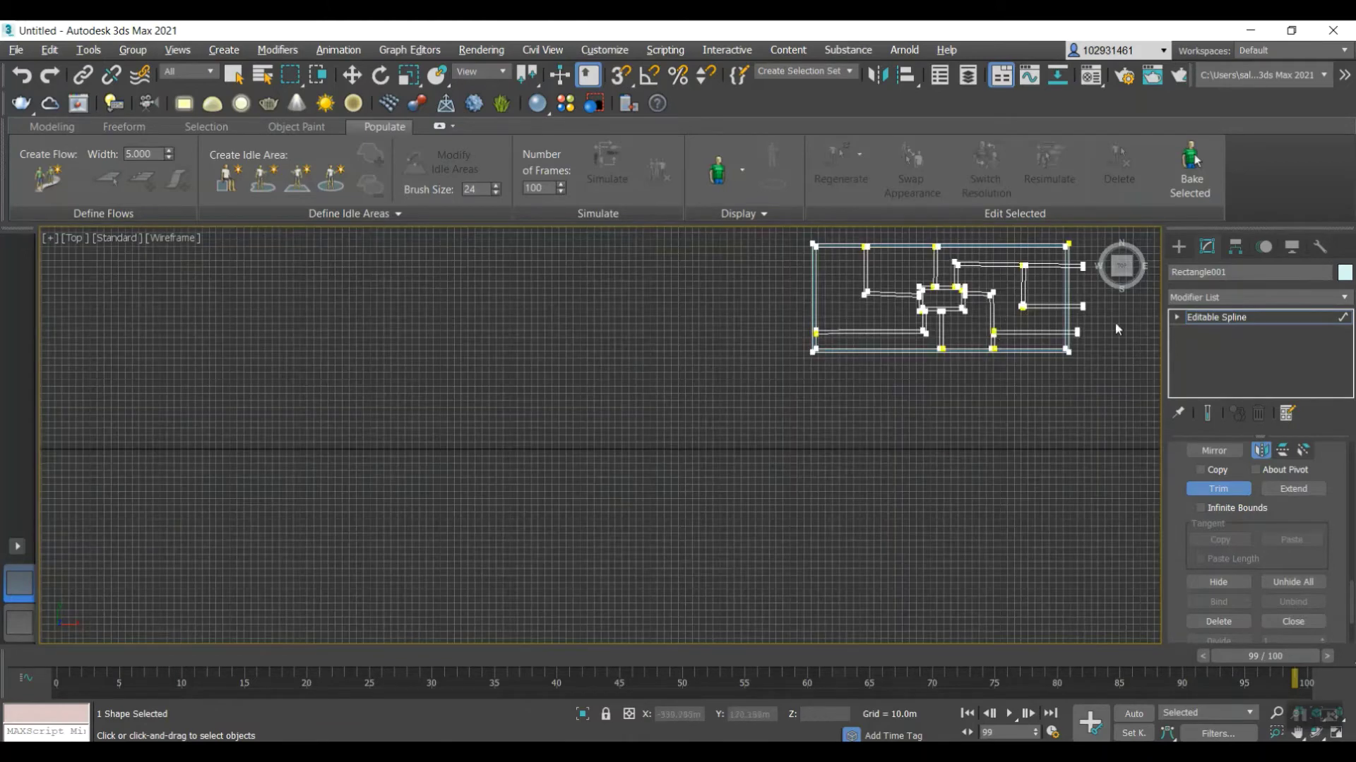
- Trim the lowest right-hand horizontal double line's protruding ends and open its junction with the outer rectangle's right wall
scroll(937, 384, up, 8)
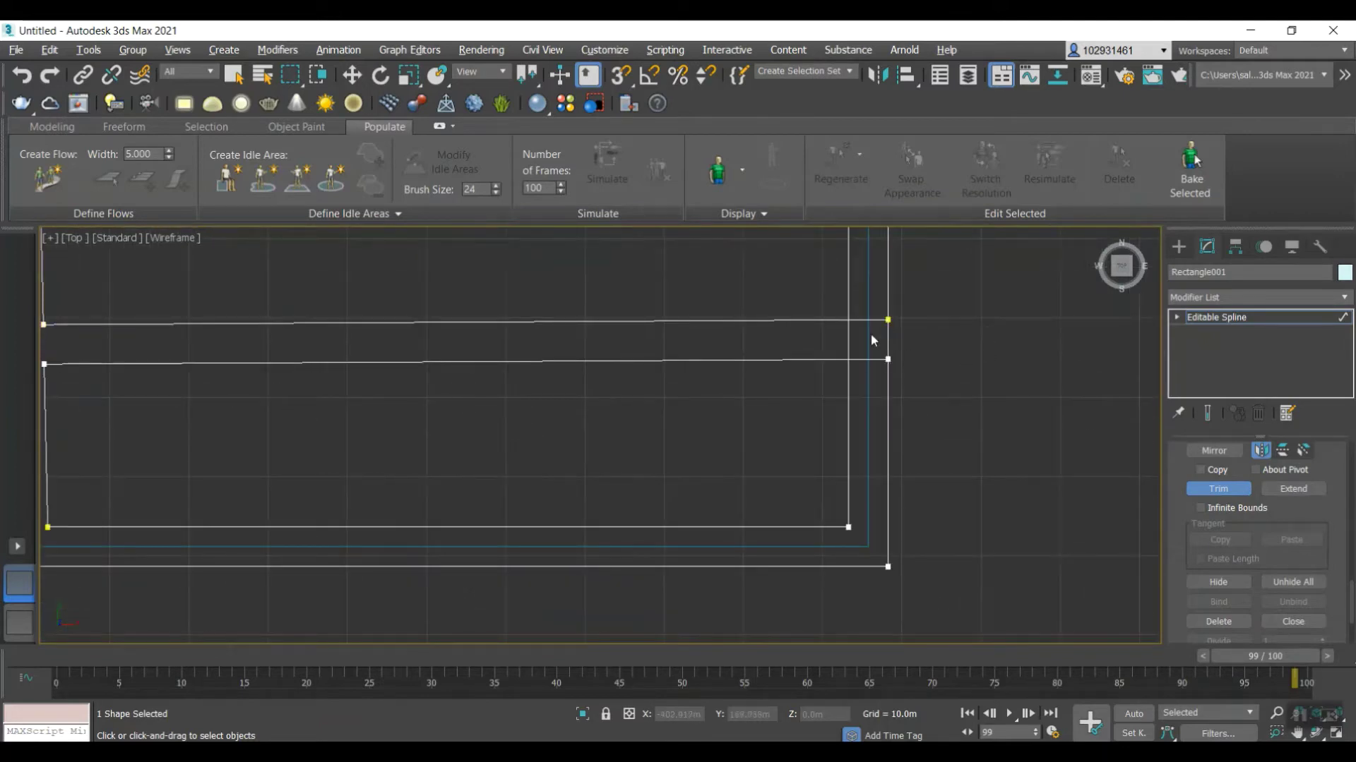
click(869, 321)
click(866, 358)
click(850, 343)
scroll(851, 343, down, 6)
- Trim the middle right-hand horizontal double line's protruding end and open its junction with the outer rectangle's right wall
scroll(886, 265, up, 8)
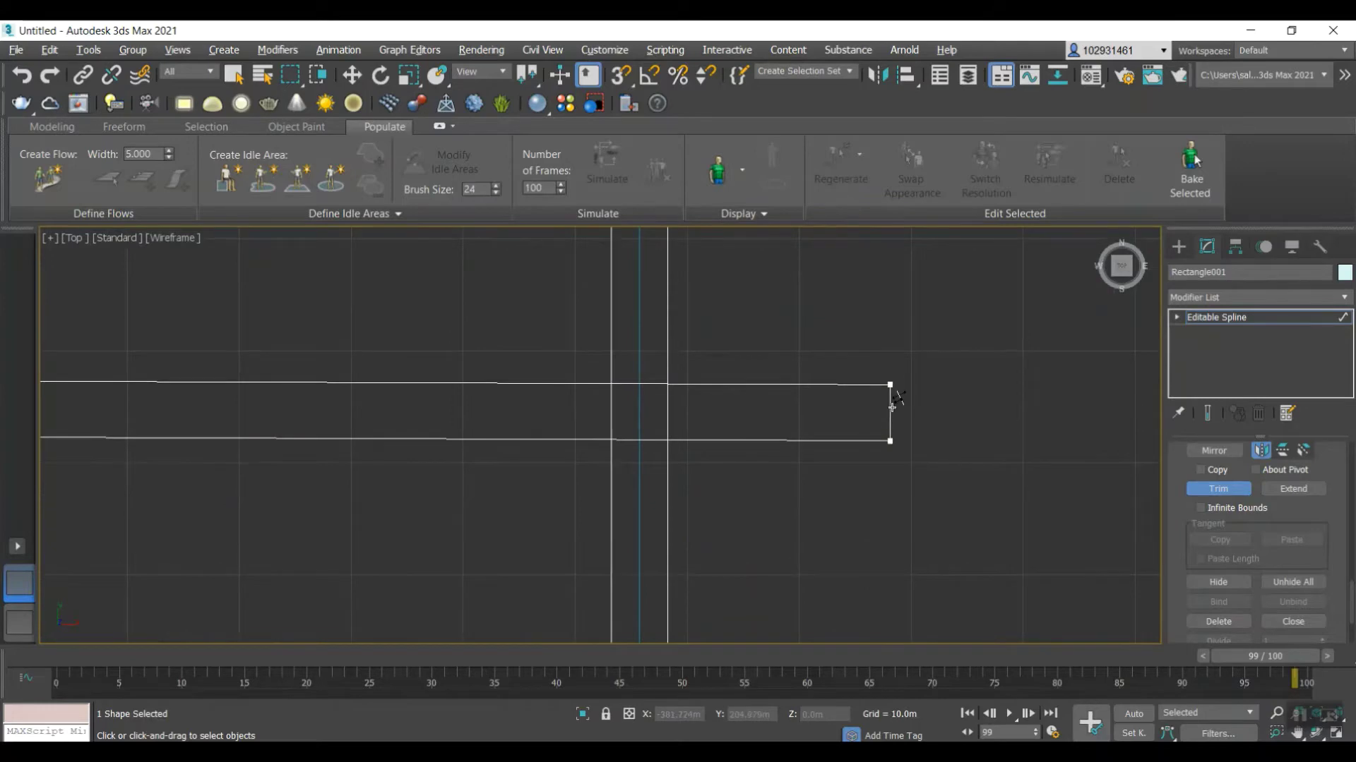
click(890, 406)
click(666, 384)
click(644, 439)
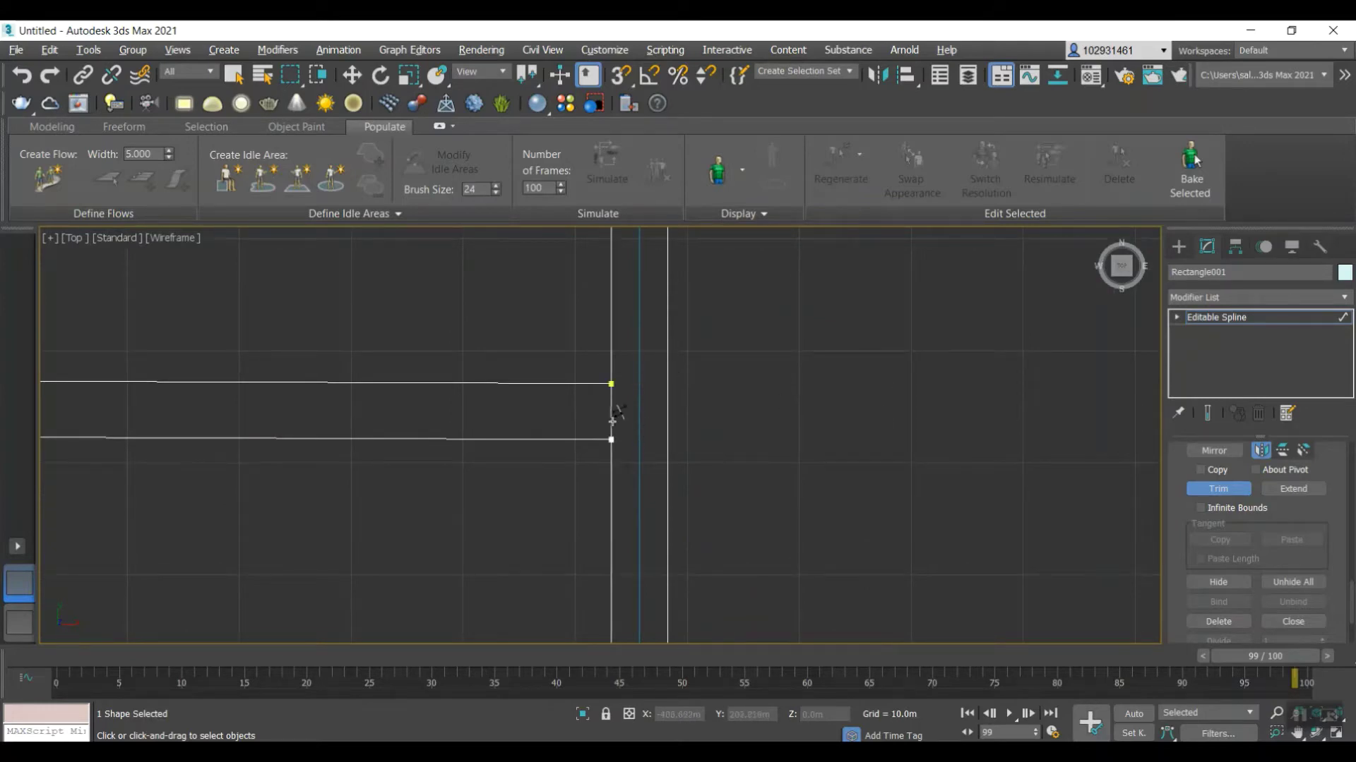
click(611, 420)
scroll(614, 419, down, 7)
- Trim the overlapping inner ends where the upper-right room's vertical and lower horizontal double lines cross at the corner
scroll(581, 409, up, 7)
scroll(609, 400, up, 5)
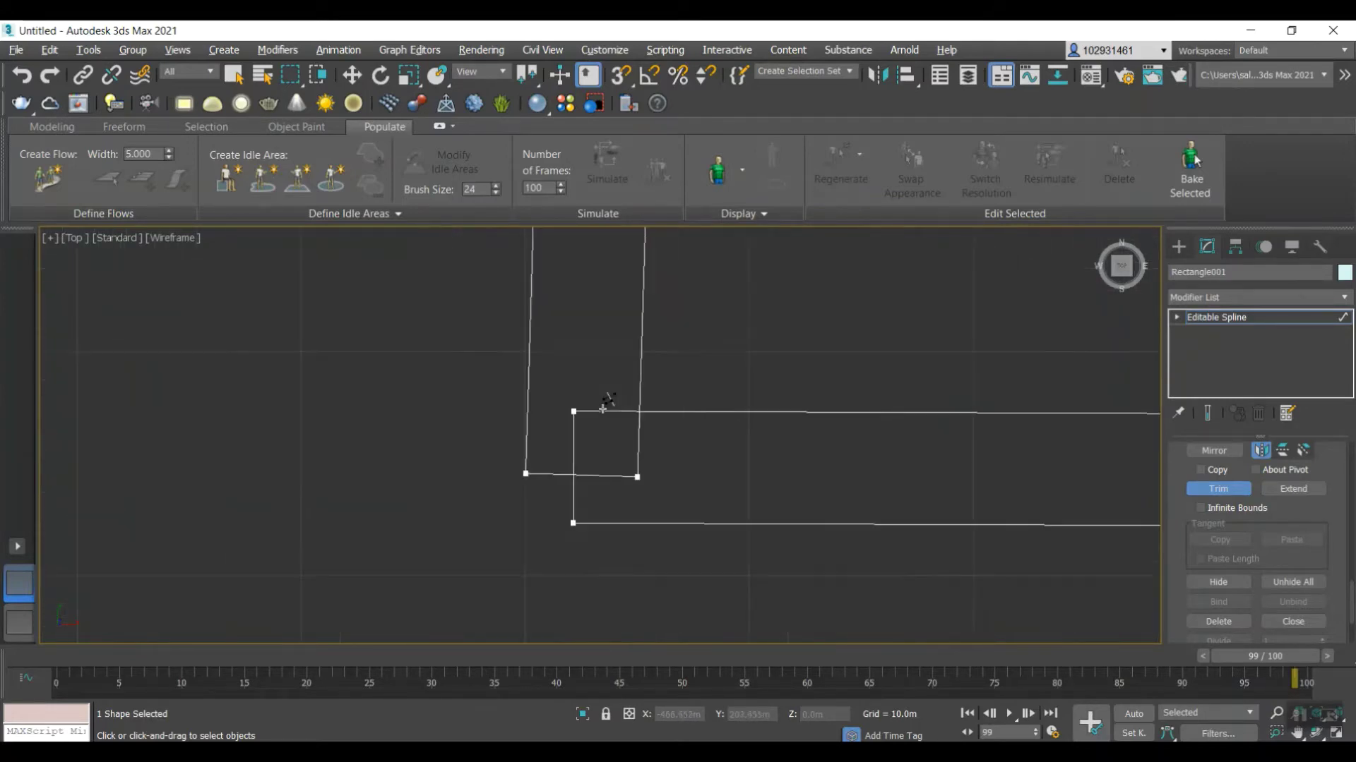
click(640, 448)
click(600, 411)
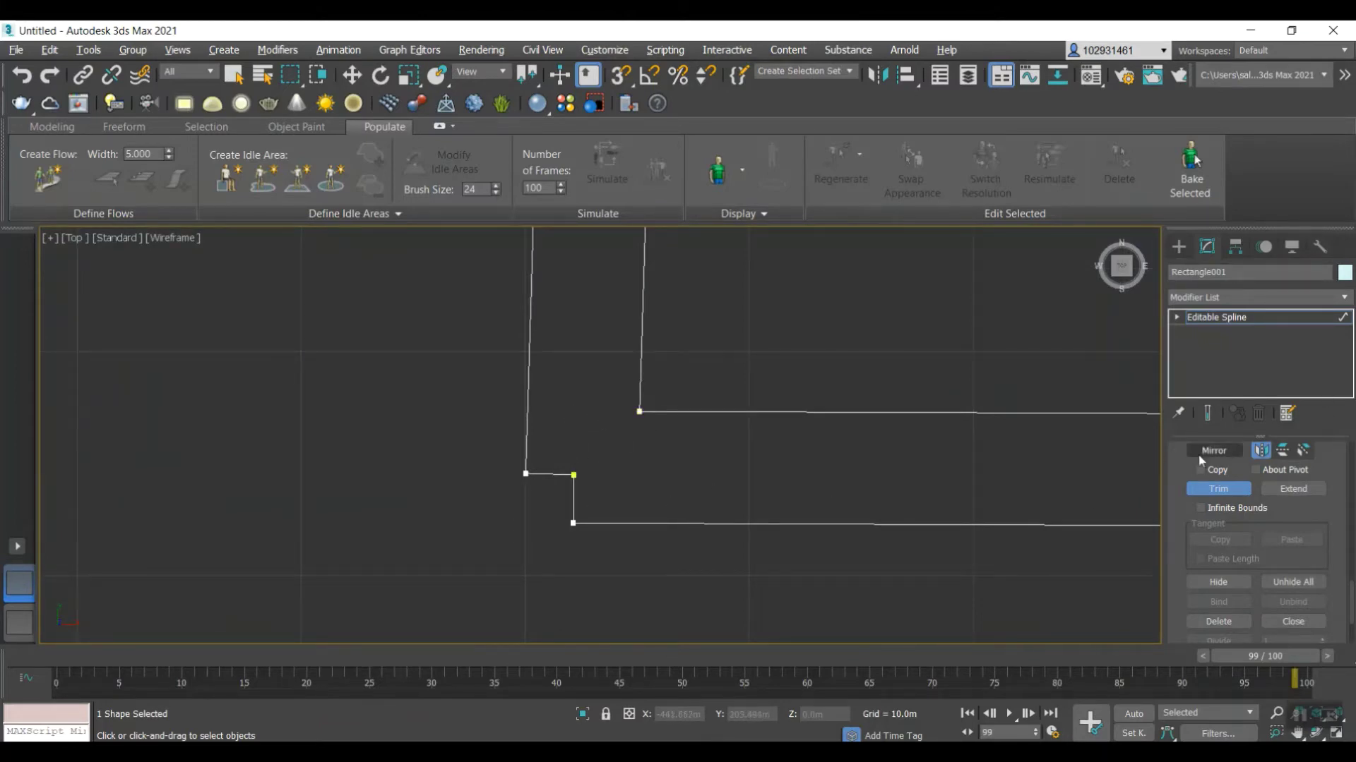
- Try to square off the notched outer corner of the upper-right room by moving its vertices
scroll(1249, 519, up, 10)
scroll(1228, 507, up, 10)
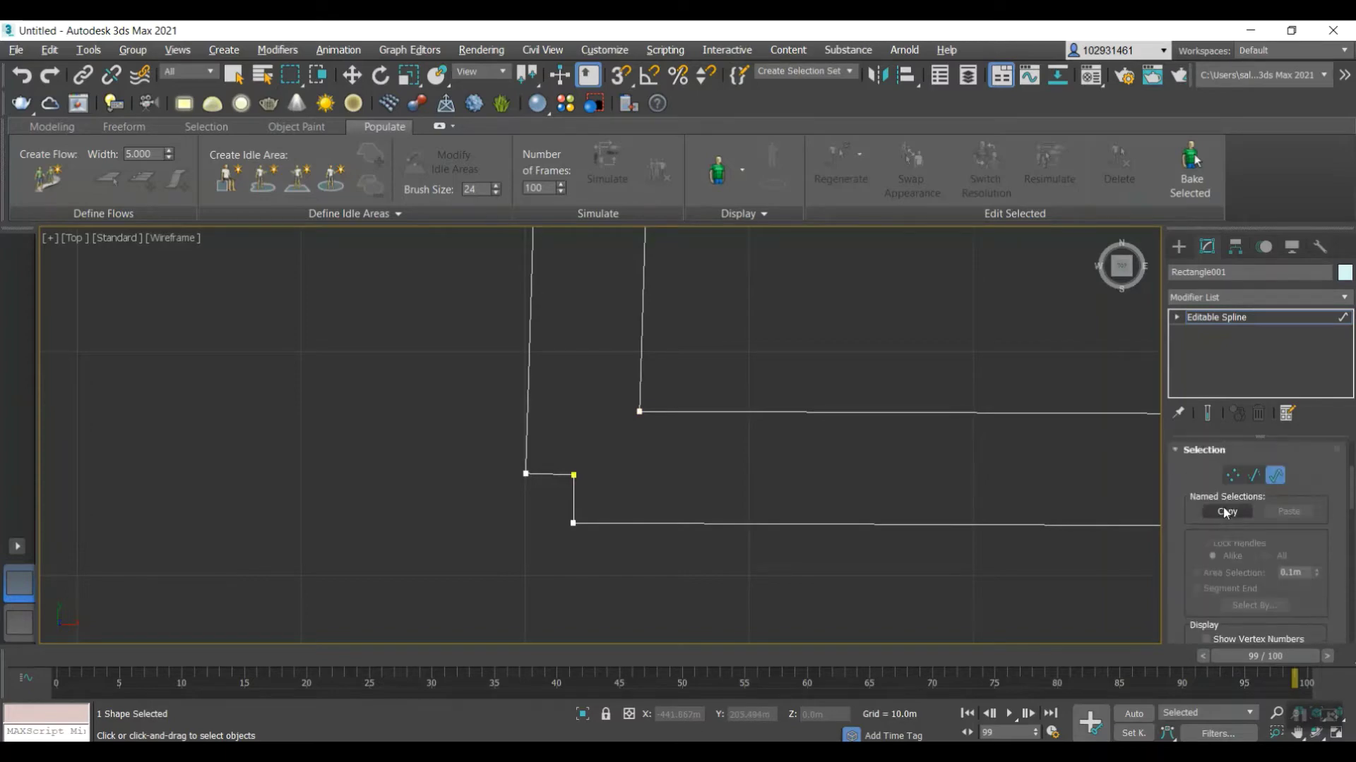
click(1234, 579)
drag(456, 568, 623, 424)
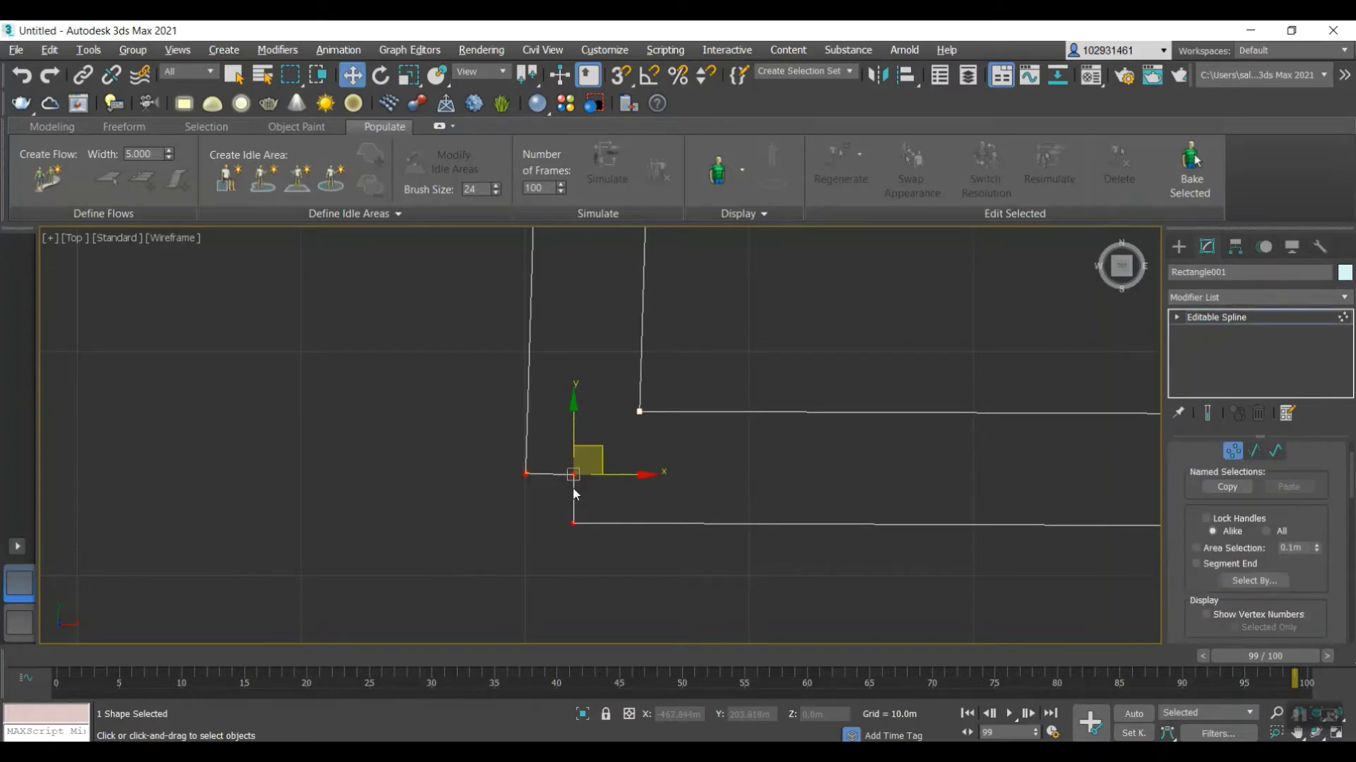
drag(572, 476, 525, 504)
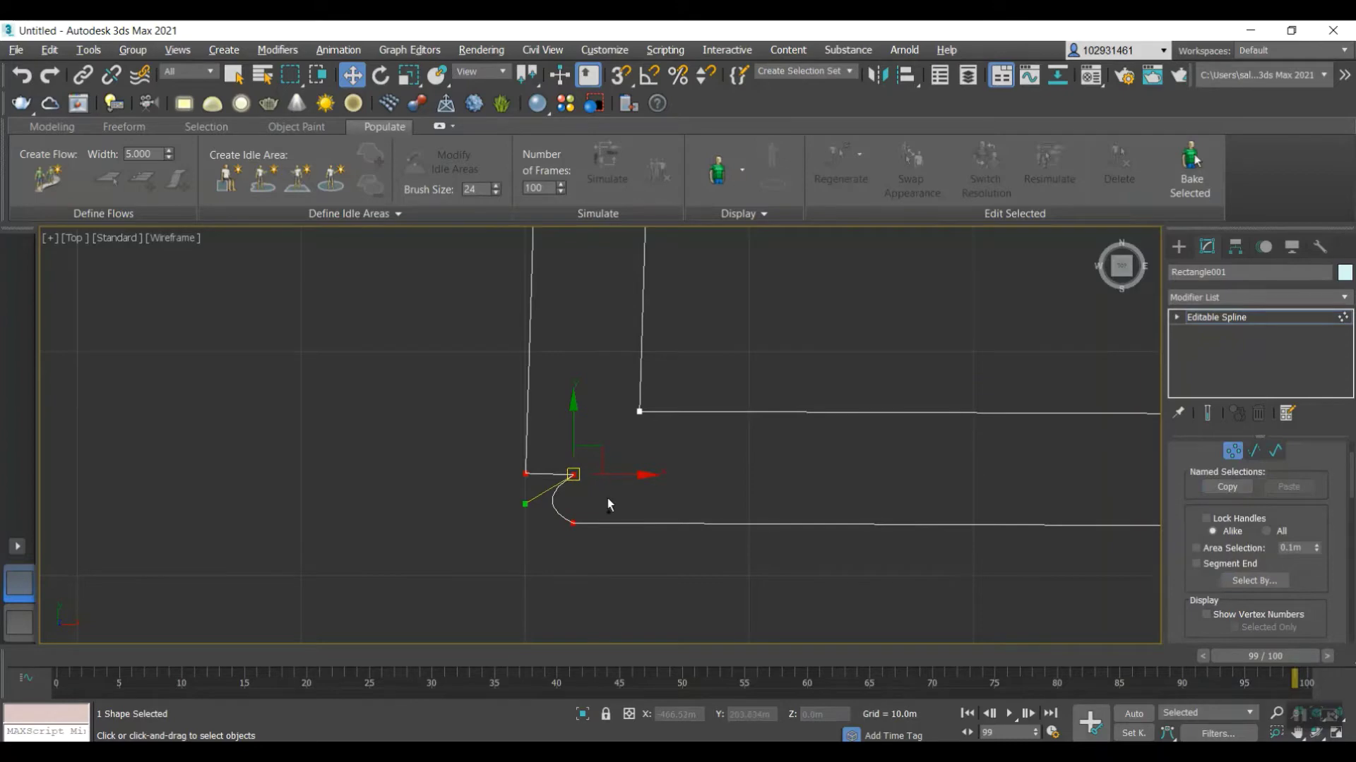
key(ctrl+s)
click(608, 583)
key(ctrl+z)
drag(642, 475, 637, 475)
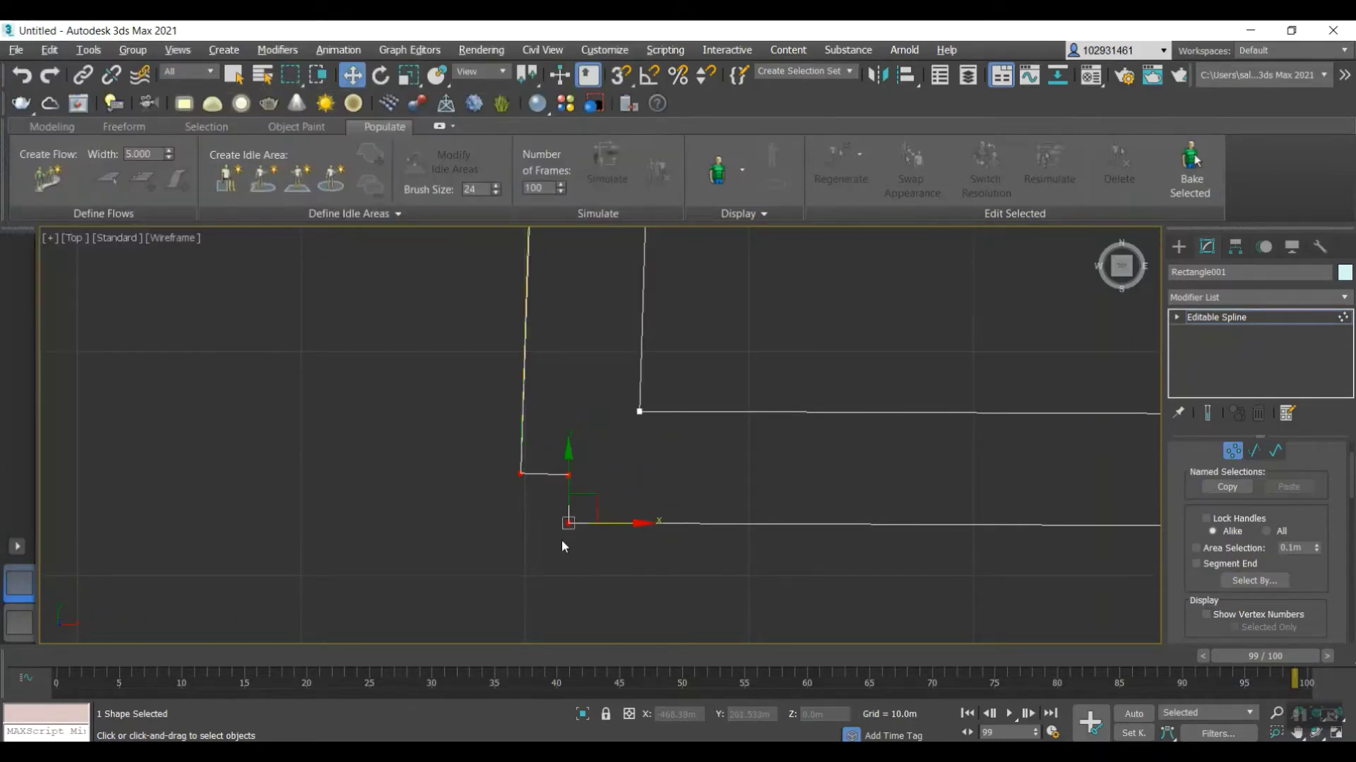
key(ctrl+z)
drag(627, 429, 629, 426)
drag(573, 476, 519, 514)
key(ctrl+z)
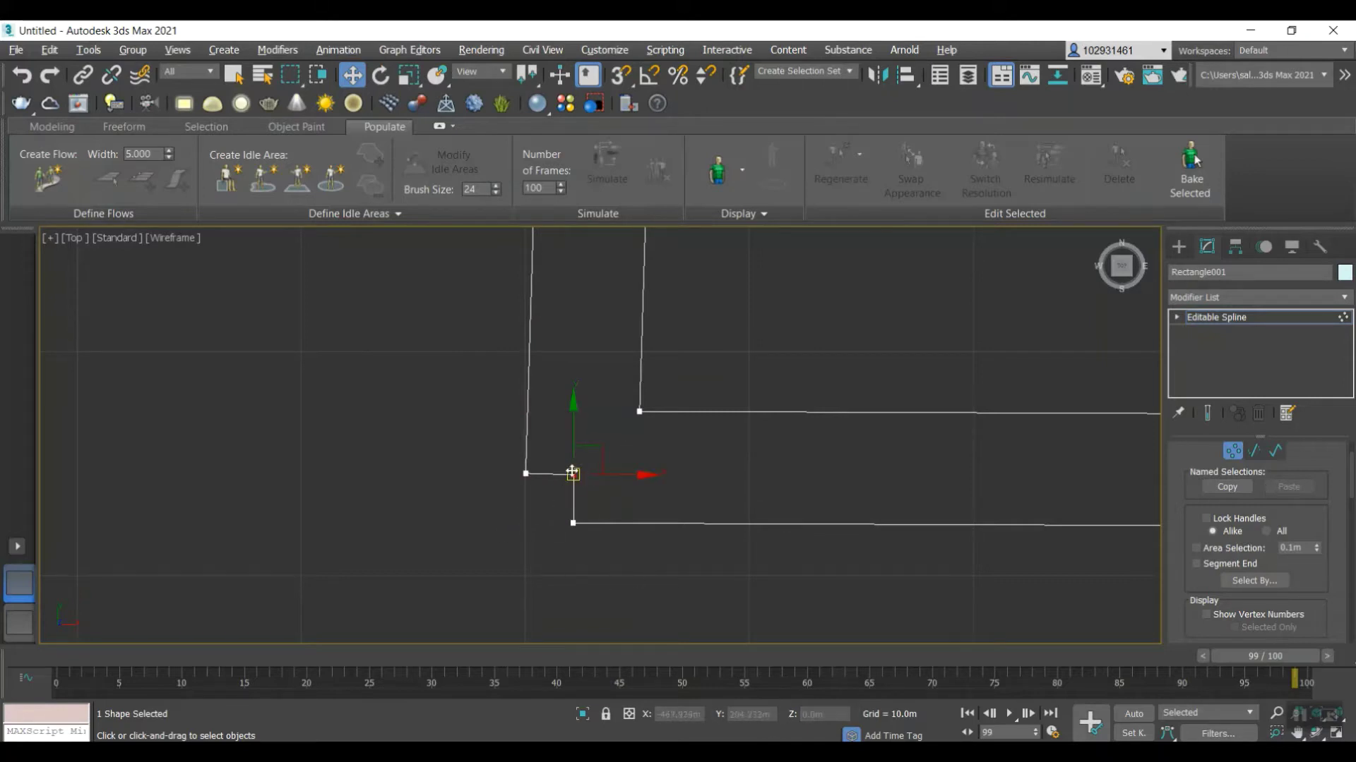
drag(572, 472, 533, 506)
key(ctrl+z)
click(574, 474)
- Delete the two short segments that form the notch at the room's lower-left outer corner
click(1256, 452)
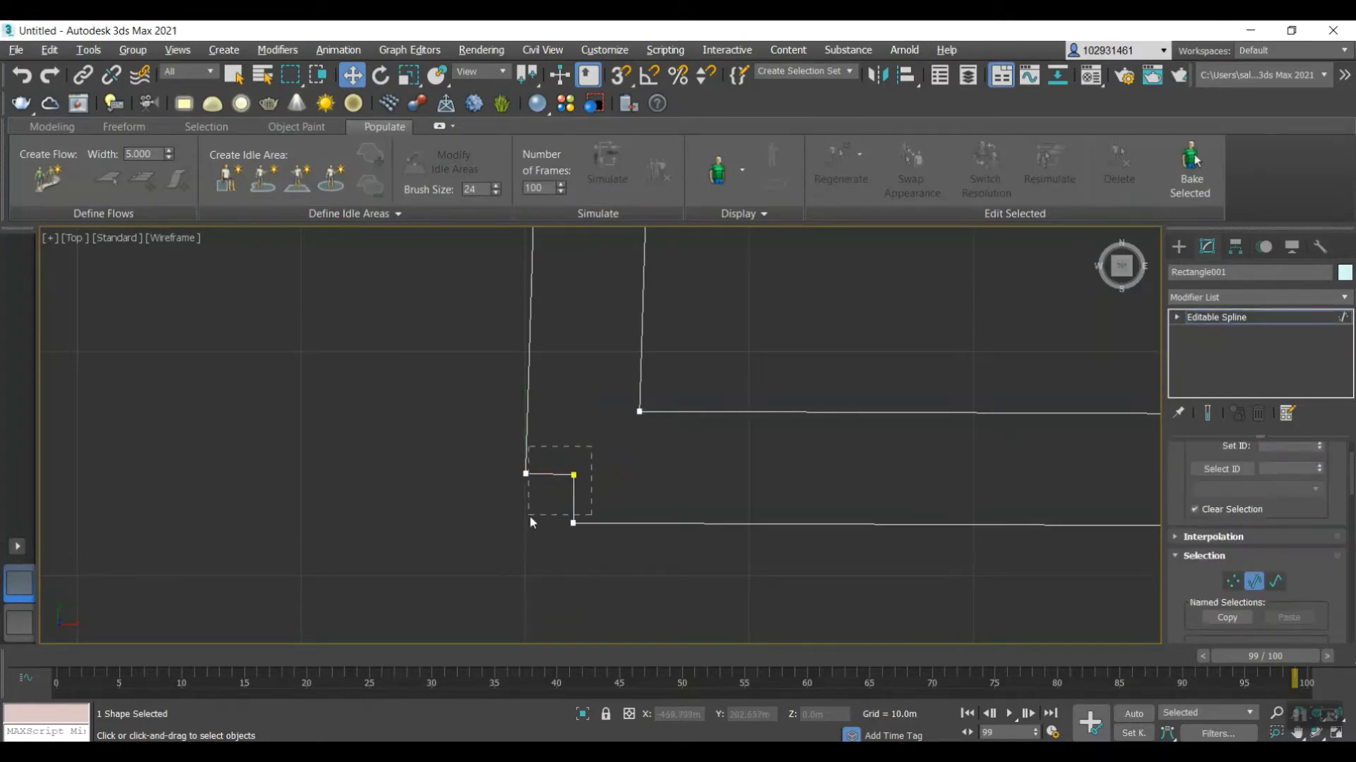
click(574, 497)
key(Delete)
- Move the end vertices of the outer vertical and horizontal lines toward their shared outer corner
click(1236, 582)
click(526, 472)
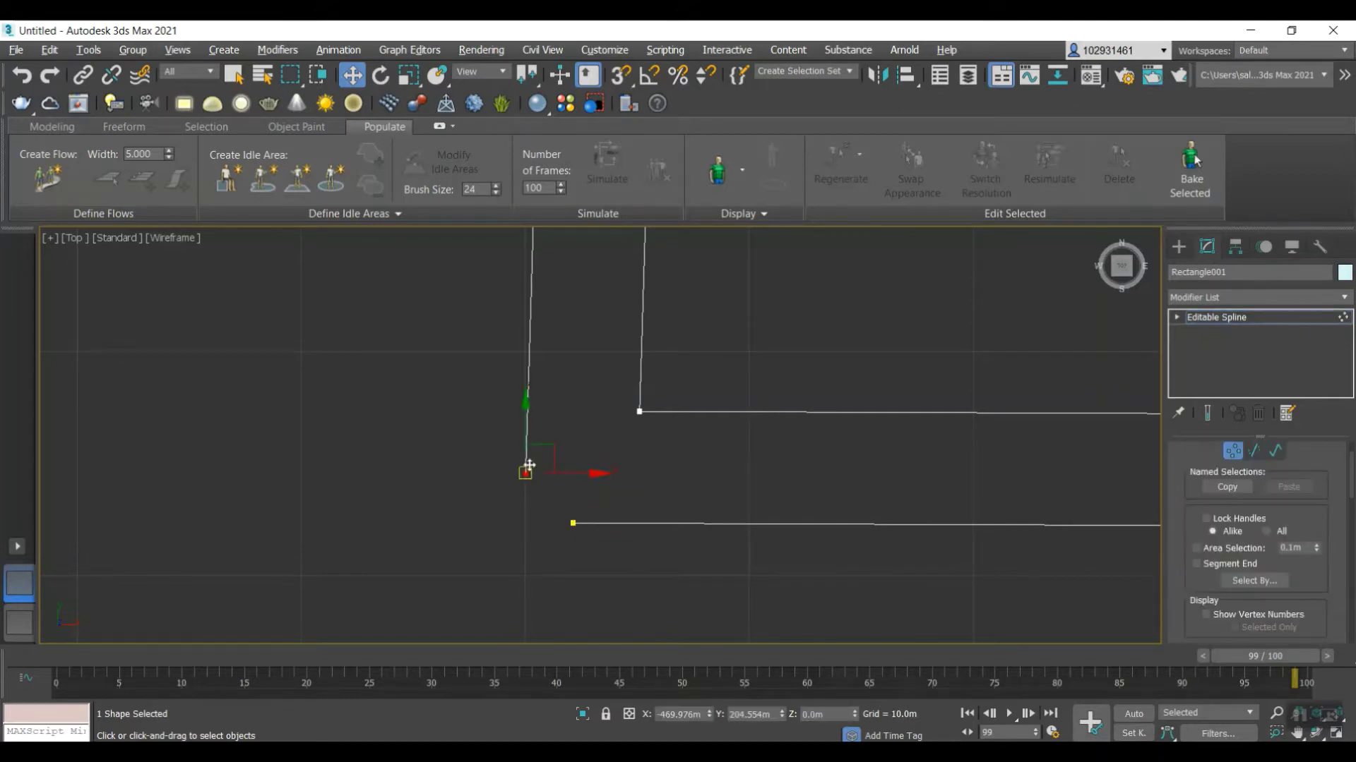
drag(526, 474, 518, 522)
drag(525, 474, 528, 516)
click(605, 497)
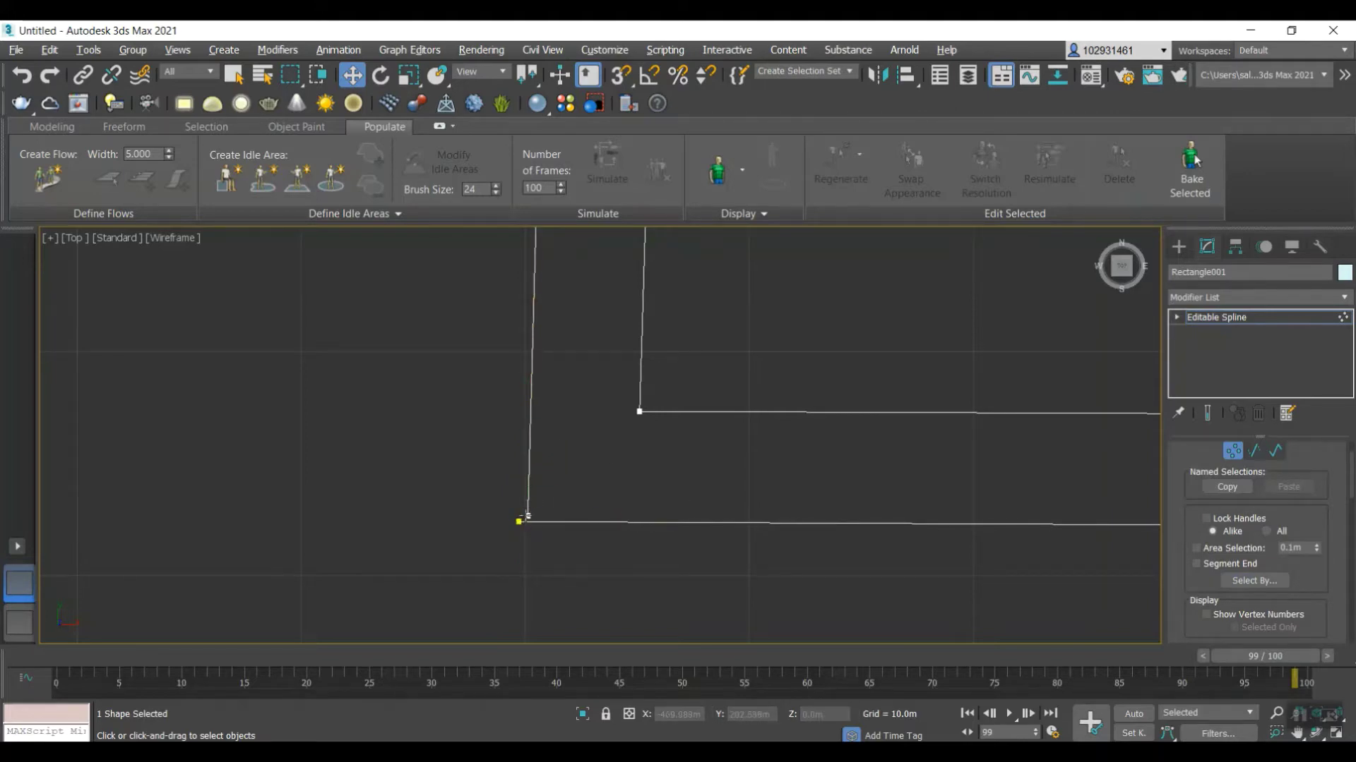
- Turn on snapping and snap the outer vertical line's end vertex onto the horizontal line's endpoint
click(526, 517)
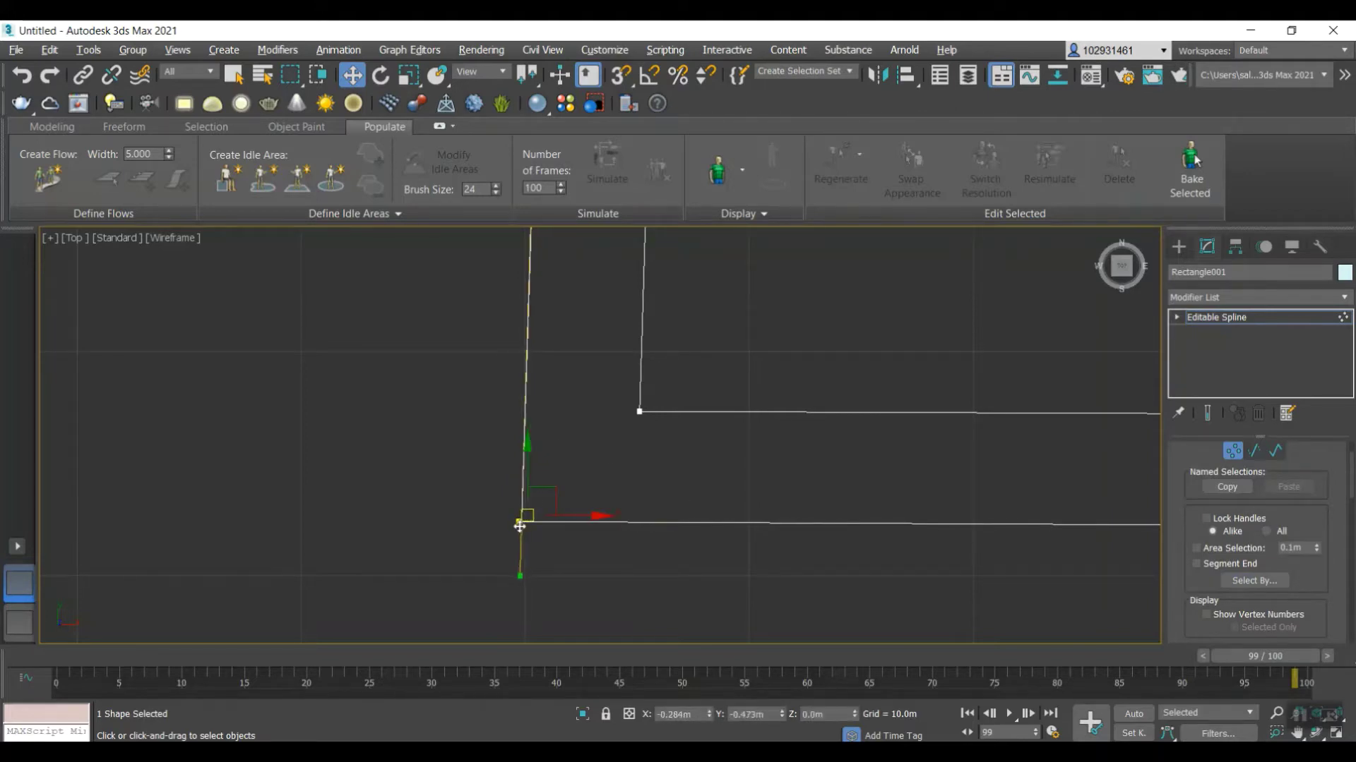
click(622, 78)
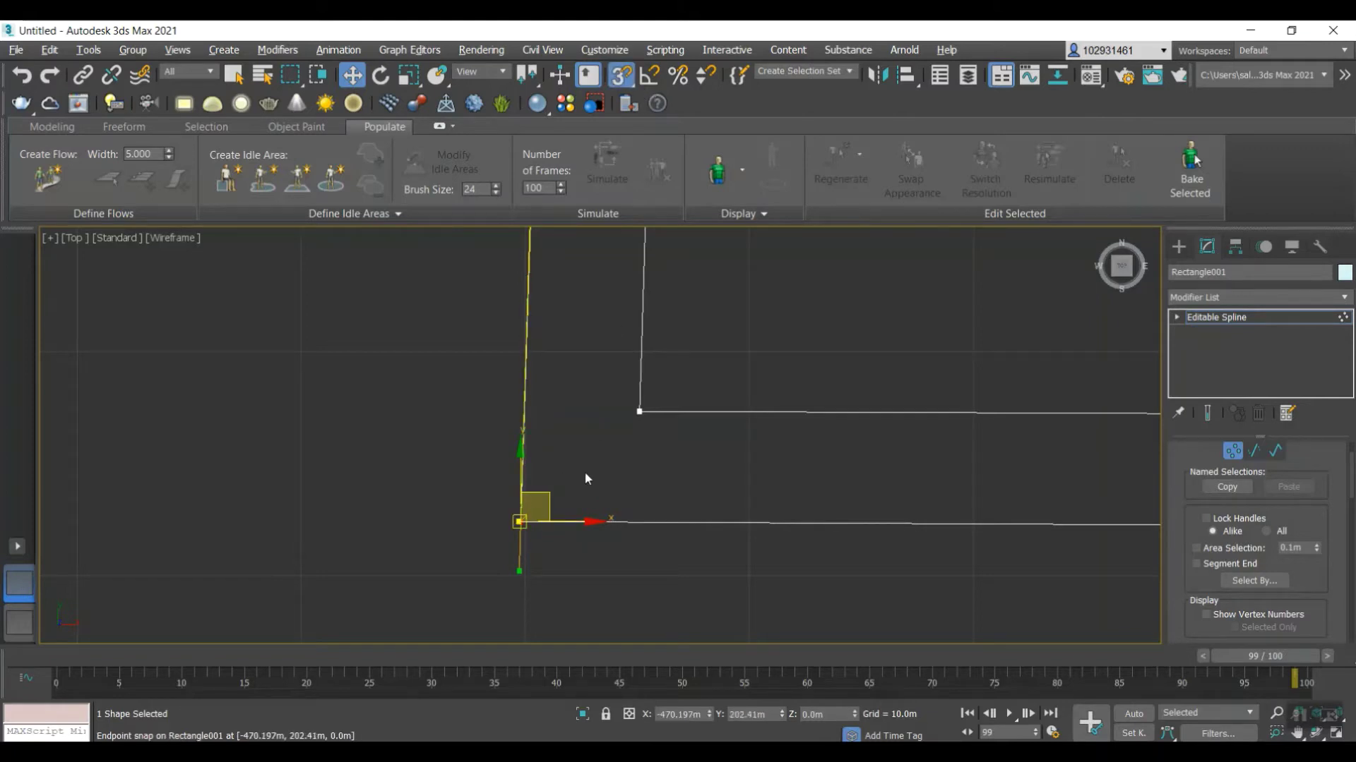
click(535, 558)
scroll(597, 535, down, 2)
scroll(1249, 494, up, 3)
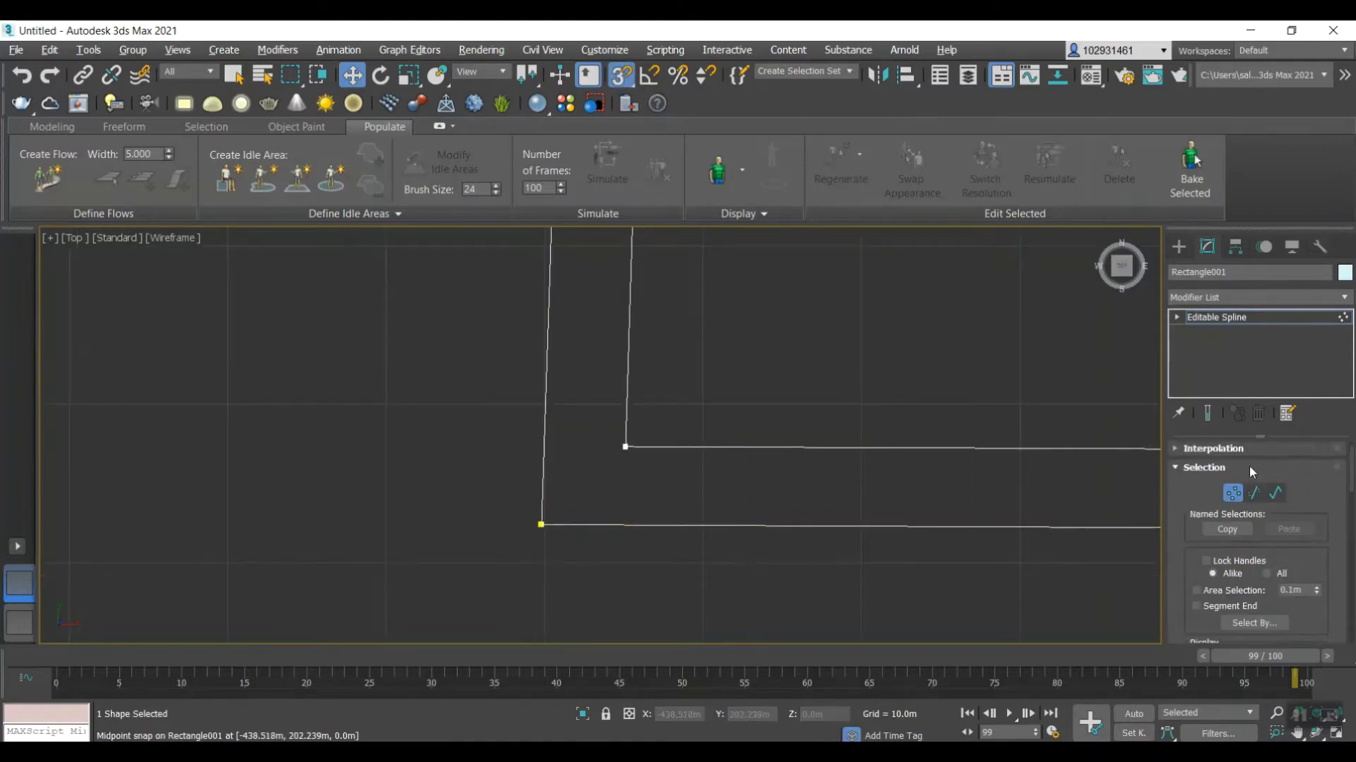
- Trim the top end of the upper-right room's vertical double line and open its junction with the horizontal double line above
click(1276, 515)
scroll(1280, 513, up, 1)
scroll(1268, 539, down, 10)
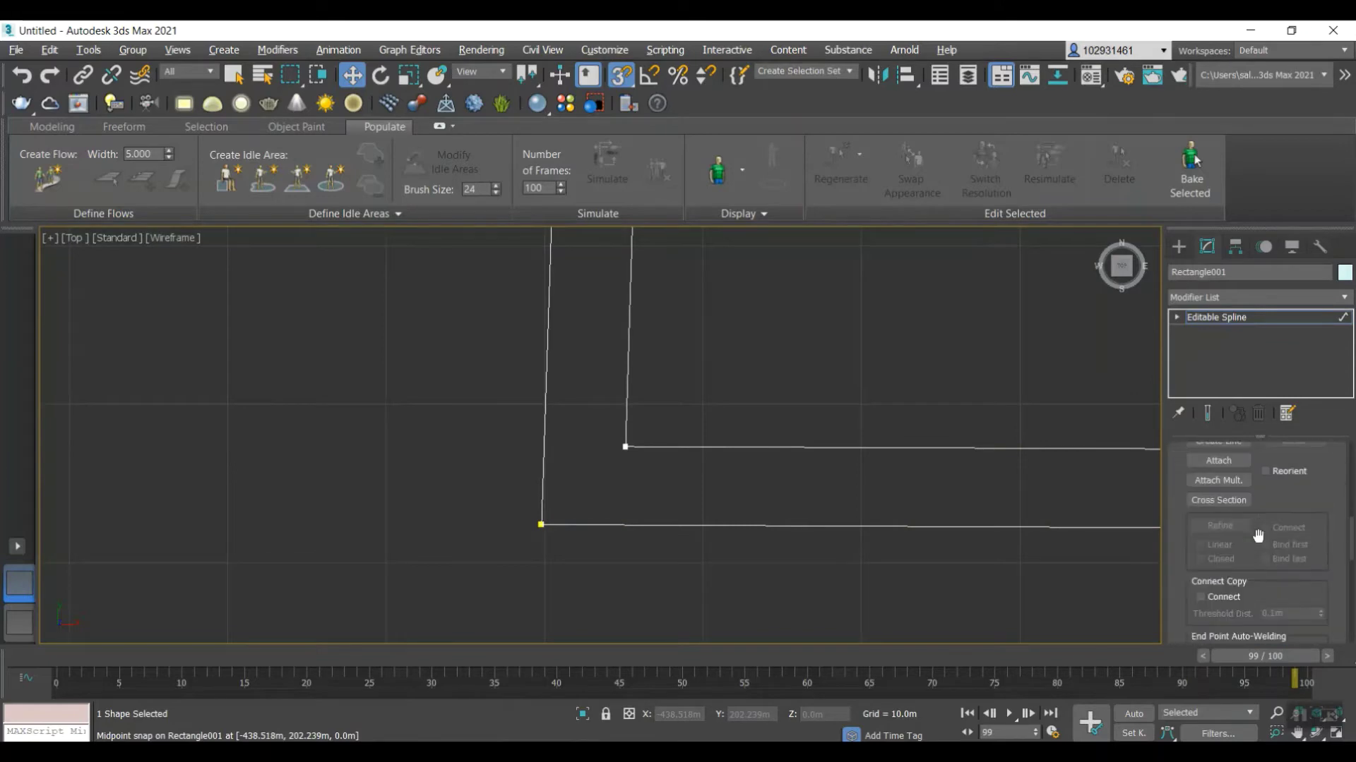
scroll(1232, 565, down, 3)
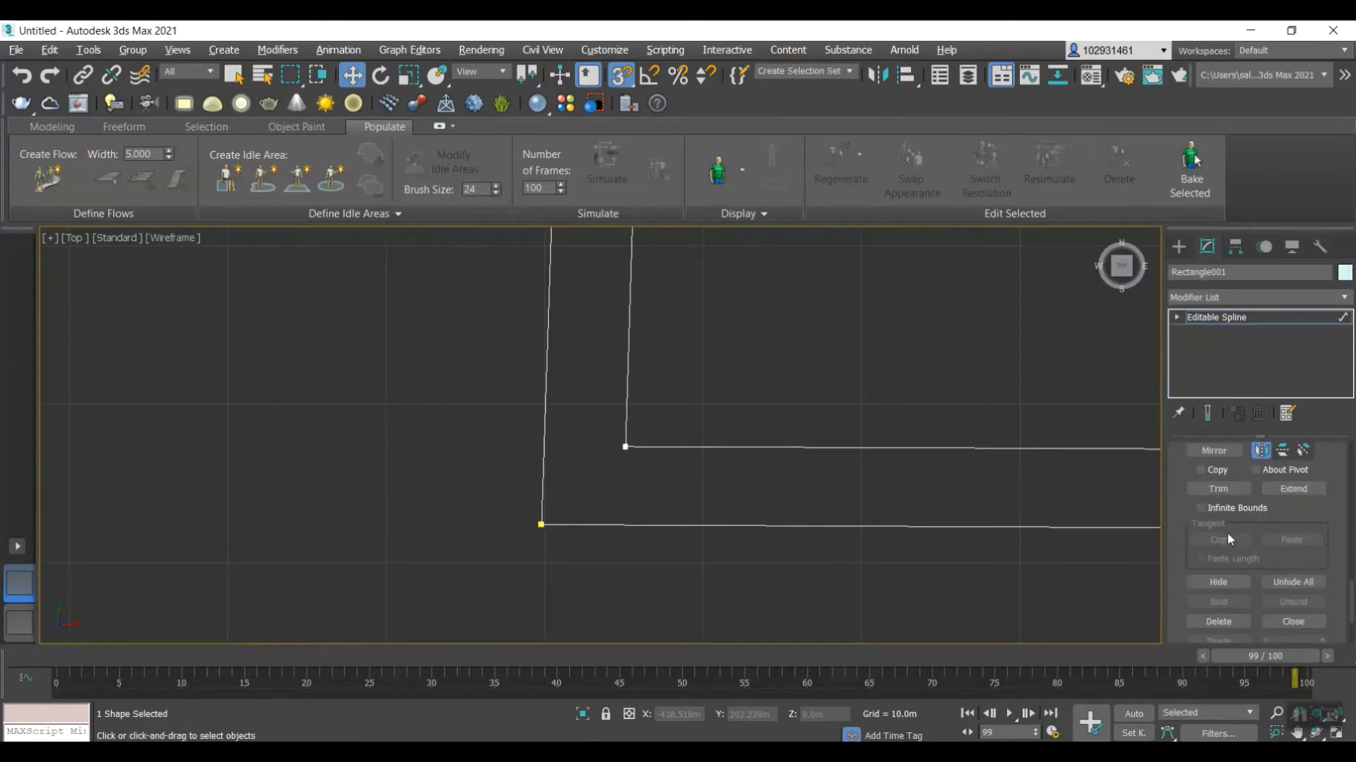
click(1218, 489)
scroll(723, 444, down, 4)
scroll(710, 281, up, 5)
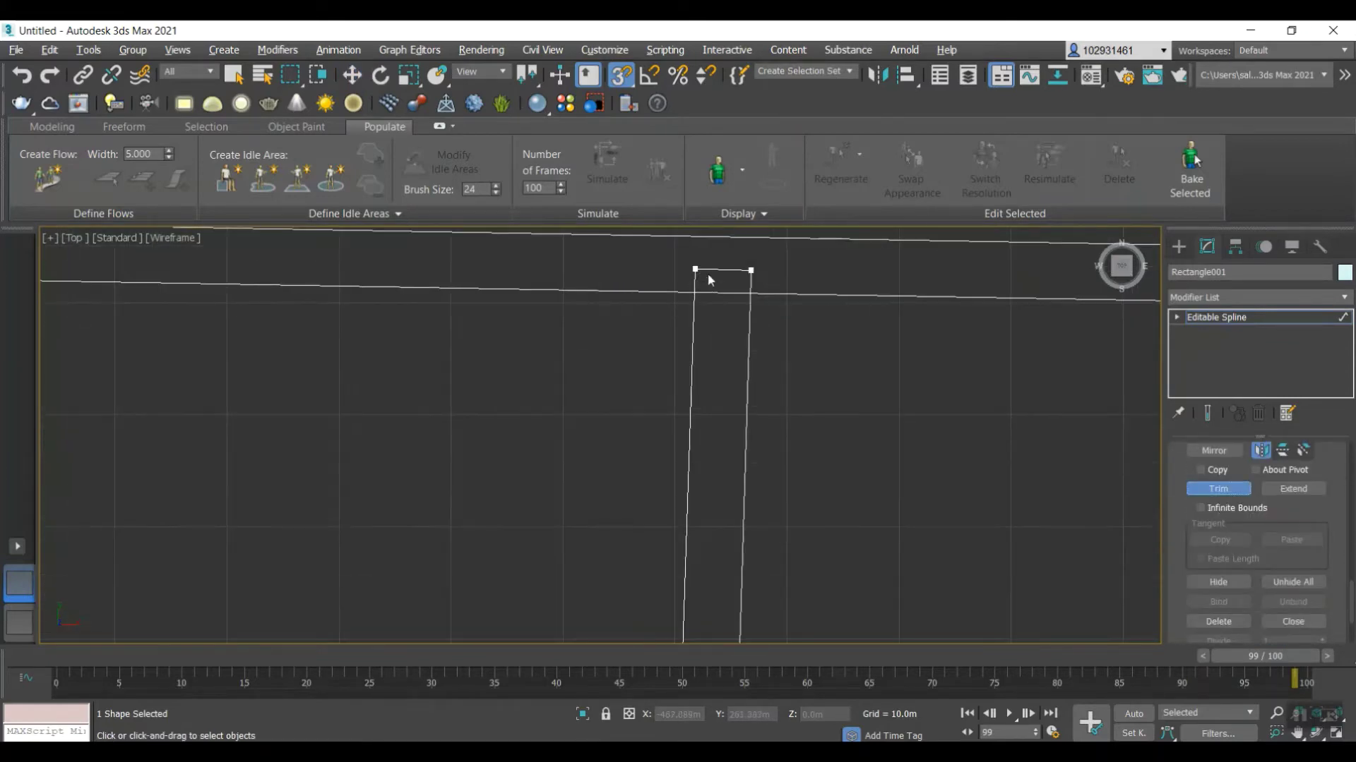
scroll(721, 298, down, 5)
- Trim the uppermost right-hand horizontal double line's protruding ends, open its junction with the outer rectangle's right wall, and end trimming
scroll(877, 295, up, 3)
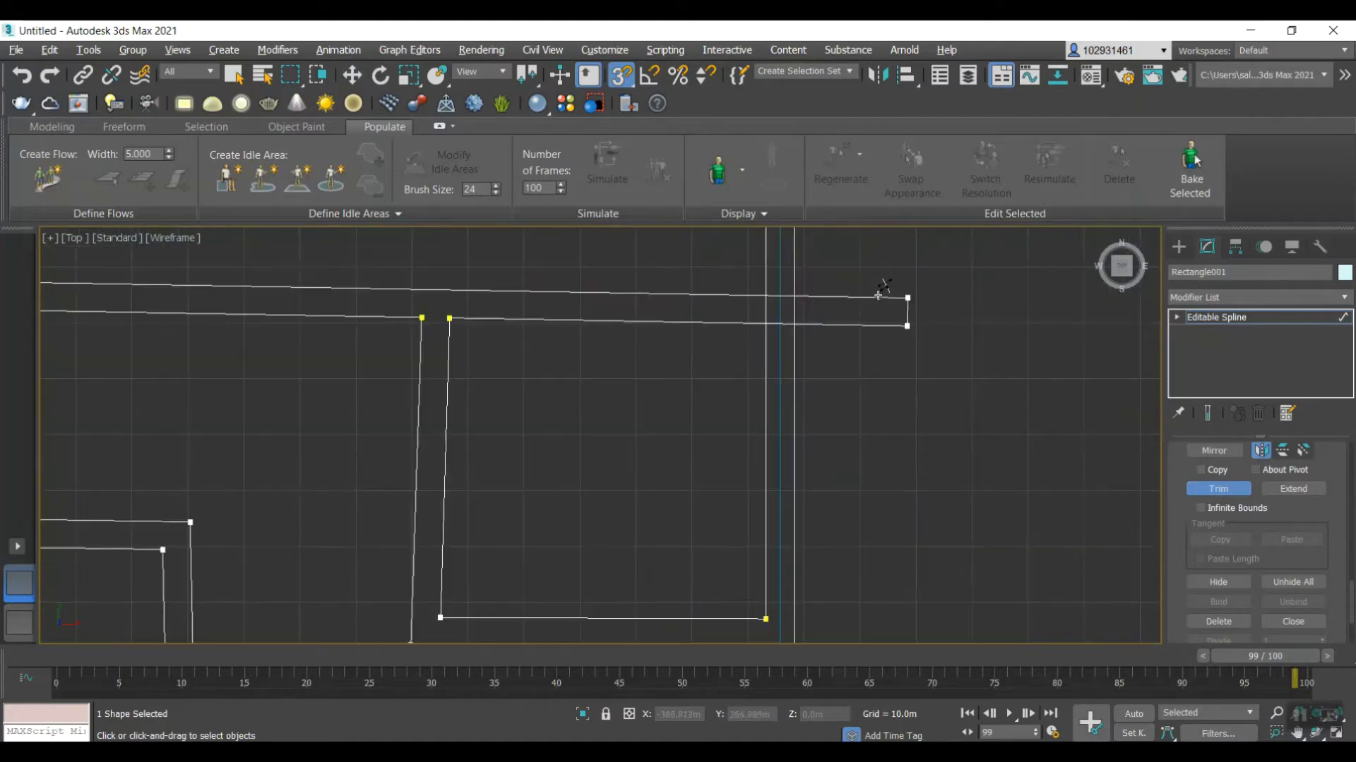
click(895, 295)
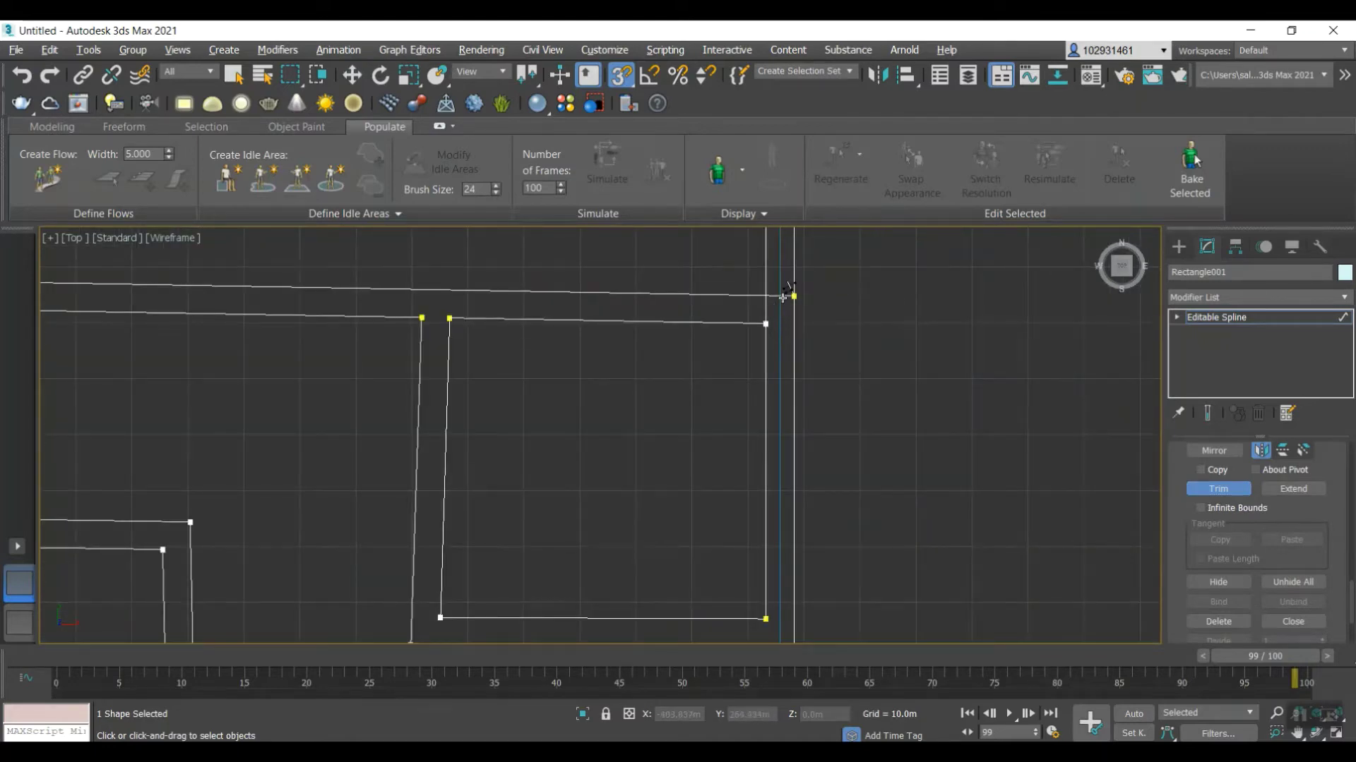
scroll(772, 306, down, 5)
scroll(773, 296, up, 5)
scroll(485, 408, down, 3)
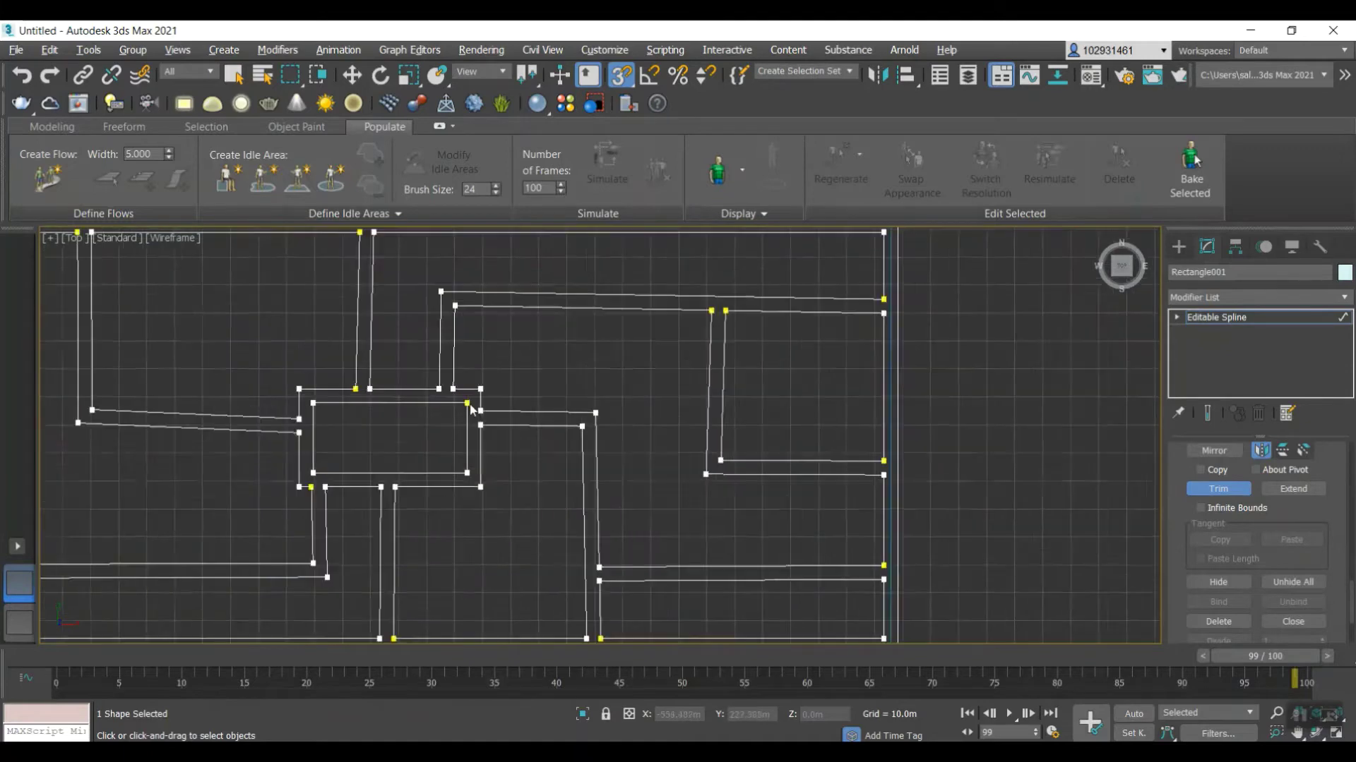
scroll(328, 412, up, 2)
scroll(410, 390, down, 3)
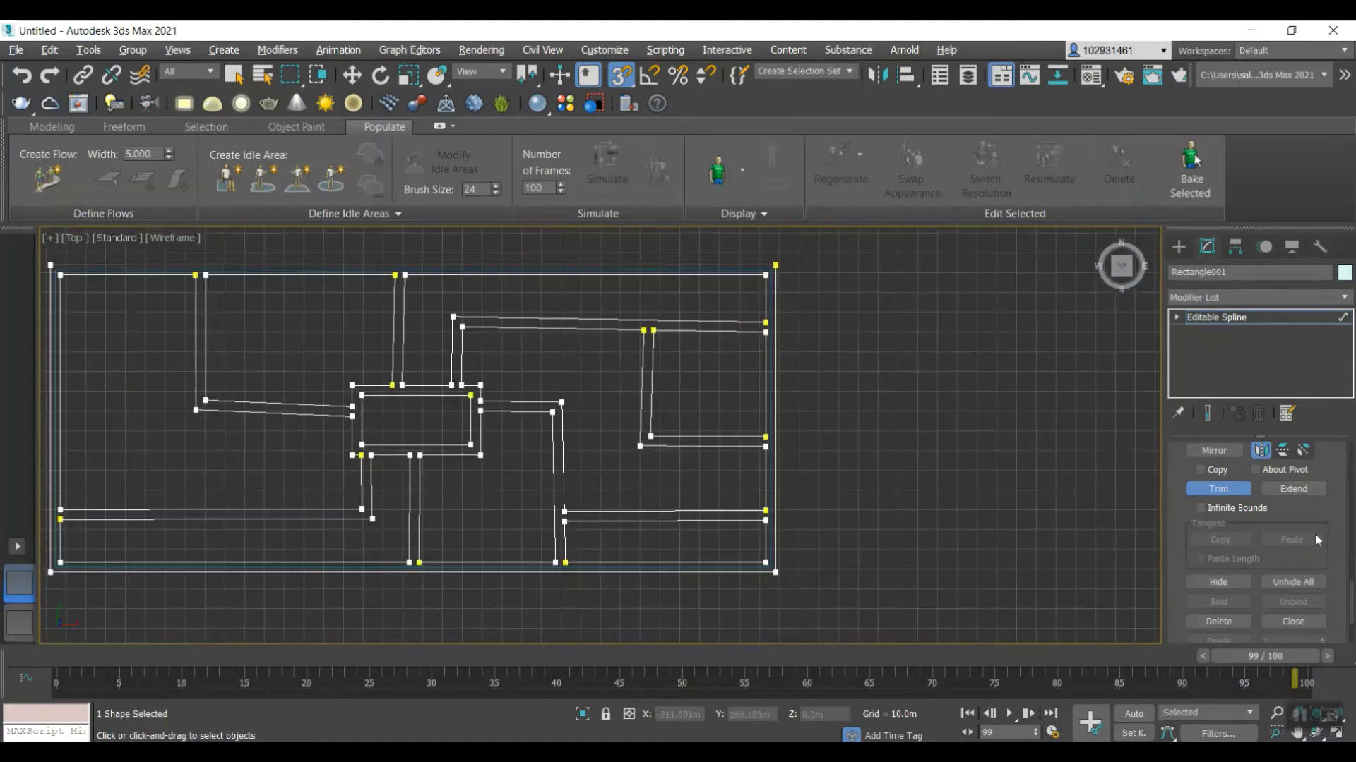
click(1246, 488)
- Switch the wall shape from spline to vertex editing and select all of its vertices
scroll(1256, 498, up, 6)
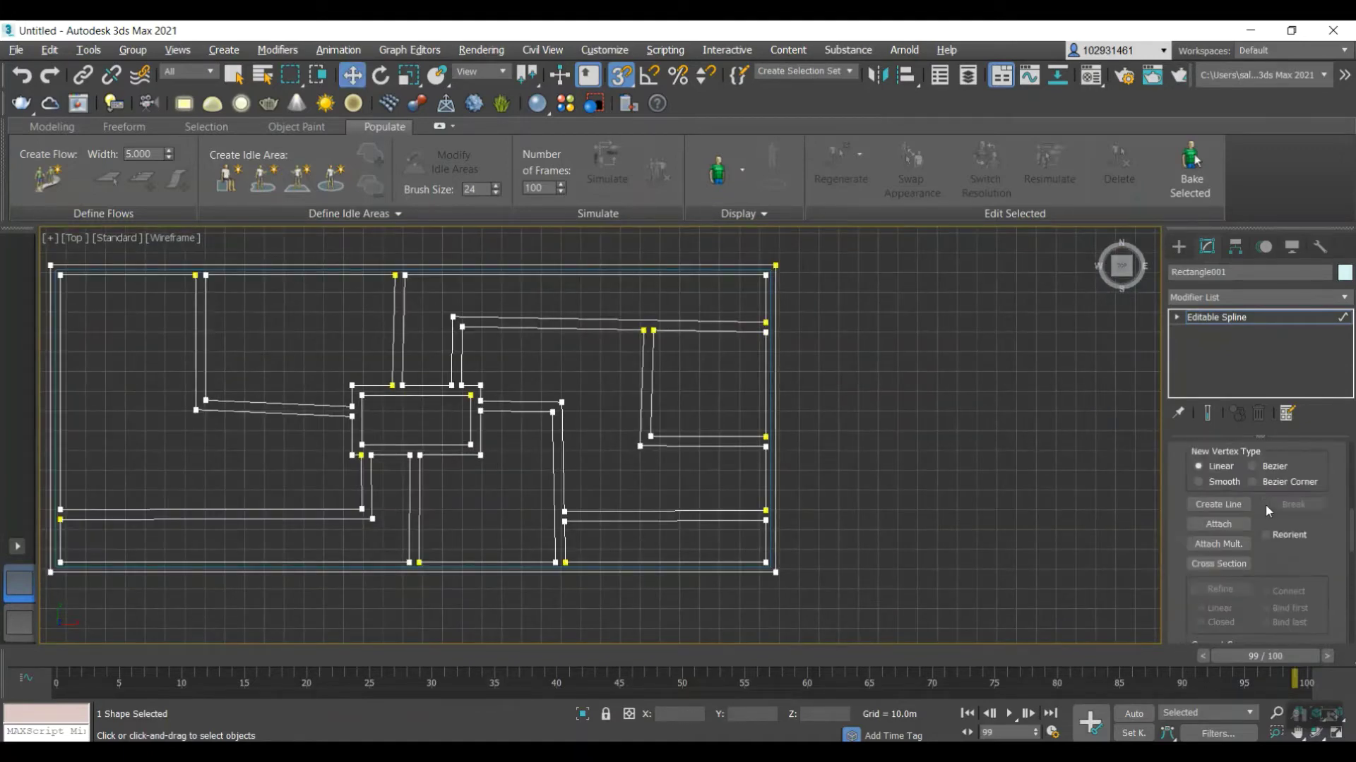
scroll(1271, 503, up, 3)
click(1280, 607)
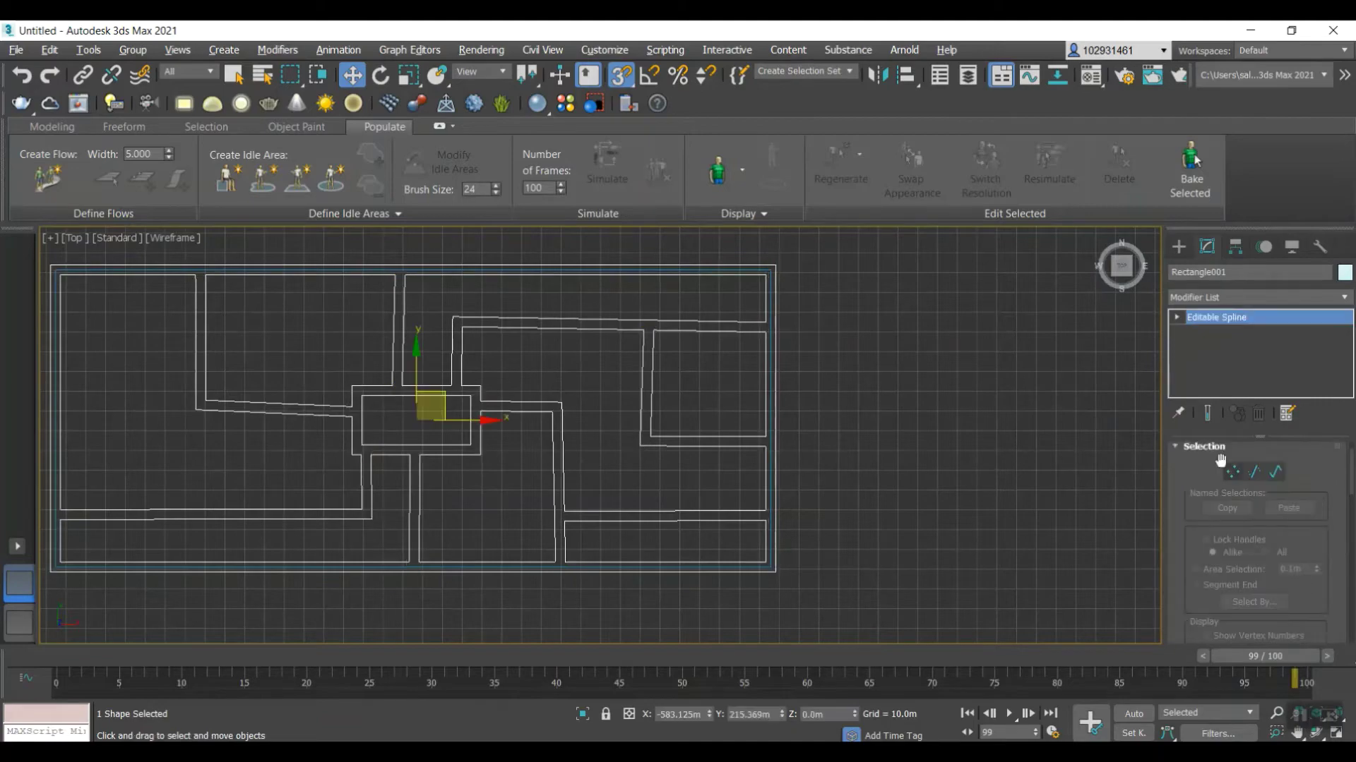
scroll(508, 393, down, 2)
click(1232, 471)
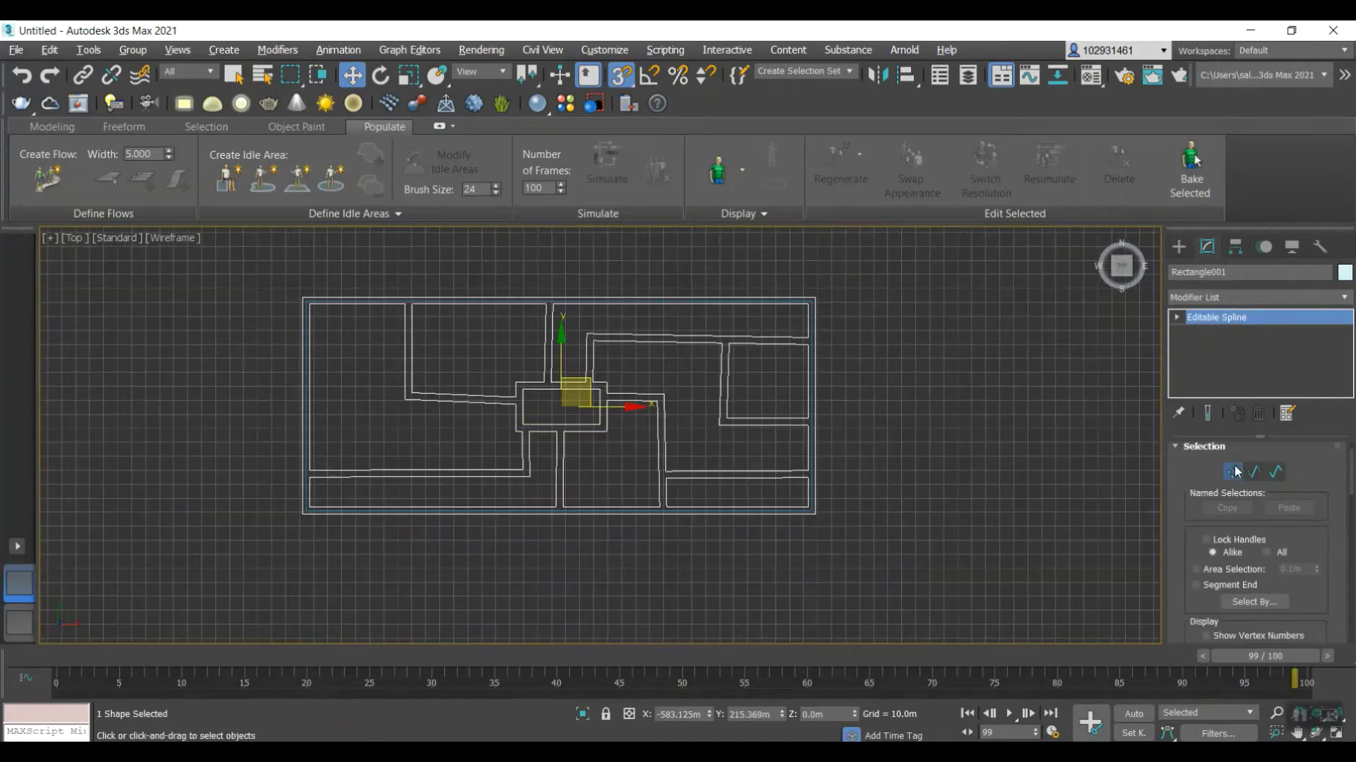
scroll(620, 459, up, 3)
scroll(781, 484, down, 2)
scroll(792, 568, up, 3)
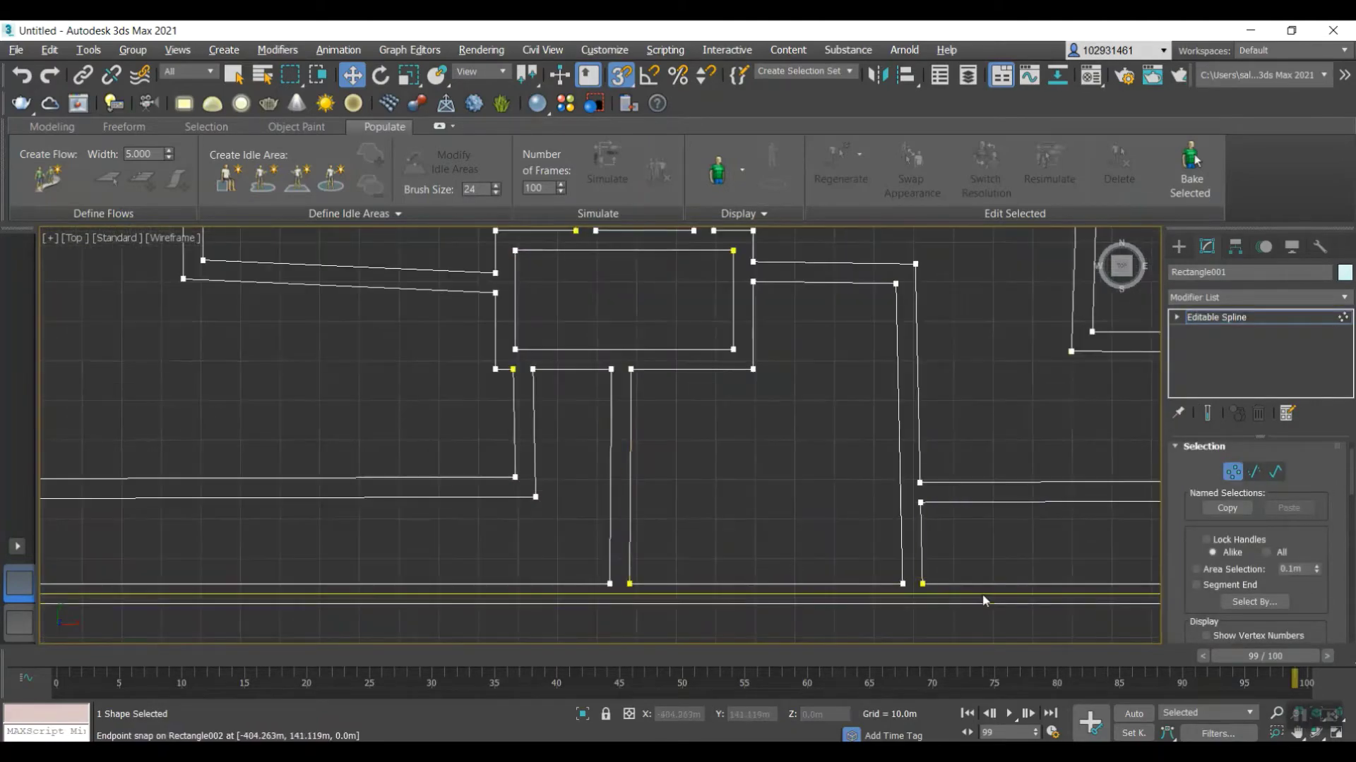
scroll(965, 523, down, 3)
key(ctrl+a)
- Weld all of the shape's vertices with a 0.1 m threshold and clear the selection
scroll(1252, 533, down, 10)
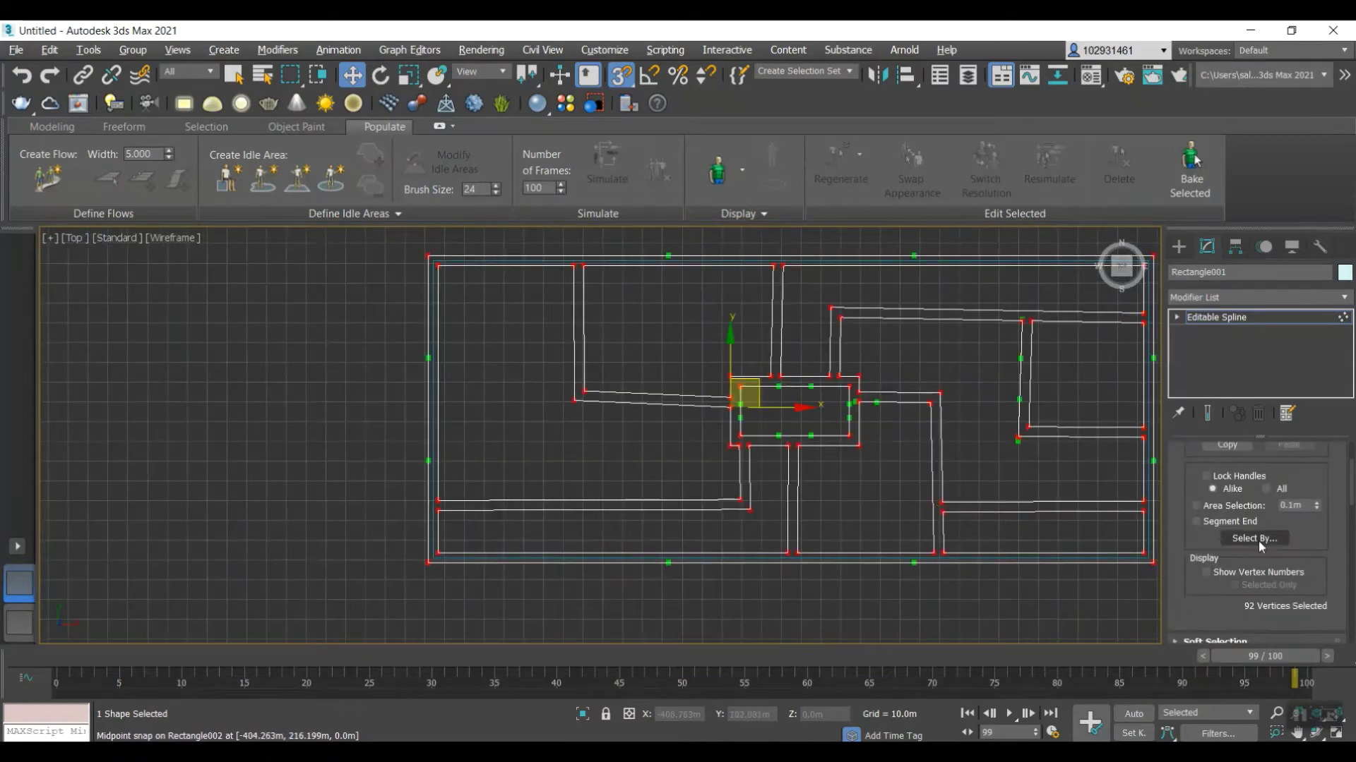
scroll(1237, 569, down, 4)
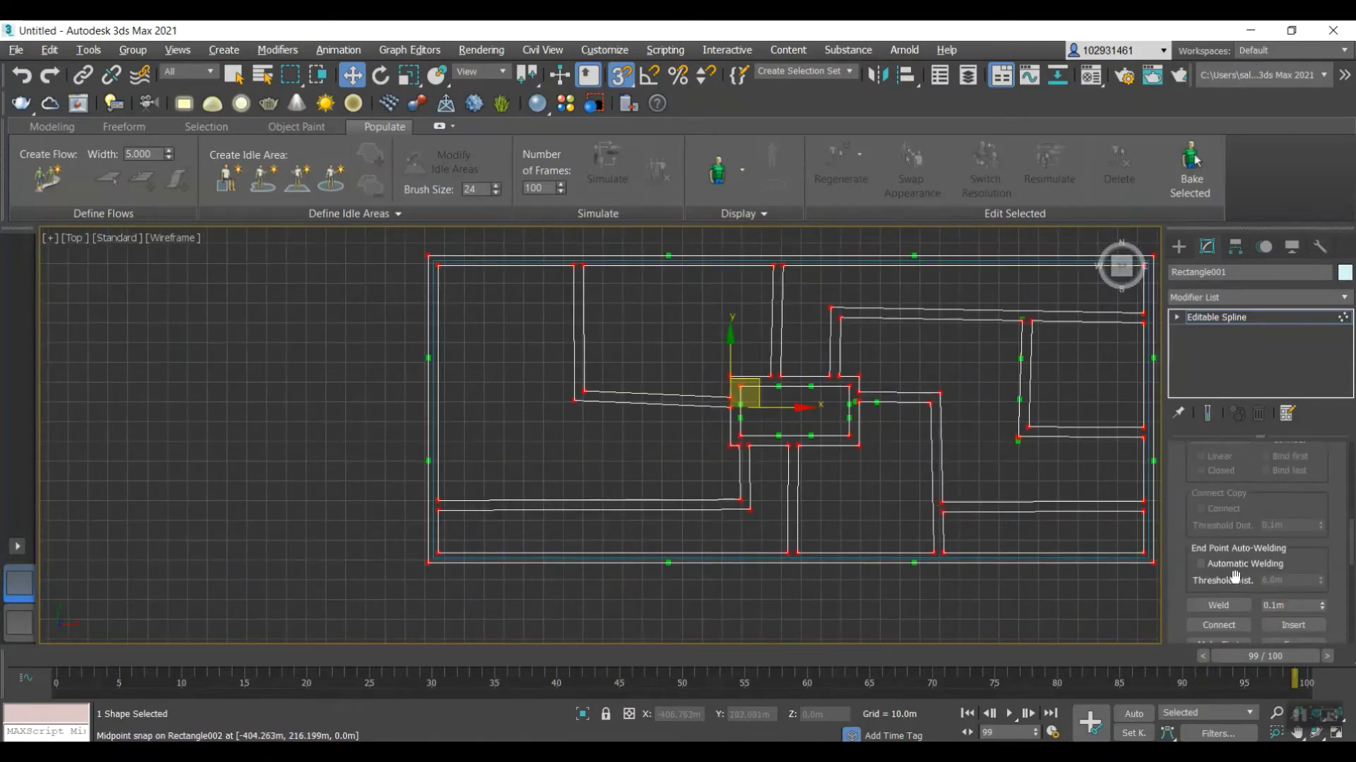
key(ctrl+d)
key(ctrl+a)
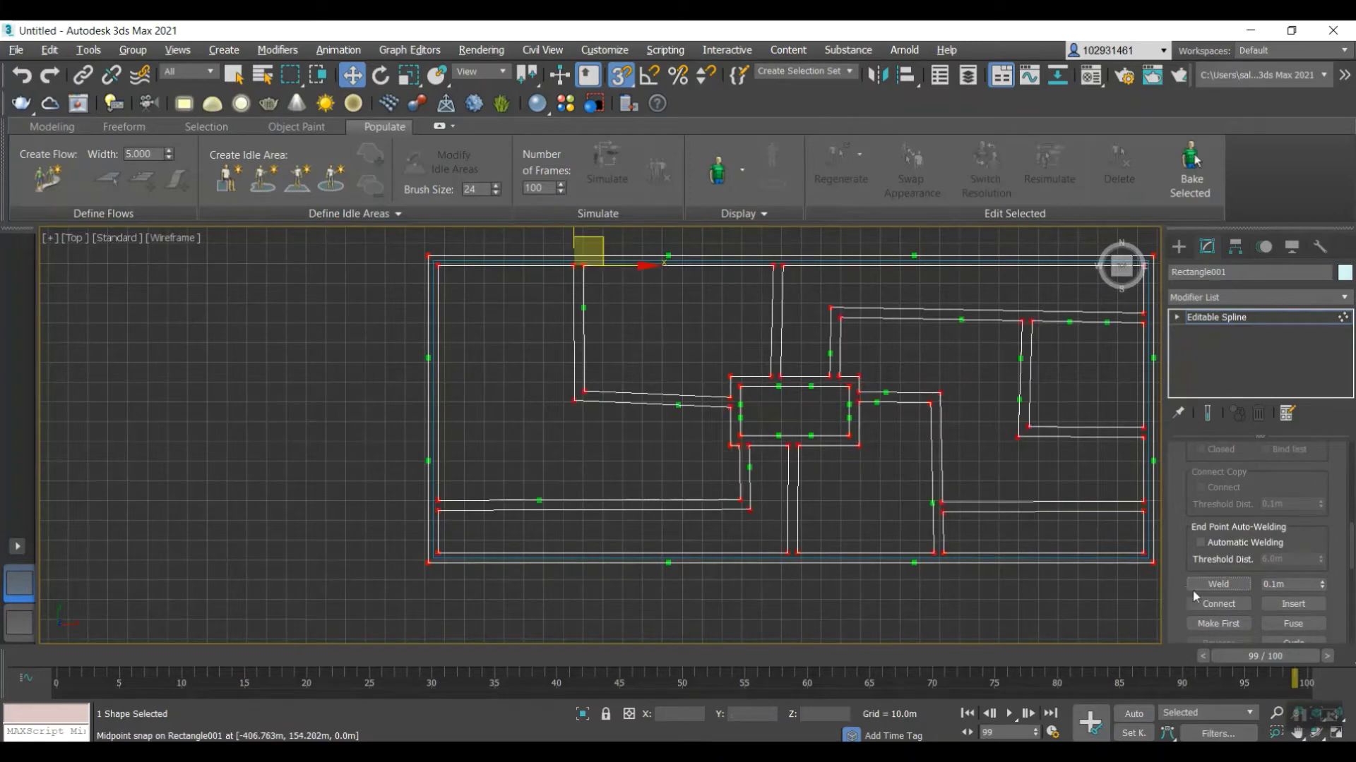
click(1219, 588)
click(1050, 514)
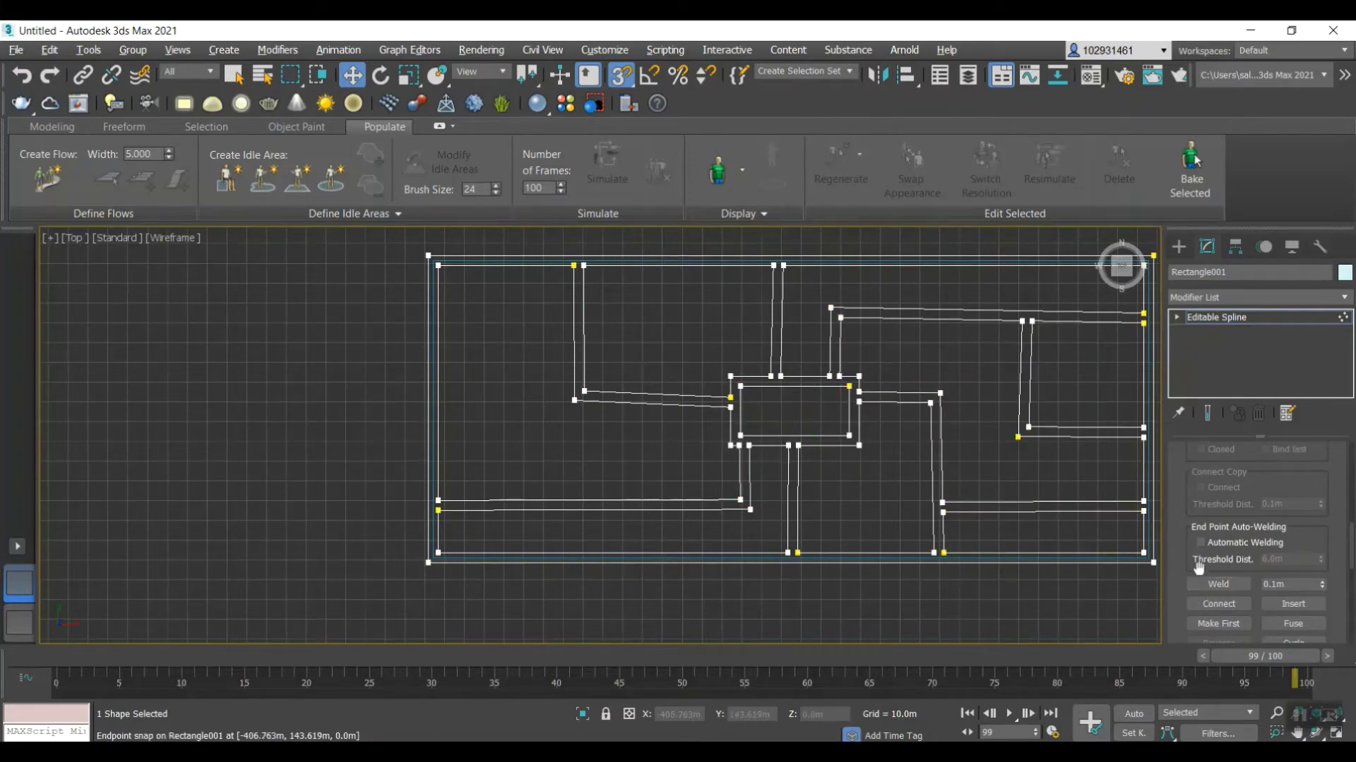
- Leave vertex editing of the wall shape and apply a Bevel modifier to it
scroll(1144, 521, down, 3)
scroll(1104, 378, down, 1)
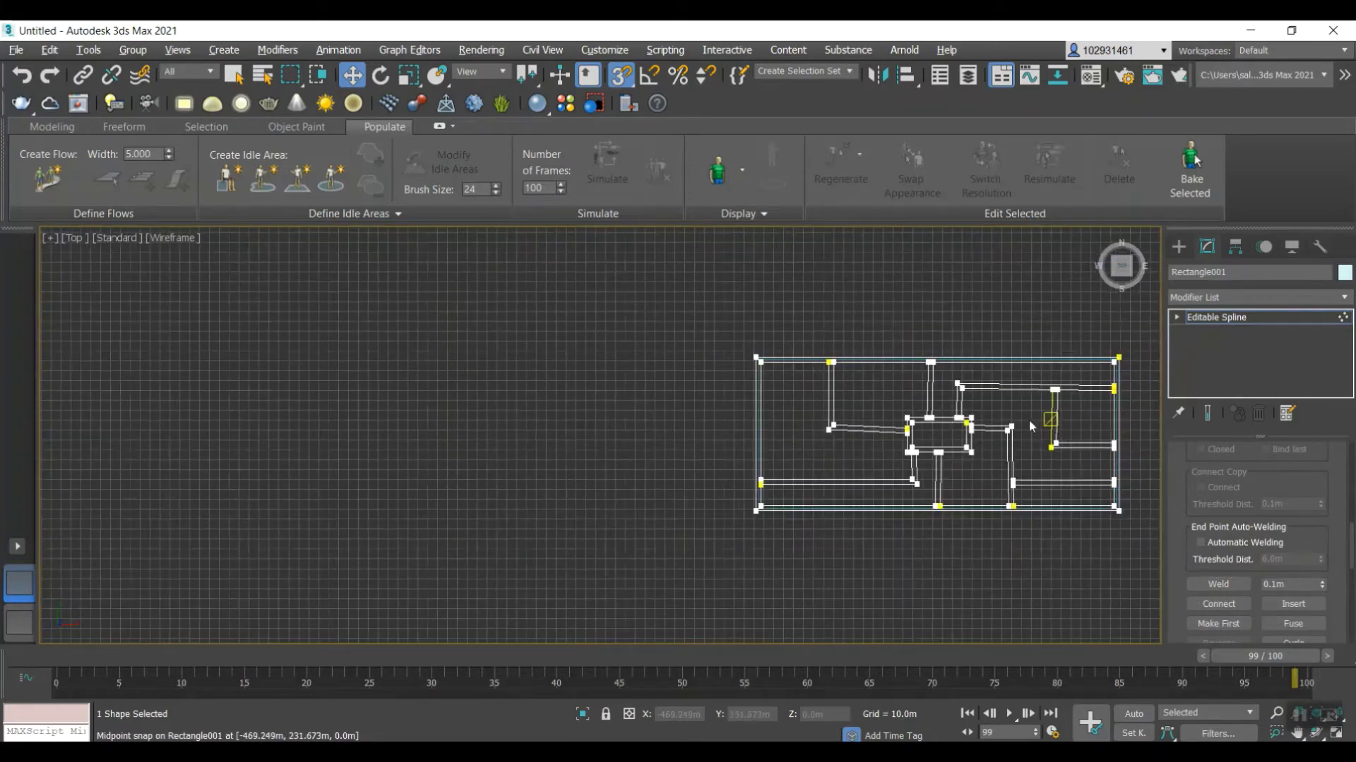
scroll(1028, 419, up, 5)
scroll(986, 443, down, 4)
scroll(1103, 438, up, 3)
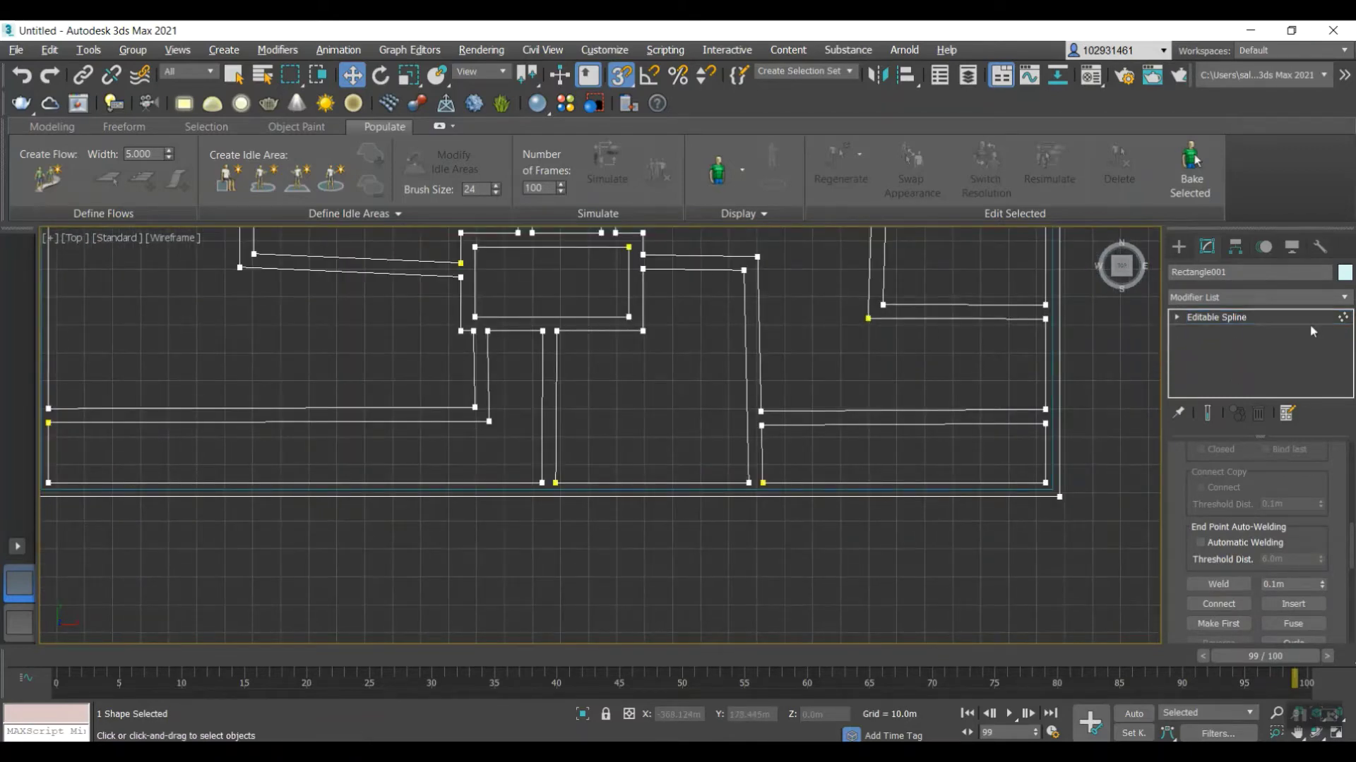
click(1257, 317)
click(1244, 298)
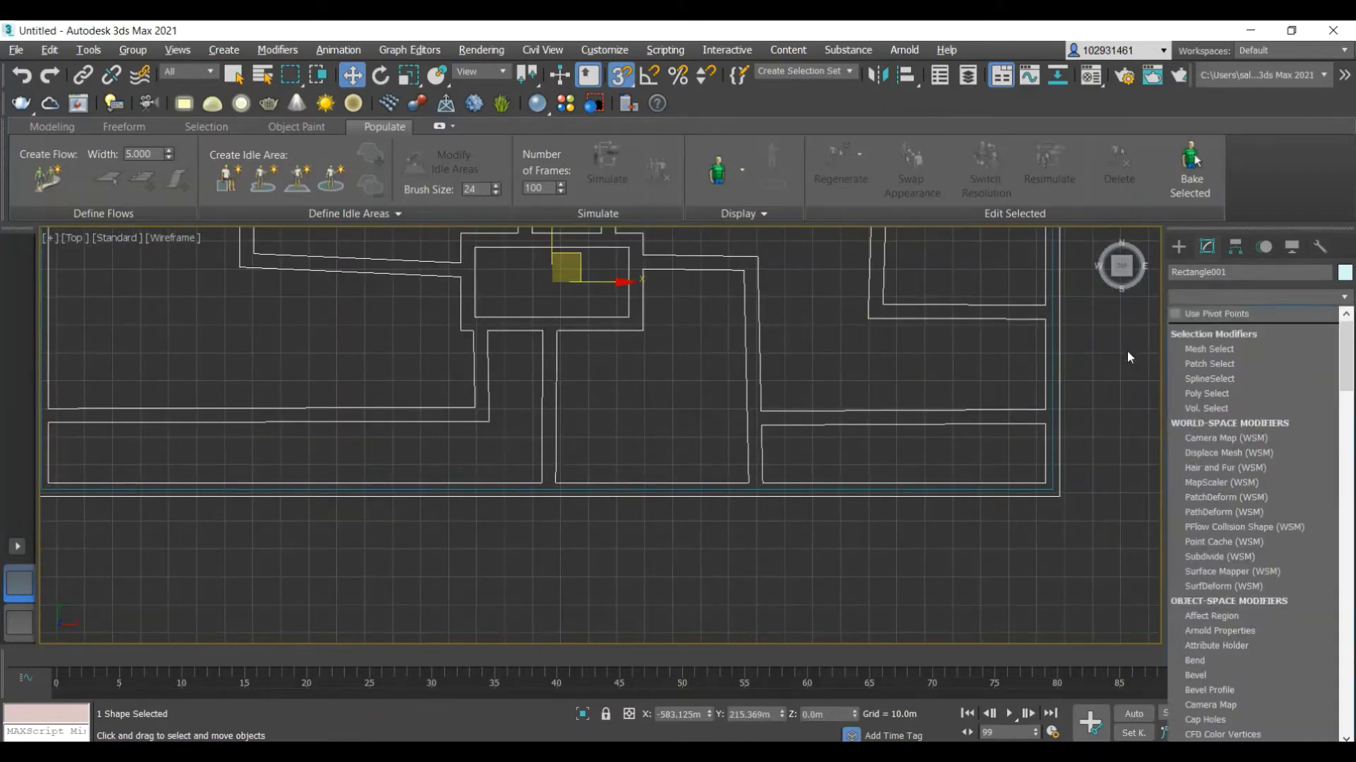
scroll(805, 353, down, 4)
scroll(812, 297, up, 3)
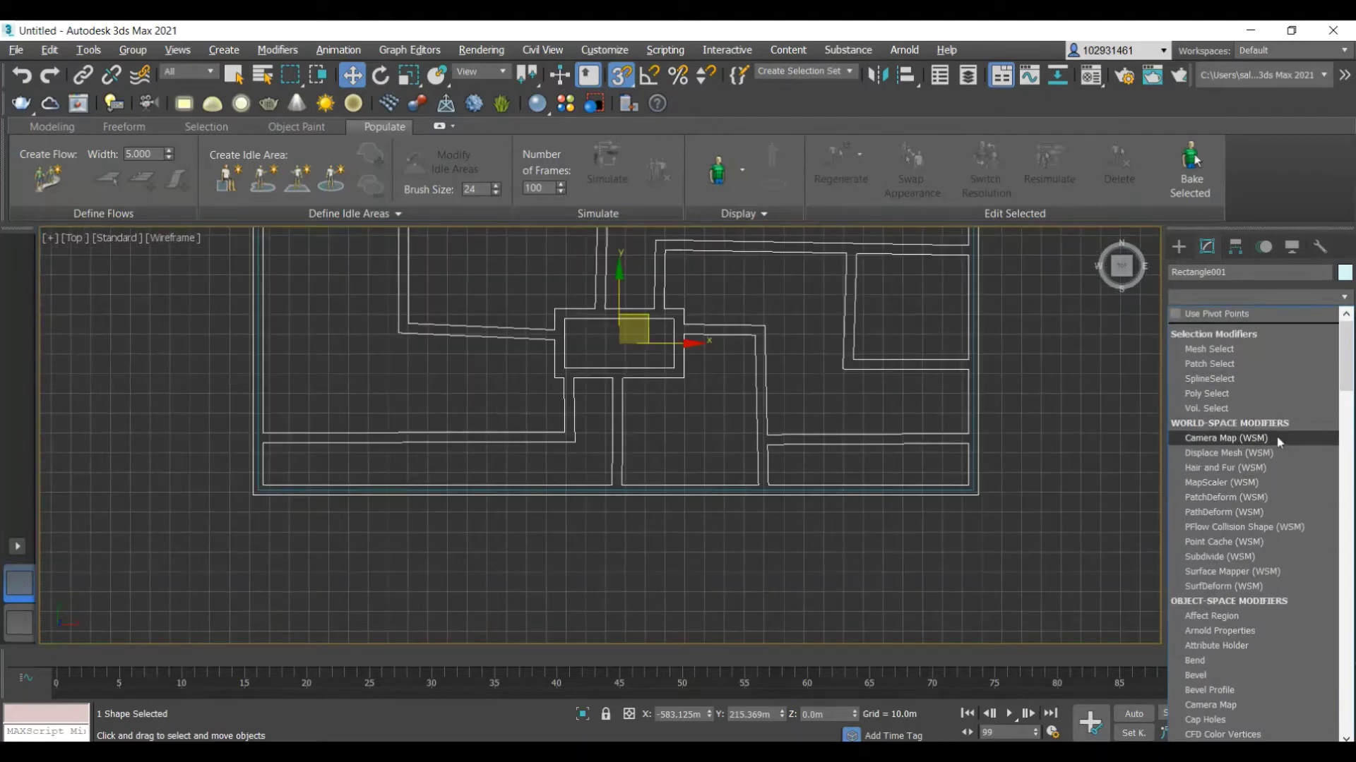
scroll(1264, 431, down, 10)
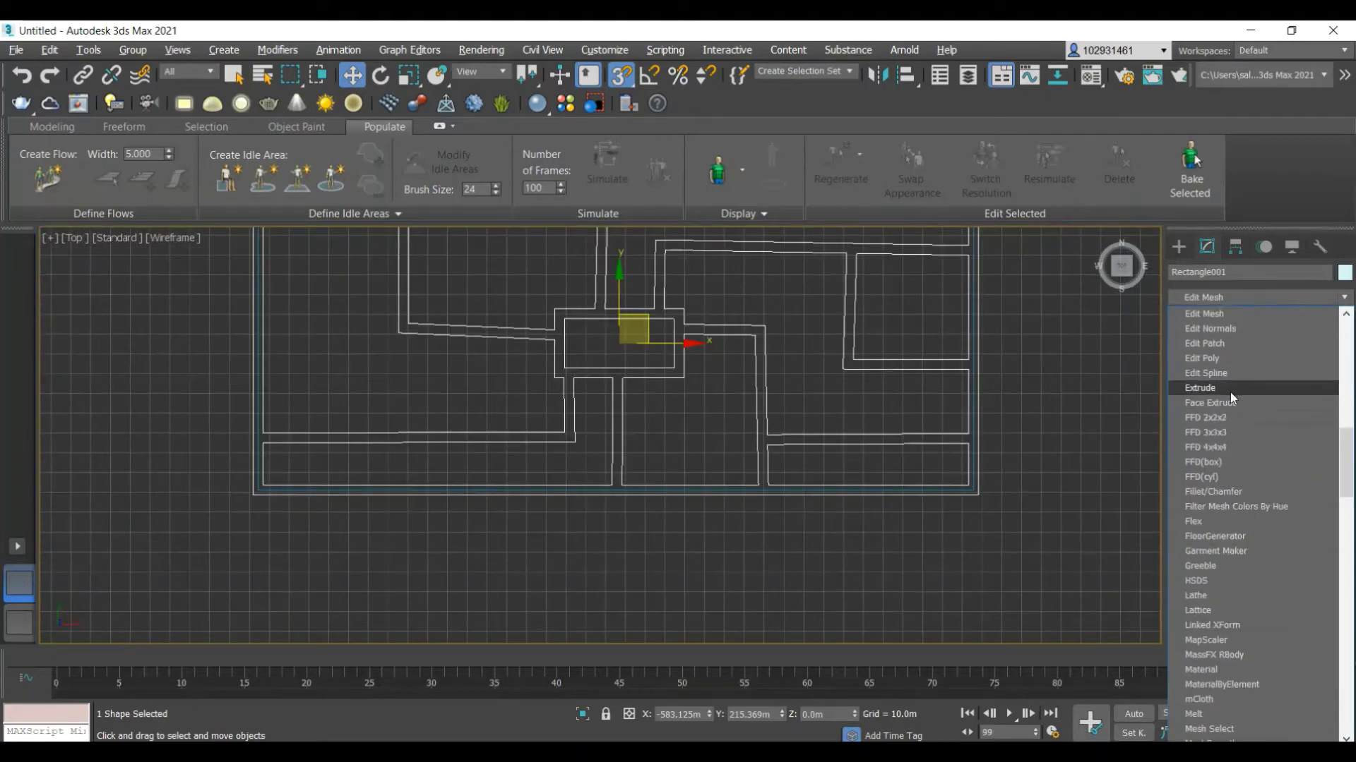
scroll(1230, 396, up, 7)
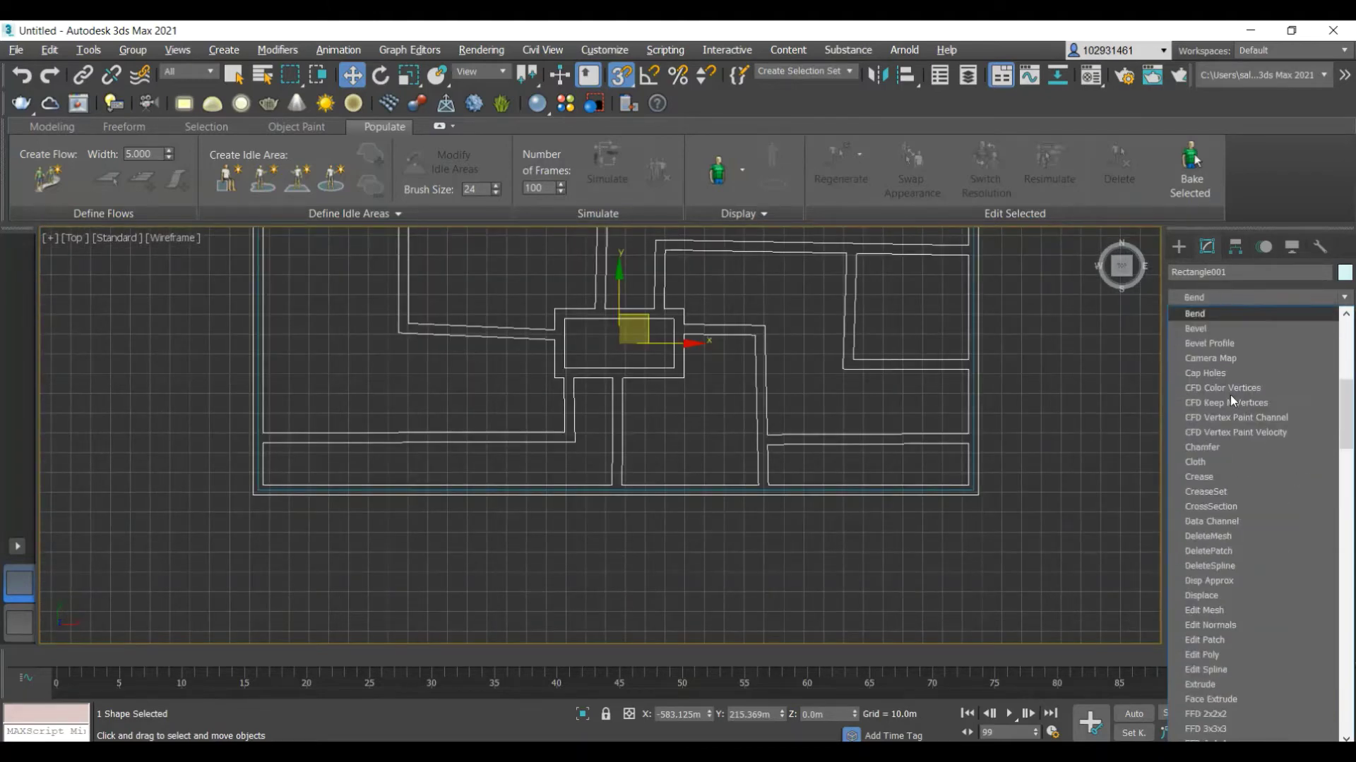
click(1217, 330)
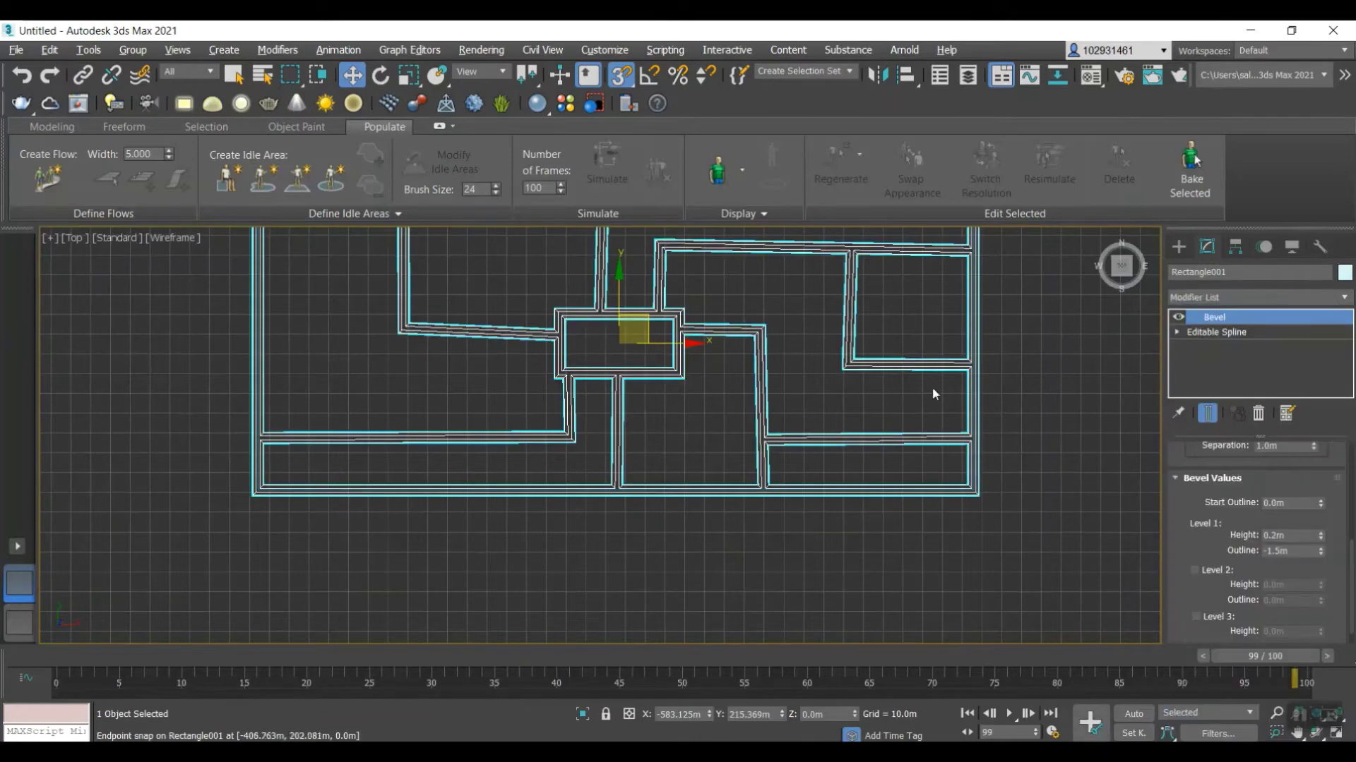
- Switch the top viewport from wireframe to Default Shading display
click(161, 241)
click(205, 252)
scroll(565, 385, down, 3)
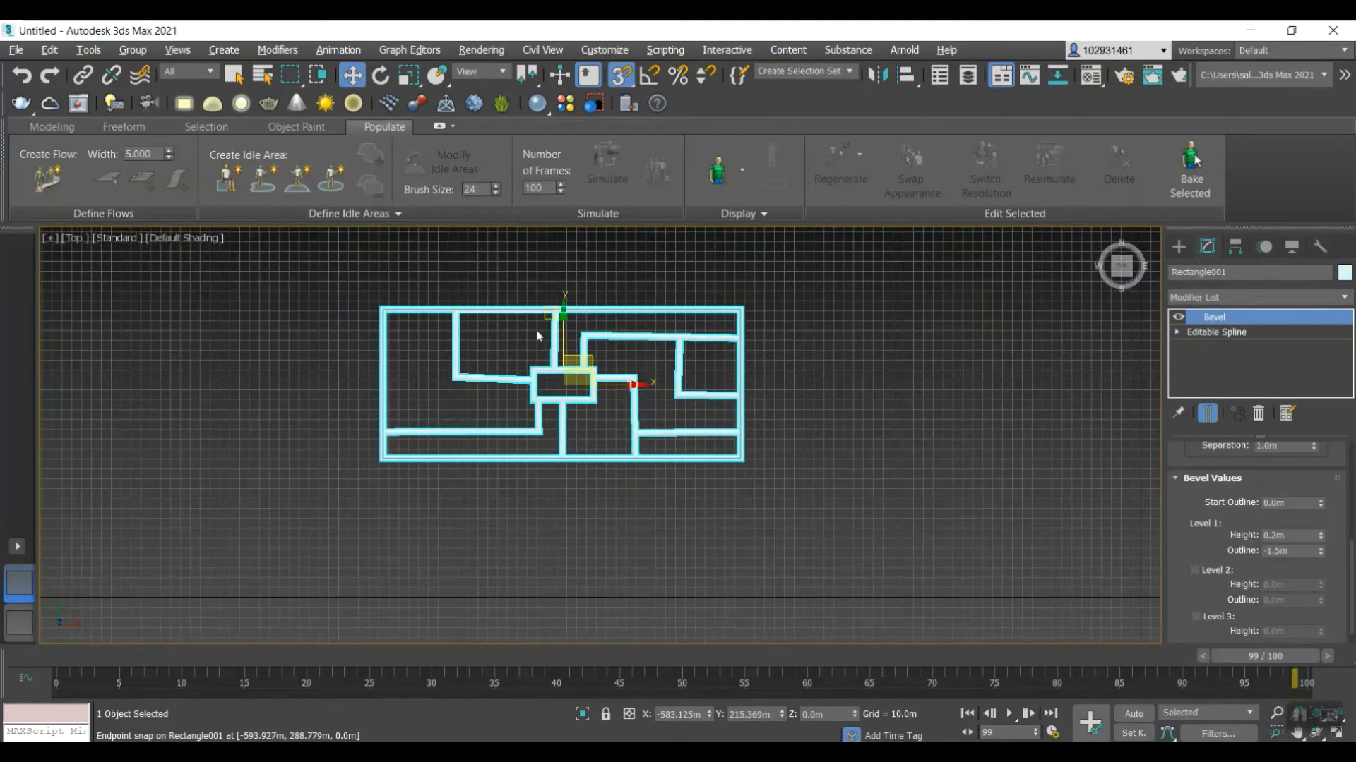
scroll(621, 416, up, 3)
scroll(1286, 520, down, 1)
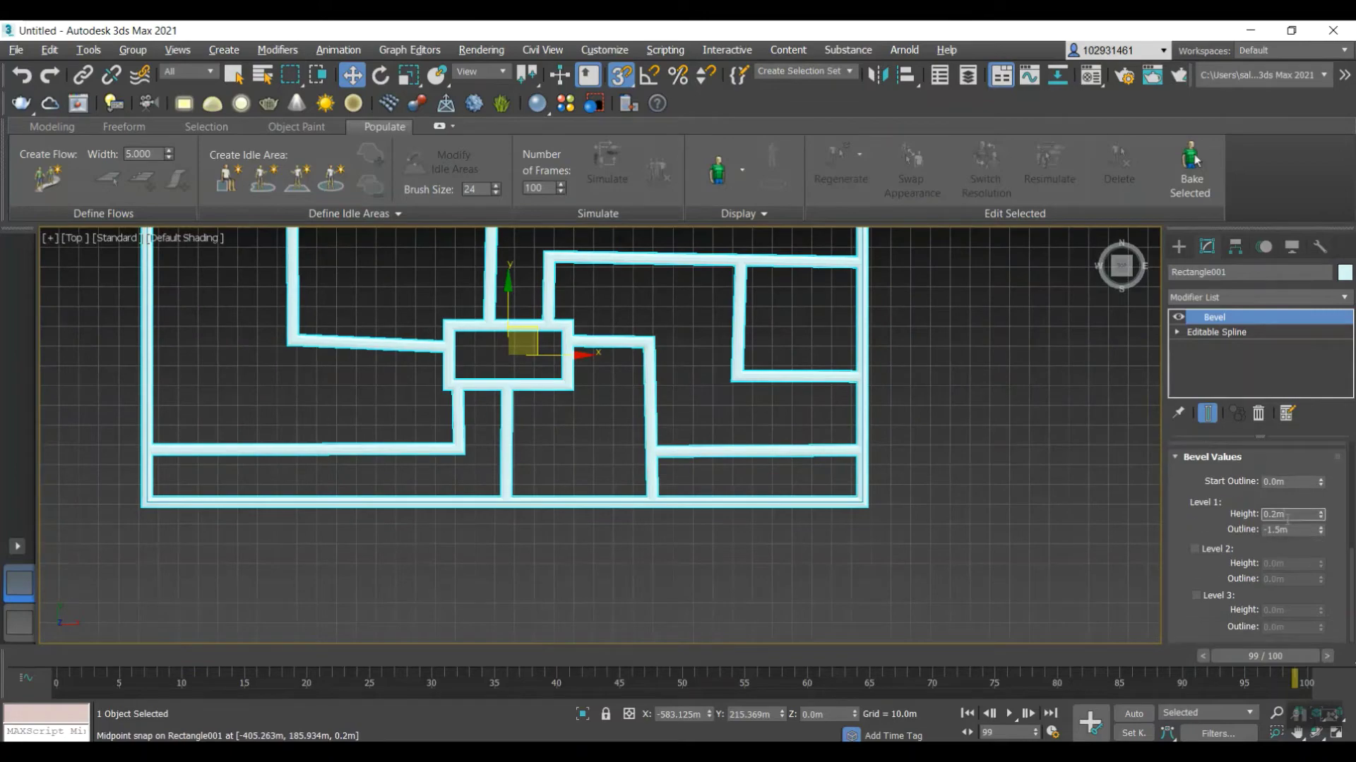
- Set the bevel's Level 1 height to 0.2 m and its outline to -0.2 m
key(Return)
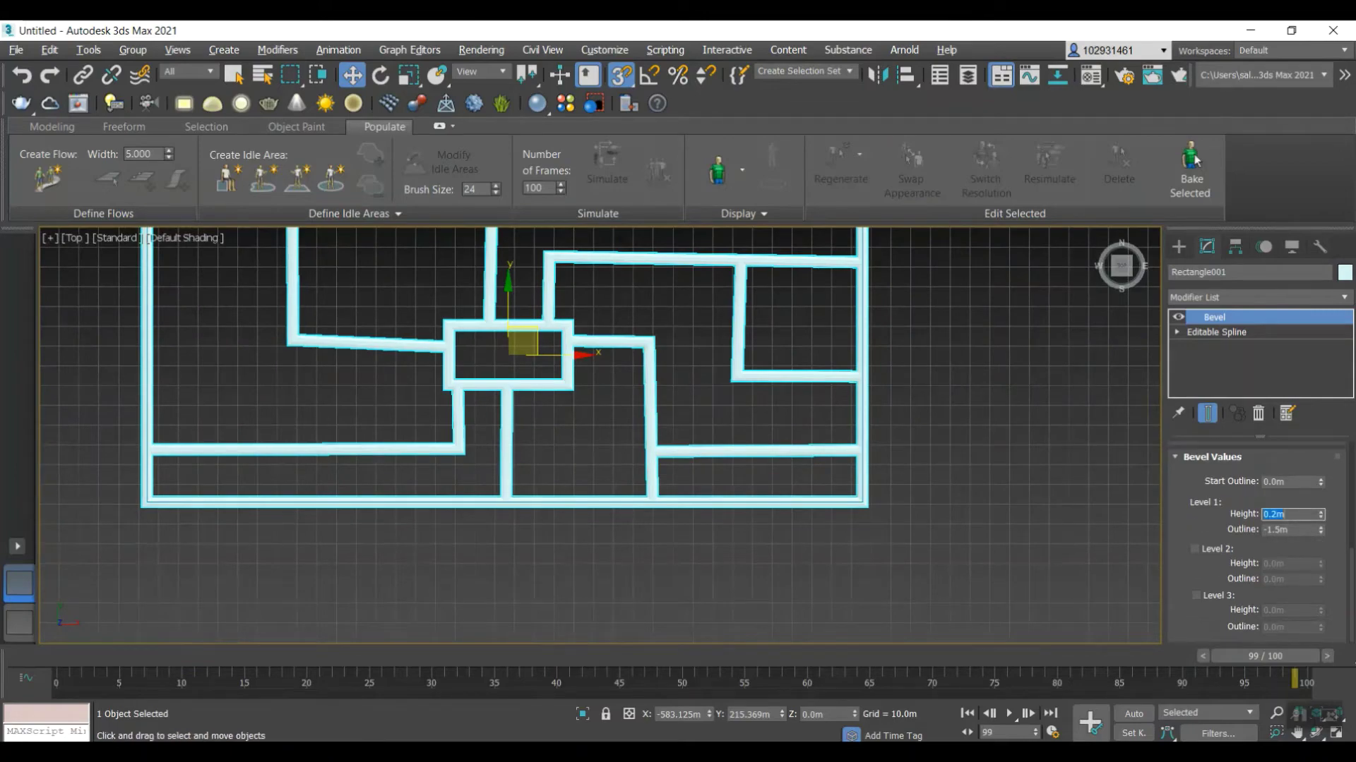
alt+middle_drag(1137, 468, 872, 499)
scroll(653, 570, up, 6)
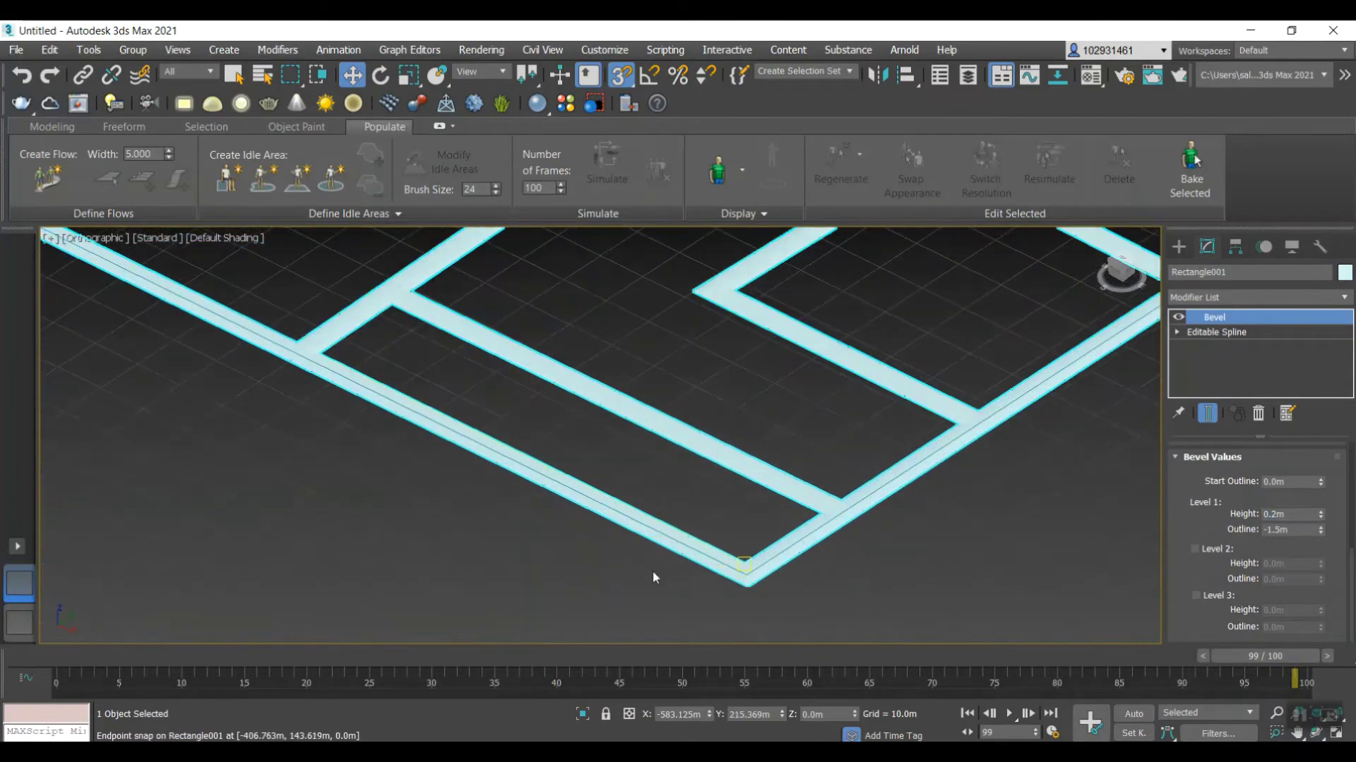
scroll(629, 571, up, 4)
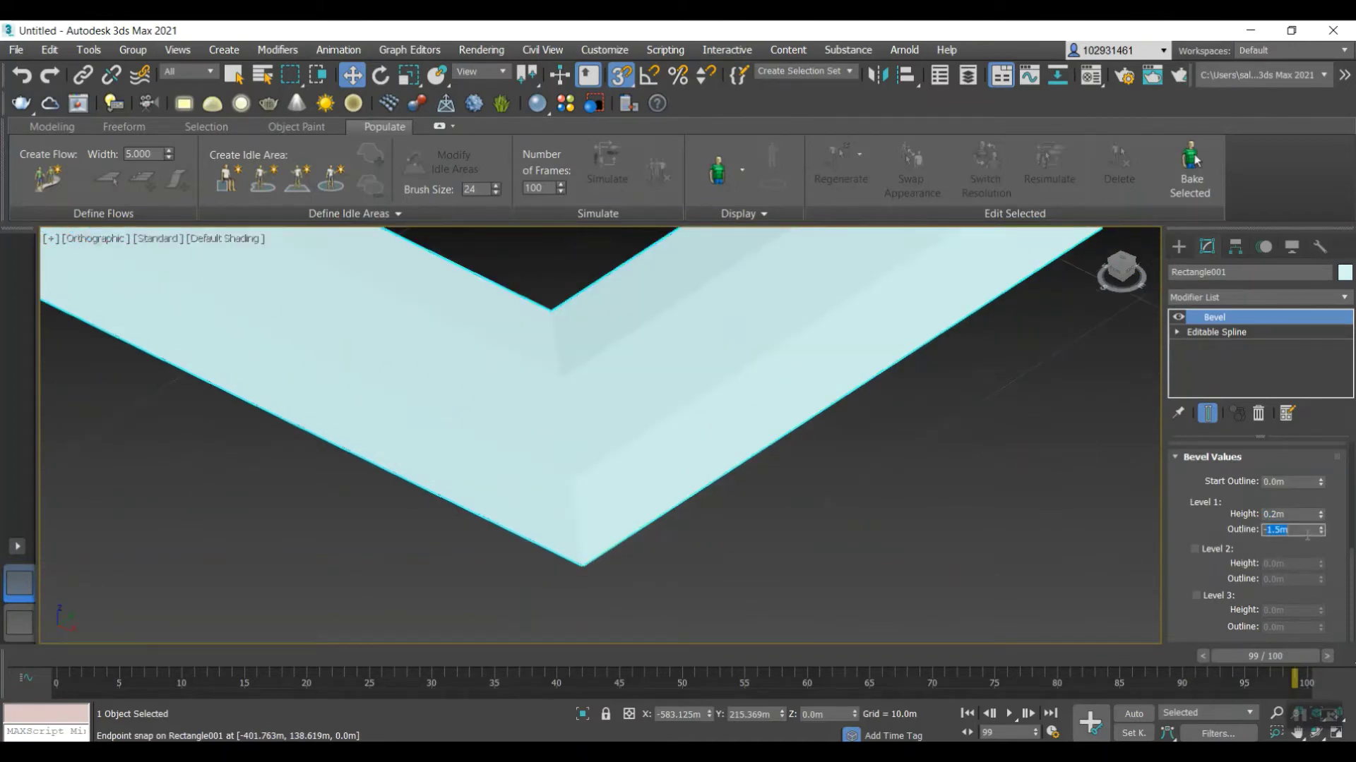
text(-0.15)
key(Return)
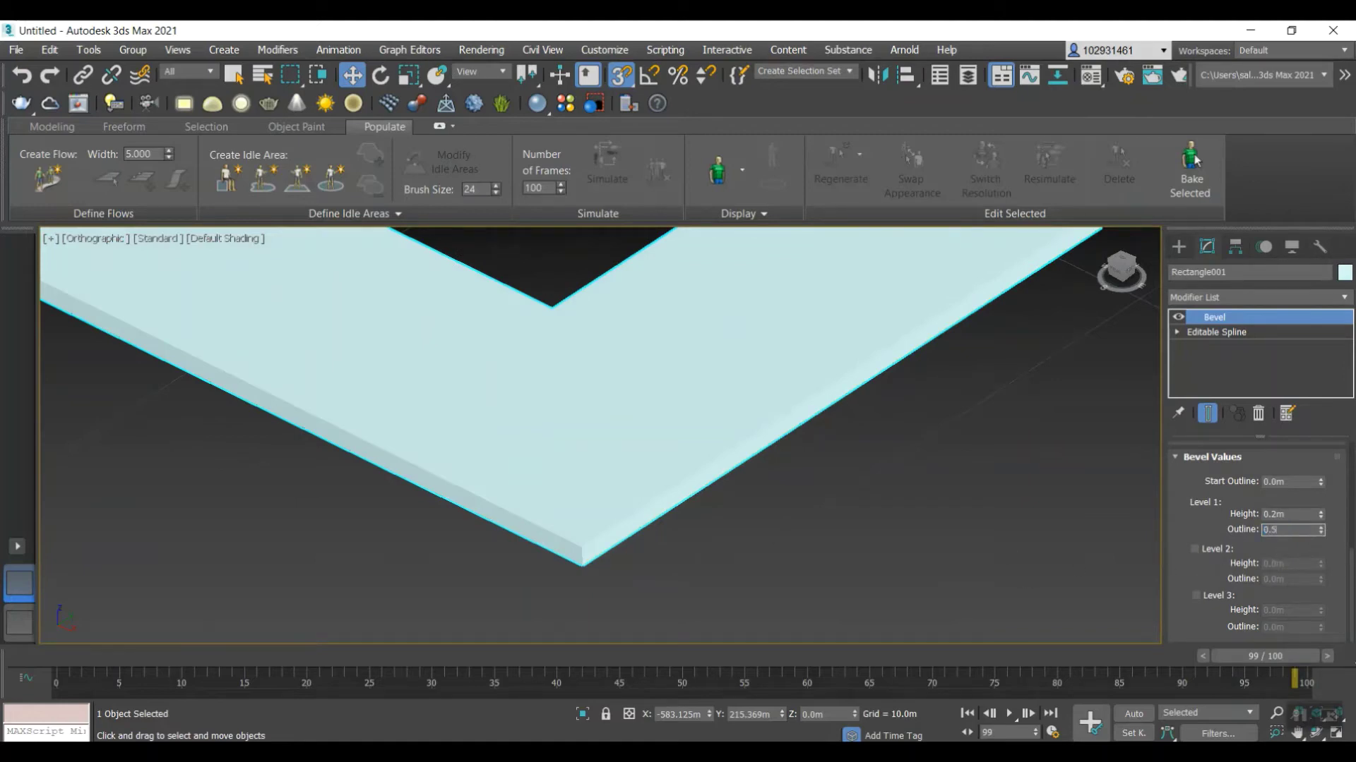
text(0.5)
key(Return)
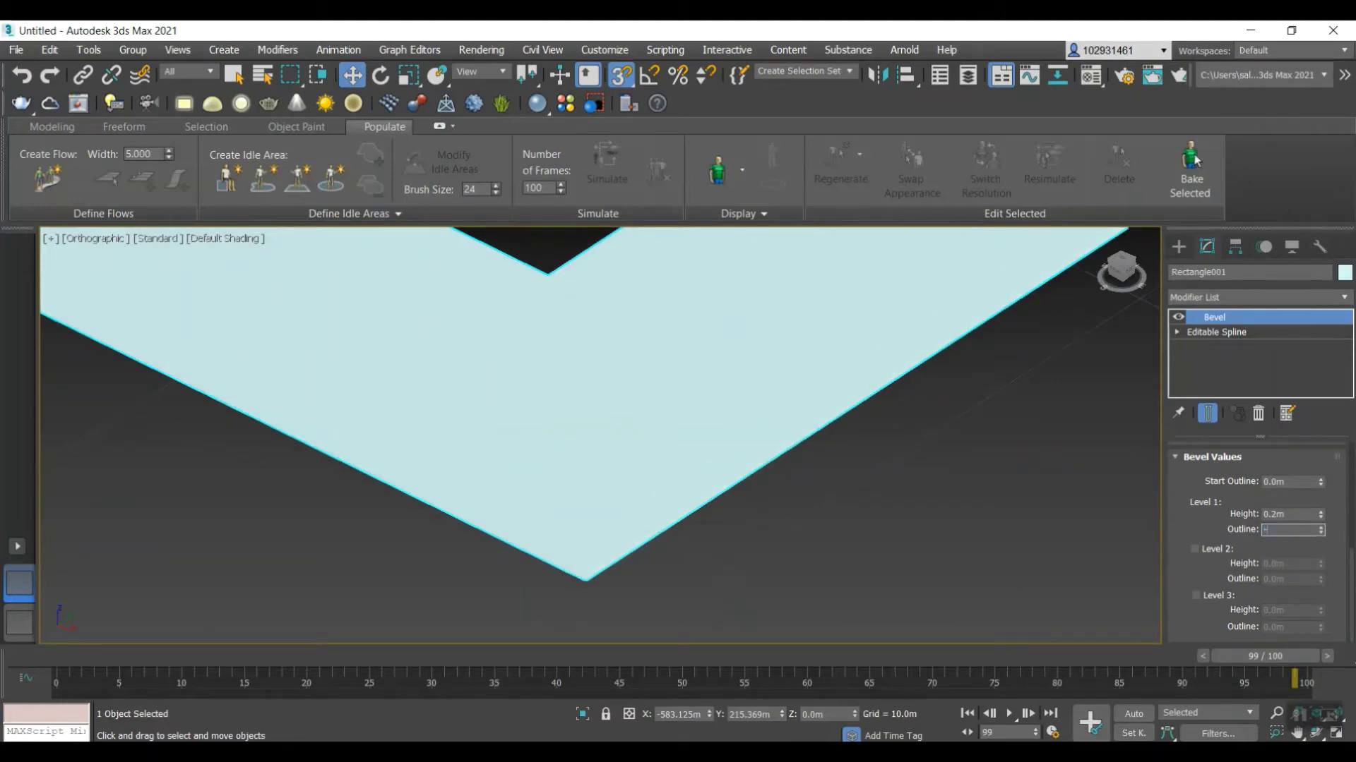
key(Return)
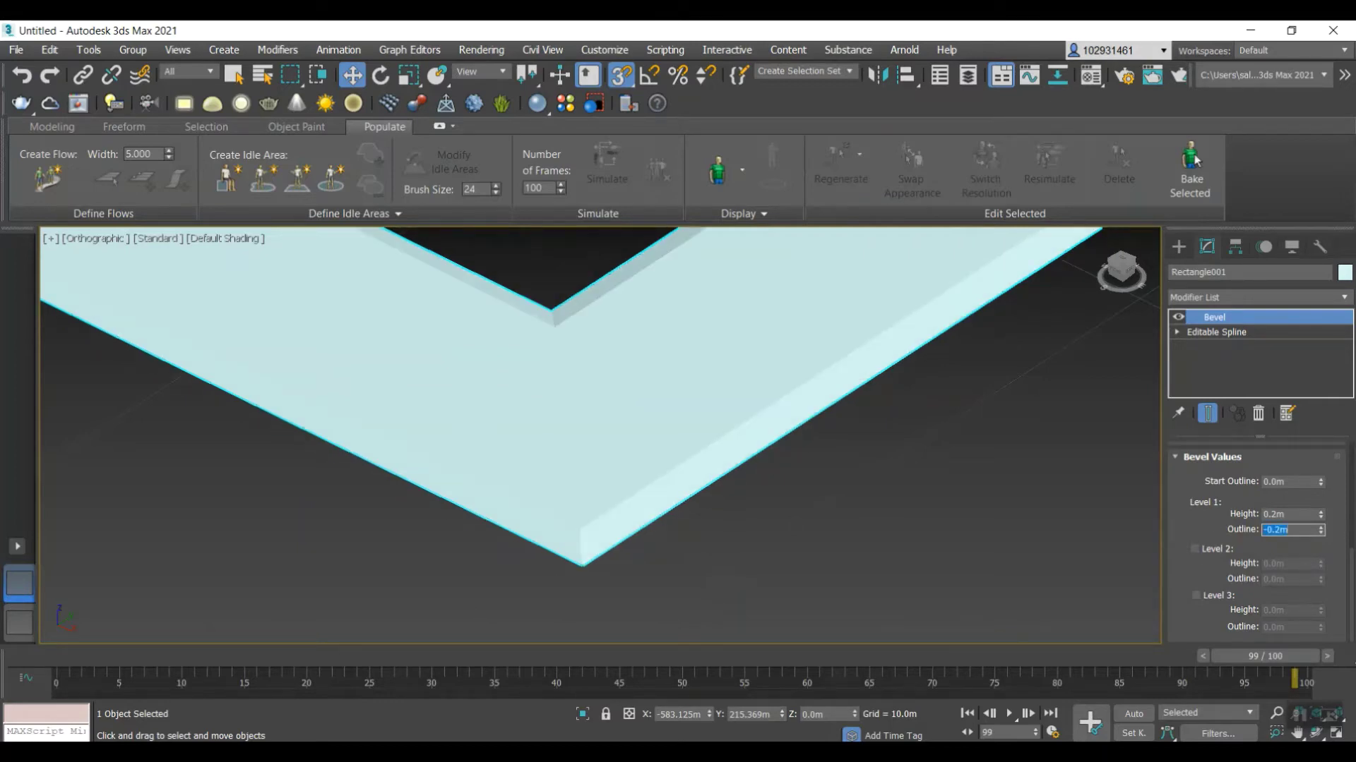
- Change the beveled wall object's color to gray and clear the selection
scroll(620, 463, down, 4)
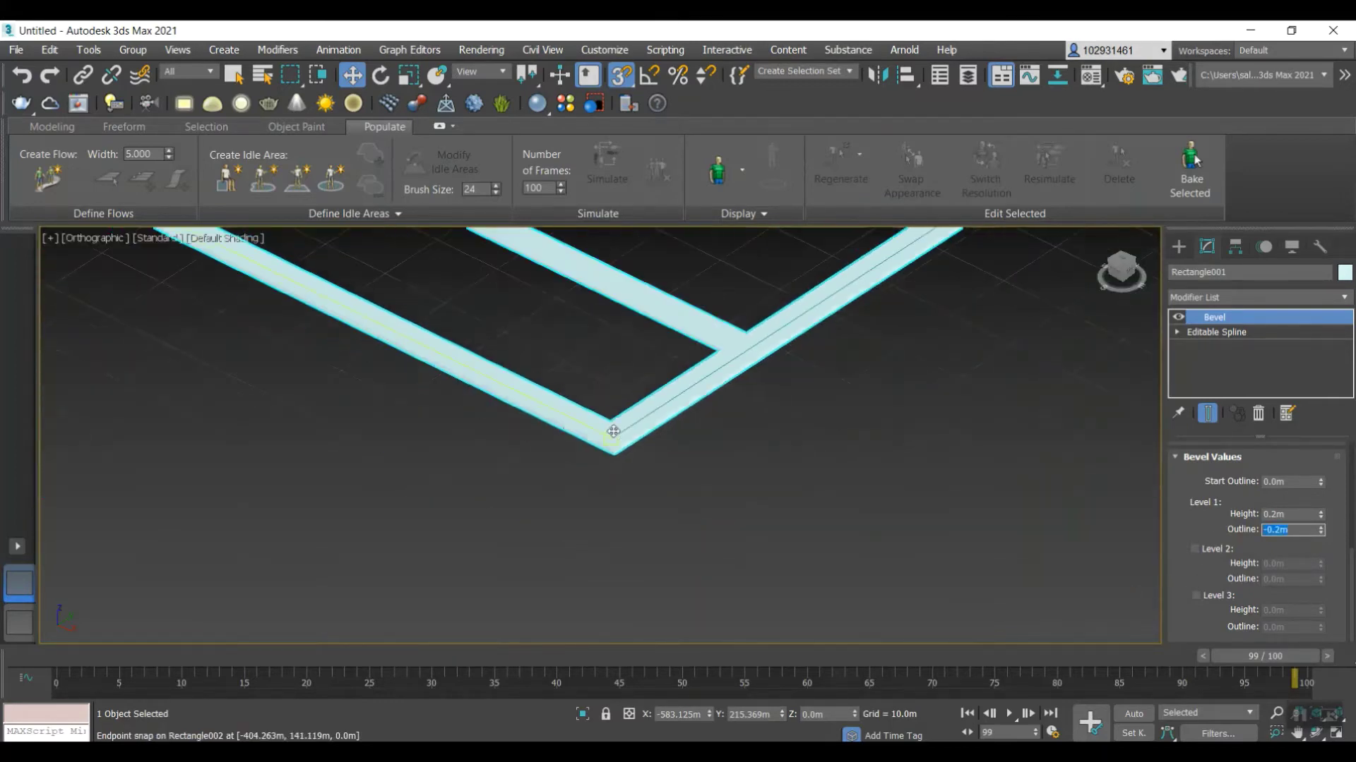
scroll(614, 431, down, 8)
scroll(725, 377, up, 6)
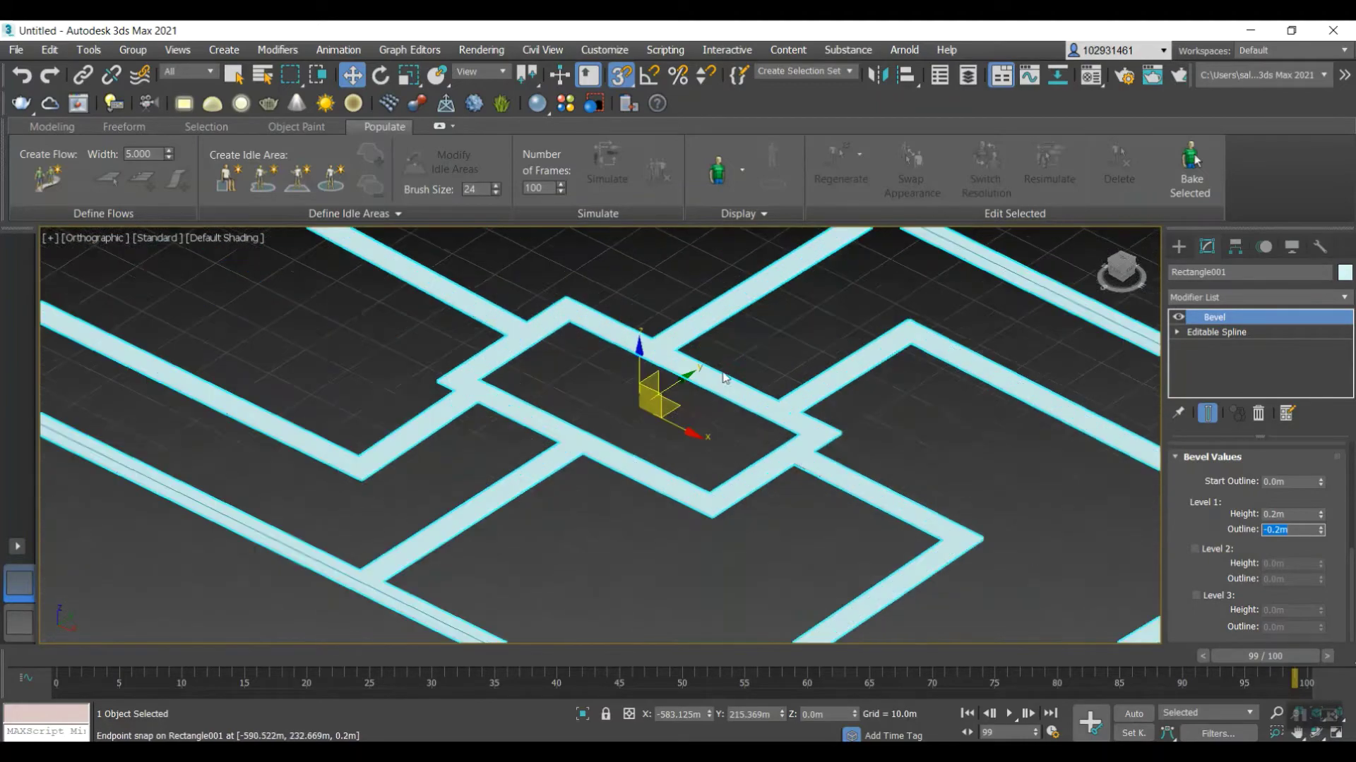
scroll(725, 378, down, 3)
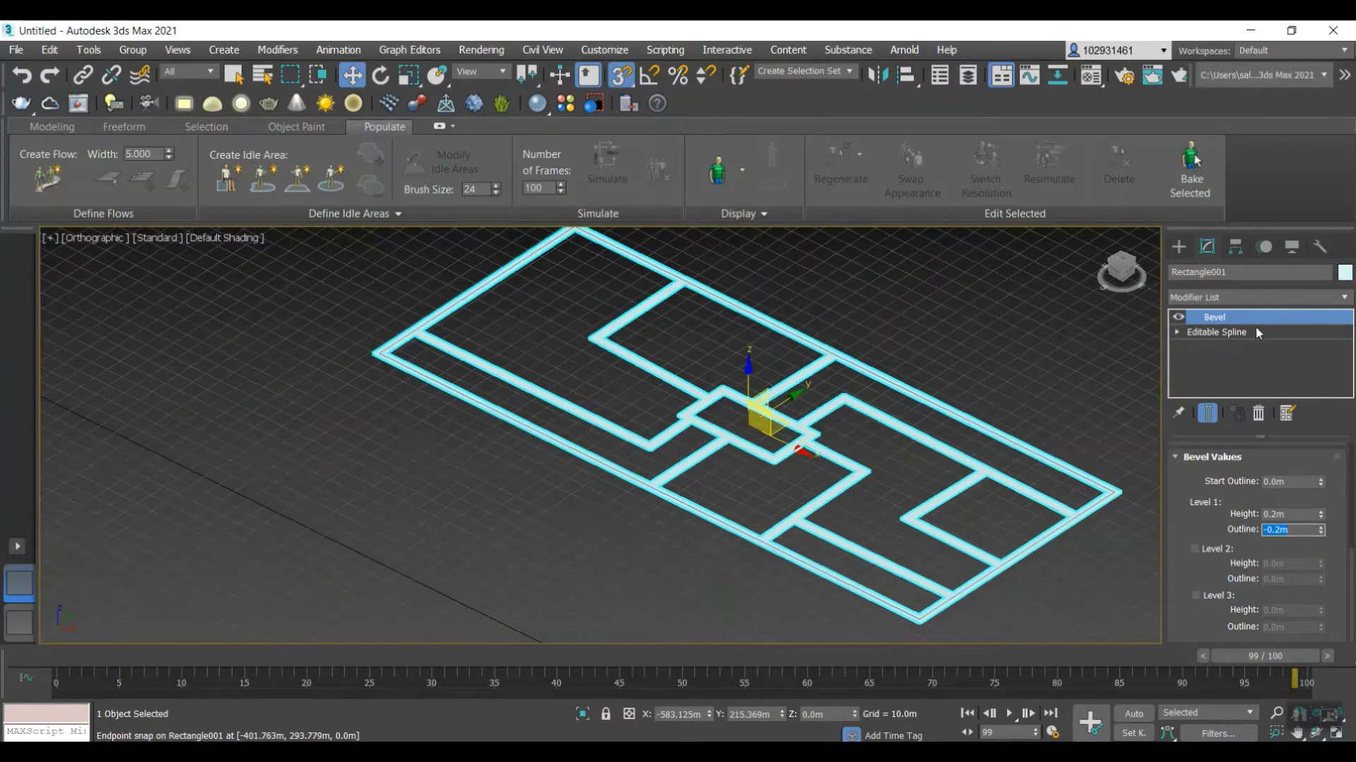
click(1057, 405)
scroll(1113, 490, up, 4)
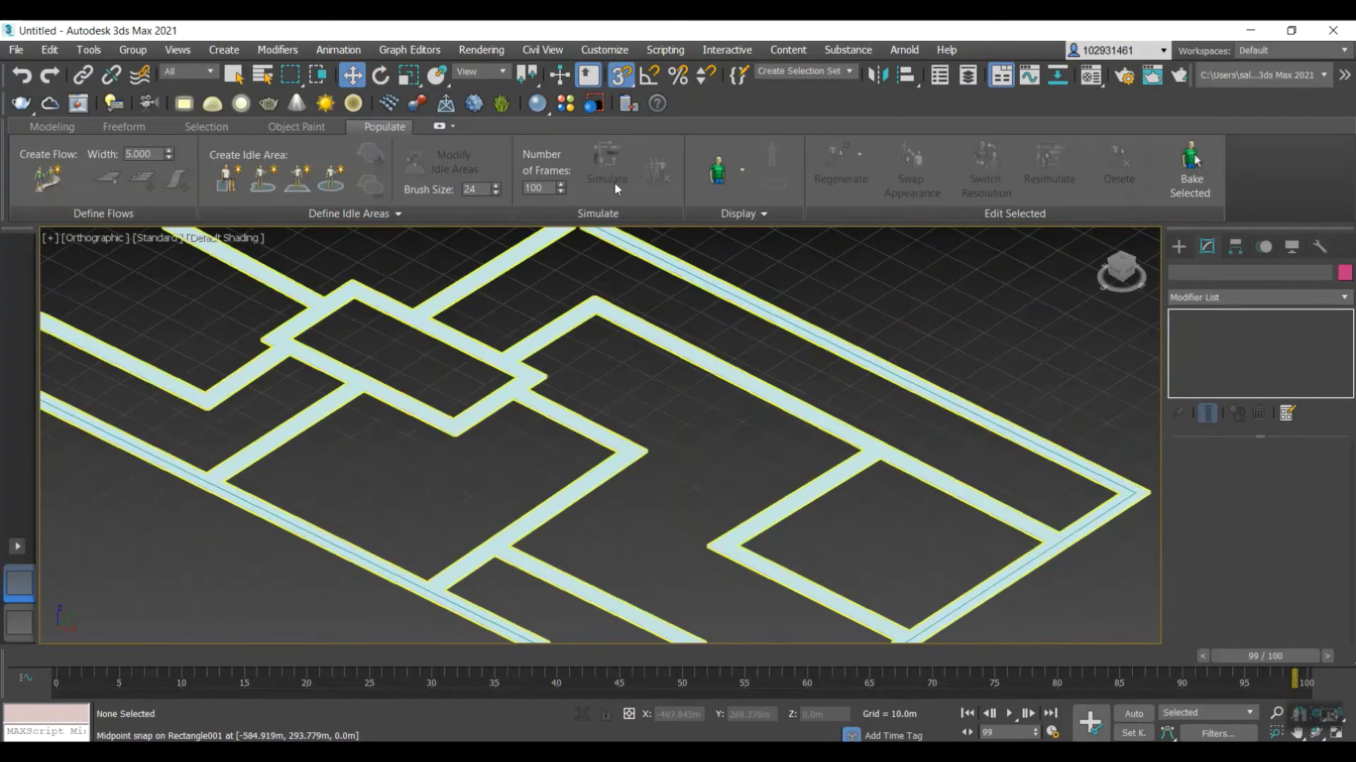
click(644, 329)
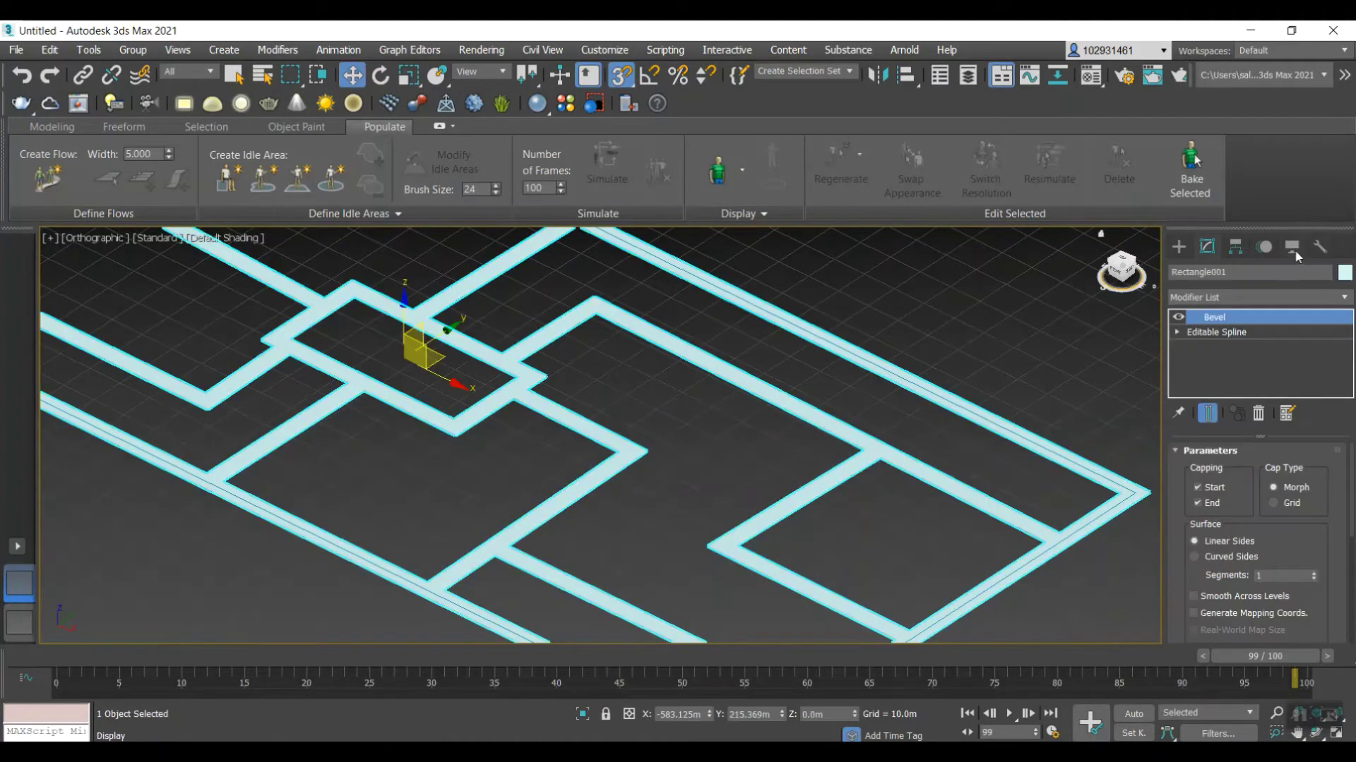
click(1344, 273)
click(514, 437)
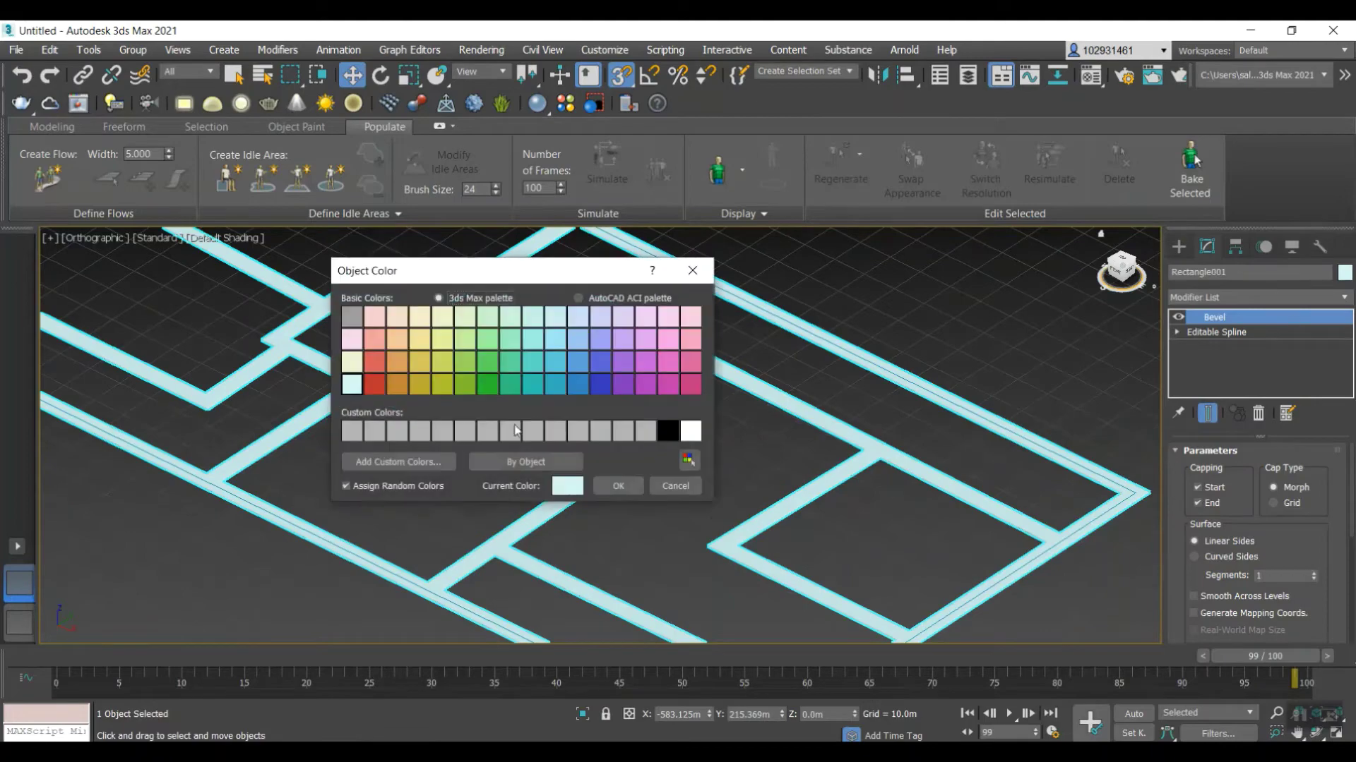
click(614, 486)
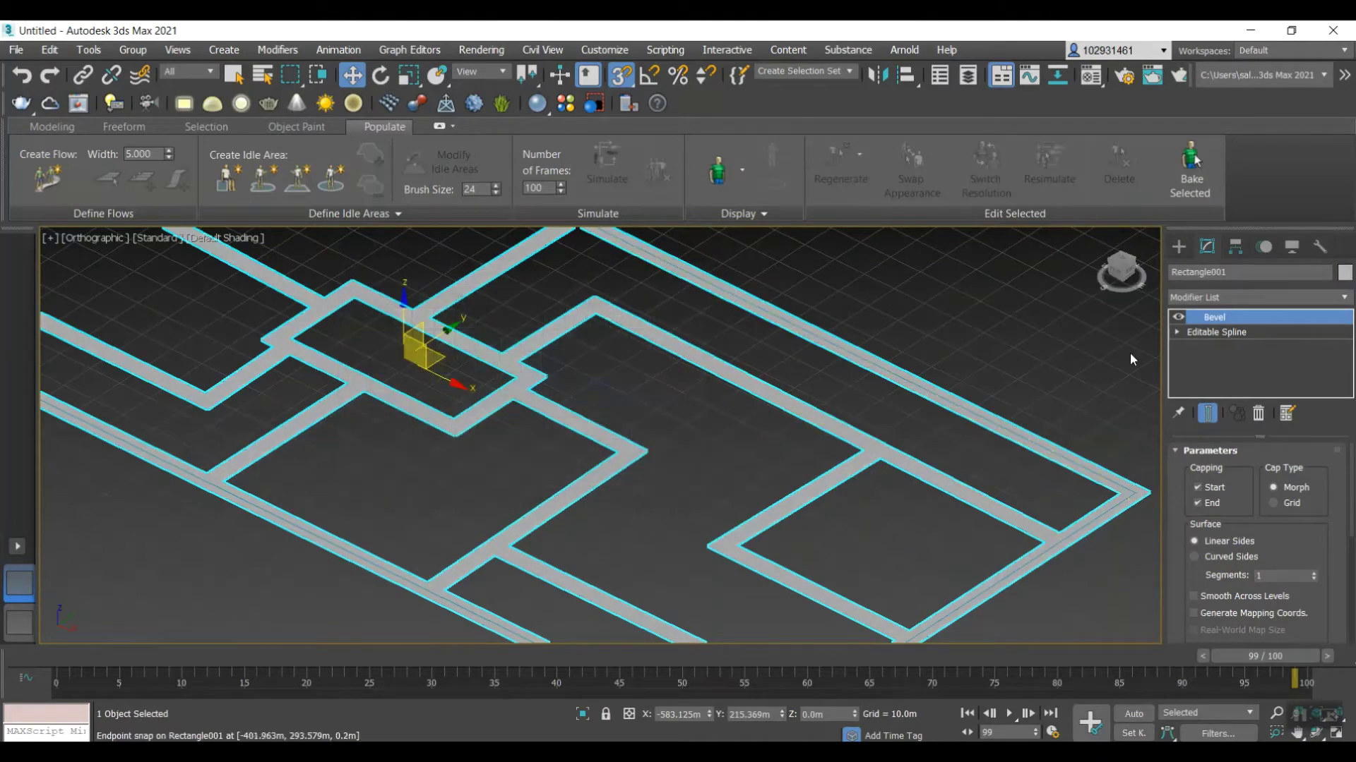
click(932, 406)
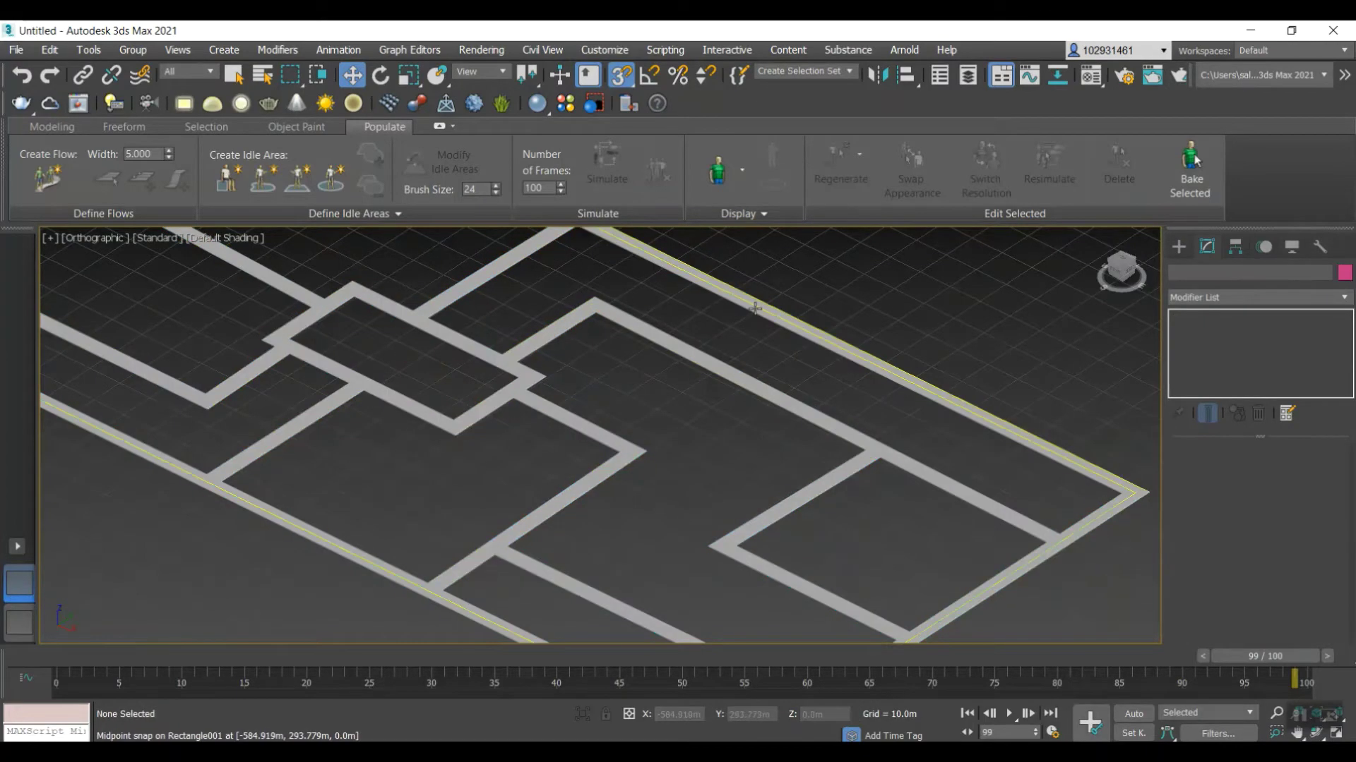
- Select the plain rectangle running within the outer walls and extrude it by 0.1 m as a floor slab
click(830, 342)
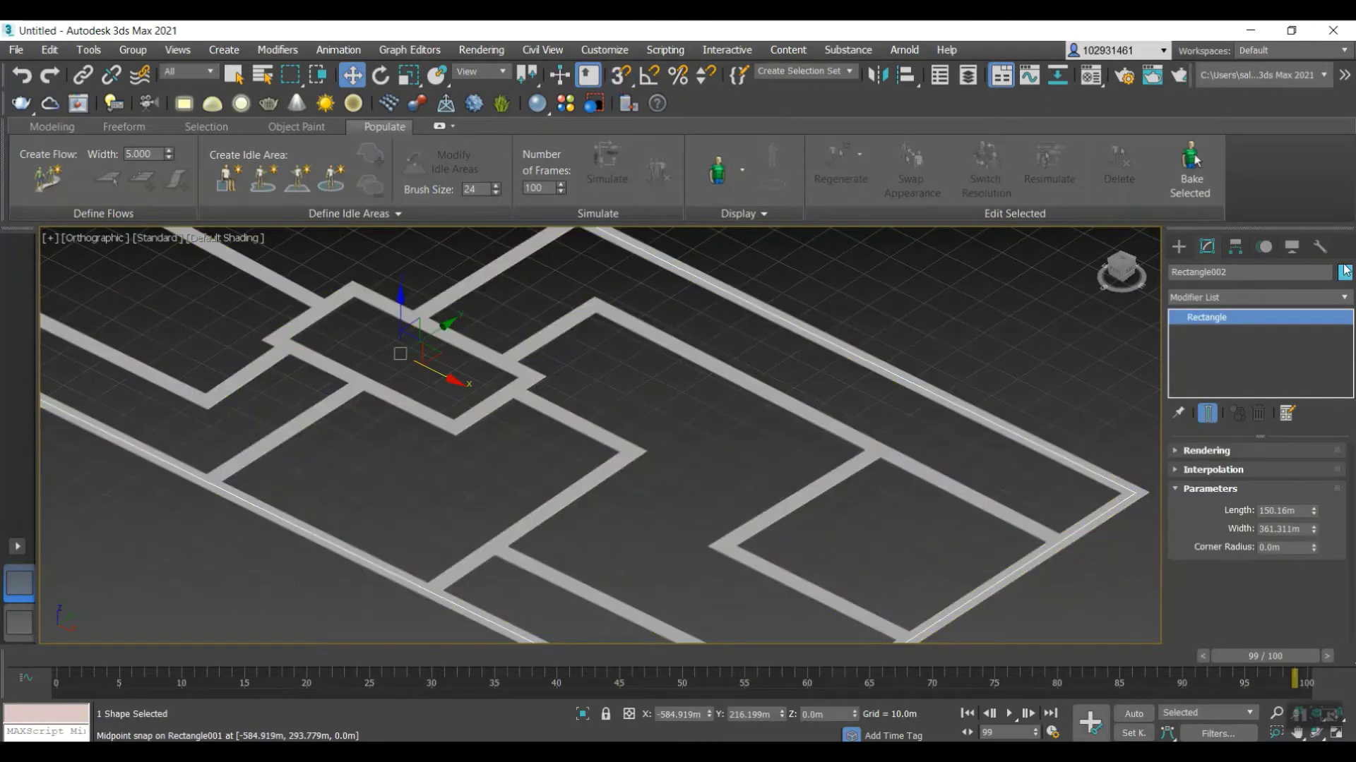
click(1255, 299)
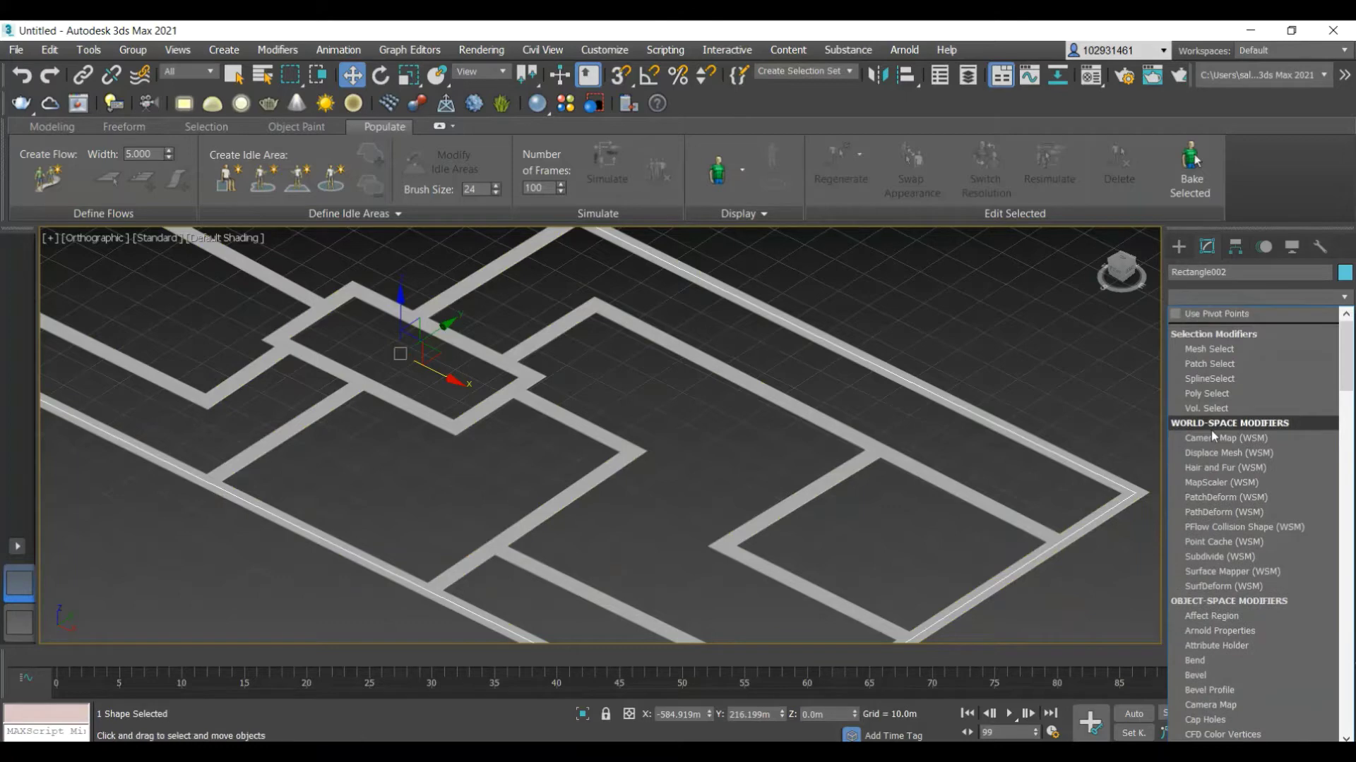
key(e)
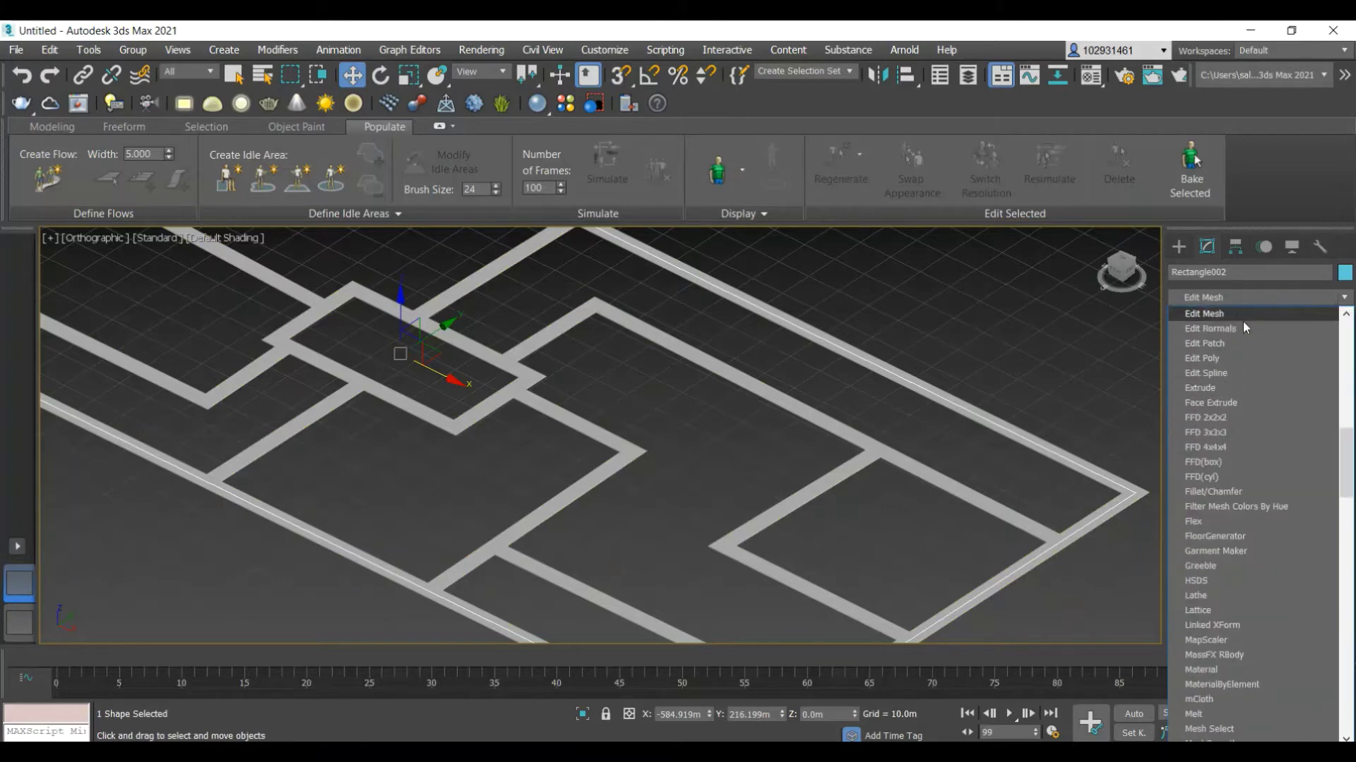
click(1251, 388)
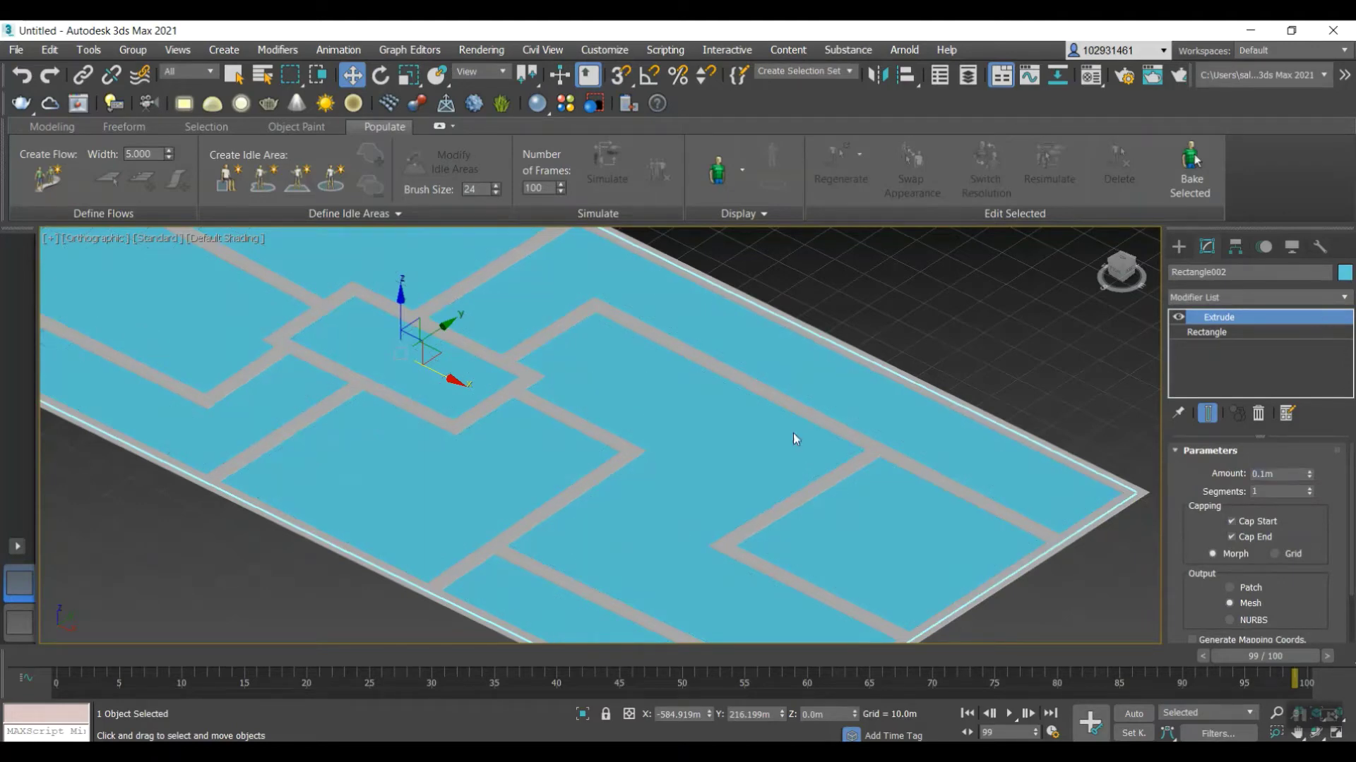
- Set the extruded floor slab's object color to dark green
click(1344, 272)
click(488, 384)
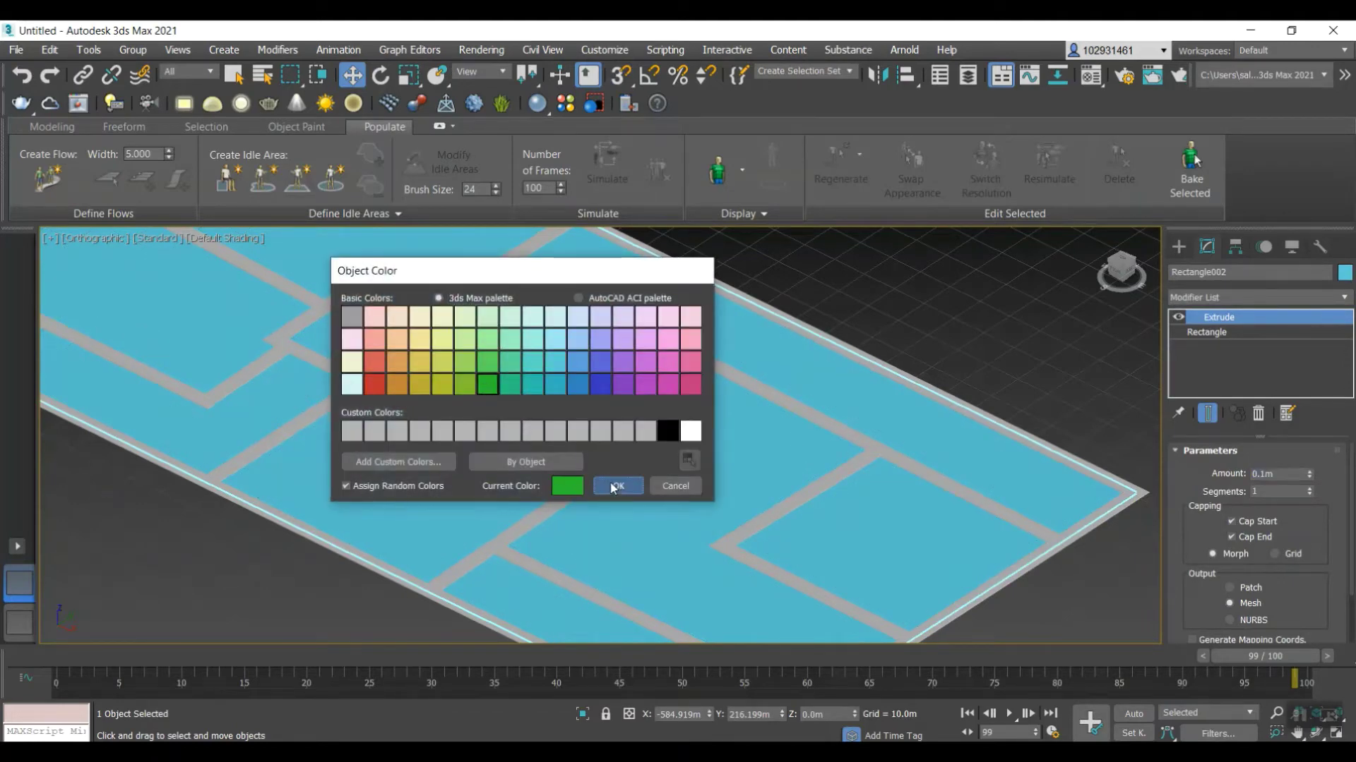
click(616, 486)
- Set the floor slab's object color to light green and clear the selection
click(1344, 272)
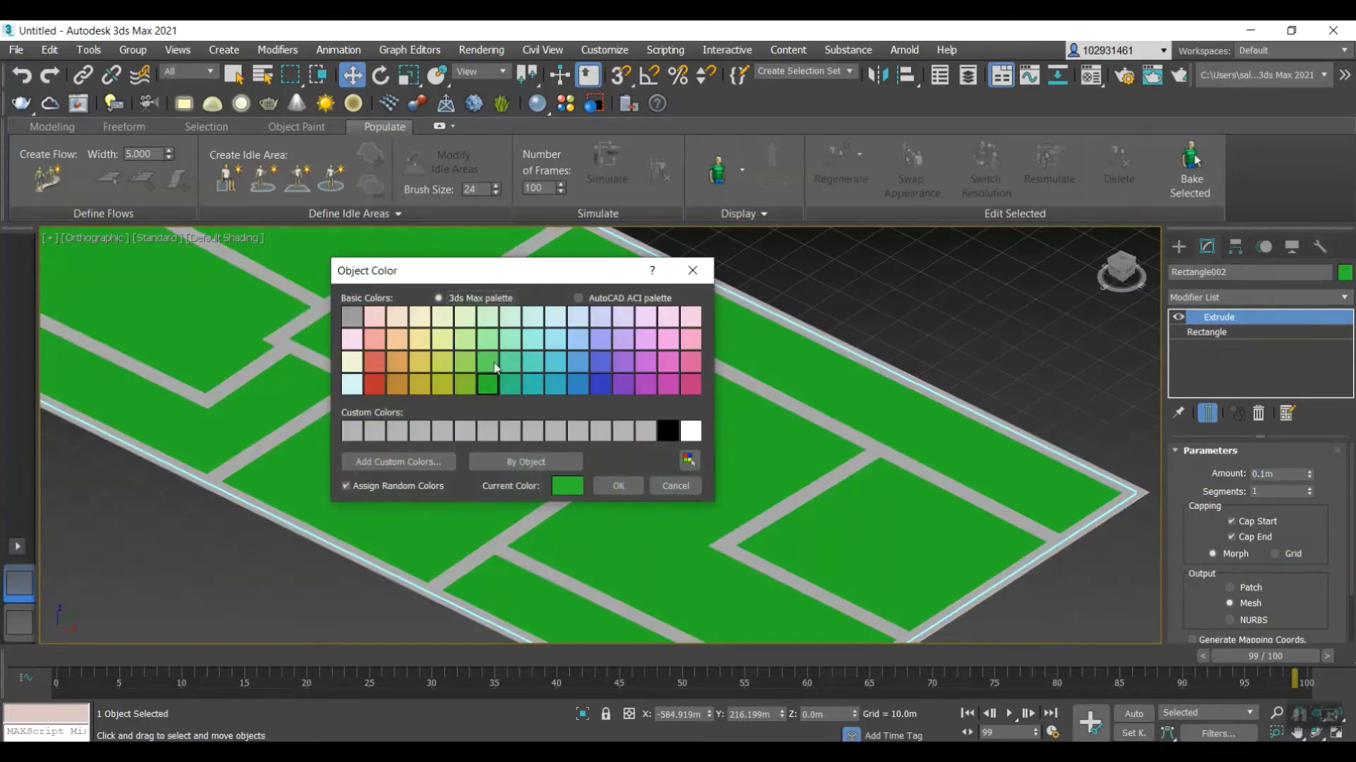
click(487, 340)
click(610, 487)
scroll(918, 388, down, 3)
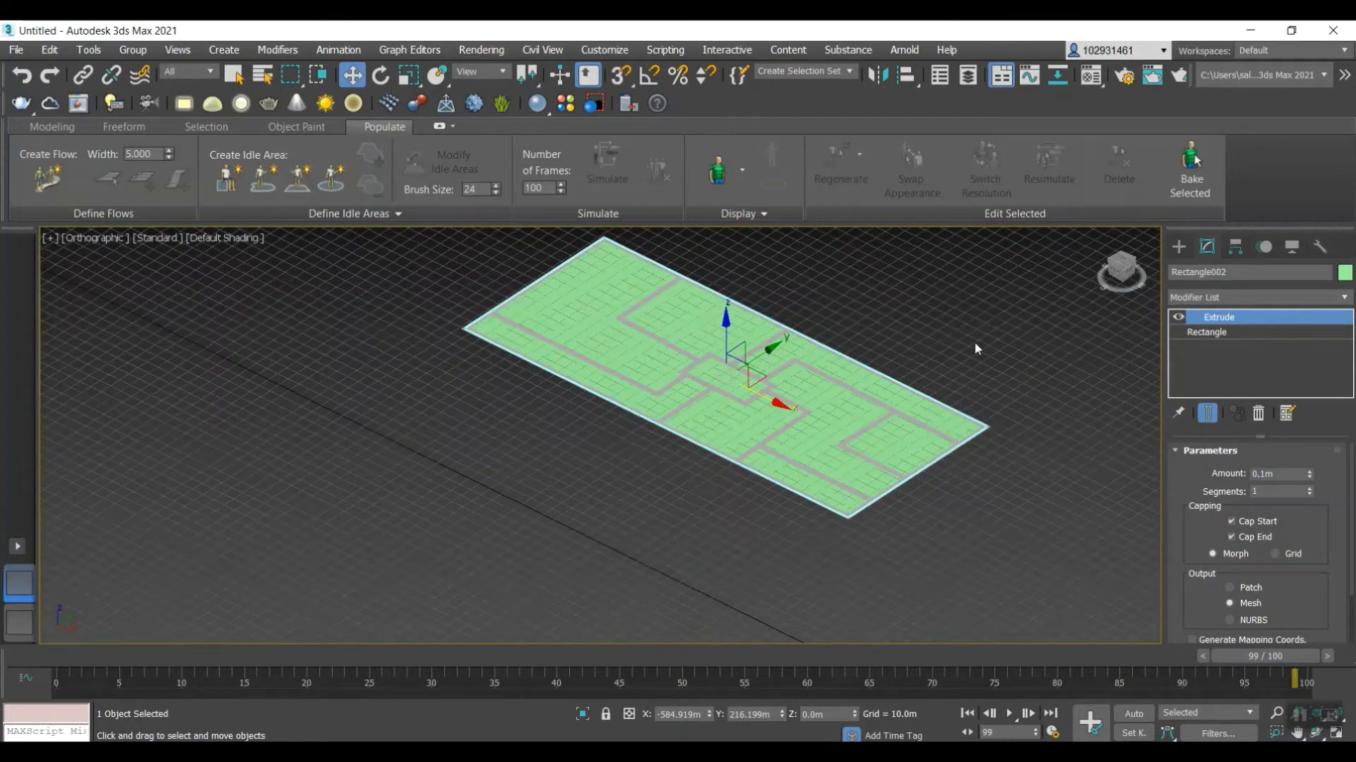
click(974, 343)
- Examine the green floor slab and gray wall strips across the whole layout
scroll(847, 432, up, 4)
scroll(849, 431, down, 3)
scroll(792, 348, up, 2)
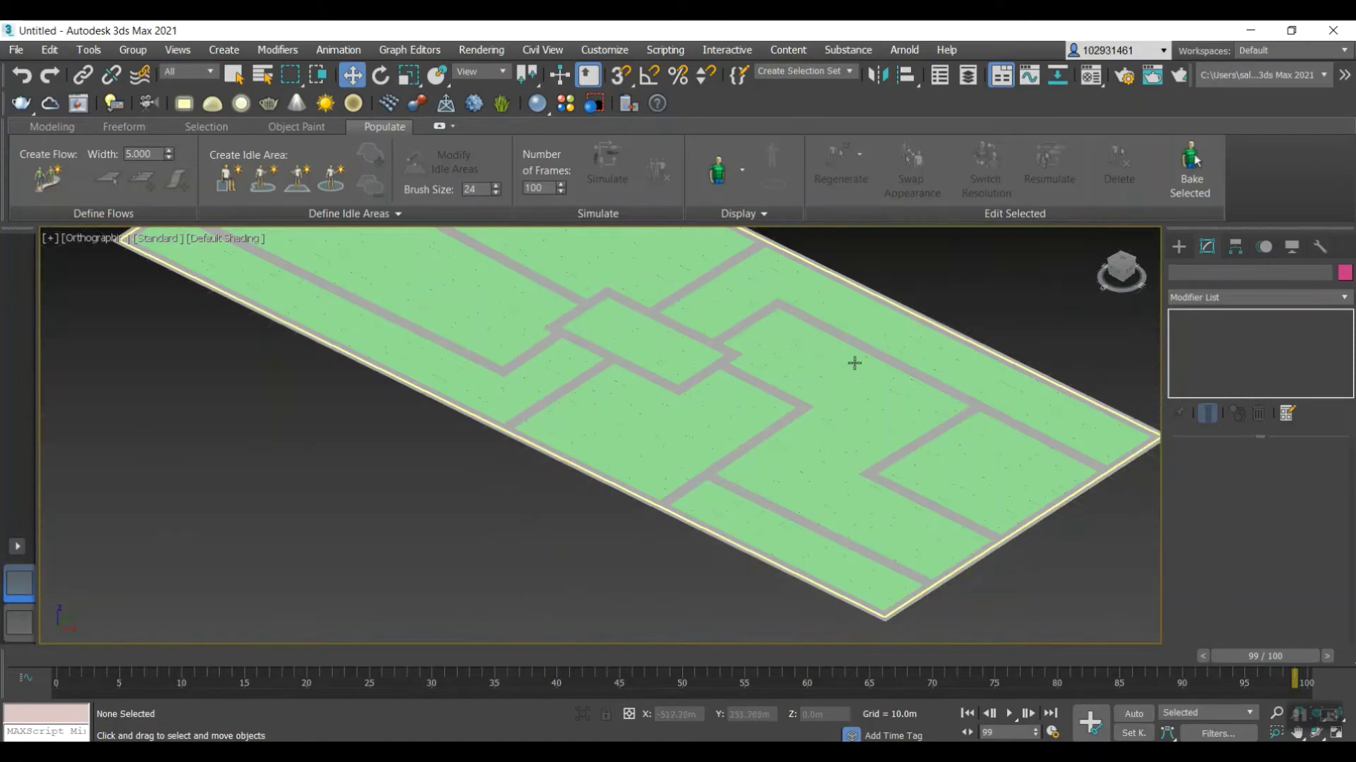
scroll(887, 336, down, 4)
scroll(791, 466, up, 6)
scroll(1023, 325, down, 7)
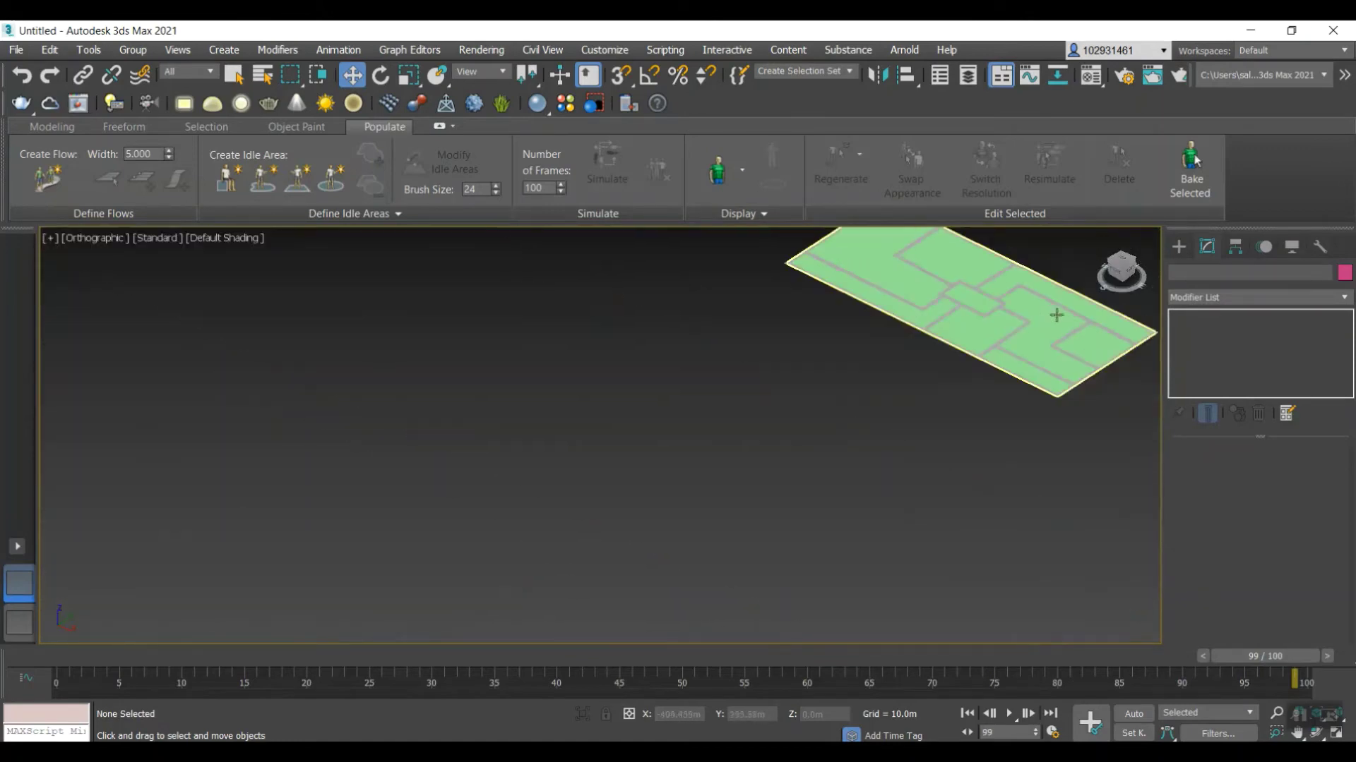
scroll(1010, 319, up, 2)
scroll(1076, 265, up, 5)
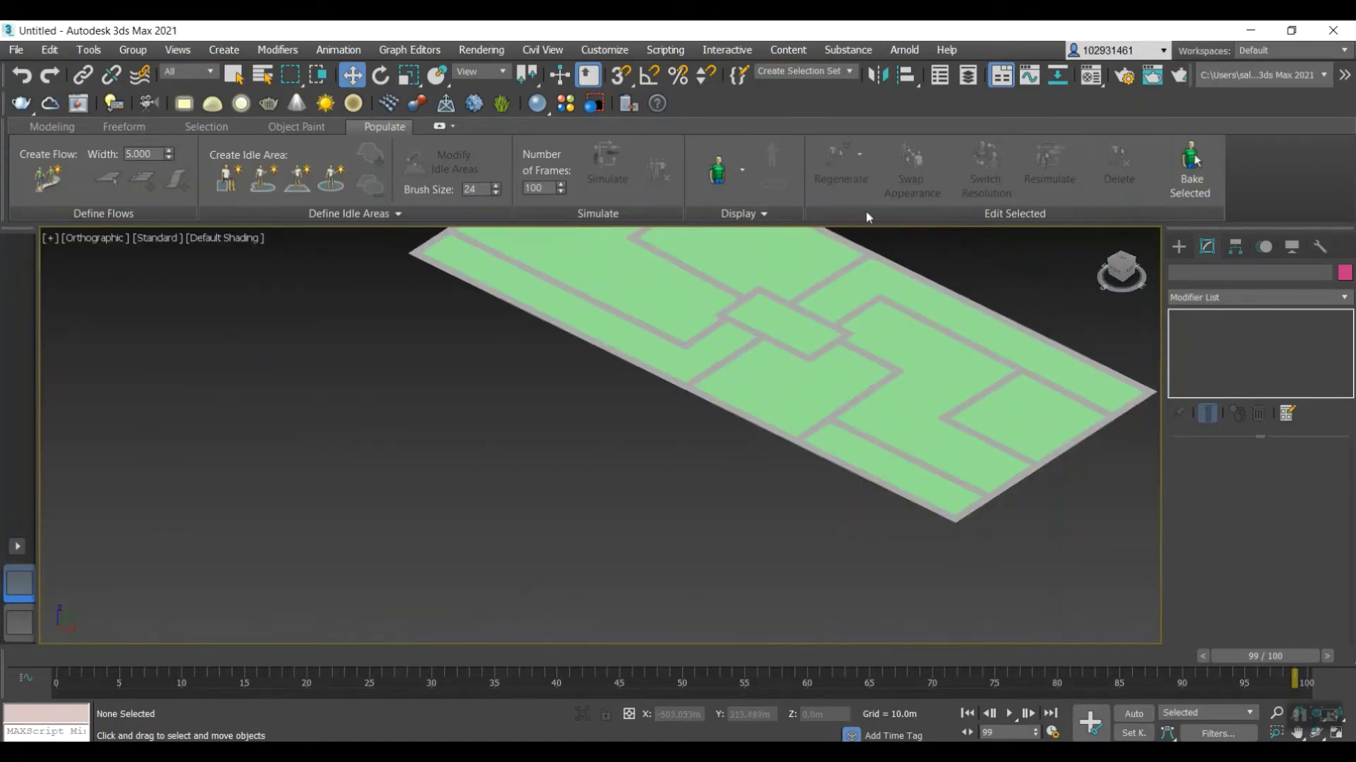
- Create a Target camera beyond the slab's near corner, aimed at the small rectangle in the middle of the layout
click(1179, 246)
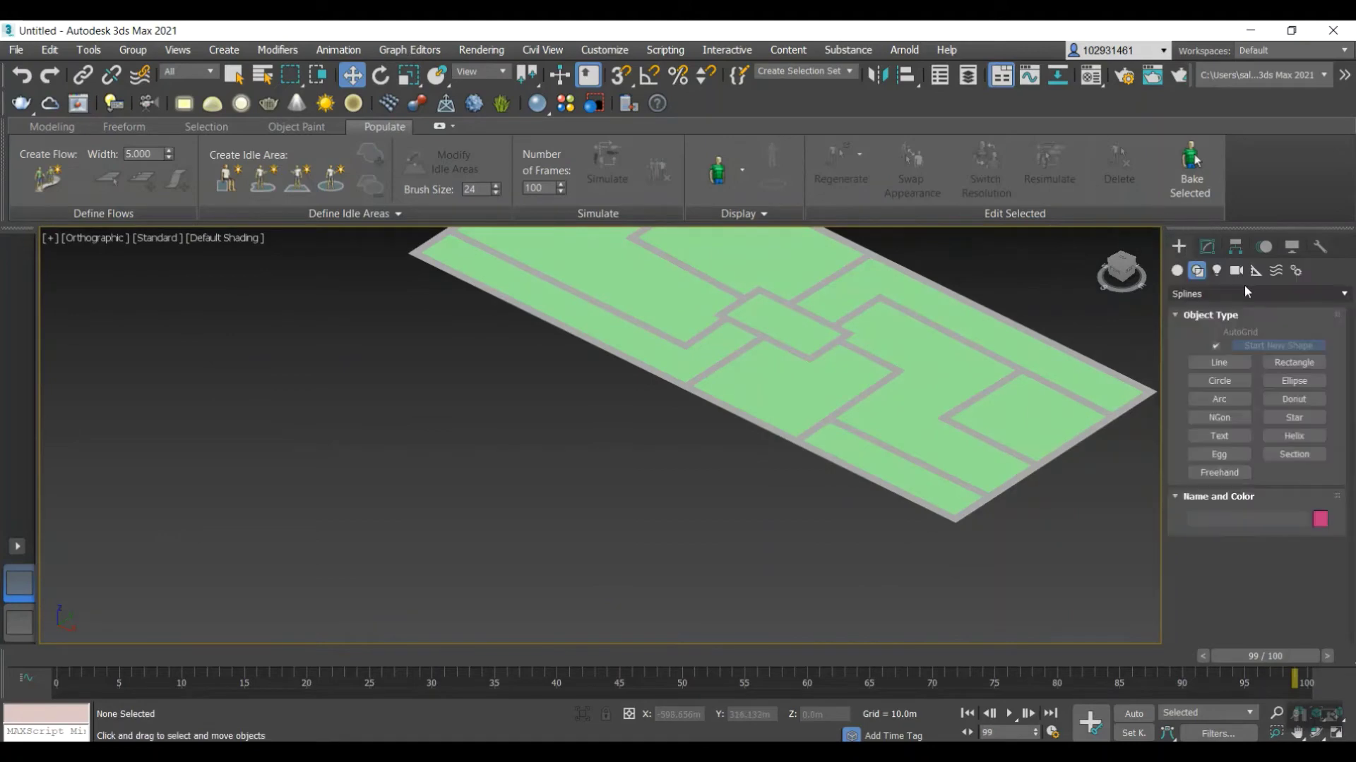
click(1236, 271)
click(1292, 348)
scroll(923, 351, down, 5)
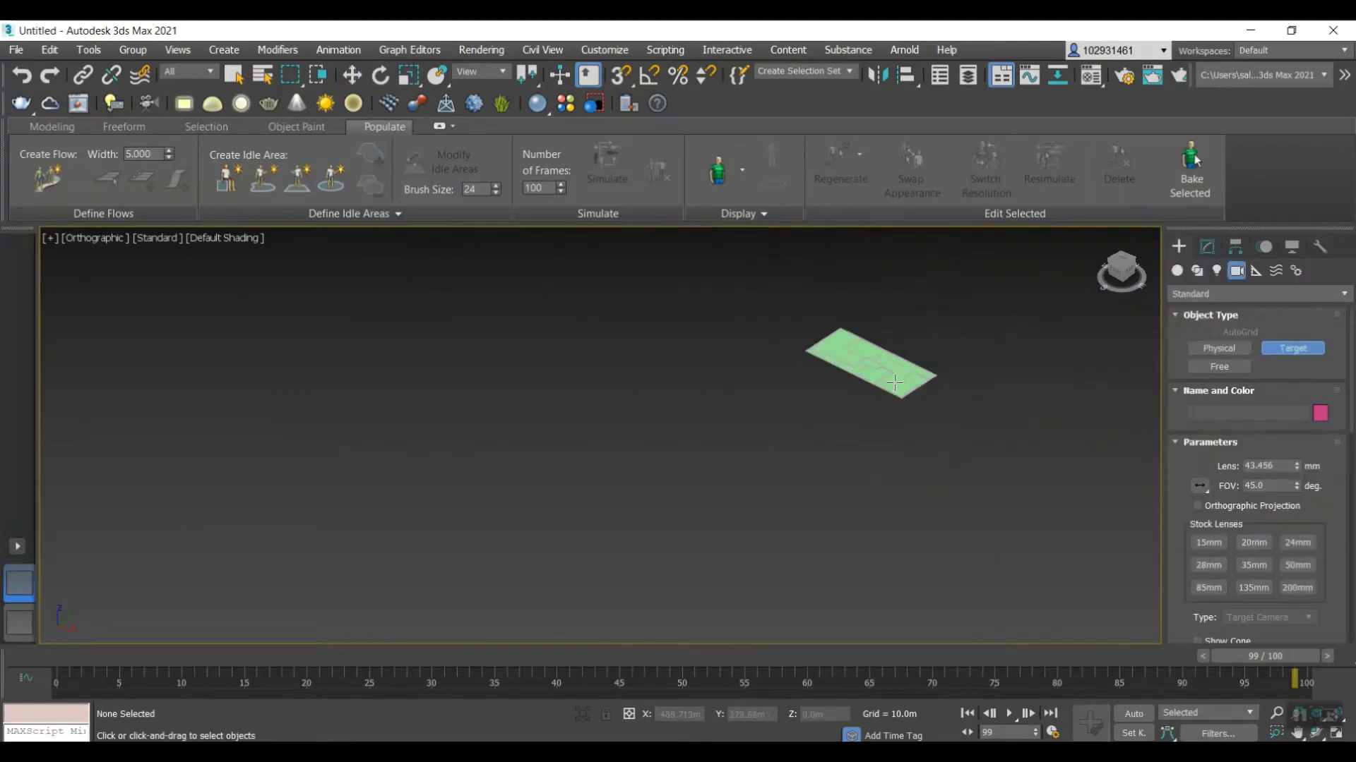
scroll(923, 351, up, 4)
drag(1000, 460, 801, 356)
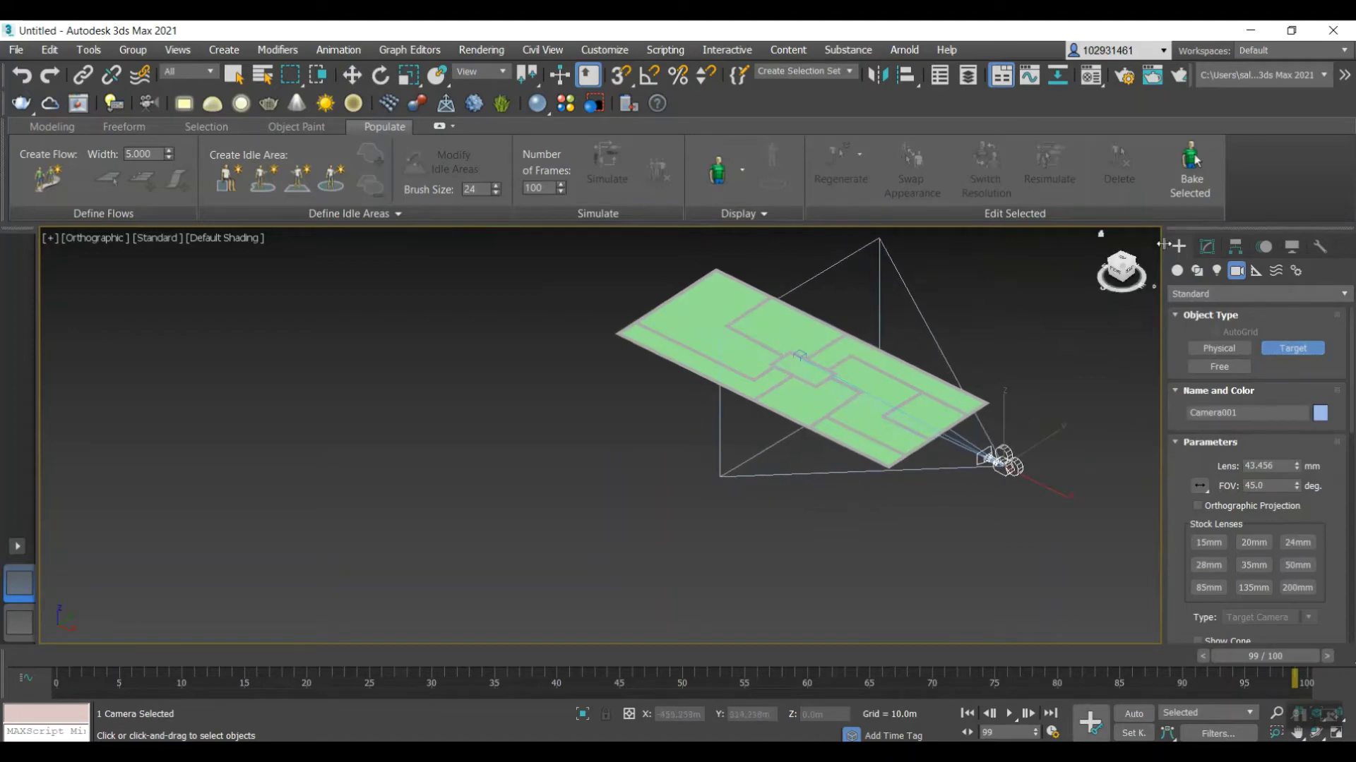
- Switch to the four-viewport layout and set the Perspective viewport to look through Camera001
click(17, 547)
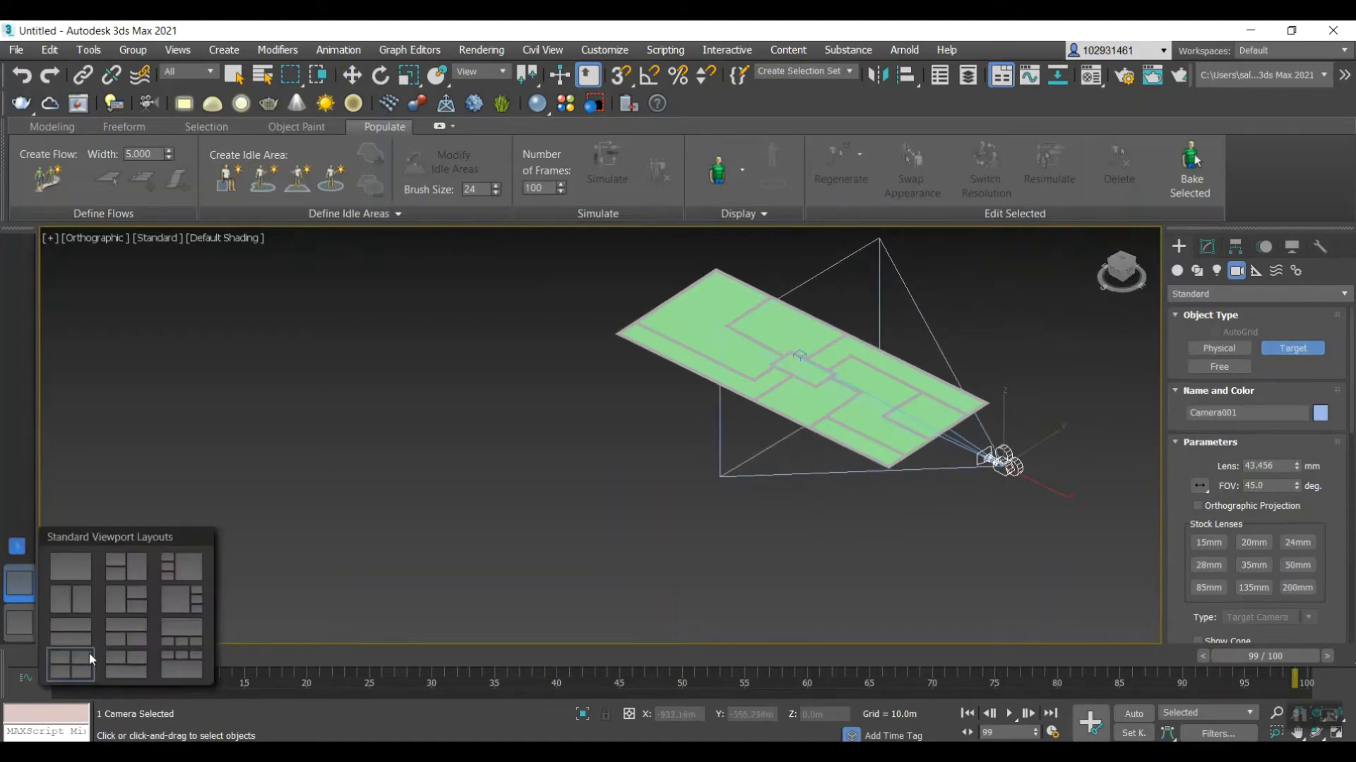
click(80, 679)
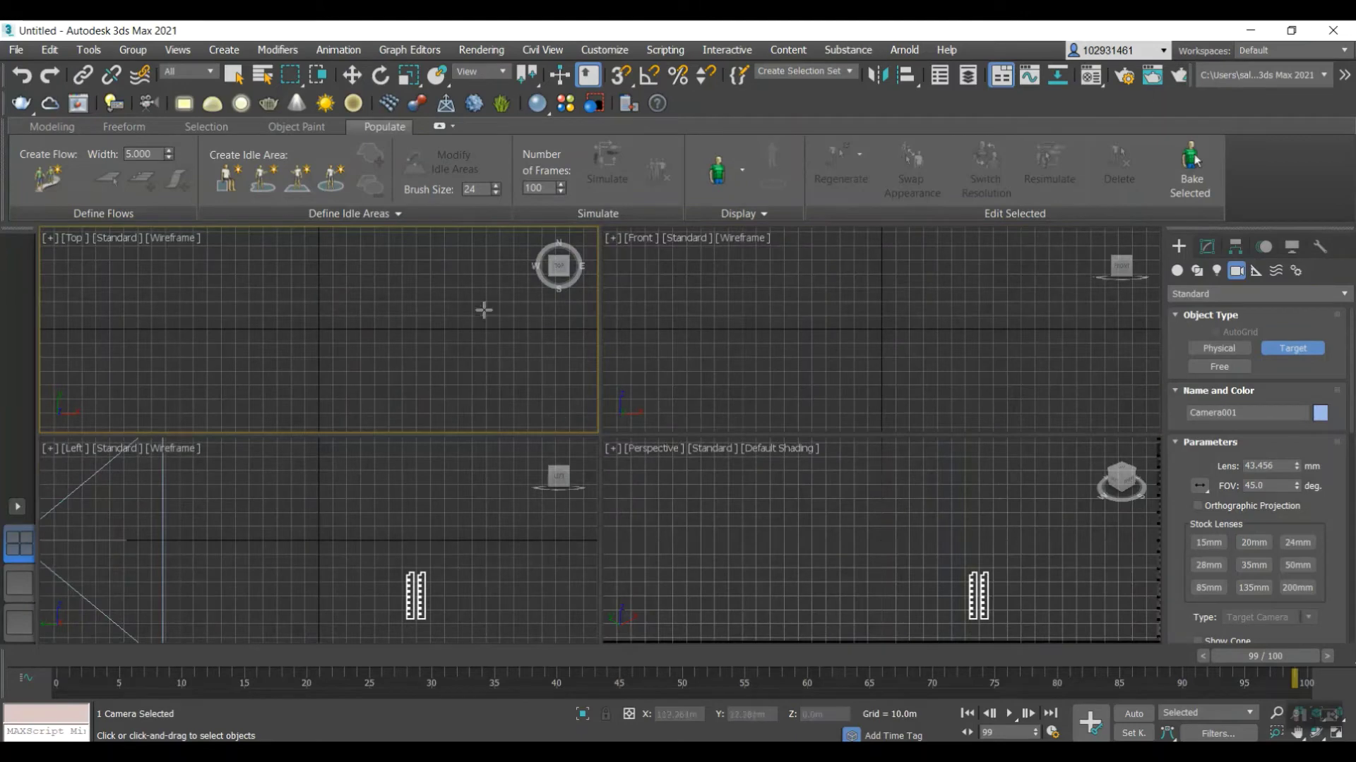
click(651, 448)
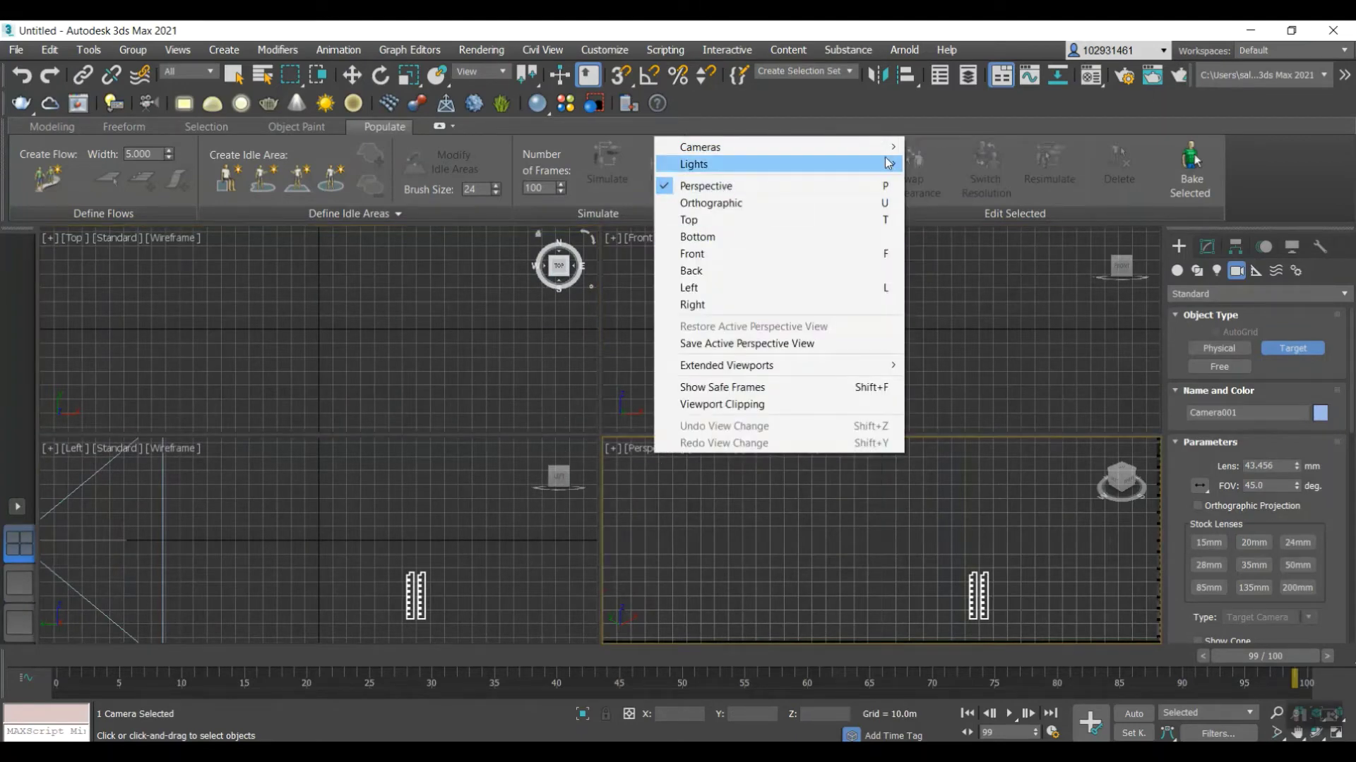
mouse_move(706, 147)
click(939, 147)
- In the Front view, raise the camera to about Z 66.3 m and move it outward to about X -232 m
scroll(782, 343, down, 9)
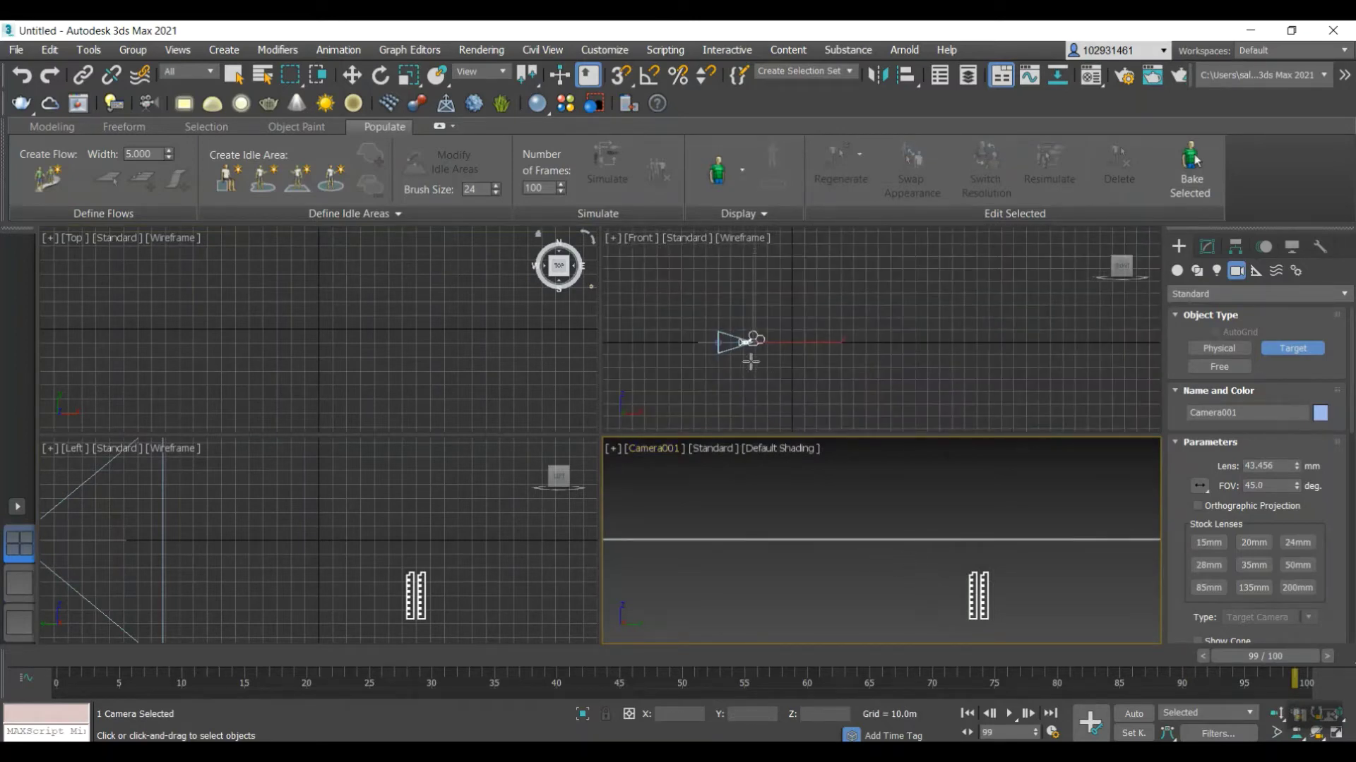
scroll(756, 338, up, 4)
click(351, 74)
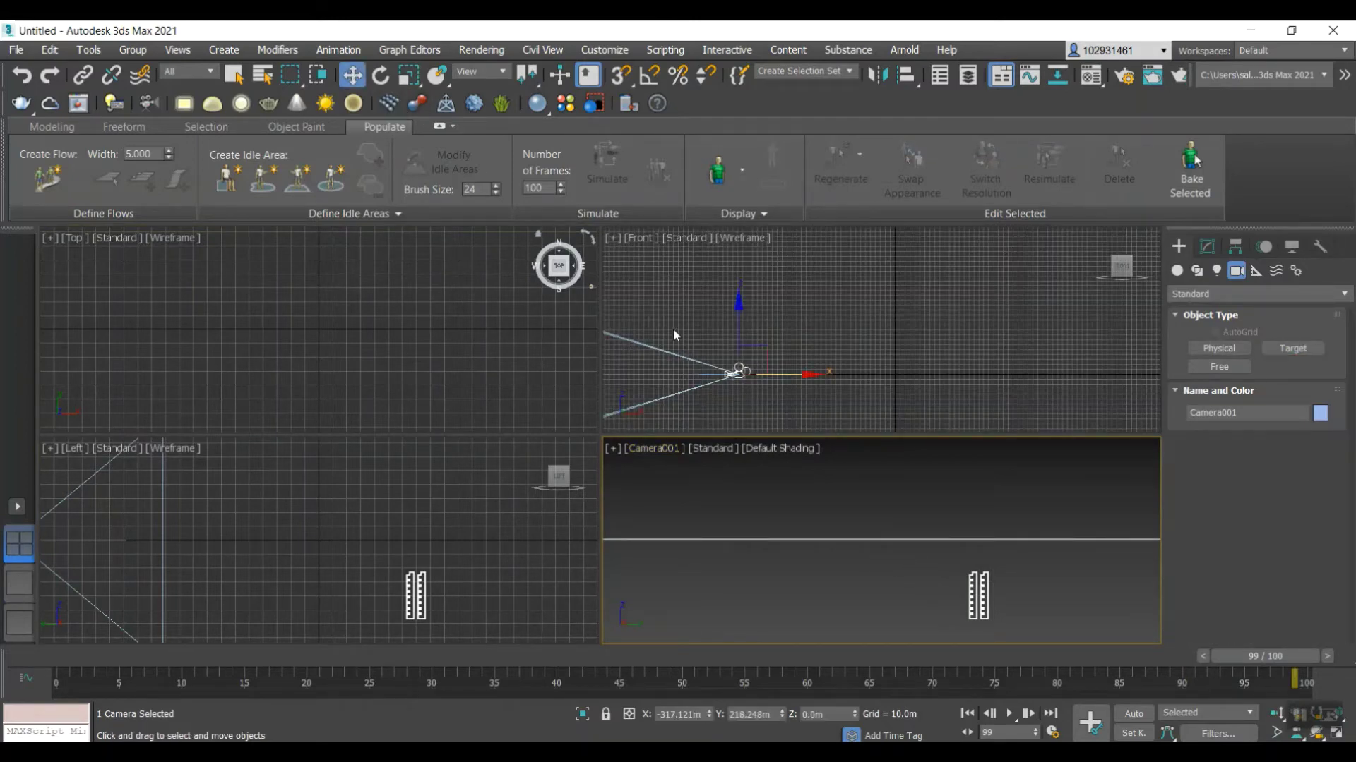
drag(737, 304, 741, 275)
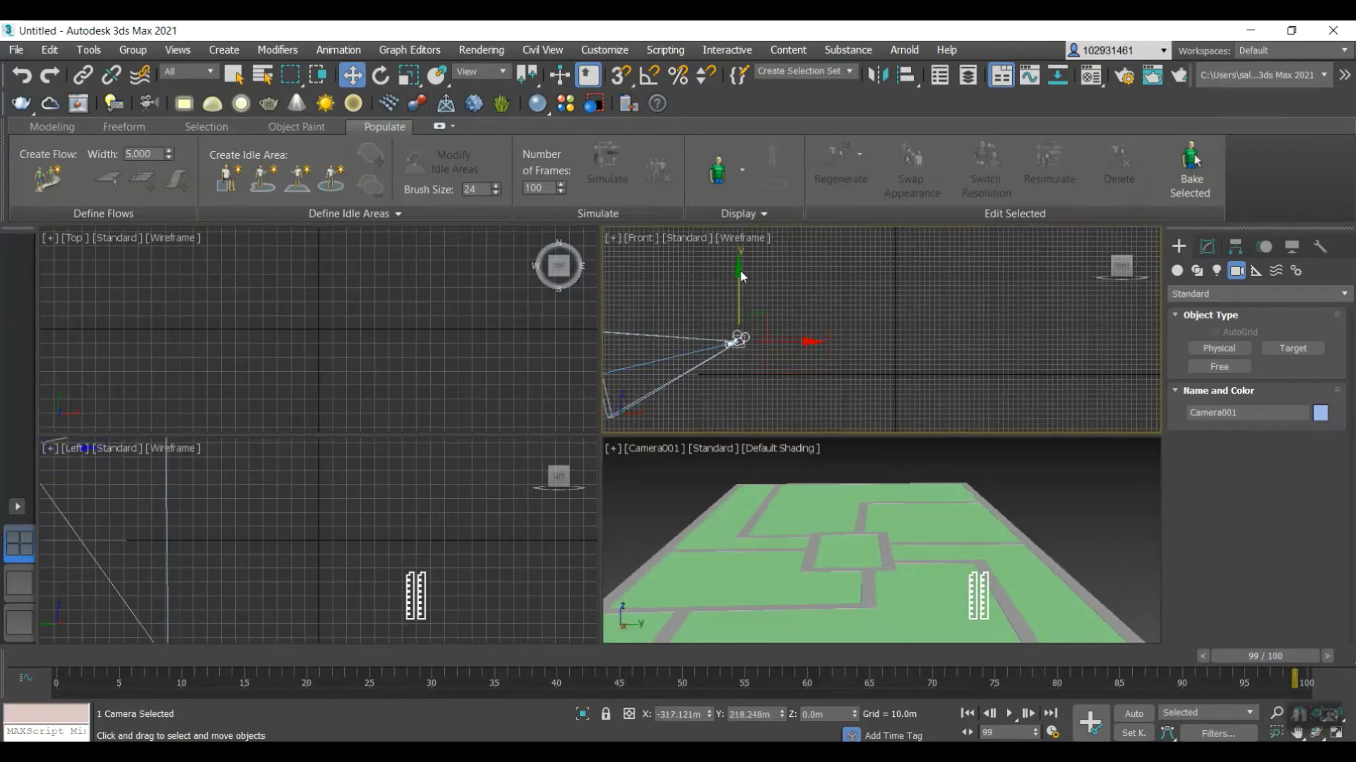
drag(804, 341, 847, 340)
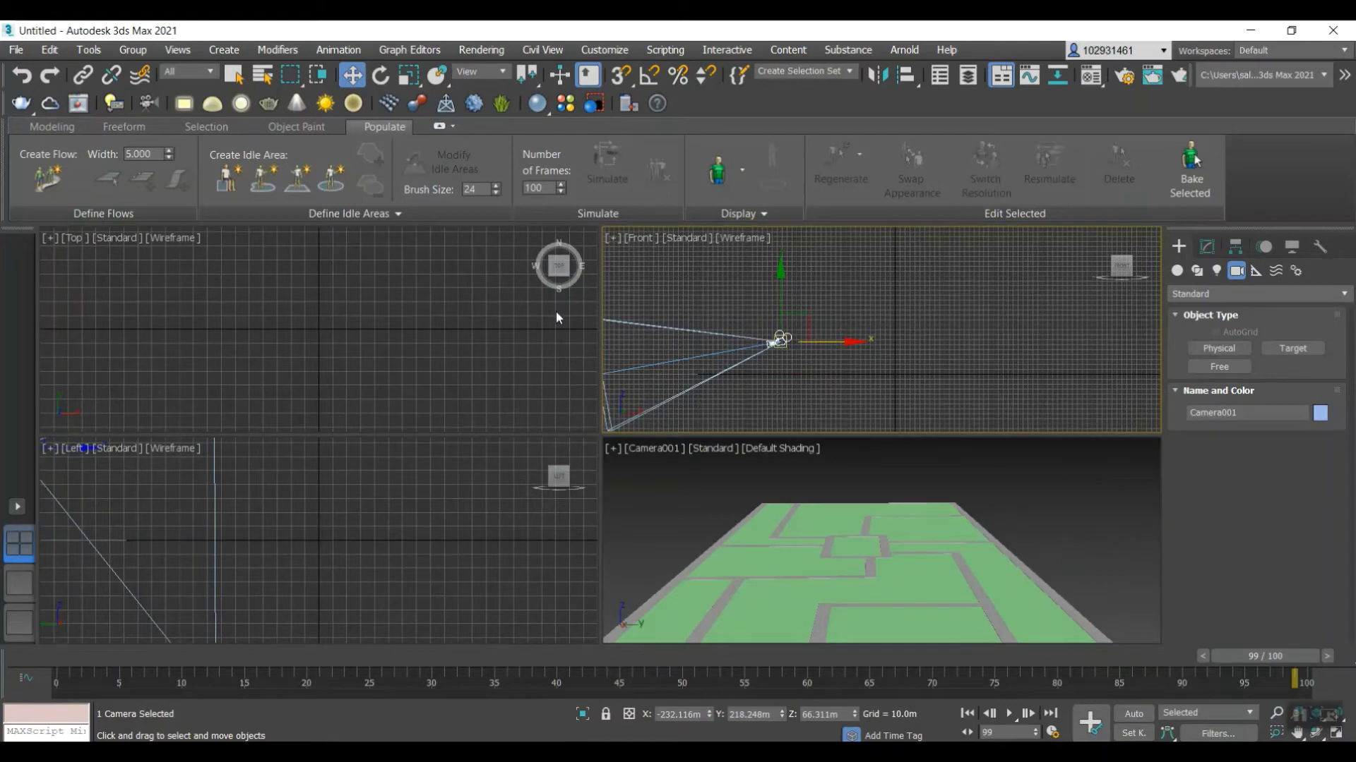
- In the Top view, reposition the camera diagonally beyond the slab's corner, at about X -384 m, Y 323 m
scroll(329, 340, down, 10)
scroll(215, 295, up, 5)
scroll(473, 398, down, 3)
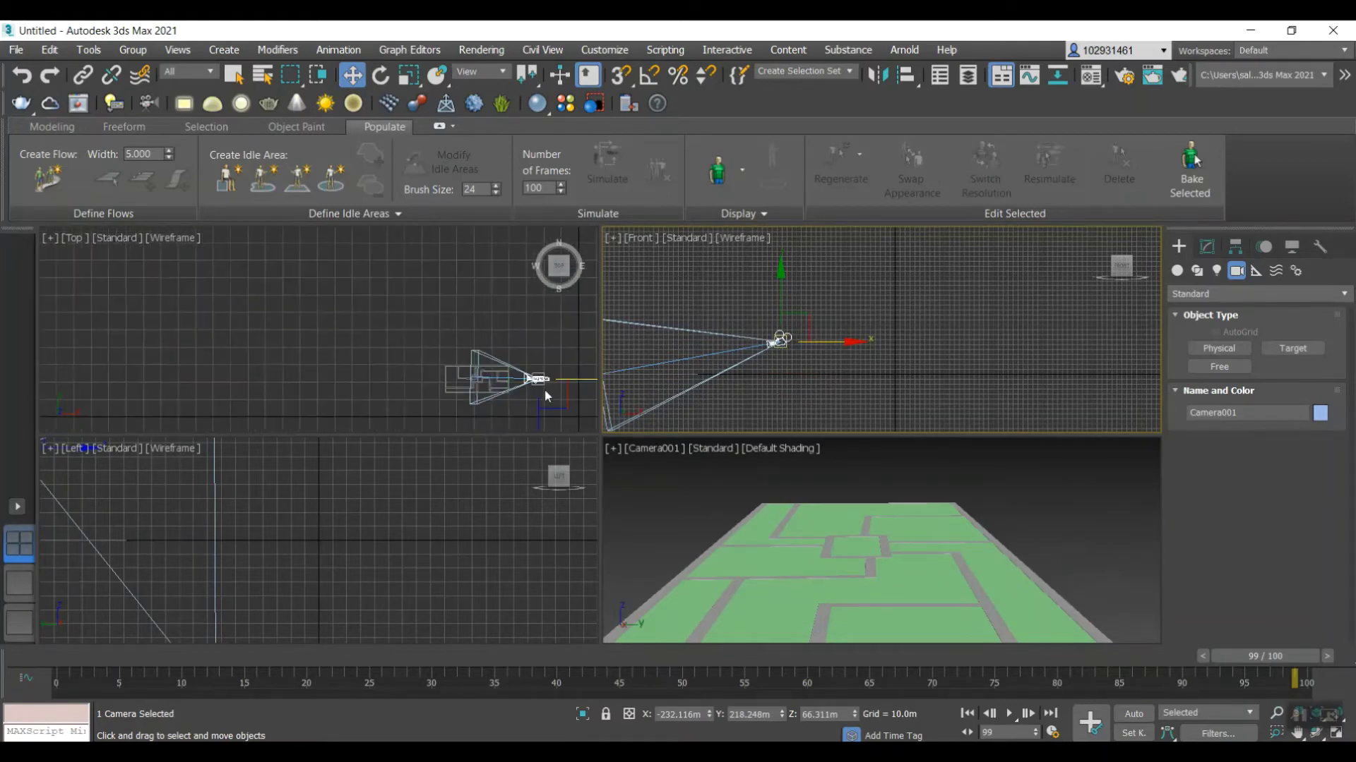
scroll(545, 390, up, 5)
drag(520, 359, 454, 310)
- Move the camera's target along Y into the central rectangle, to about Y 206.7 m
scroll(345, 239, up, 5)
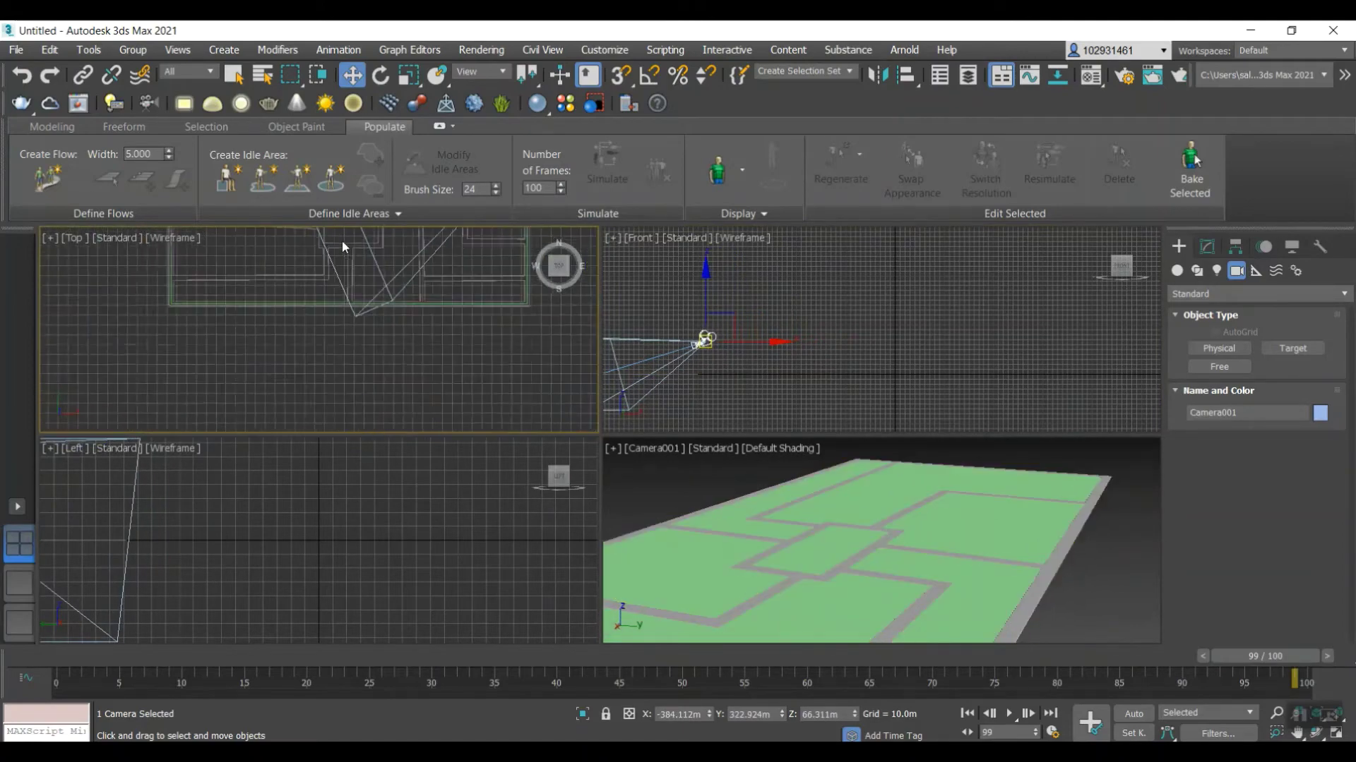
scroll(343, 247, up, 5)
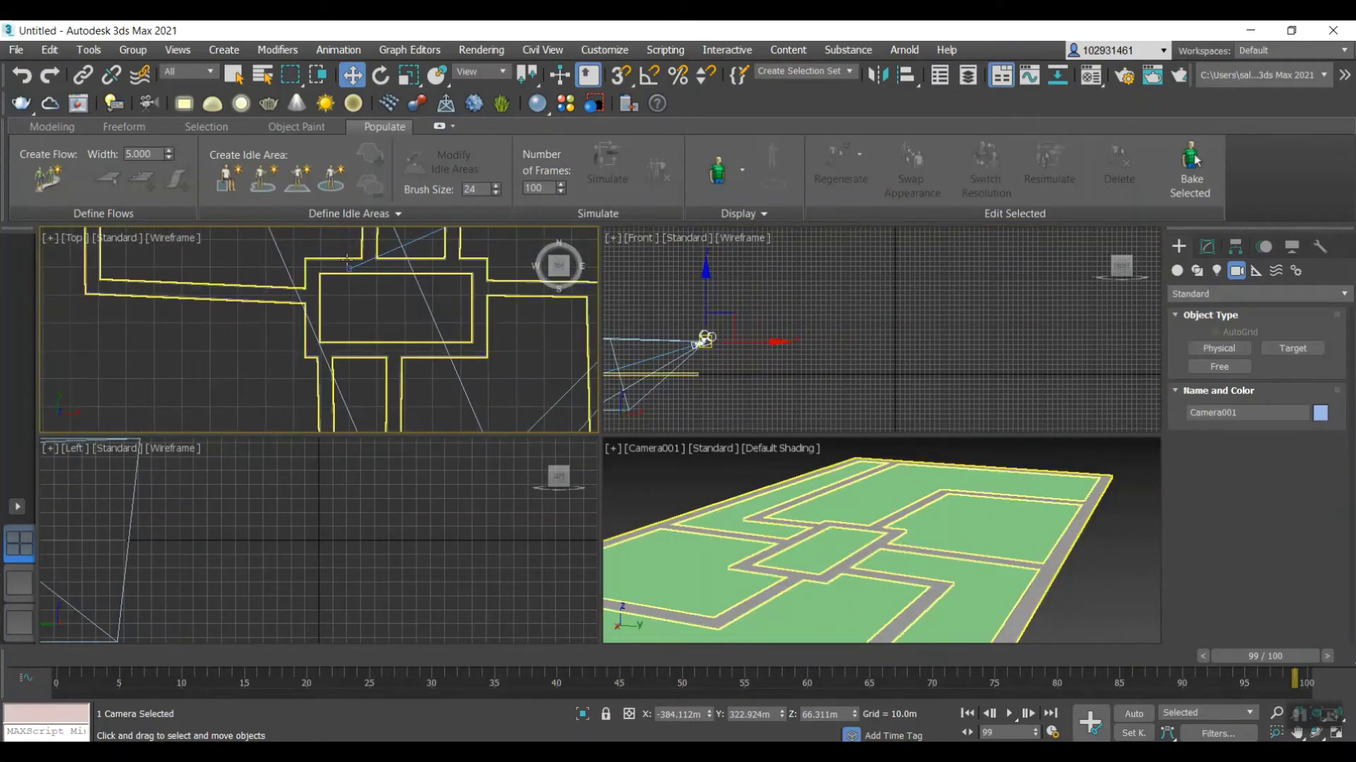
click(349, 268)
drag(347, 247, 350, 308)
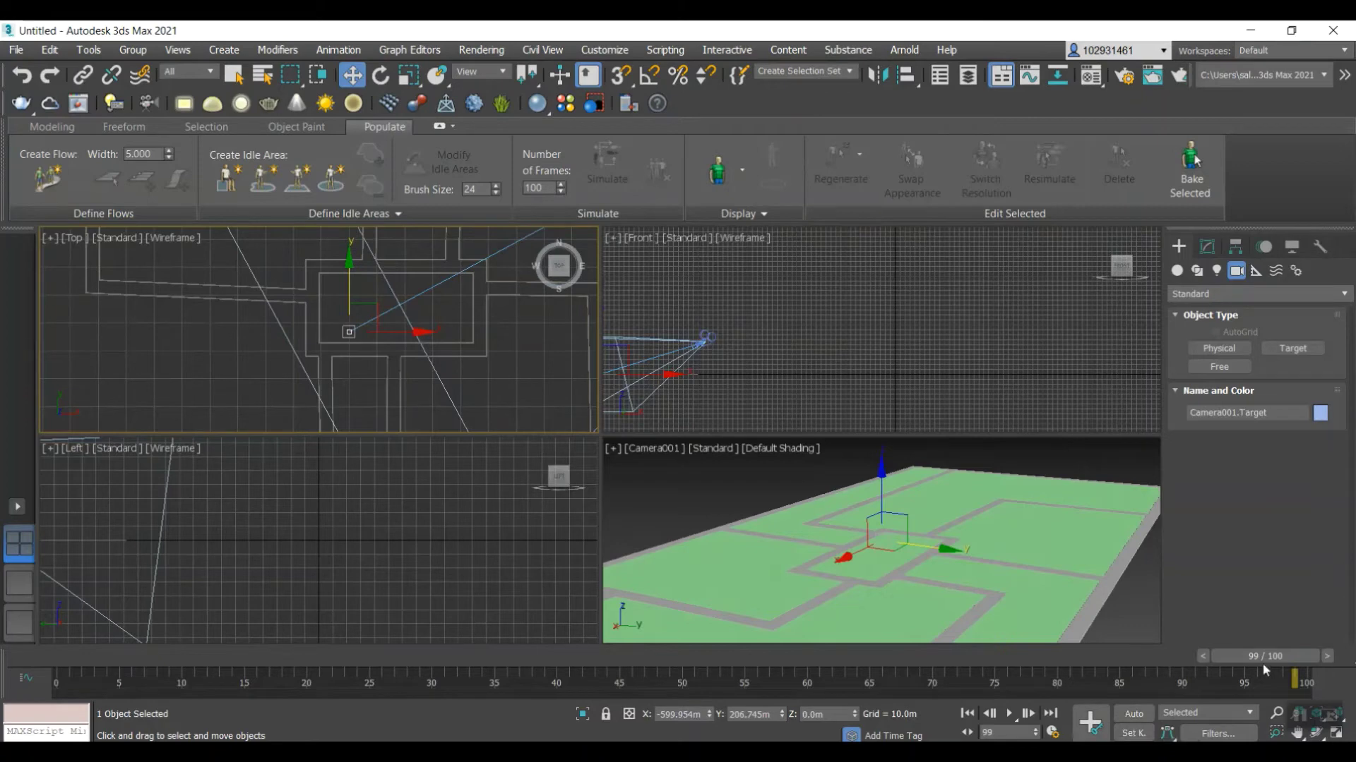
- Return the animation to frame 0, turn on Auto Key recording and select the camera
drag(1262, 656, 74, 656)
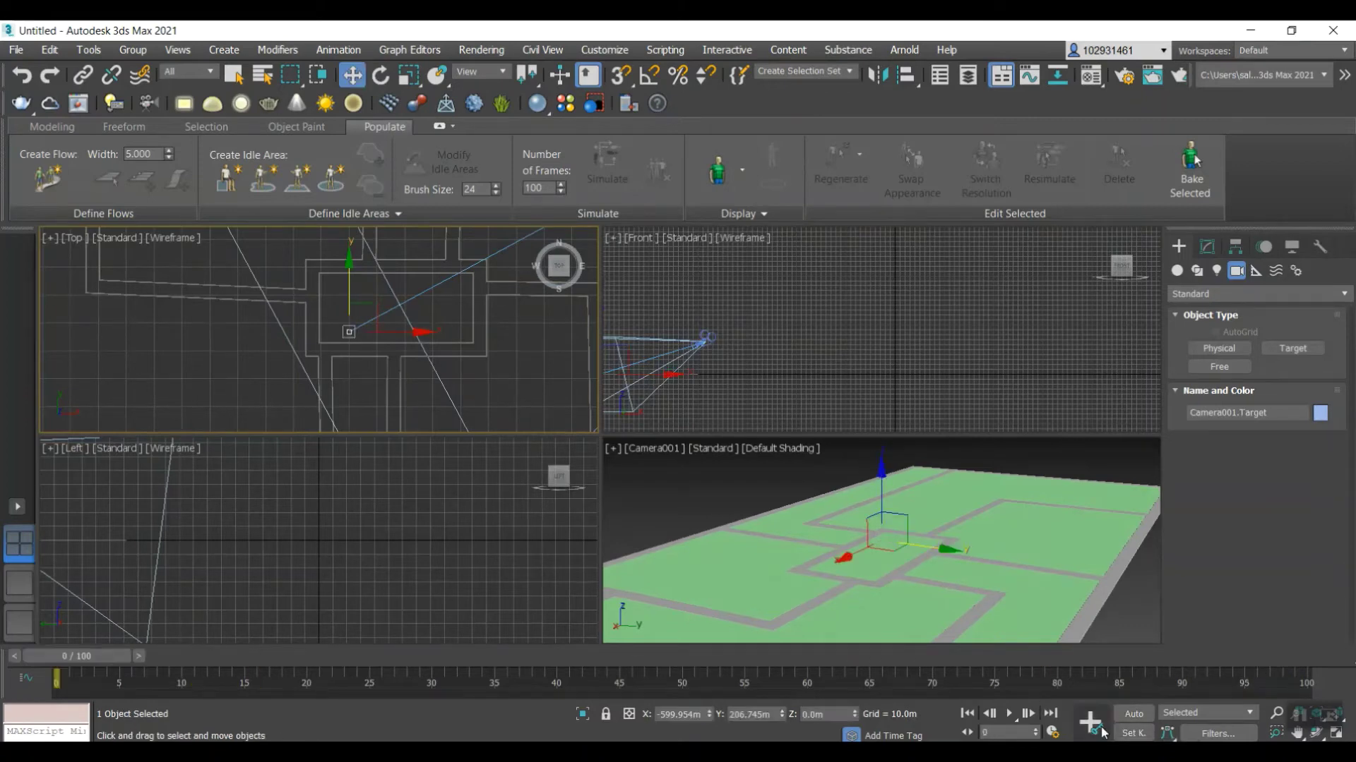
click(1133, 714)
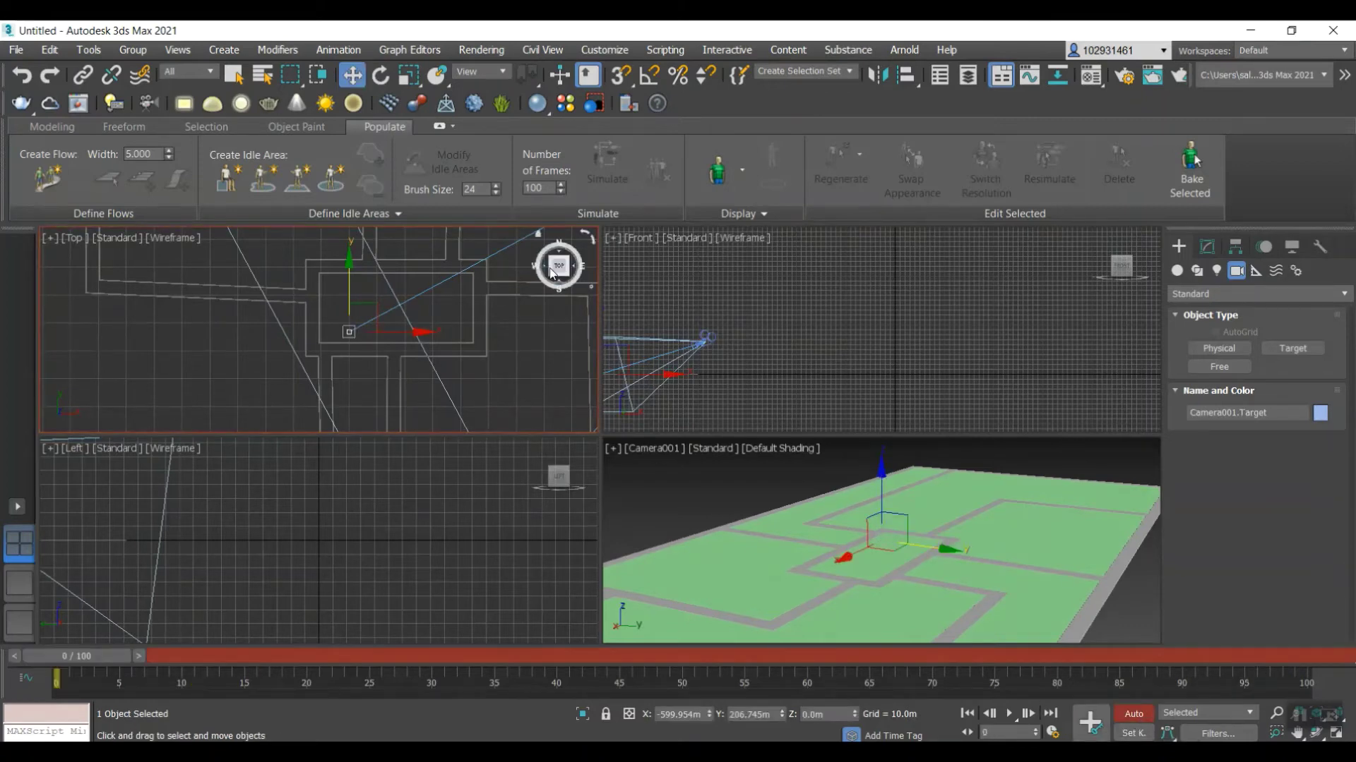
scroll(415, 321, down, 8)
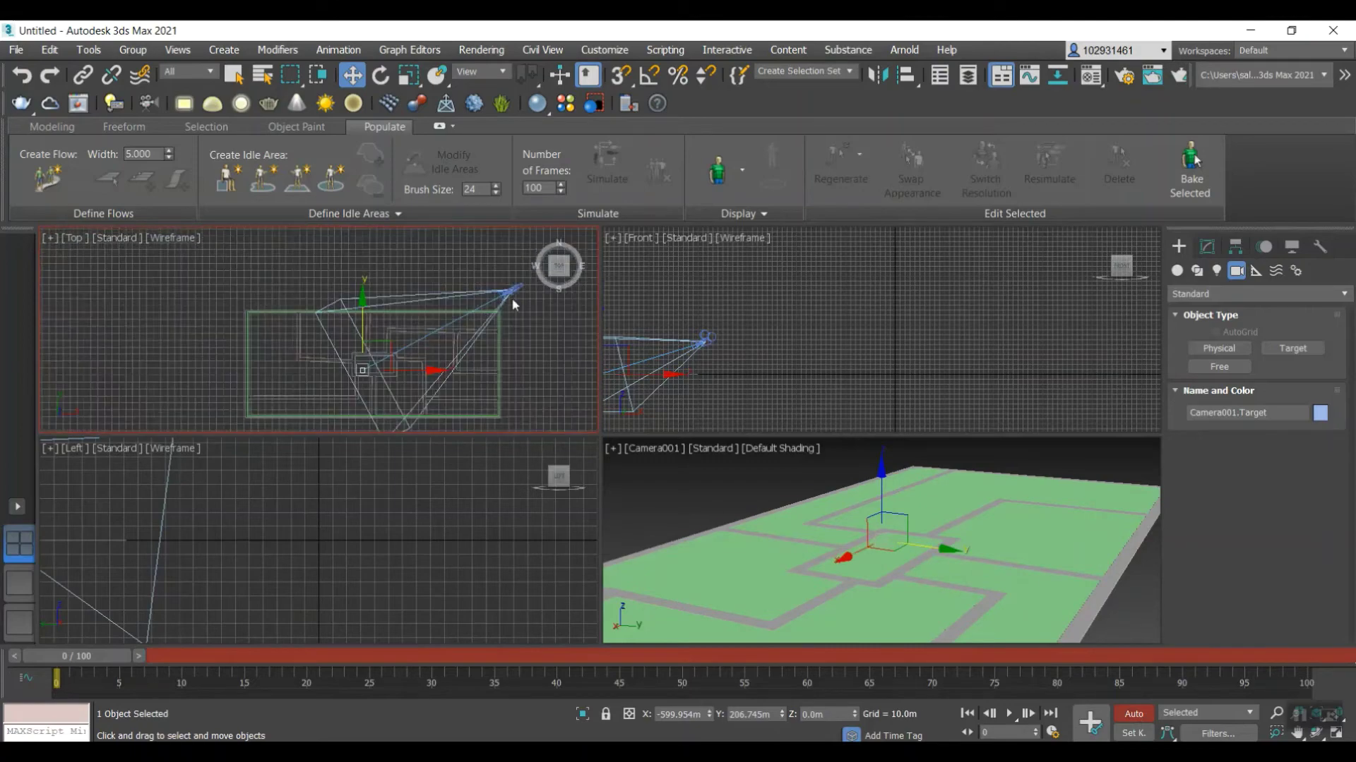
click(498, 286)
scroll(473, 294, down, 3)
scroll(471, 294, up, 4)
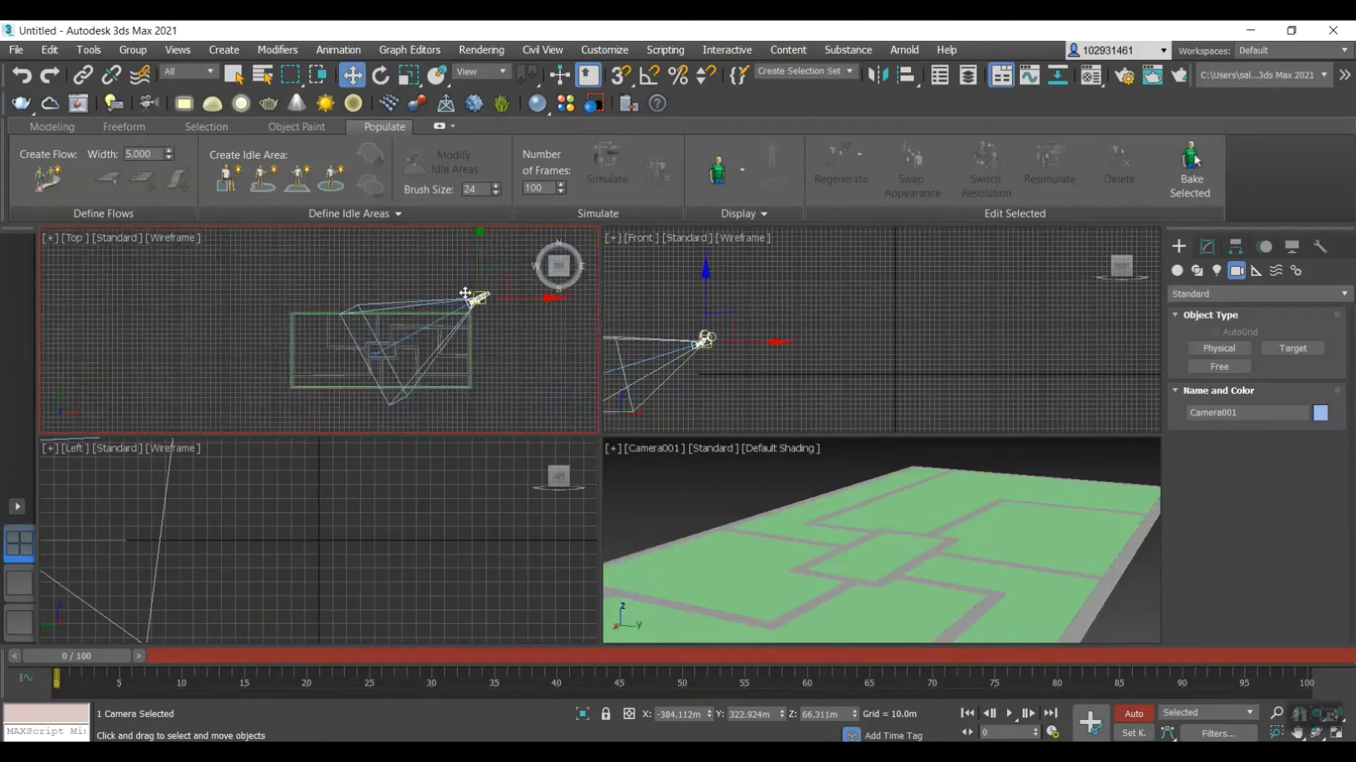
drag(549, 302, 462, 230)
scroll(471, 269, down, 4)
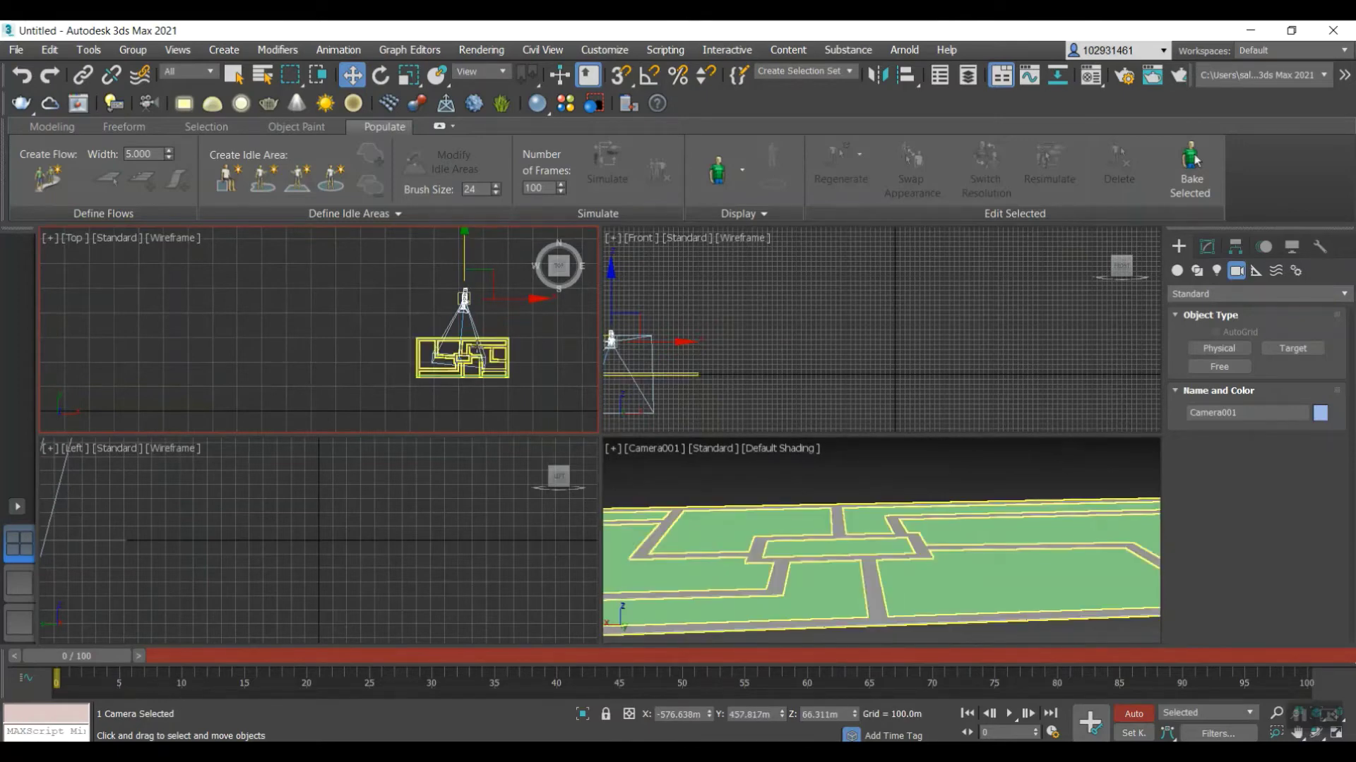
key(ctrl+z)
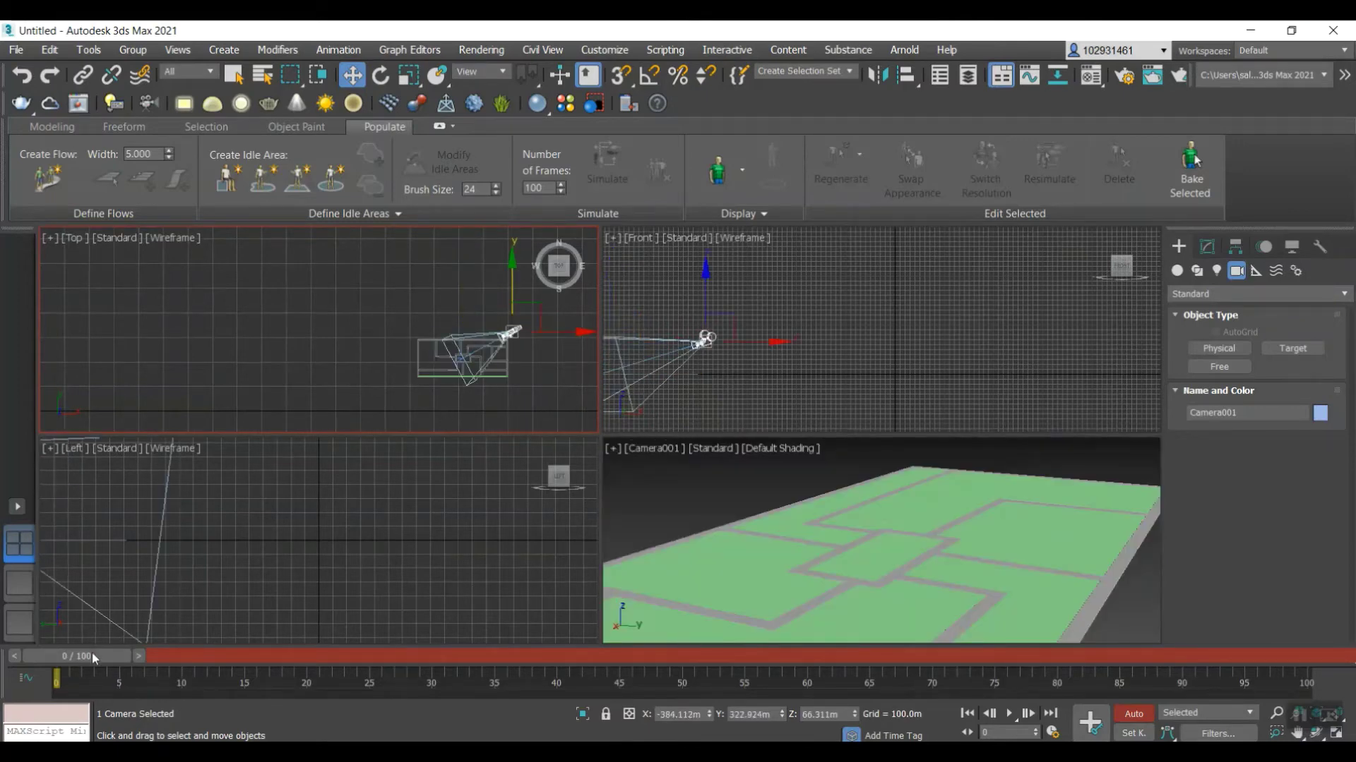
- At frame 20, keyframe the camera moved along X to about -580 m
drag(94, 657, 331, 637)
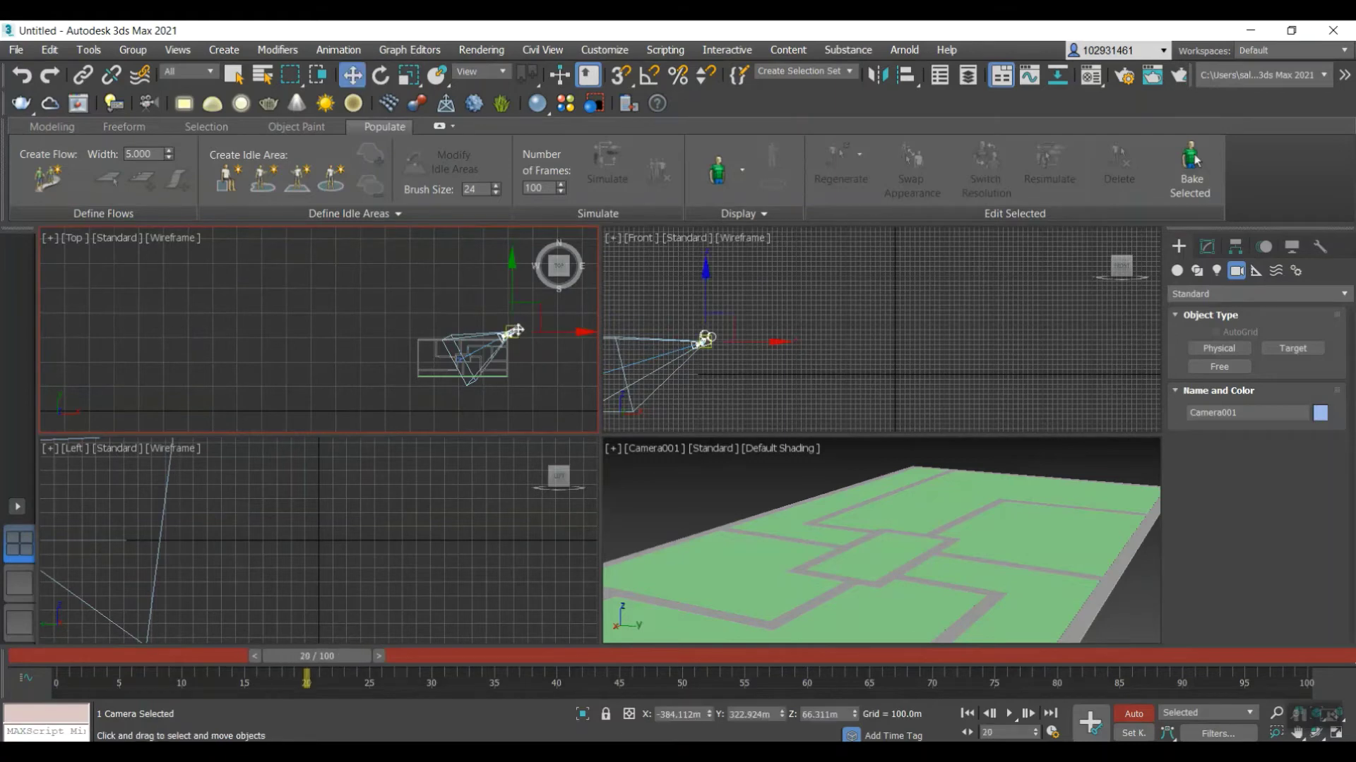
click(536, 315)
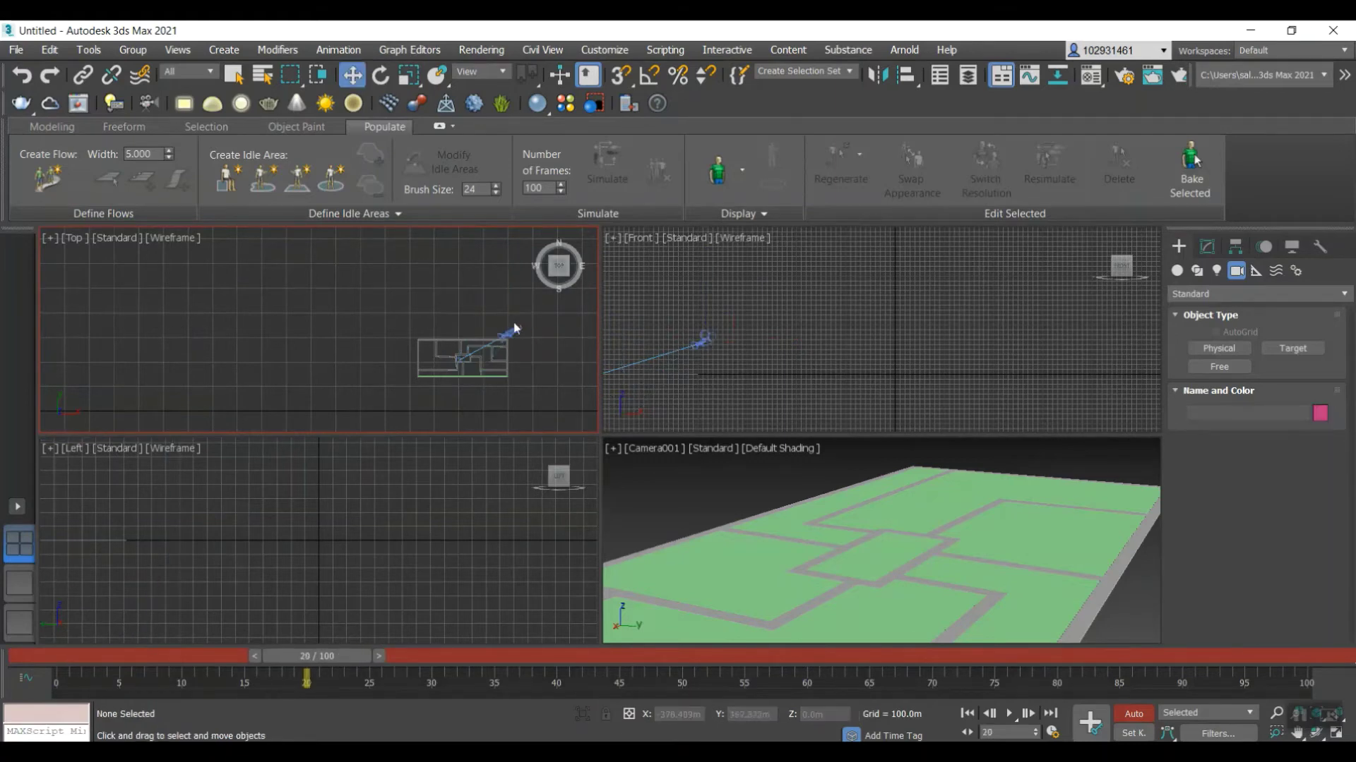
click(524, 319)
click(524, 316)
click(518, 329)
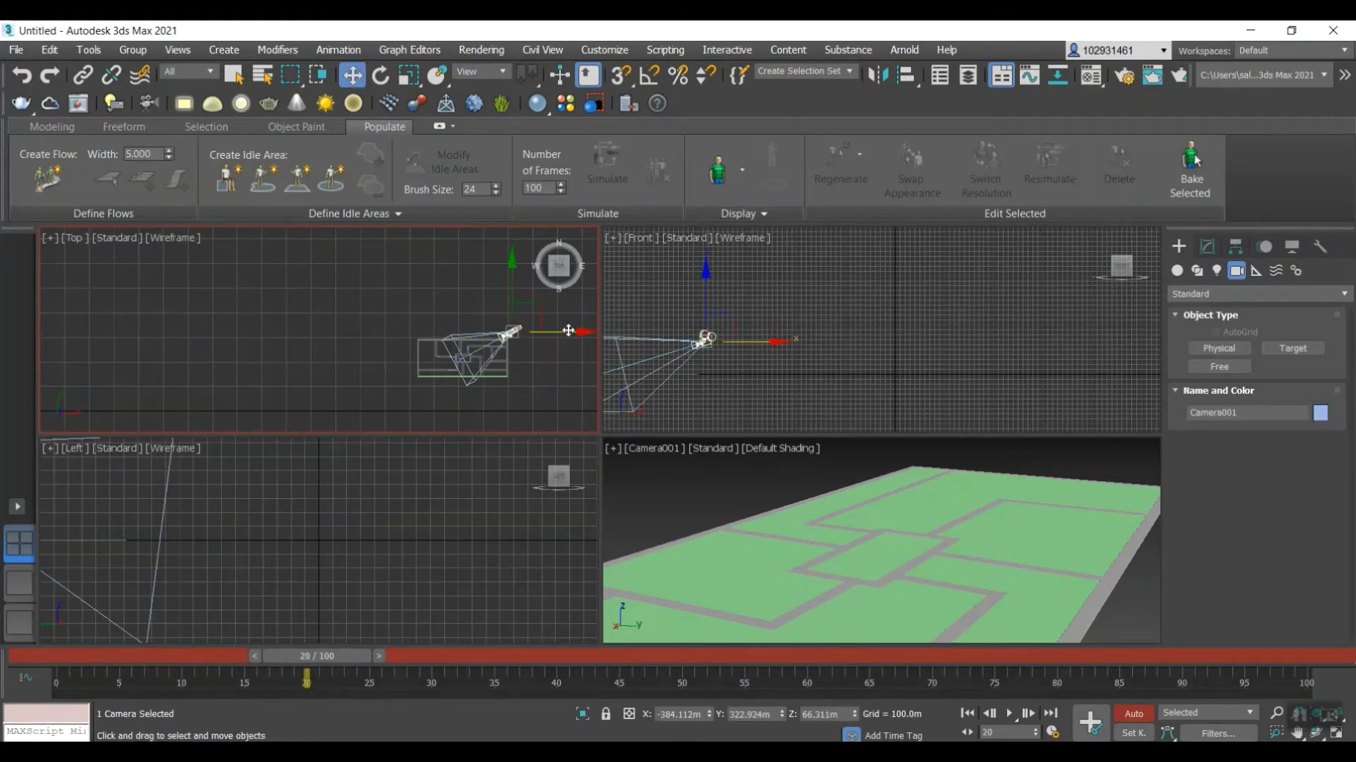
drag(586, 334, 538, 334)
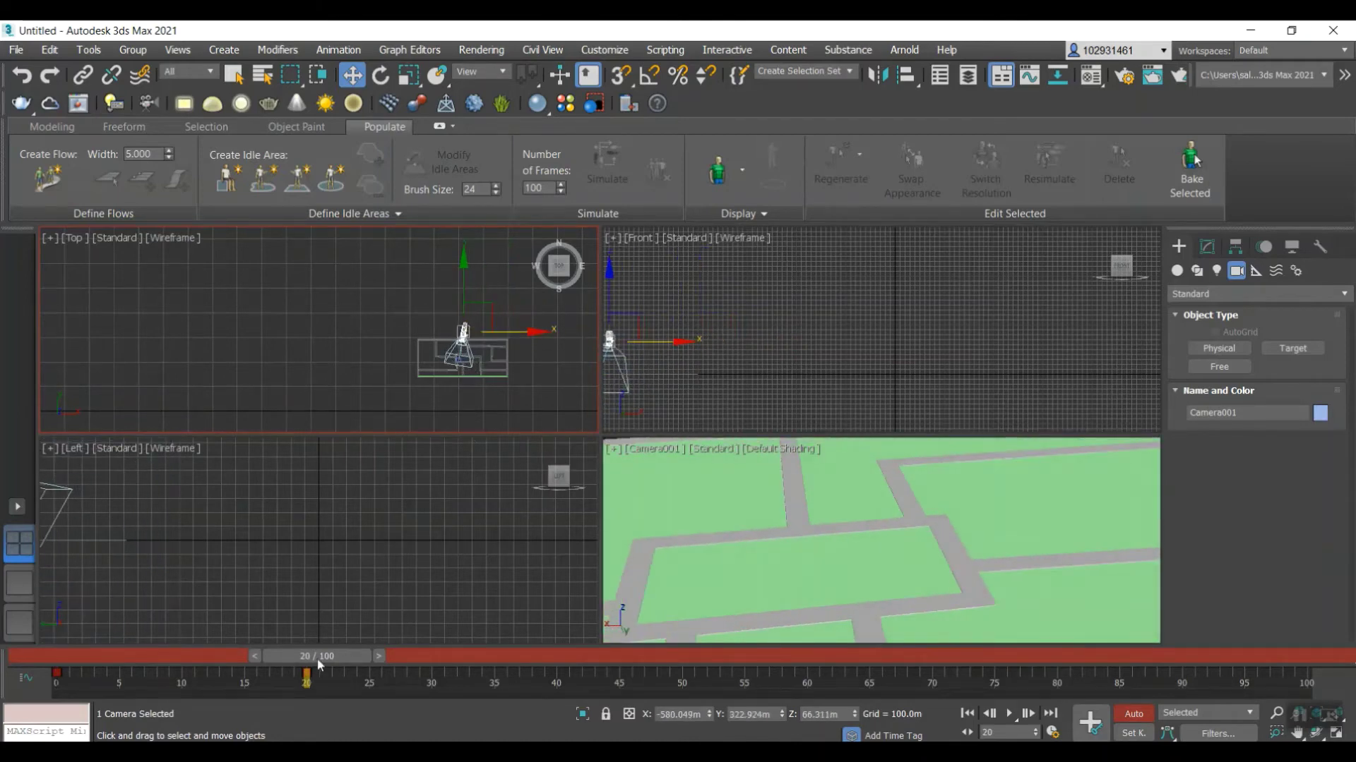
- At frame 40, keyframe the camera moved away from the slab along Y to about 440.6 m
drag(316, 658, 566, 660)
key(w)
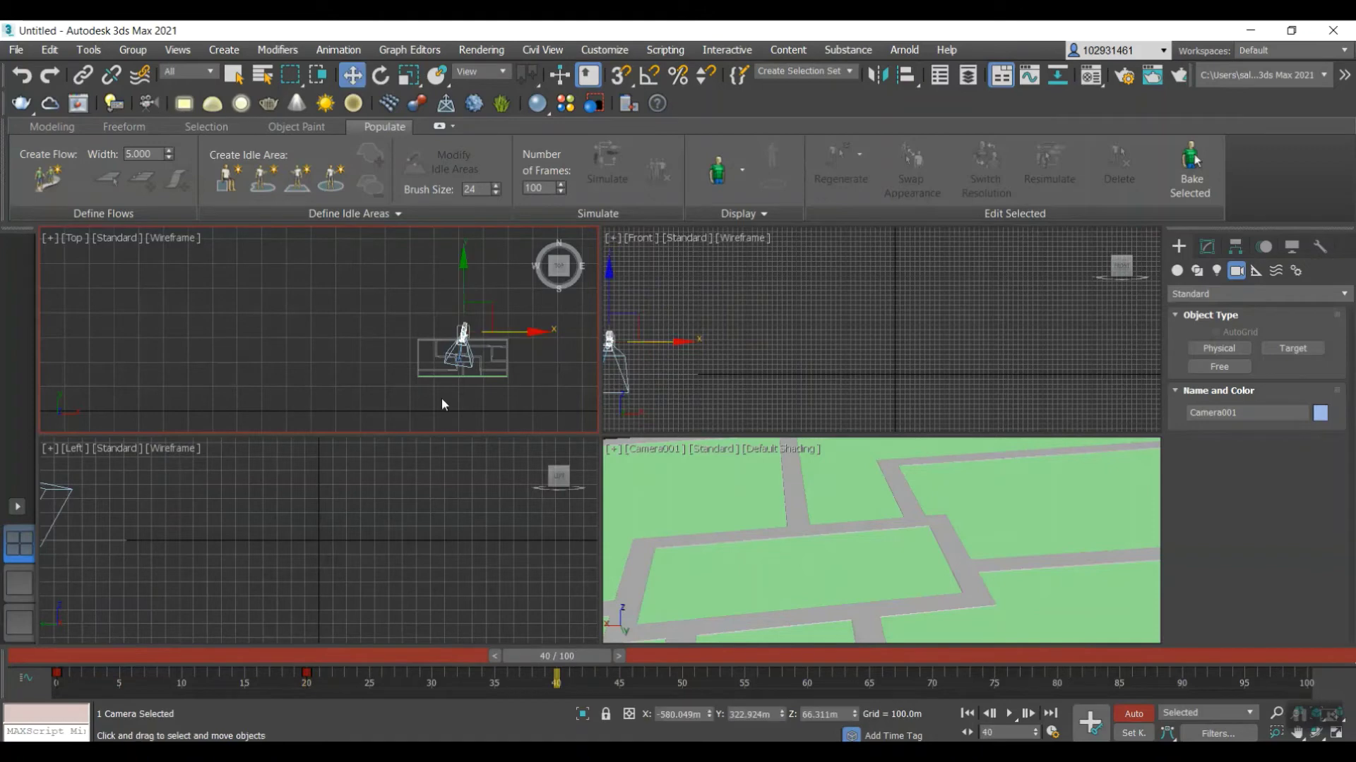
drag(465, 266, 468, 239)
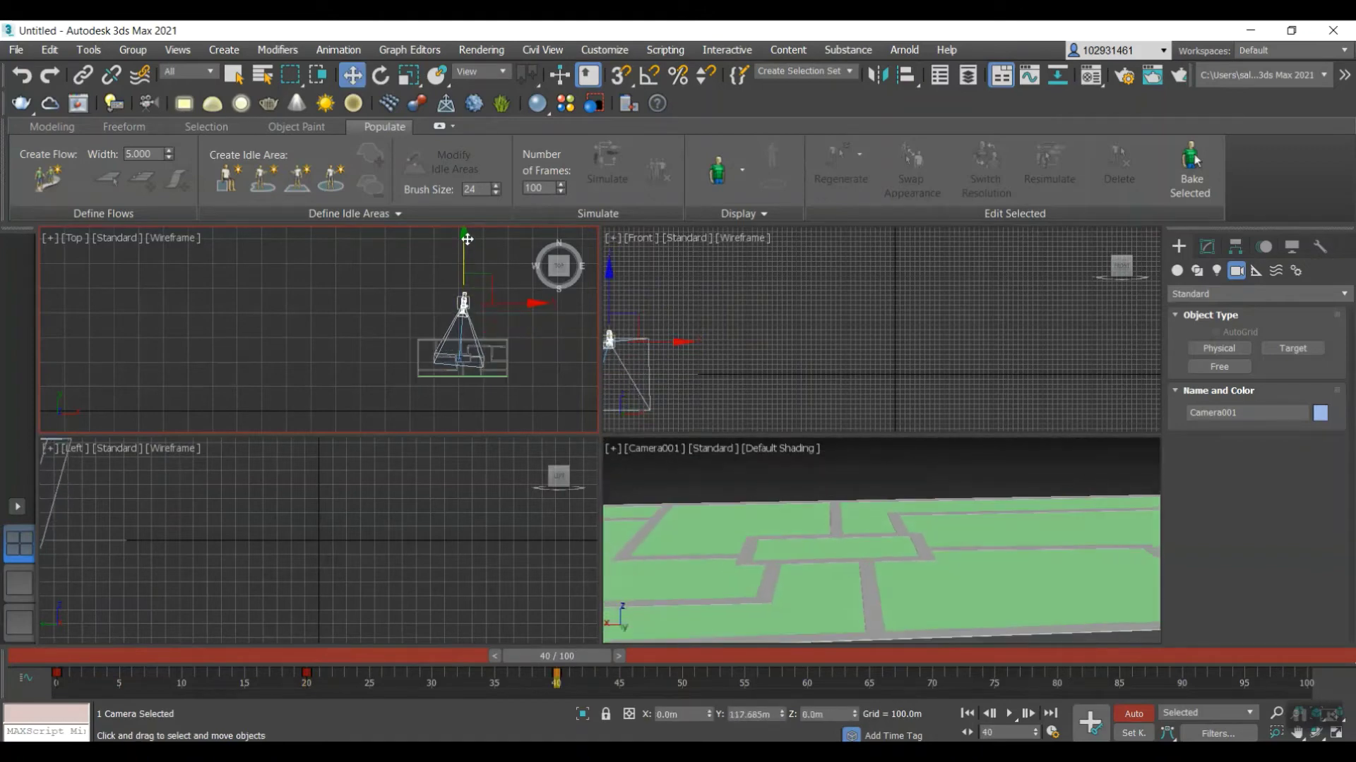
- At frame 55, move the camera past the slab's opposite end to about X -833 m, Y 397 m
drag(565, 658, 740, 656)
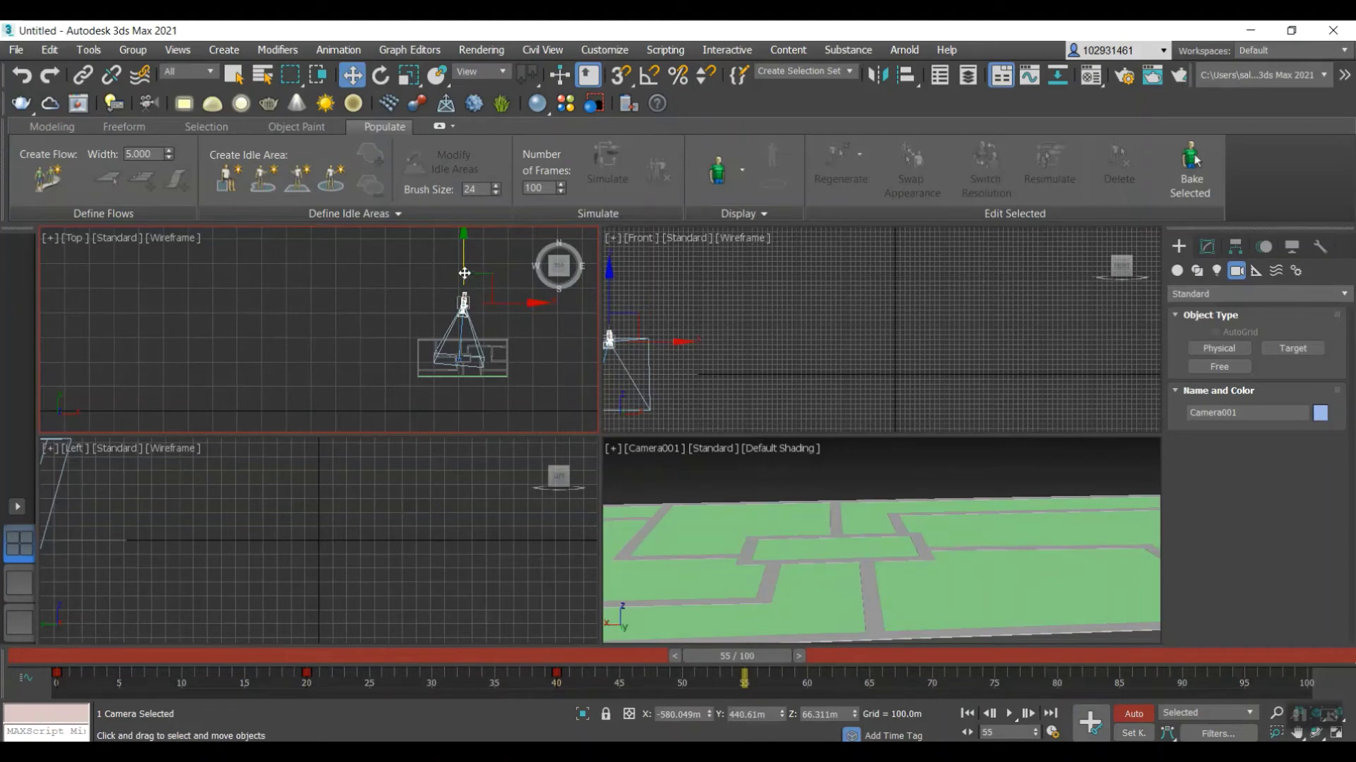
drag(464, 272, 388, 282)
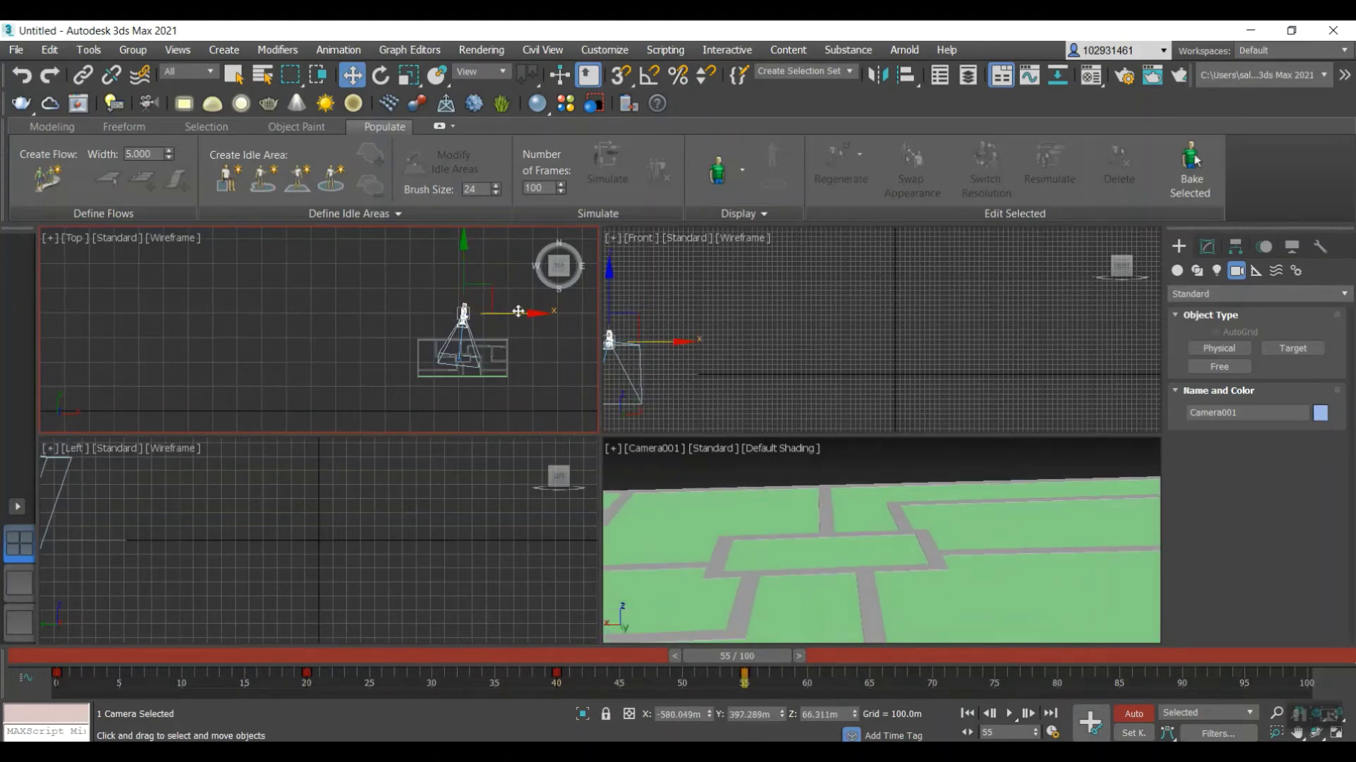
drag(531, 316, 468, 345)
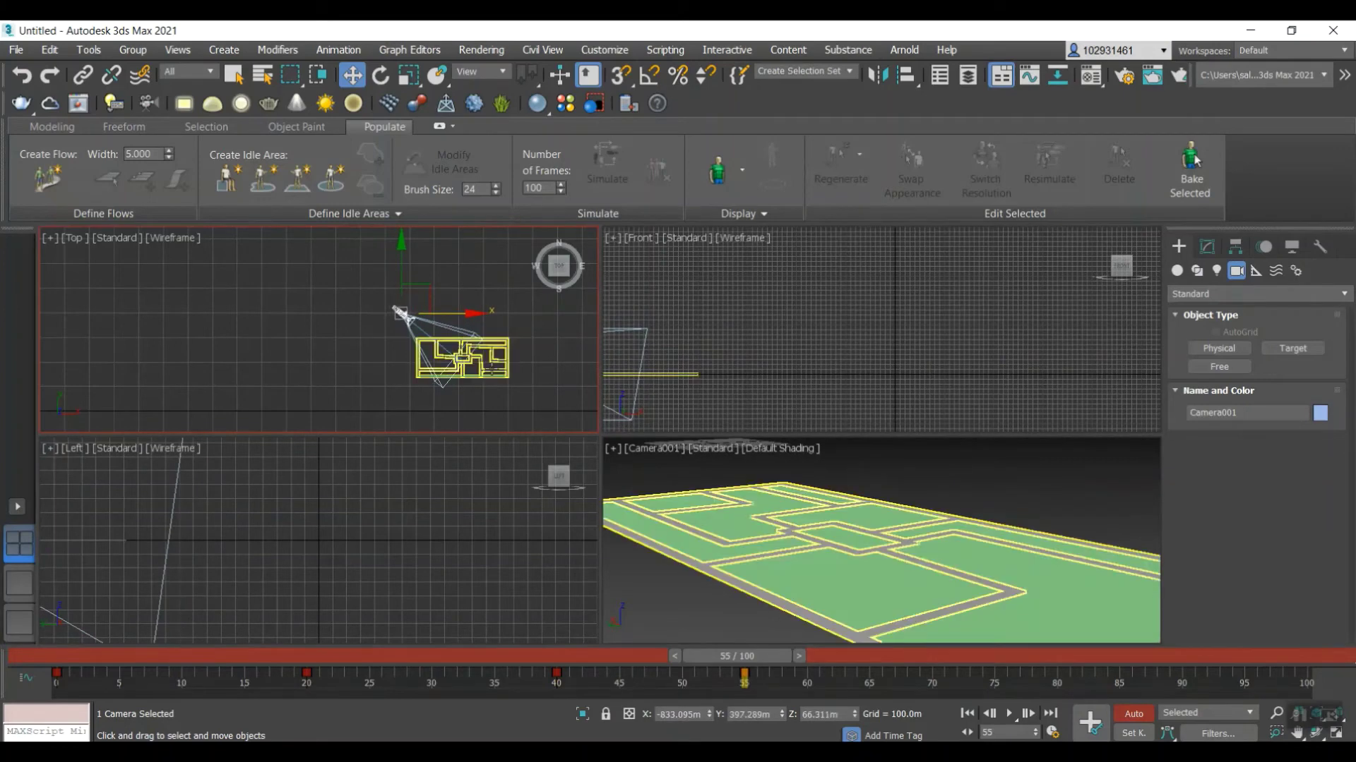
click(400, 314)
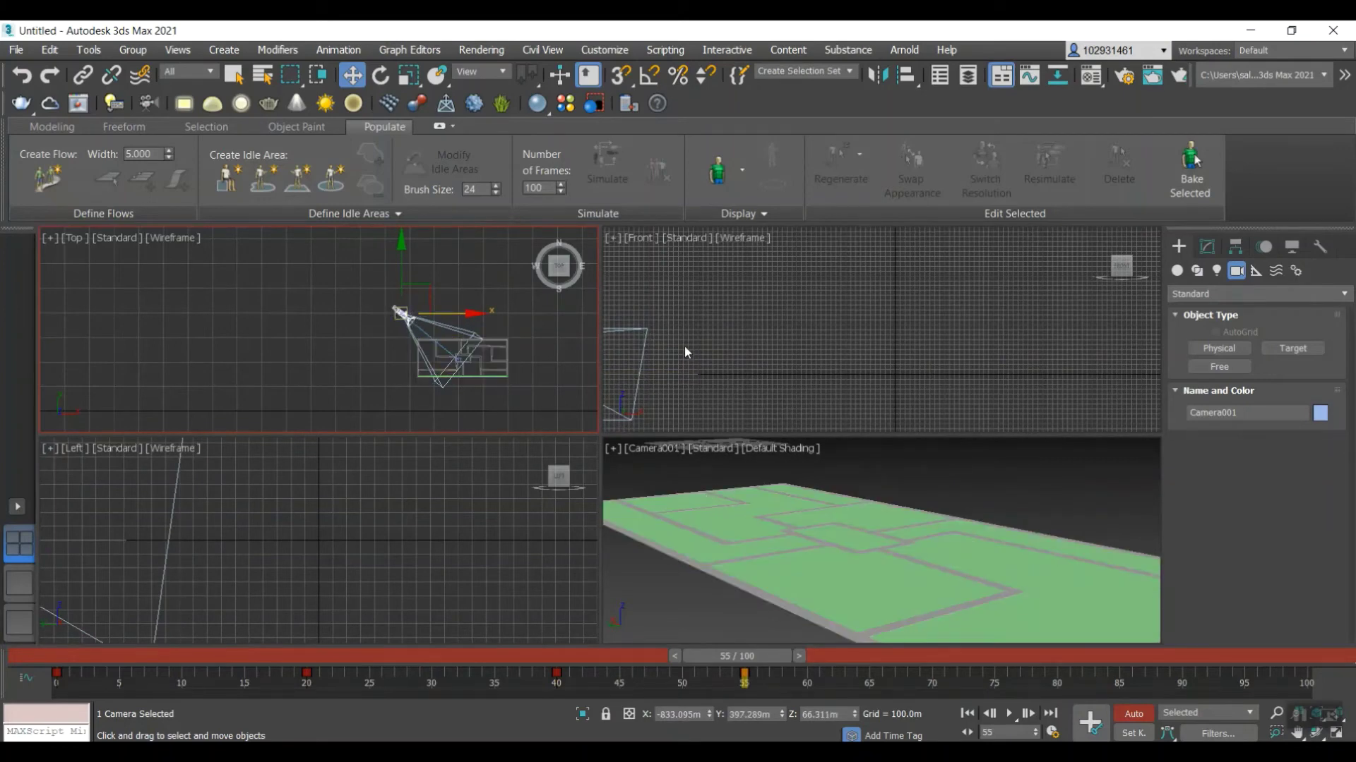
- Still at frame 55, raise the camera to about Z 127.4 m and bring it closer, to about X -770 m, Y 319.6 m
scroll(687, 346, down, 4)
scroll(641, 343, up, 3)
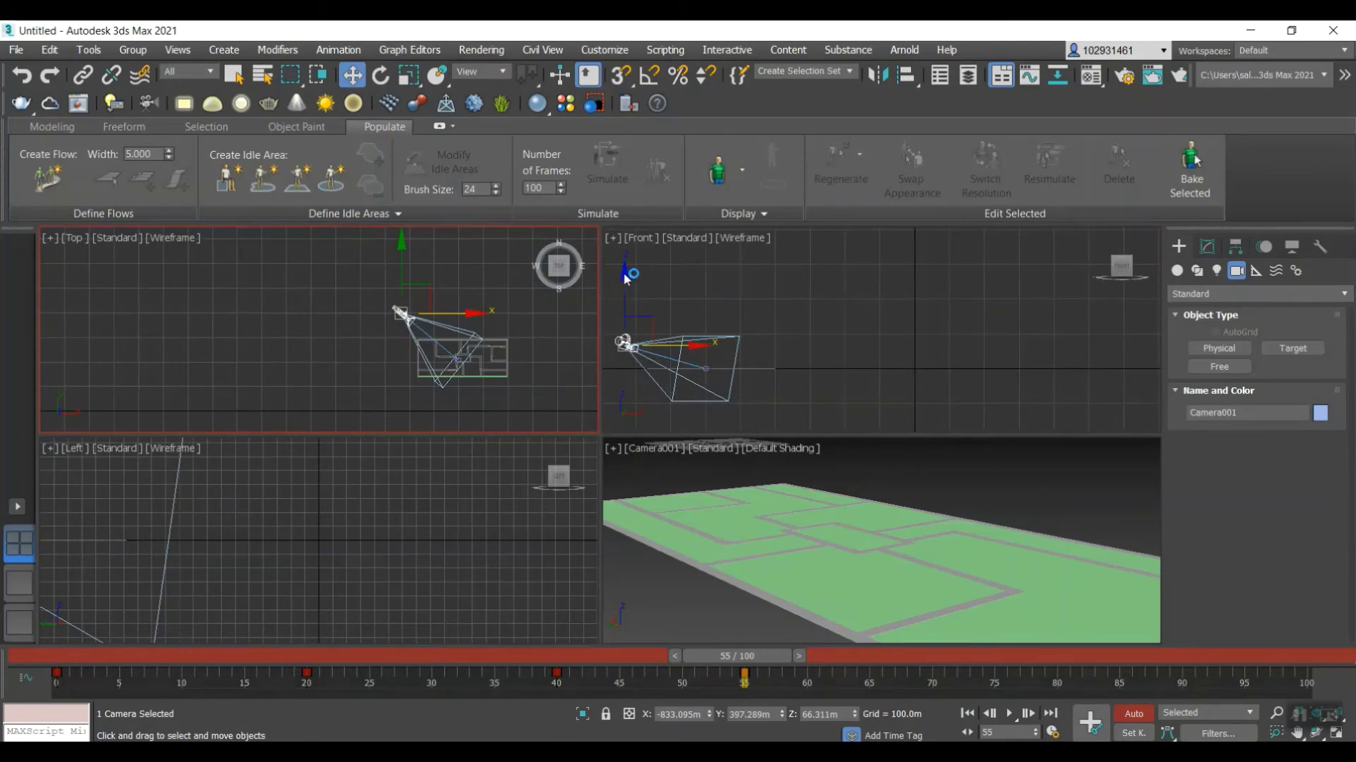
drag(625, 277, 627, 252)
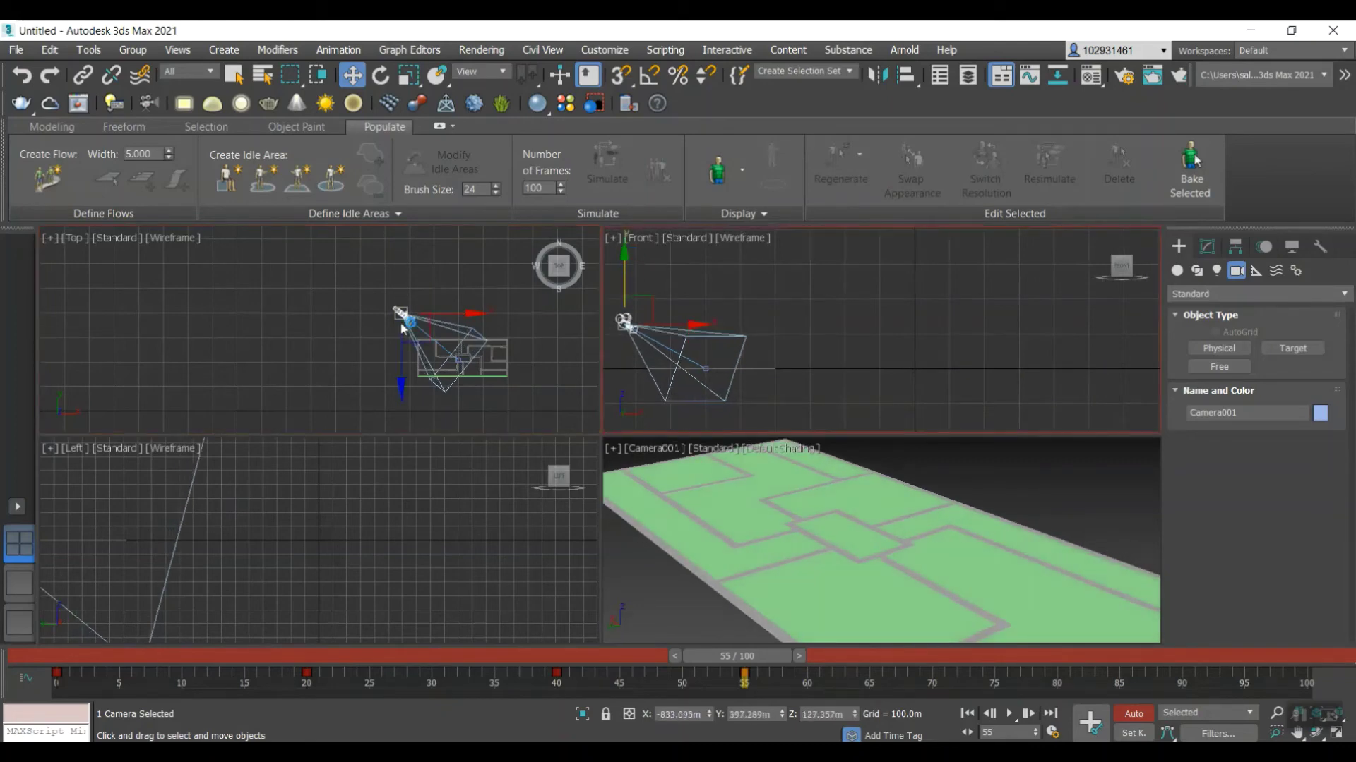
mouse_move(483, 316)
mouse_down()
mouse_move(453, 316)
mouse_move(480, 318)
mouse_up()
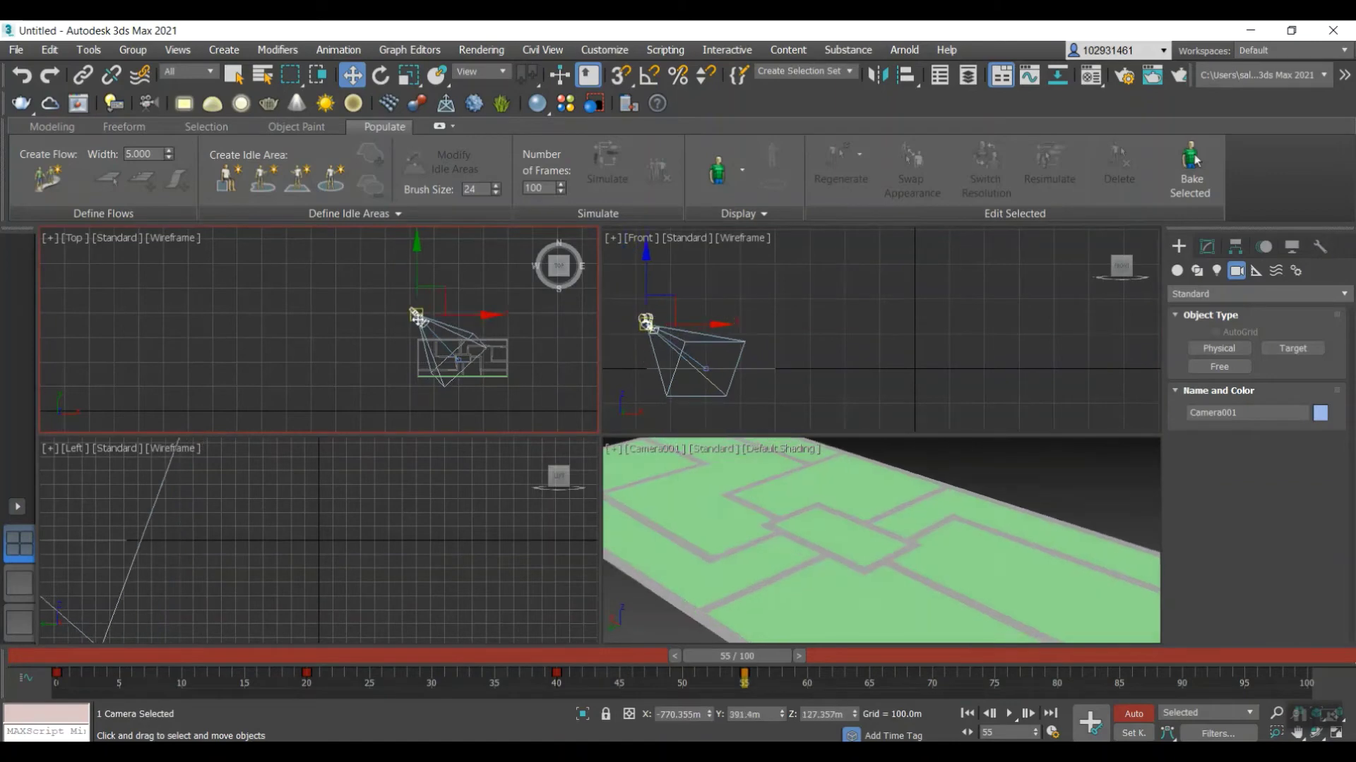
drag(418, 245, 450, 268)
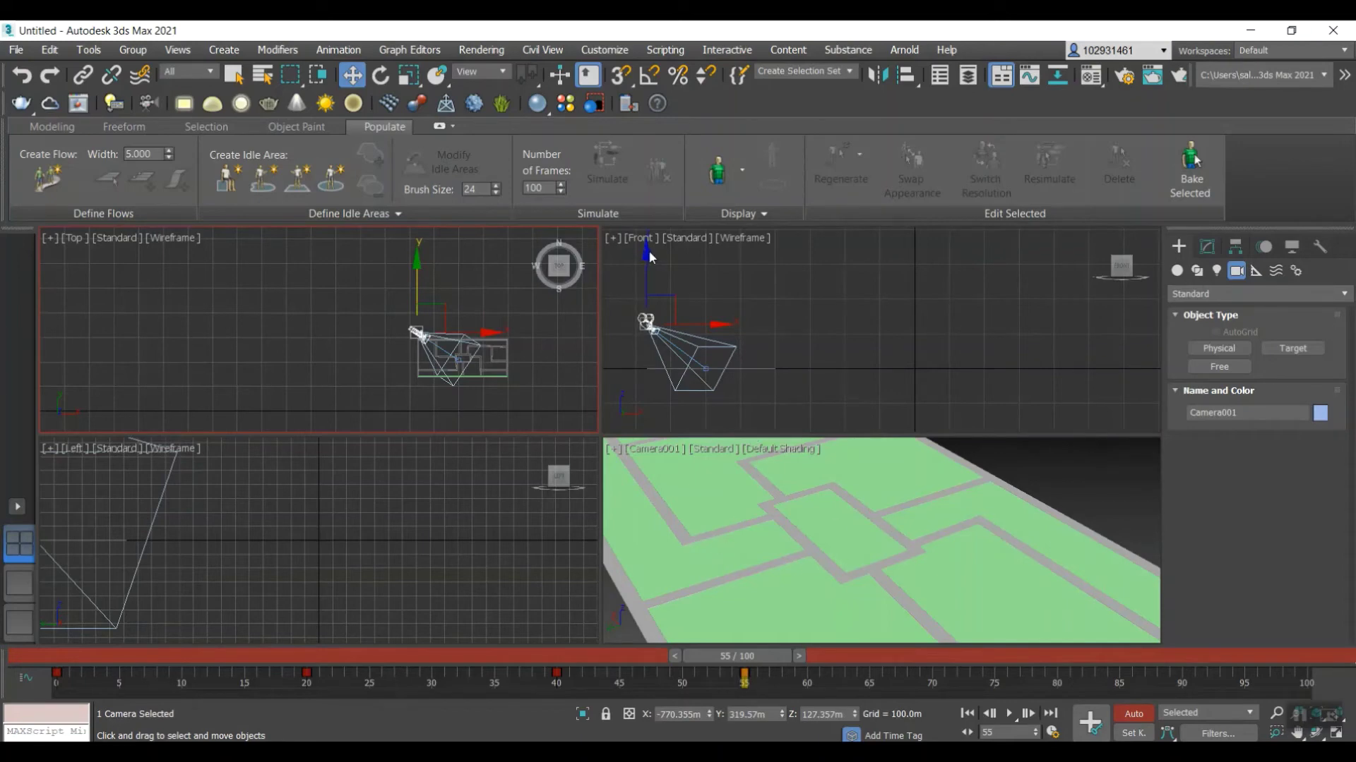
- At frame 75, keyframe the camera moved along Y to about 198.6 m, facing the slab's short end
drag(761, 657, 1007, 637)
drag(420, 264, 492, 306)
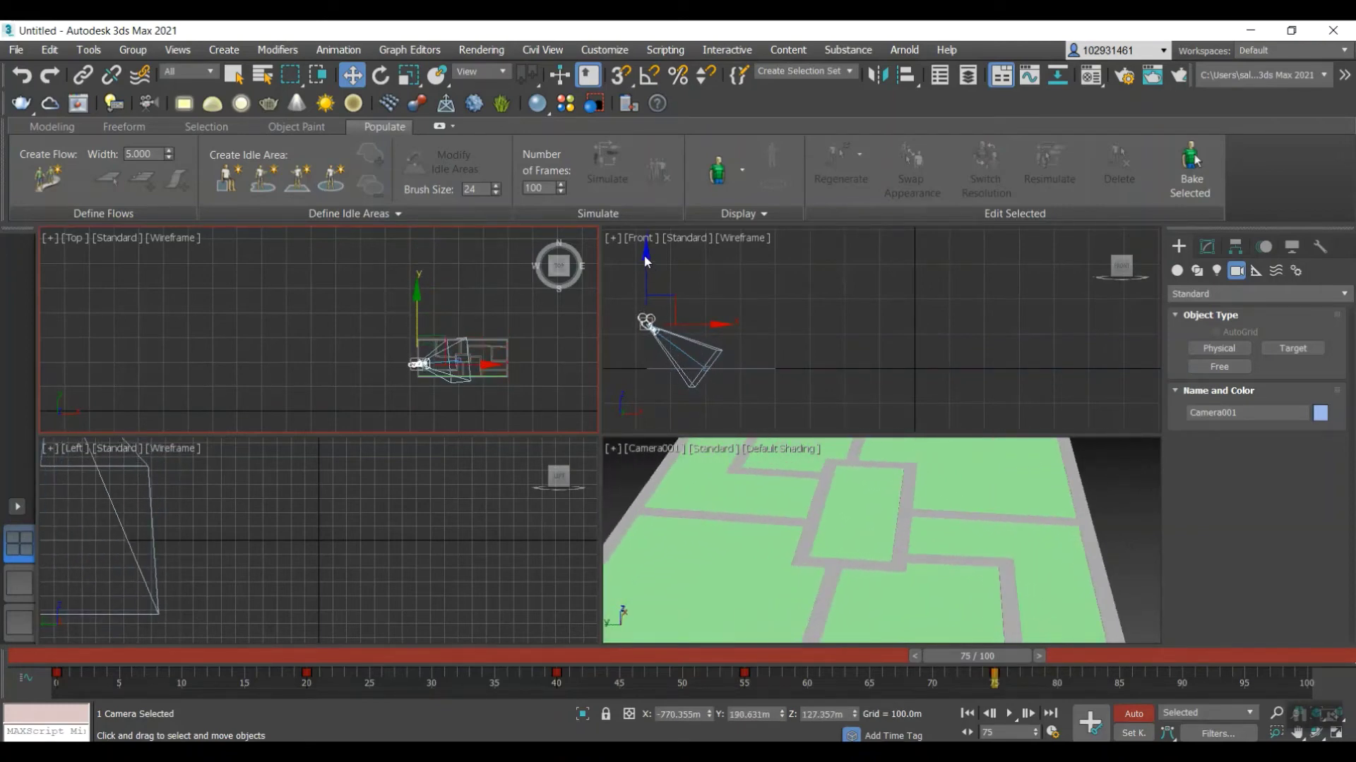
- At frame 75, lower the camera to about Z 28 m, closer to the slab
drag(644, 261, 646, 295)
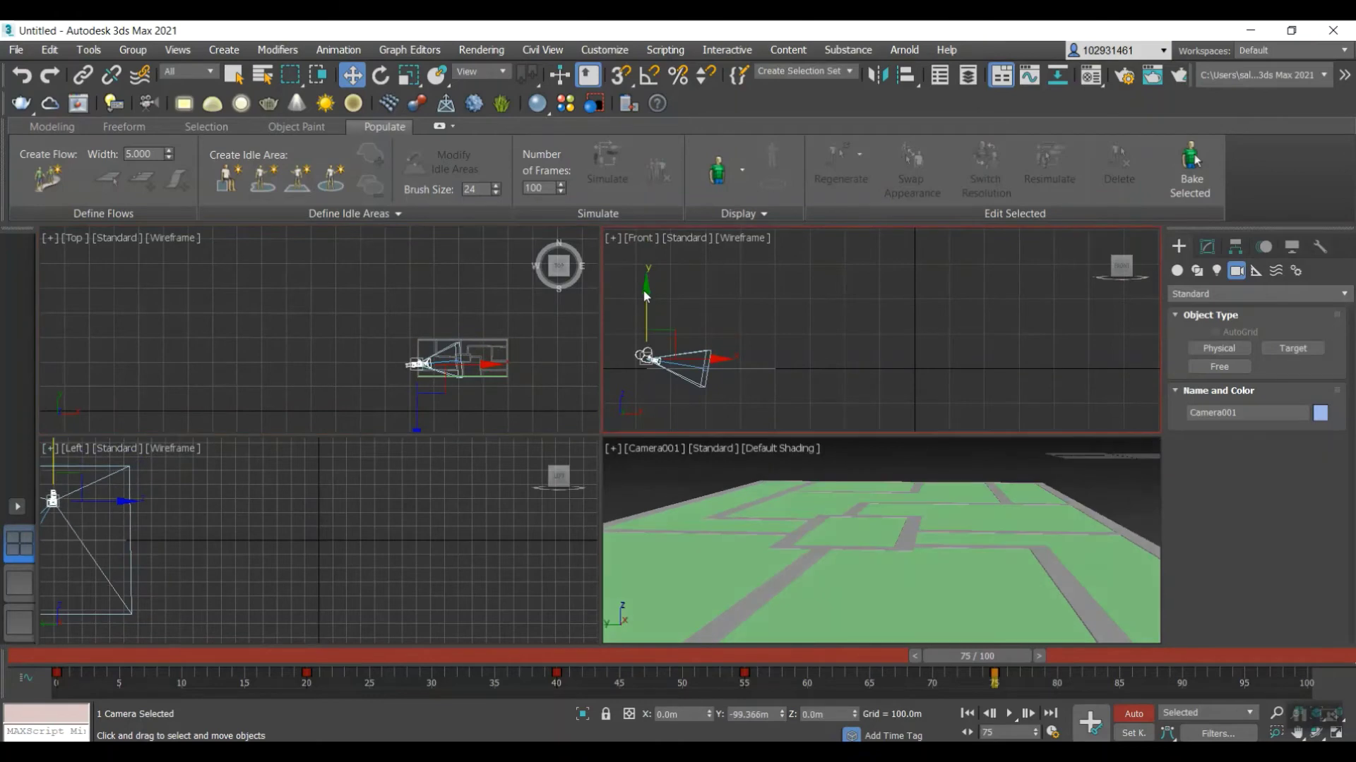
click(734, 374)
- At frame 90, keyframe the camera moved along X over the slab to about -672 m, and turn off Auto Key
drag(994, 660, 1186, 653)
click(656, 357)
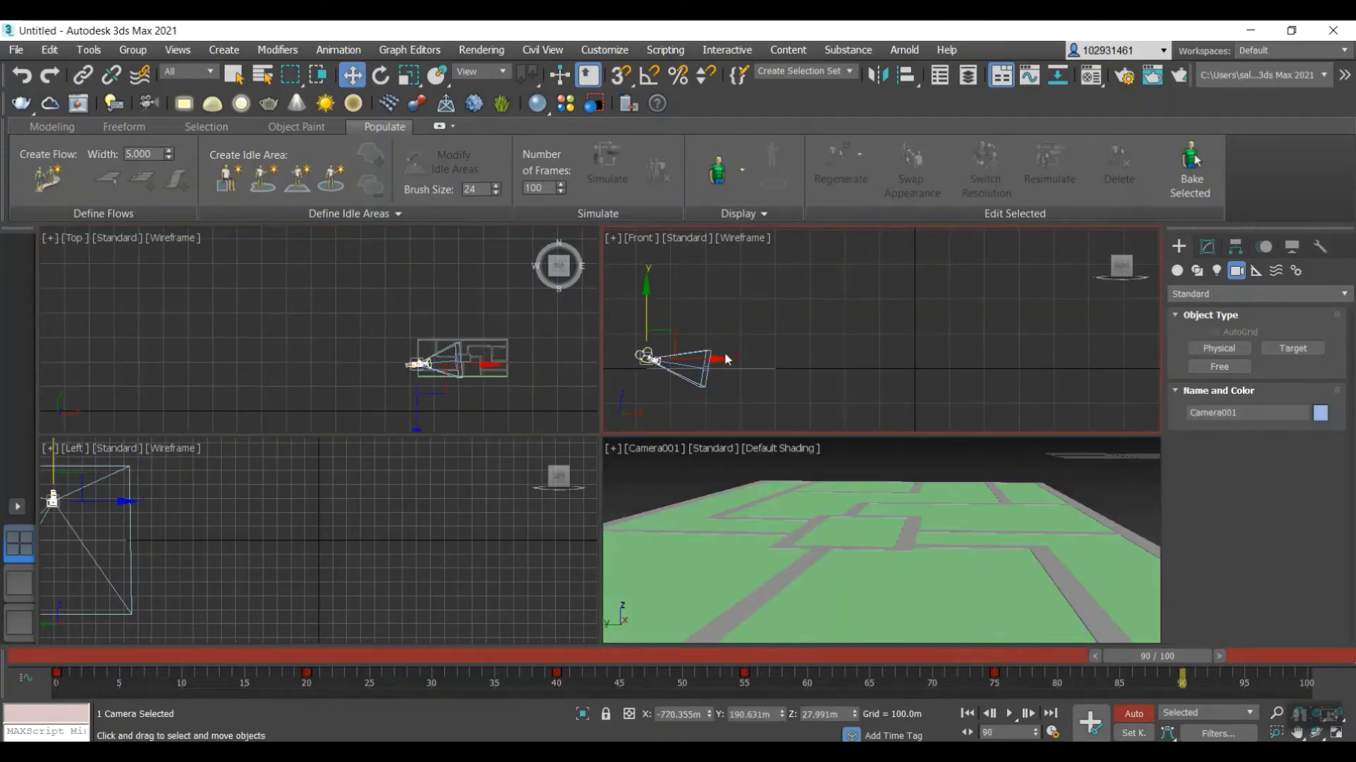
drag(725, 358, 752, 368)
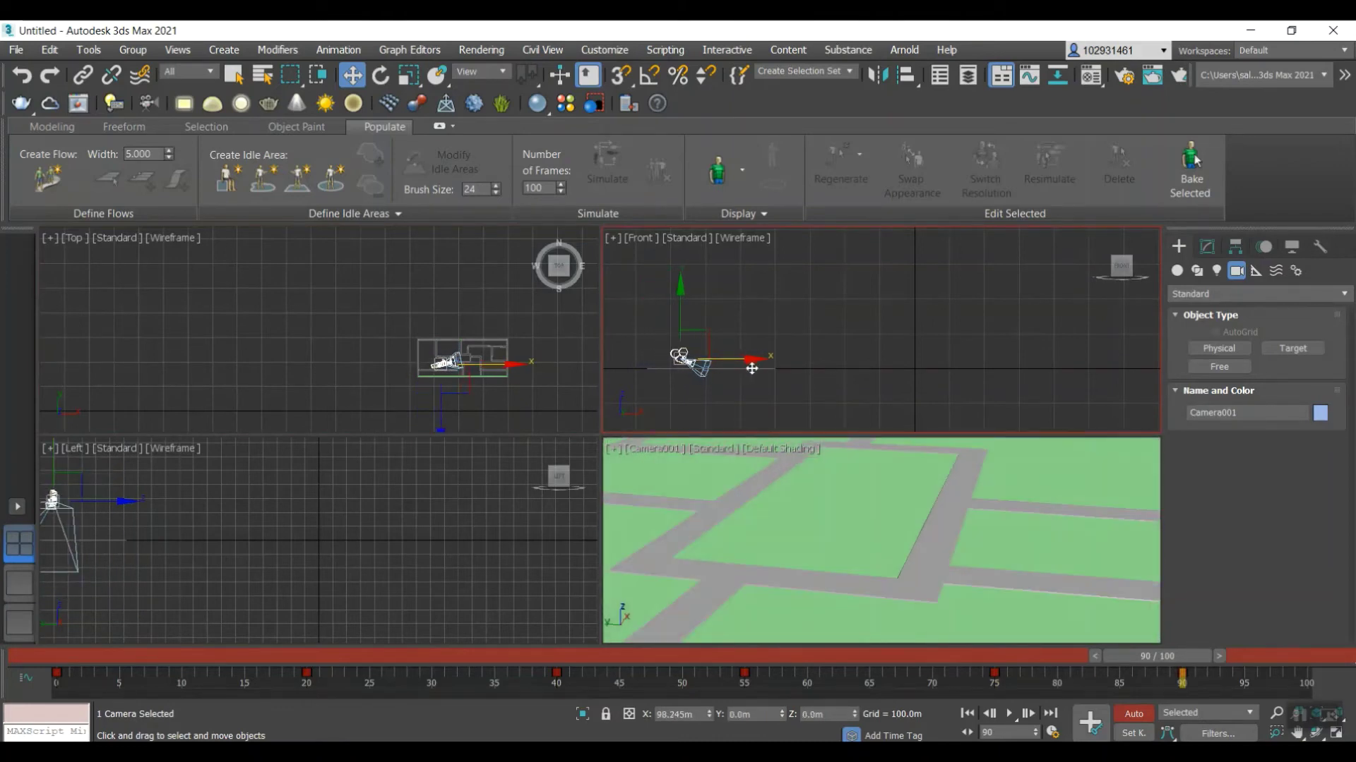
click(1133, 714)
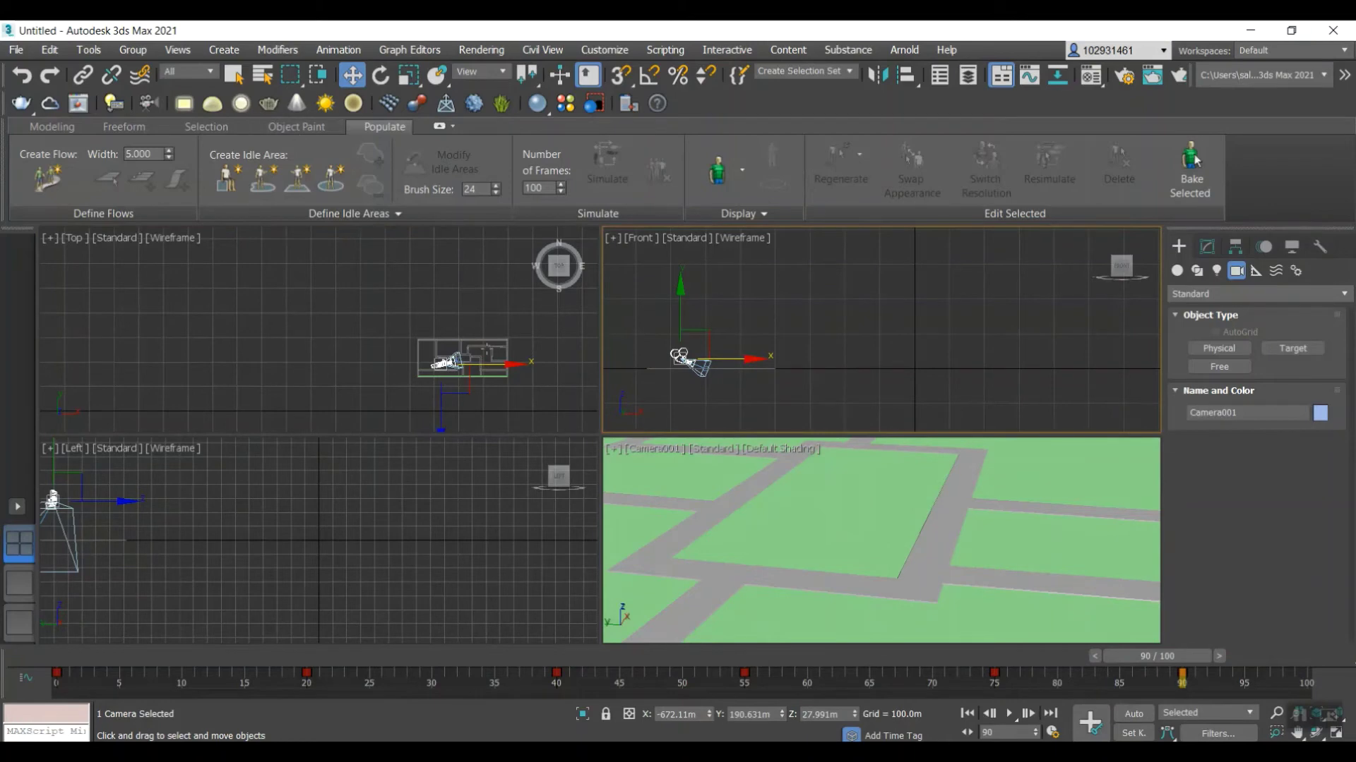
- Switch the Top viewport to Facets shading with the whole slab in view
scroll(487, 348, up, 5)
scroll(487, 381, down, 2)
middle_drag(488, 381, 441, 297)
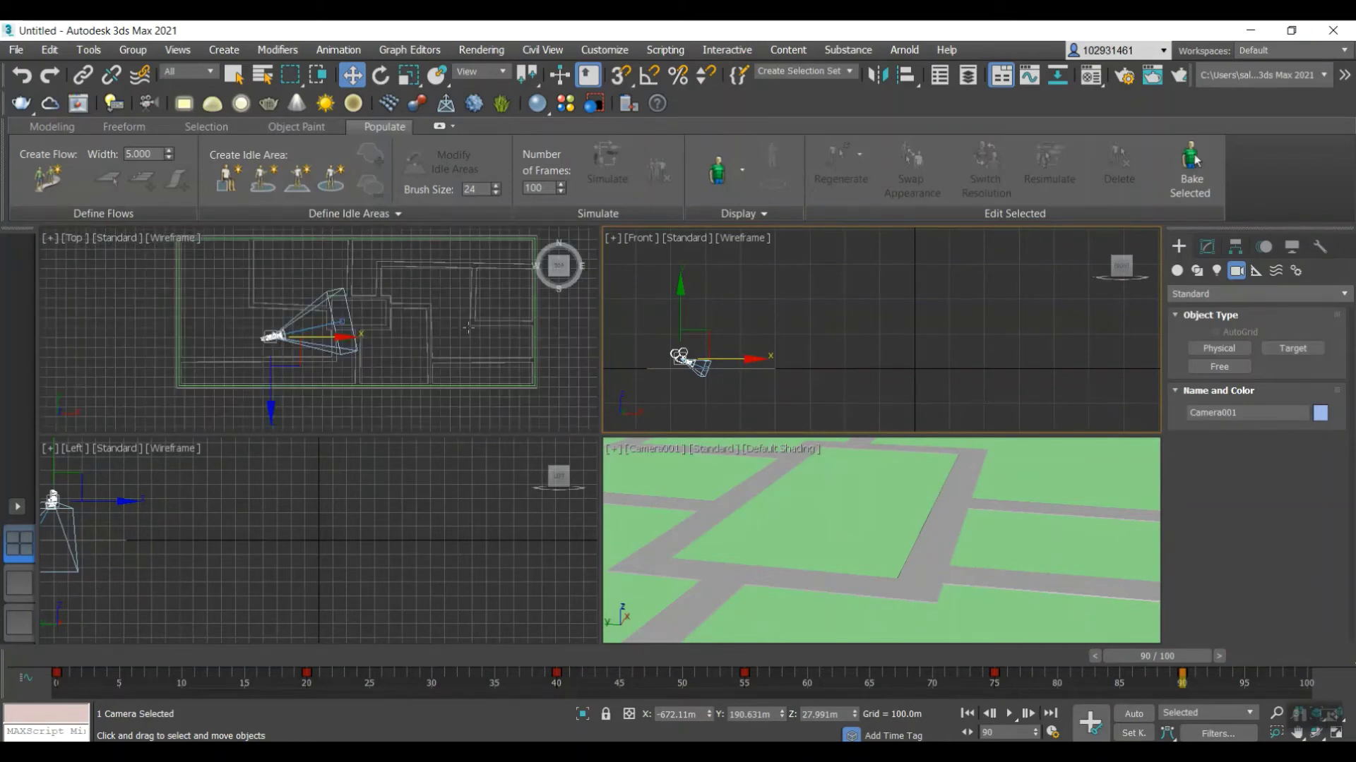
scroll(456, 301, up, 2)
click(173, 240)
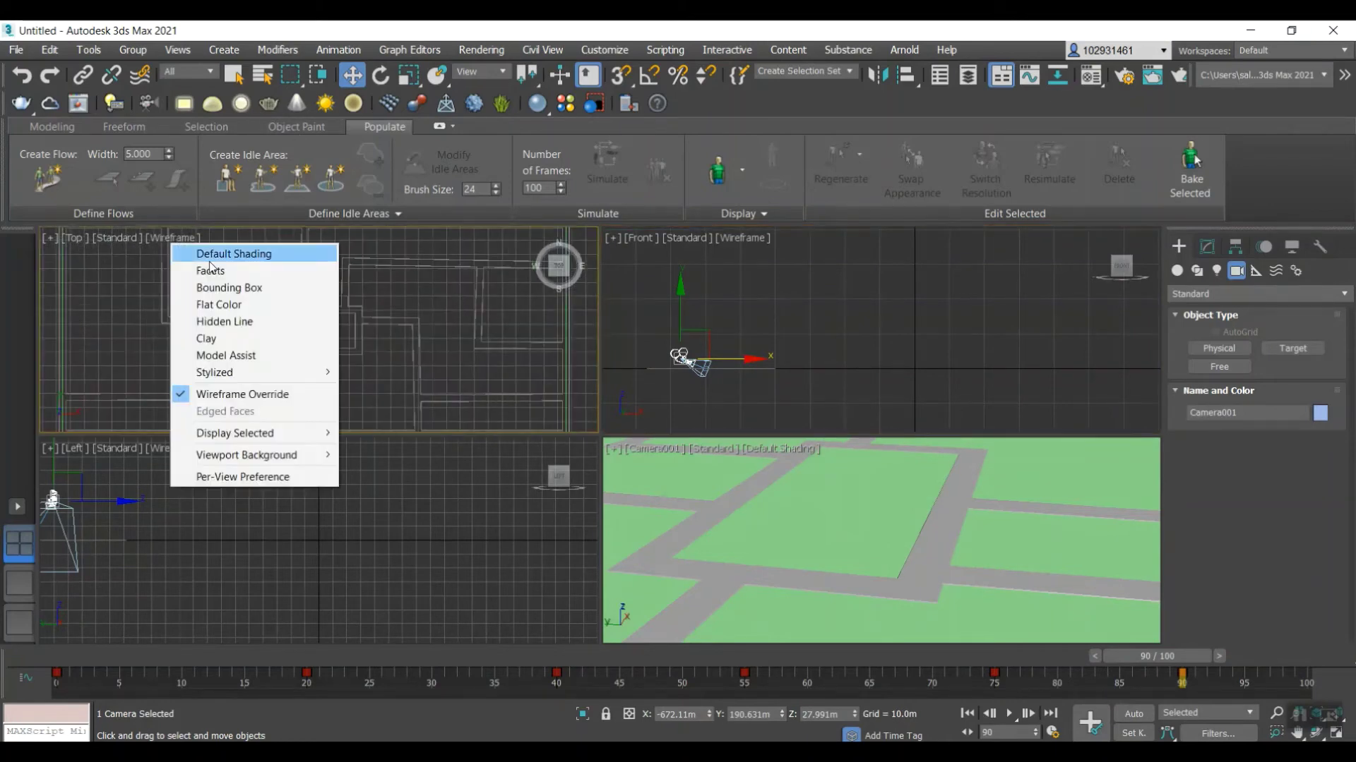
click(211, 270)
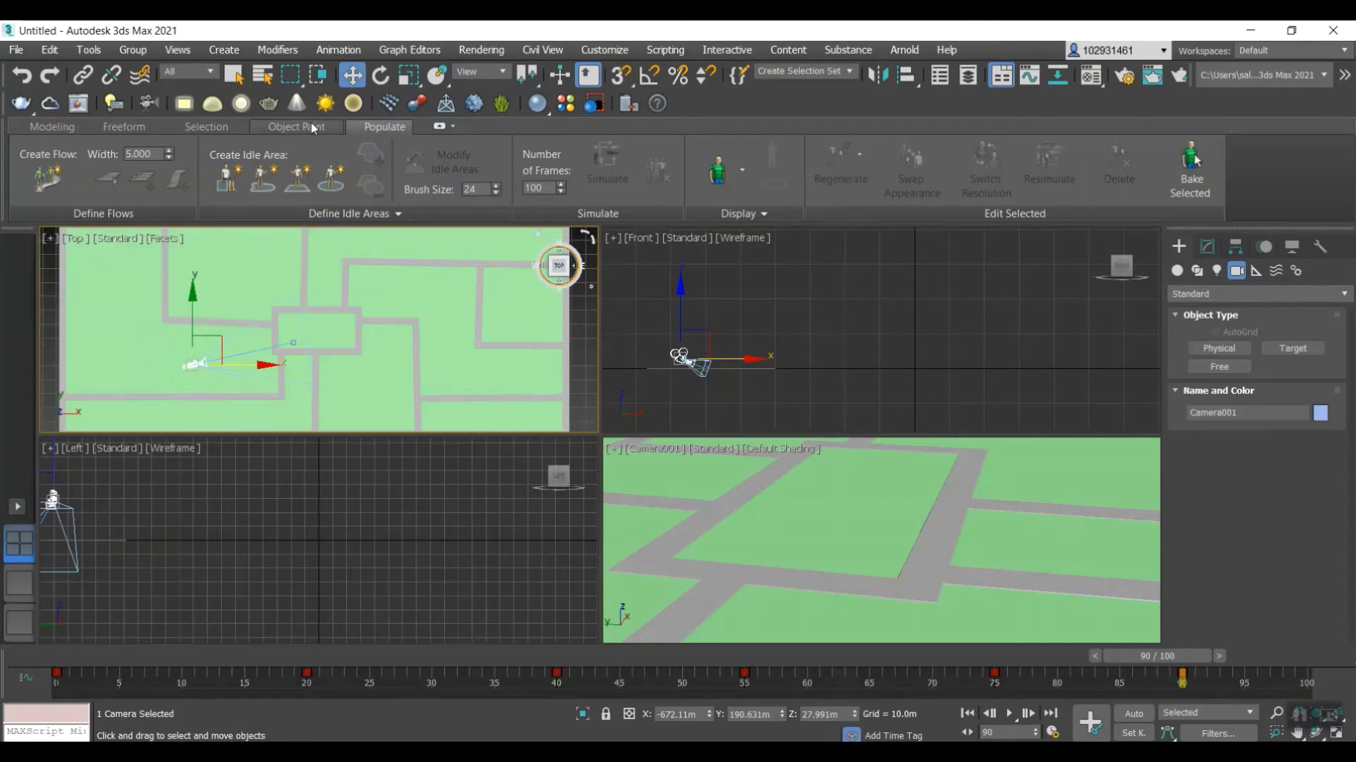
scroll(410, 311, down, 3)
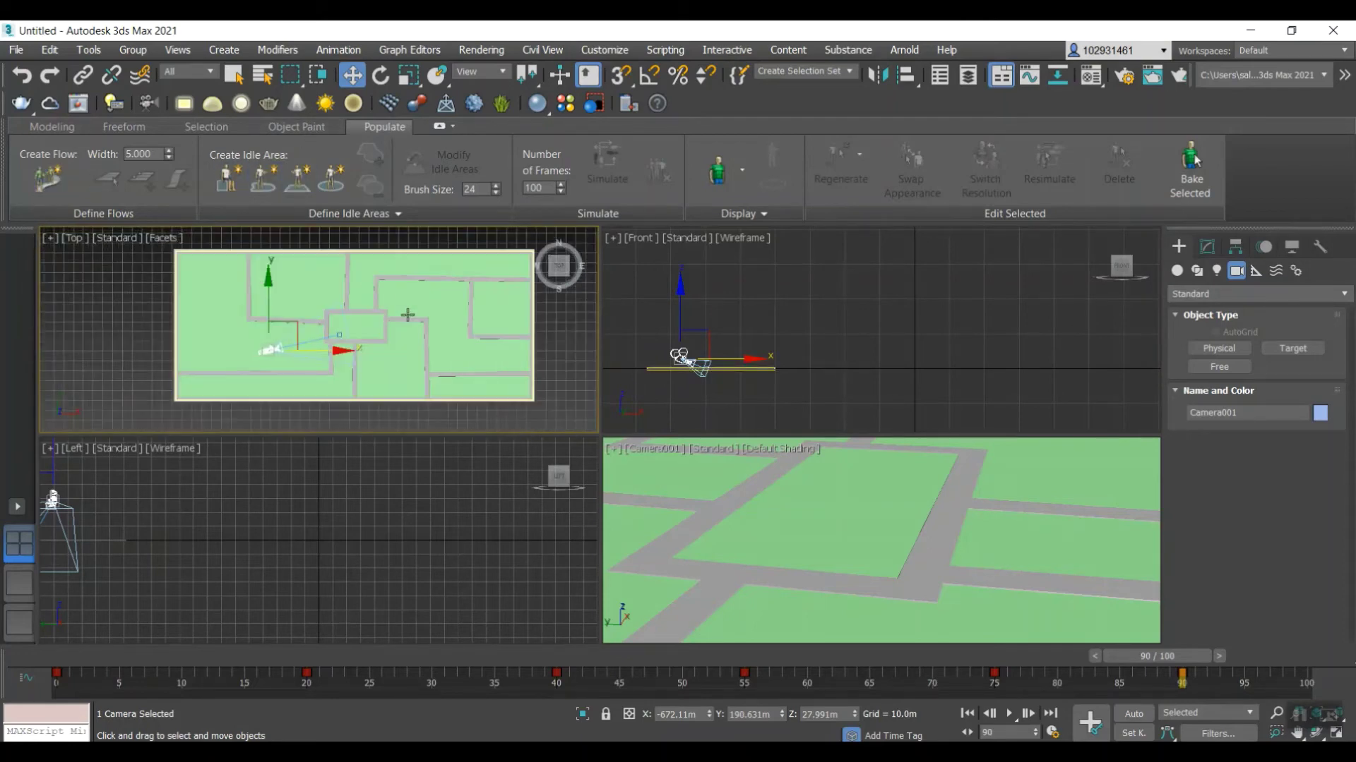
- Start a Populate flow at the slab's top-left corner in the Top view and run it along the upper gray border to the opposite corner
click(48, 178)
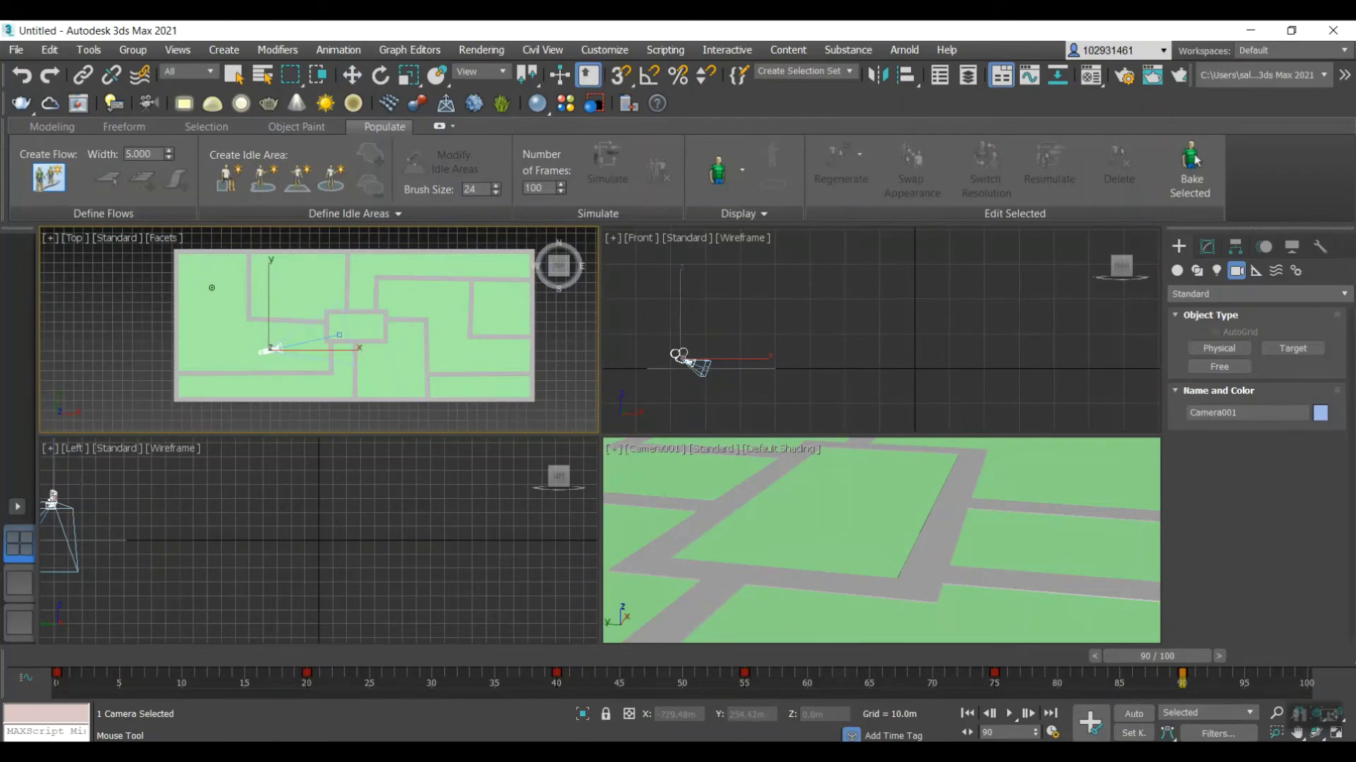
scroll(339, 335, up, 4)
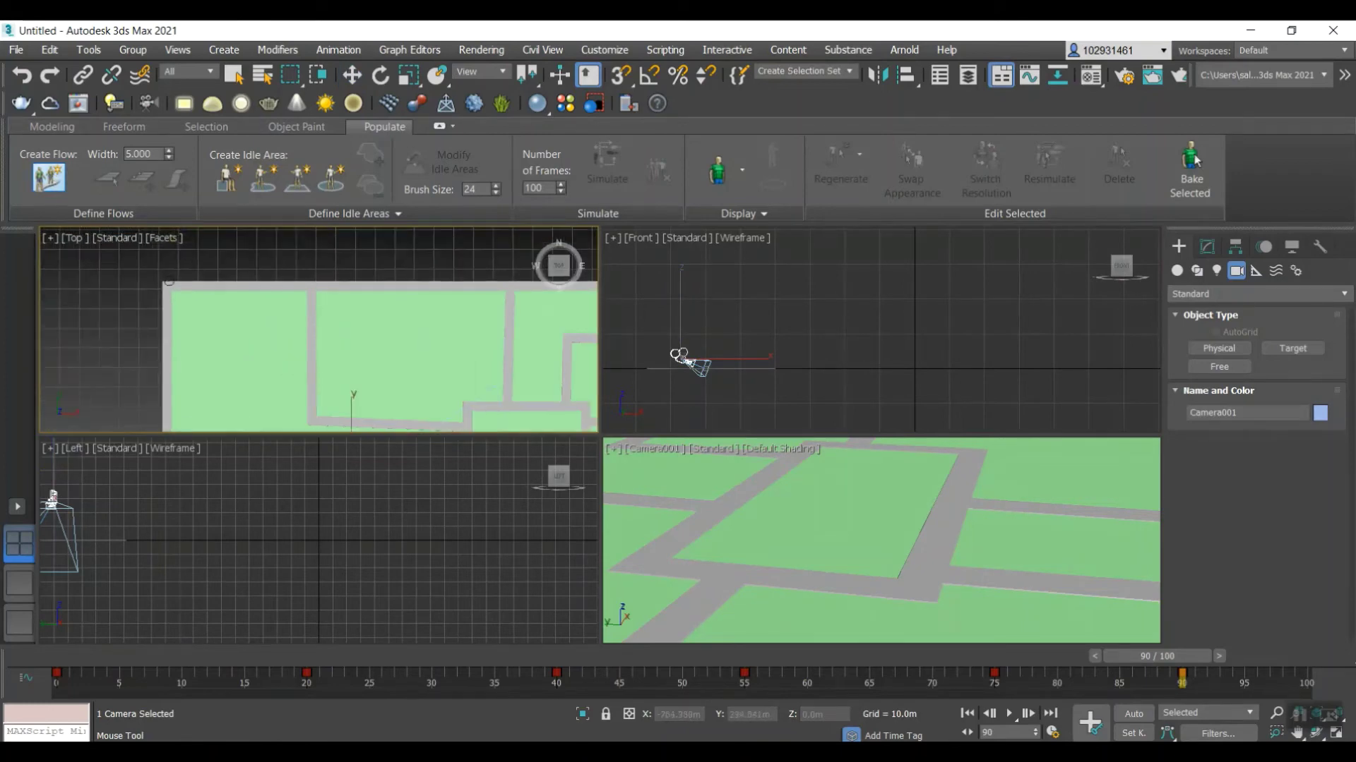
scroll(169, 281, up, 3)
click(159, 277)
scroll(251, 279, down, 9)
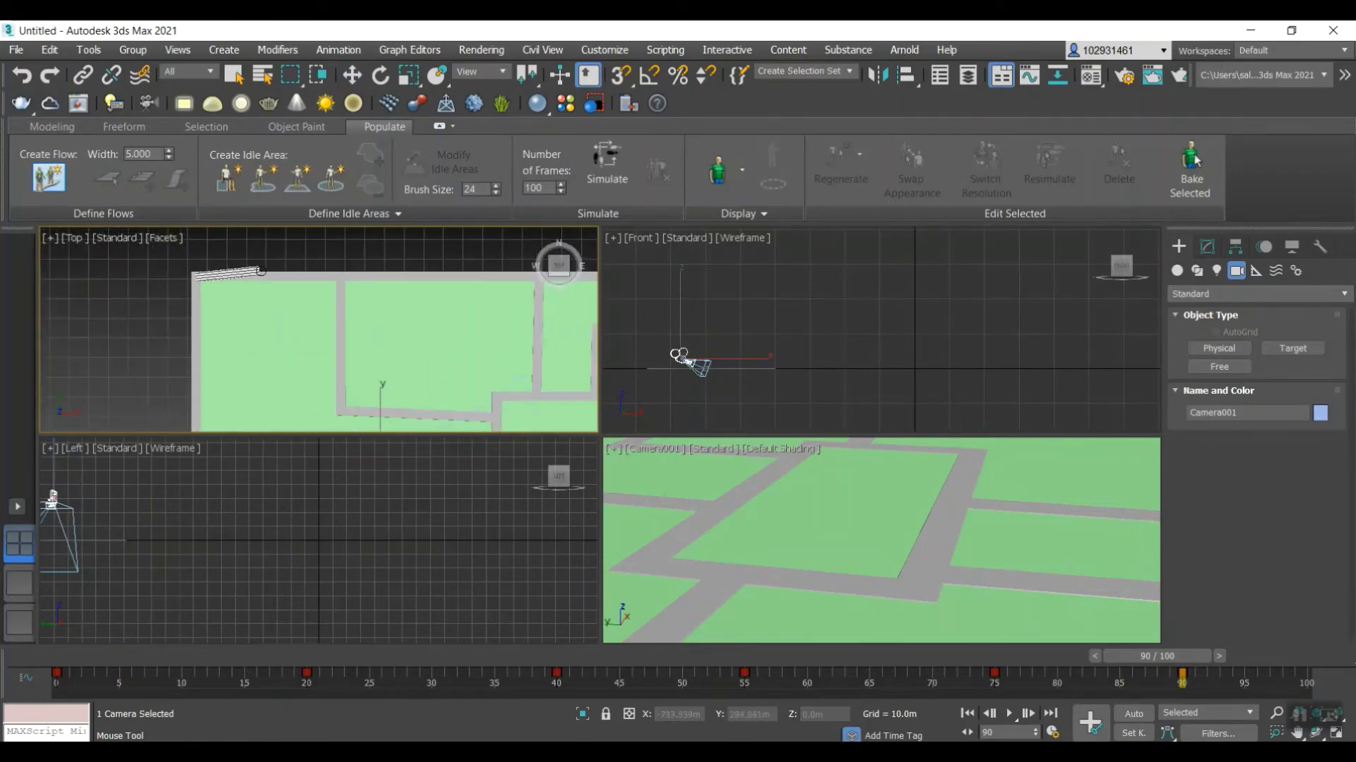
scroll(481, 284, up, 6)
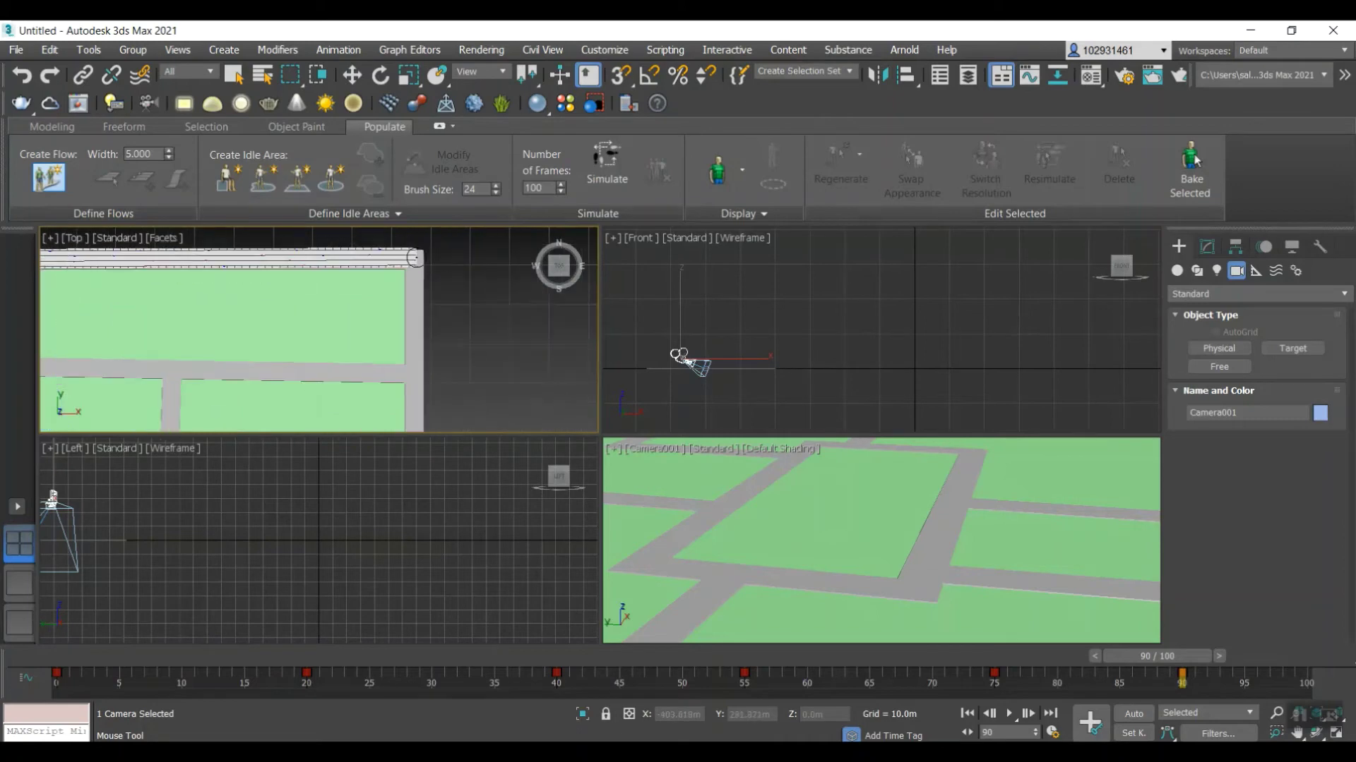
- Continue the flow down the right-hand gray border and back along the lower border to the slab's bottom-left corner
scroll(231, 351, down, 5)
scroll(416, 426, up, 4)
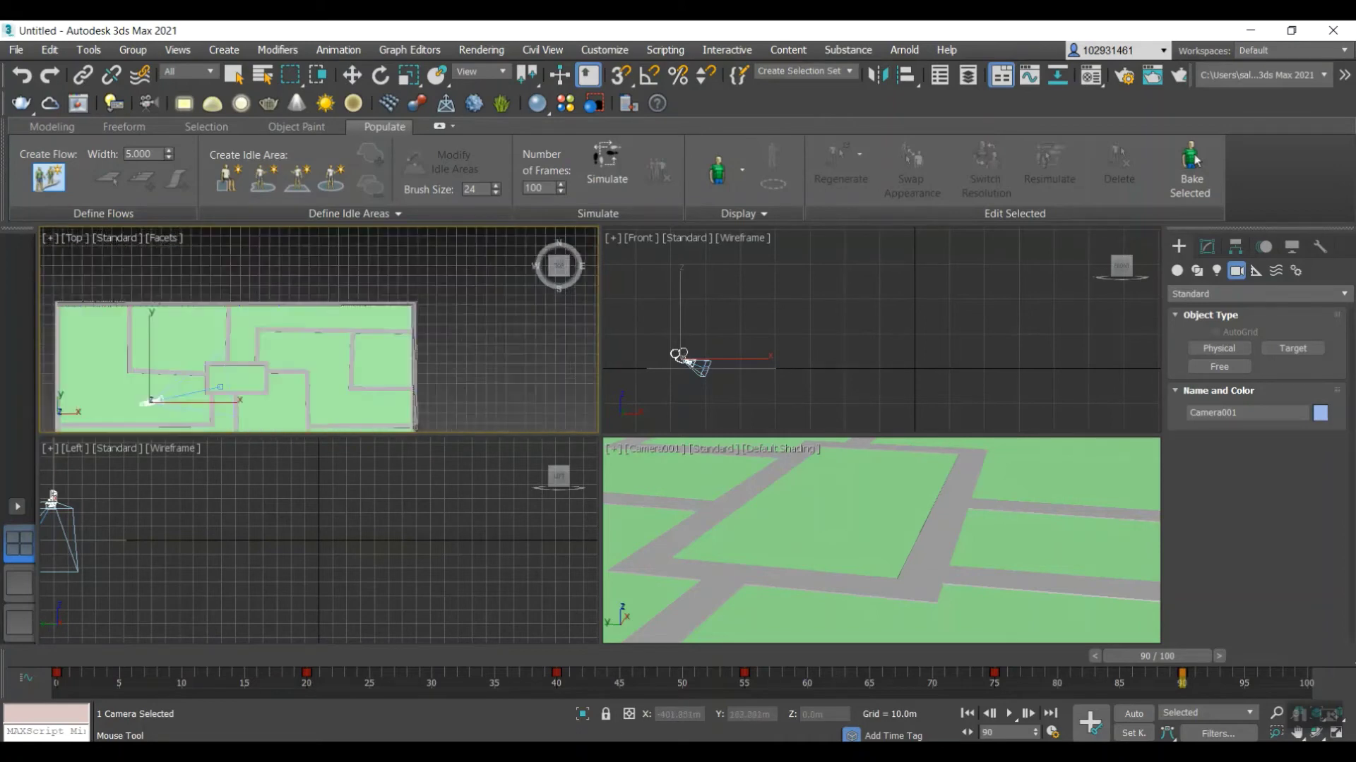
scroll(416, 427, down, 4)
scroll(413, 423, up, 8)
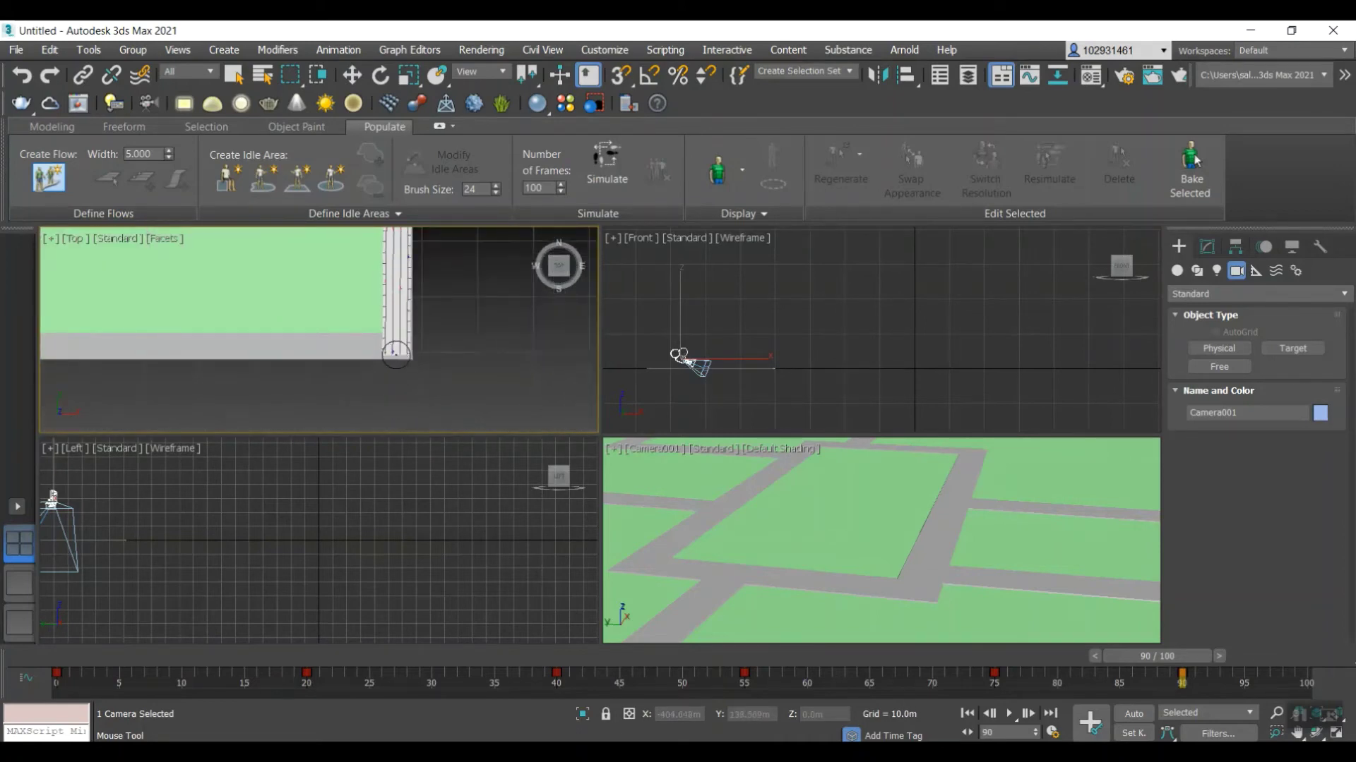
scroll(221, 383, down, 6)
scroll(204, 339, up, 8)
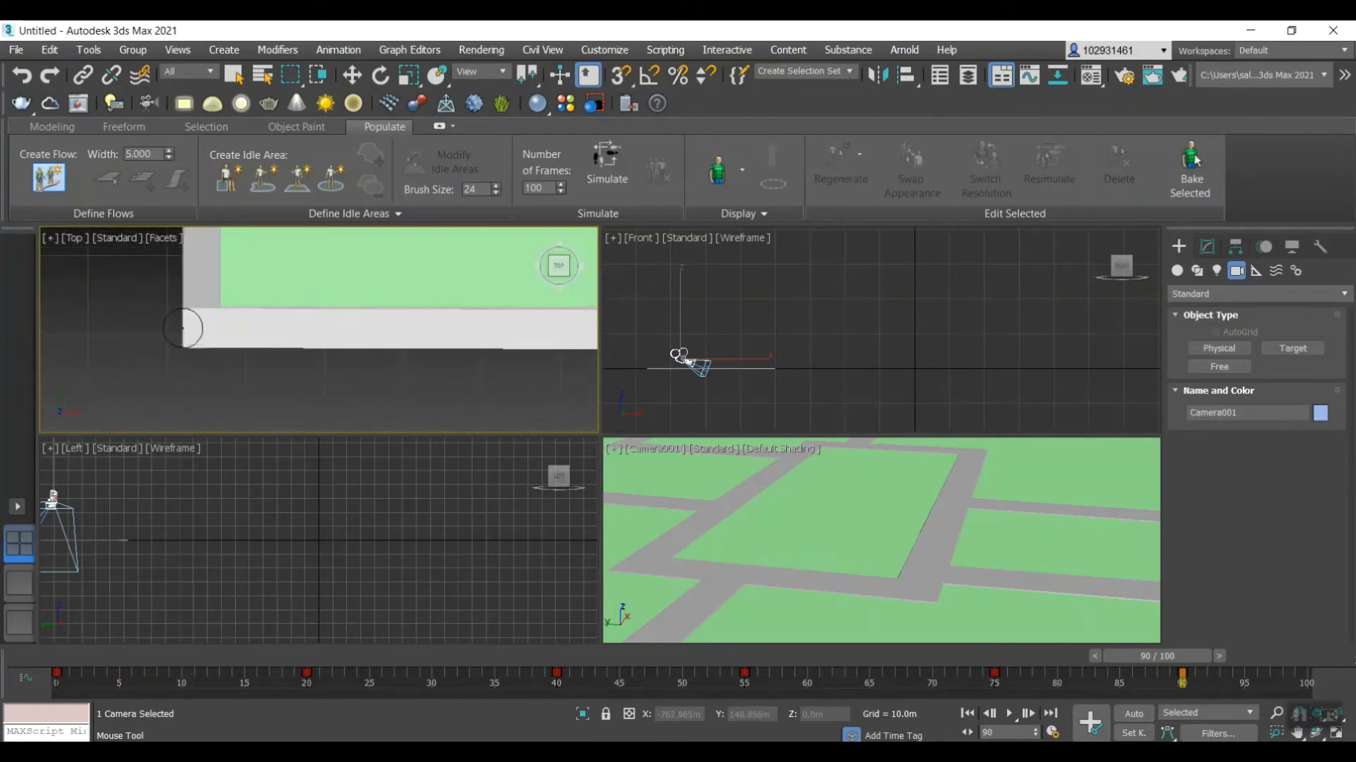
- Run the border flow up the left-hand strip back to its starting corner and finish it
scroll(182, 314, down, 8)
scroll(200, 276, up, 8)
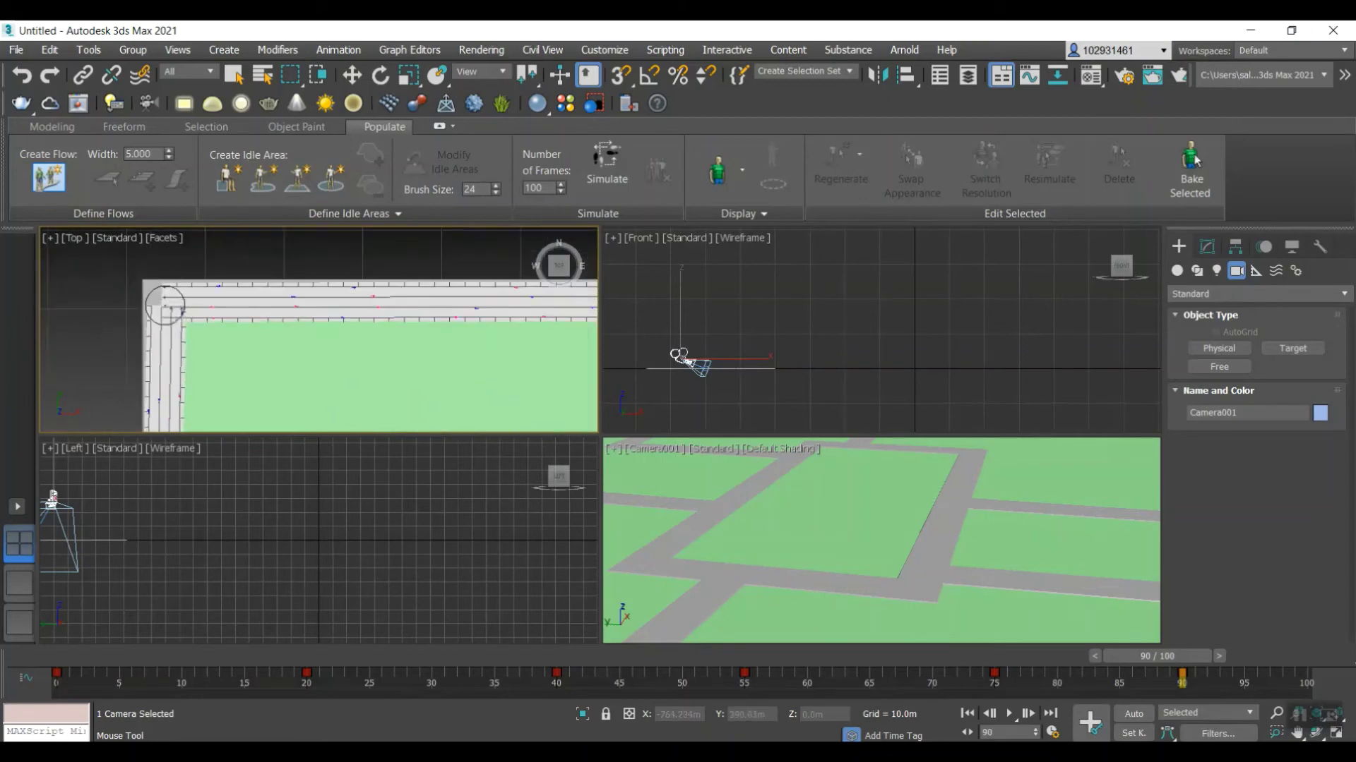
click(158, 279)
right_click(158, 279)
scroll(208, 298, down, 8)
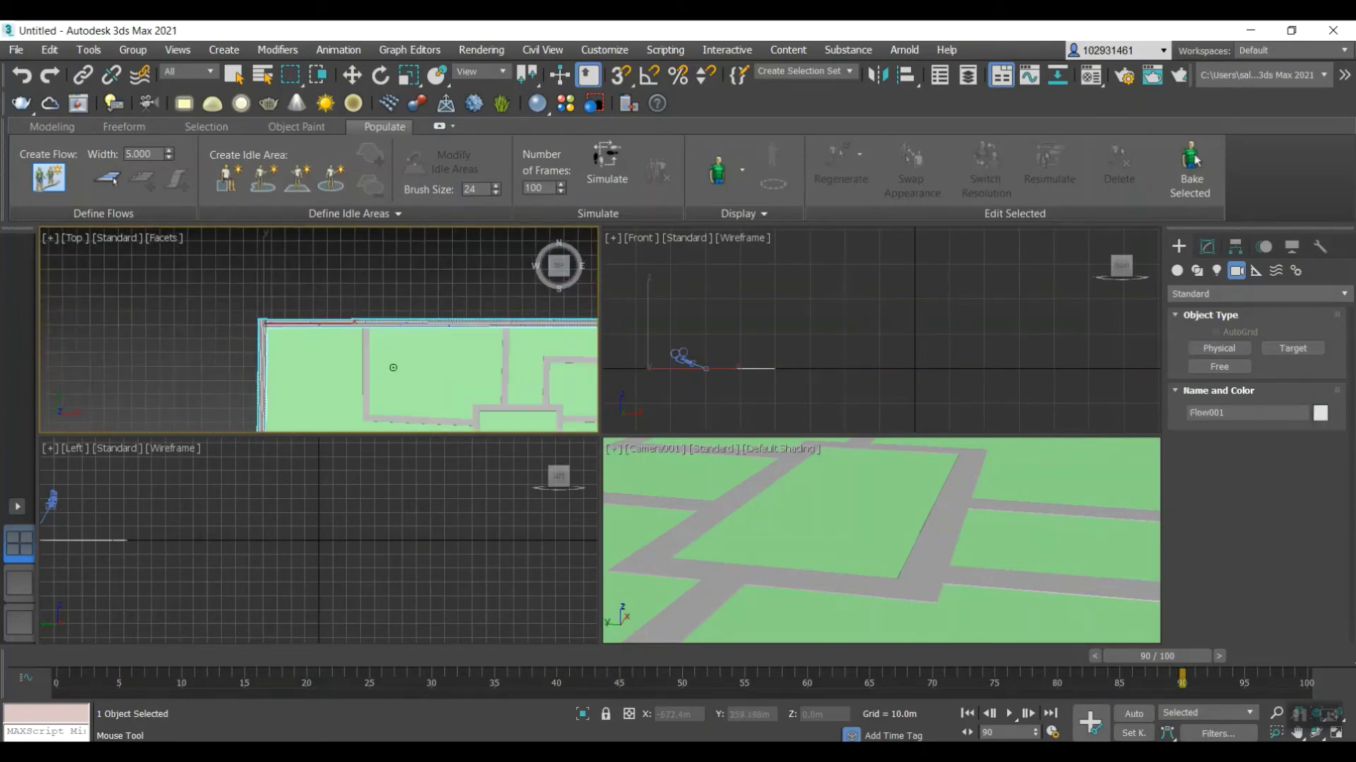
- Create an L-shaped flow from the upper border down the leftmost inner strip and across to the central rectangle
scroll(392, 366, up, 7)
scroll(304, 271, down, 7)
scroll(305, 261, up, 5)
scroll(289, 318, down, 3)
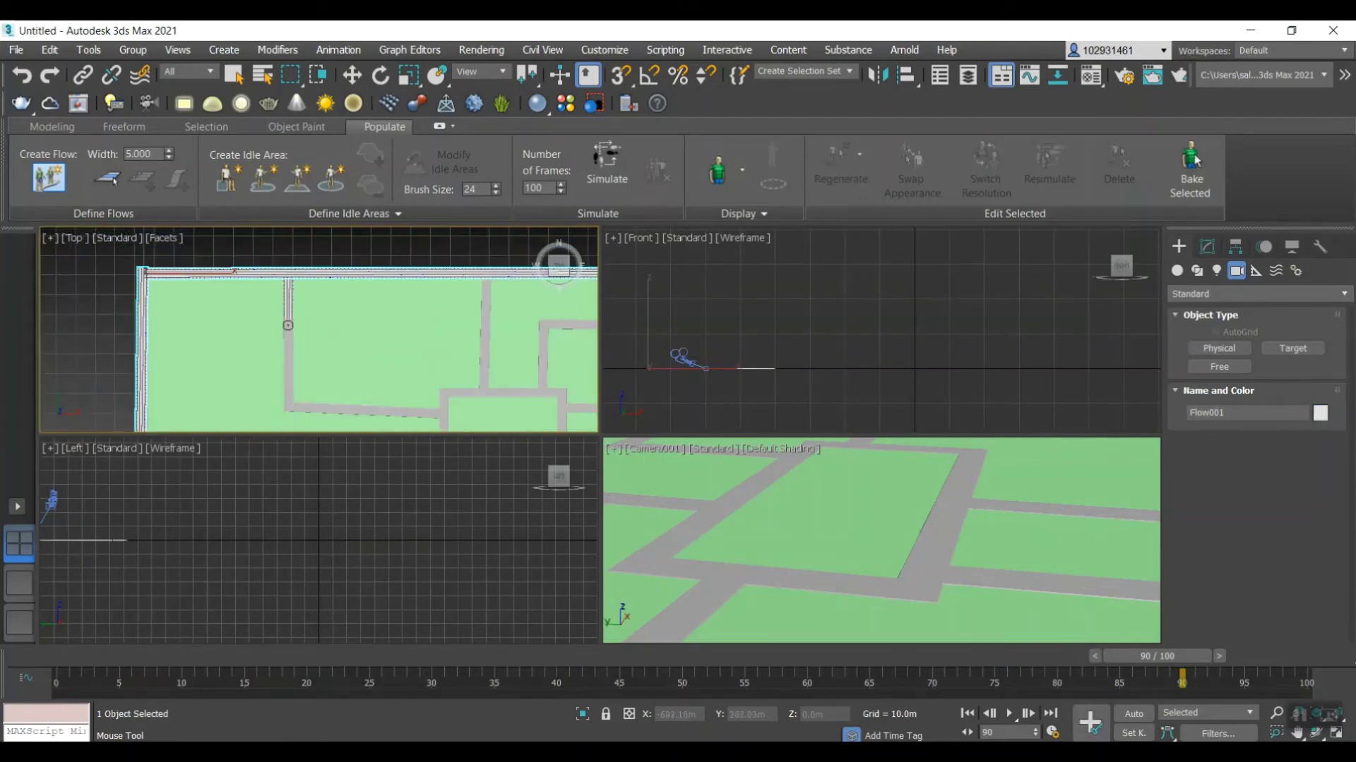
scroll(287, 406, up, 5)
click(286, 401)
scroll(288, 401, down, 6)
scroll(374, 405, up, 5)
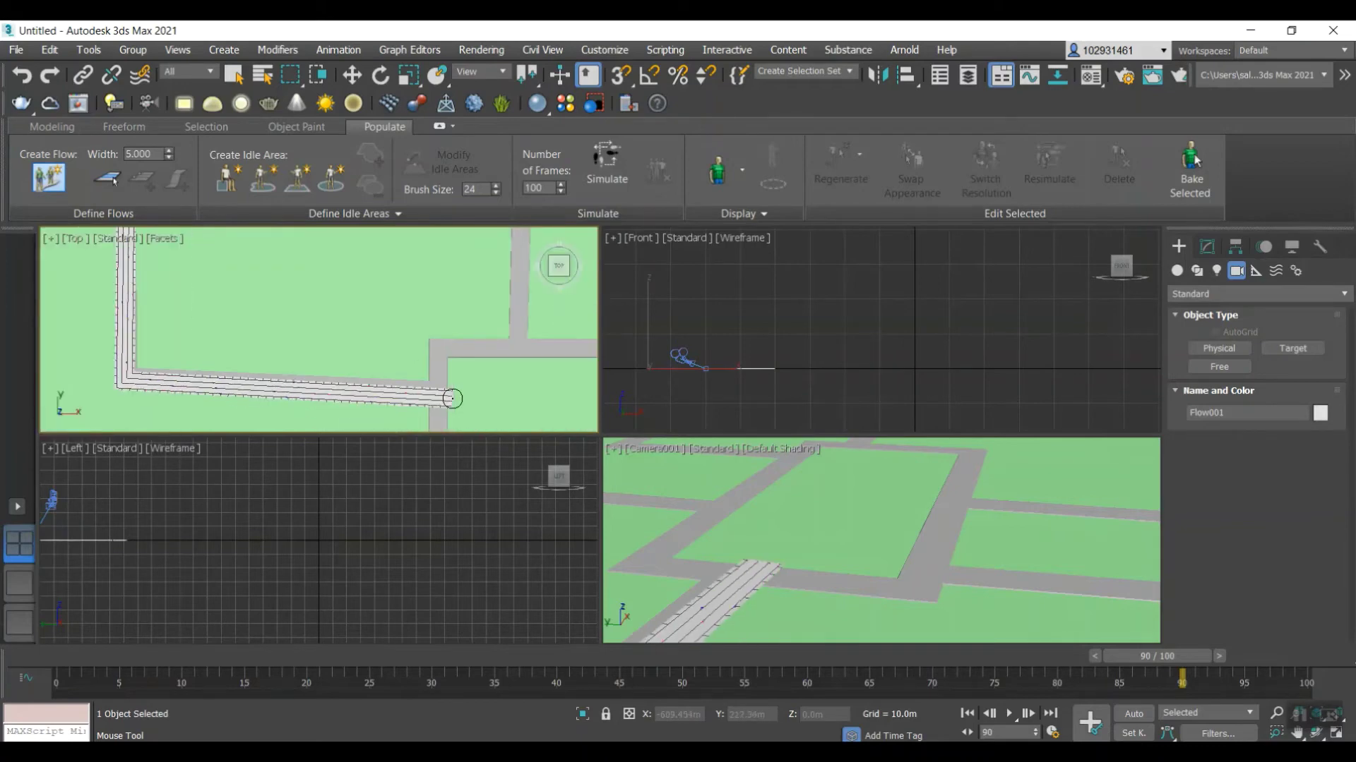
click(435, 390)
right_click(443, 353)
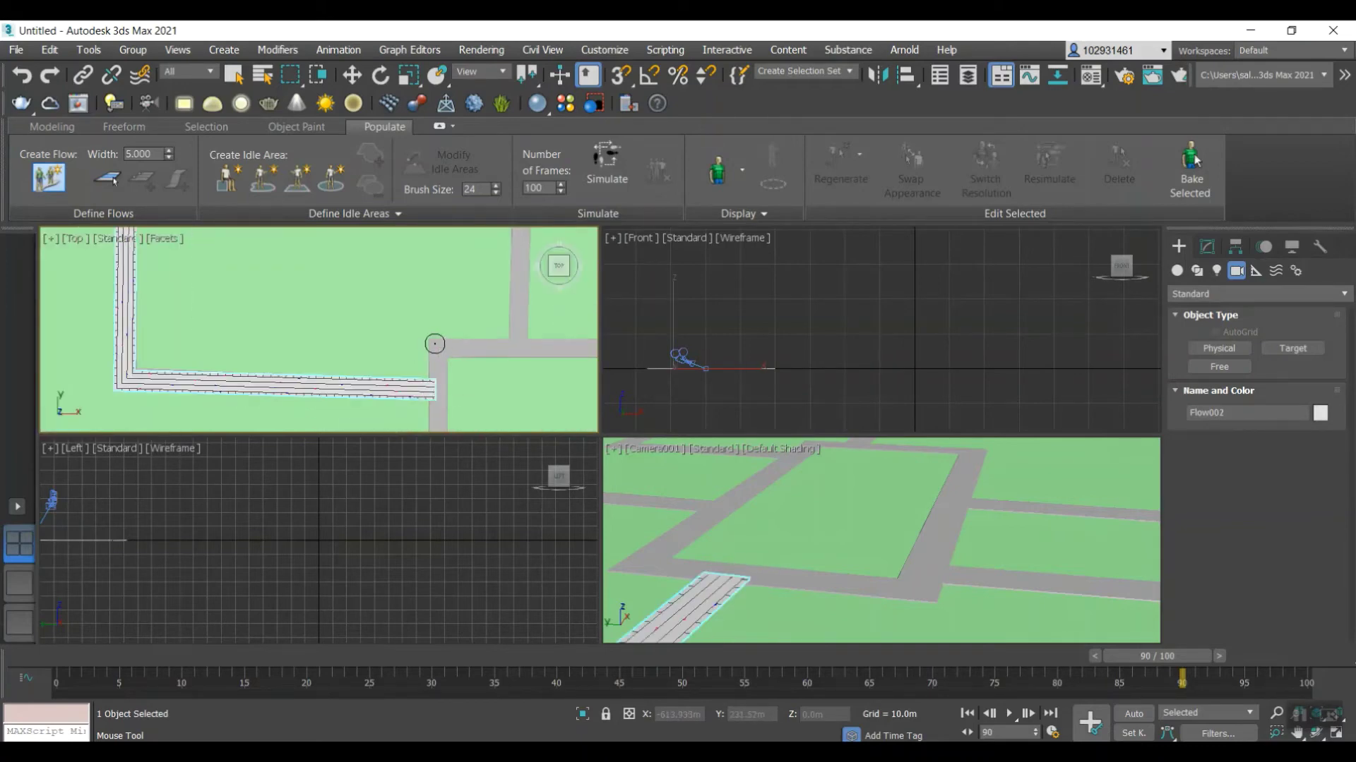
- Create a closed flow around all four sides of the central gray rectangle
click(435, 343)
scroll(465, 346, down, 6)
scroll(551, 348, up, 4)
click(522, 343)
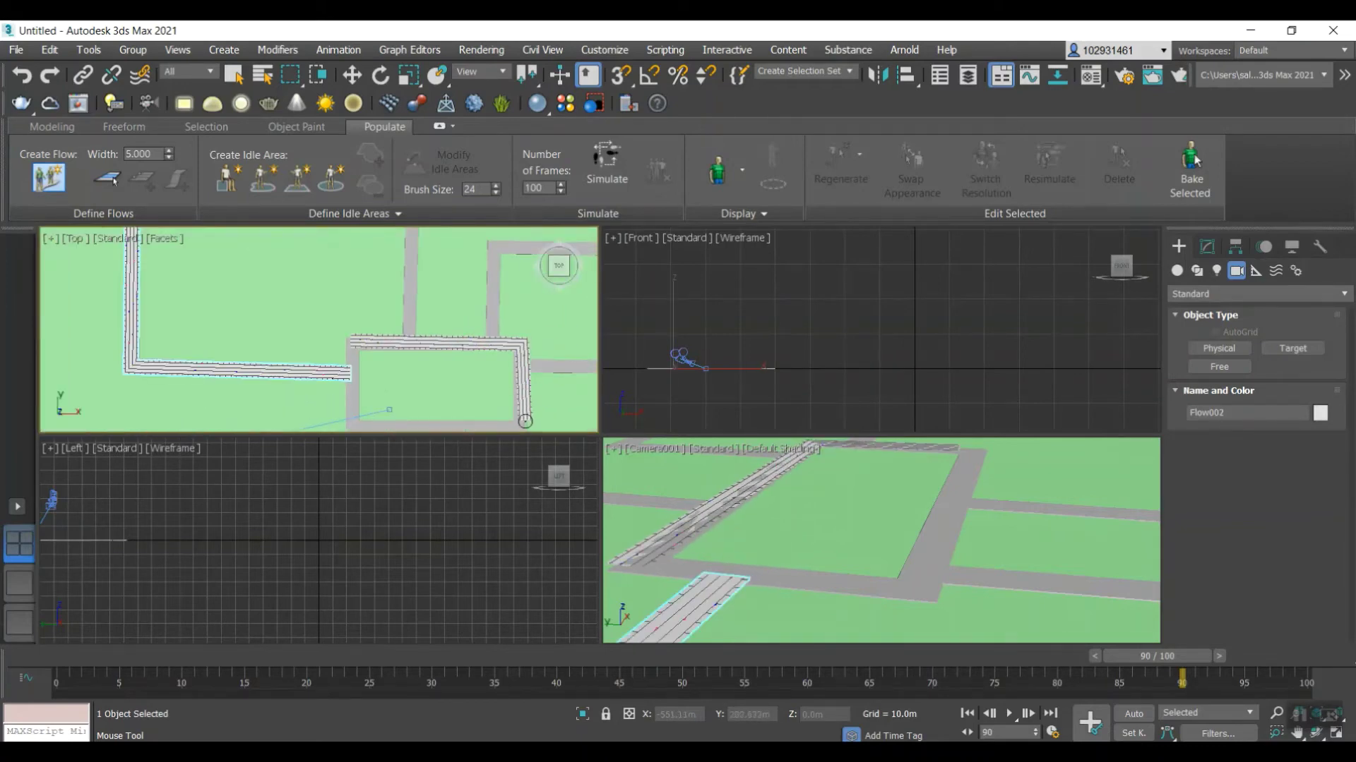
click(516, 429)
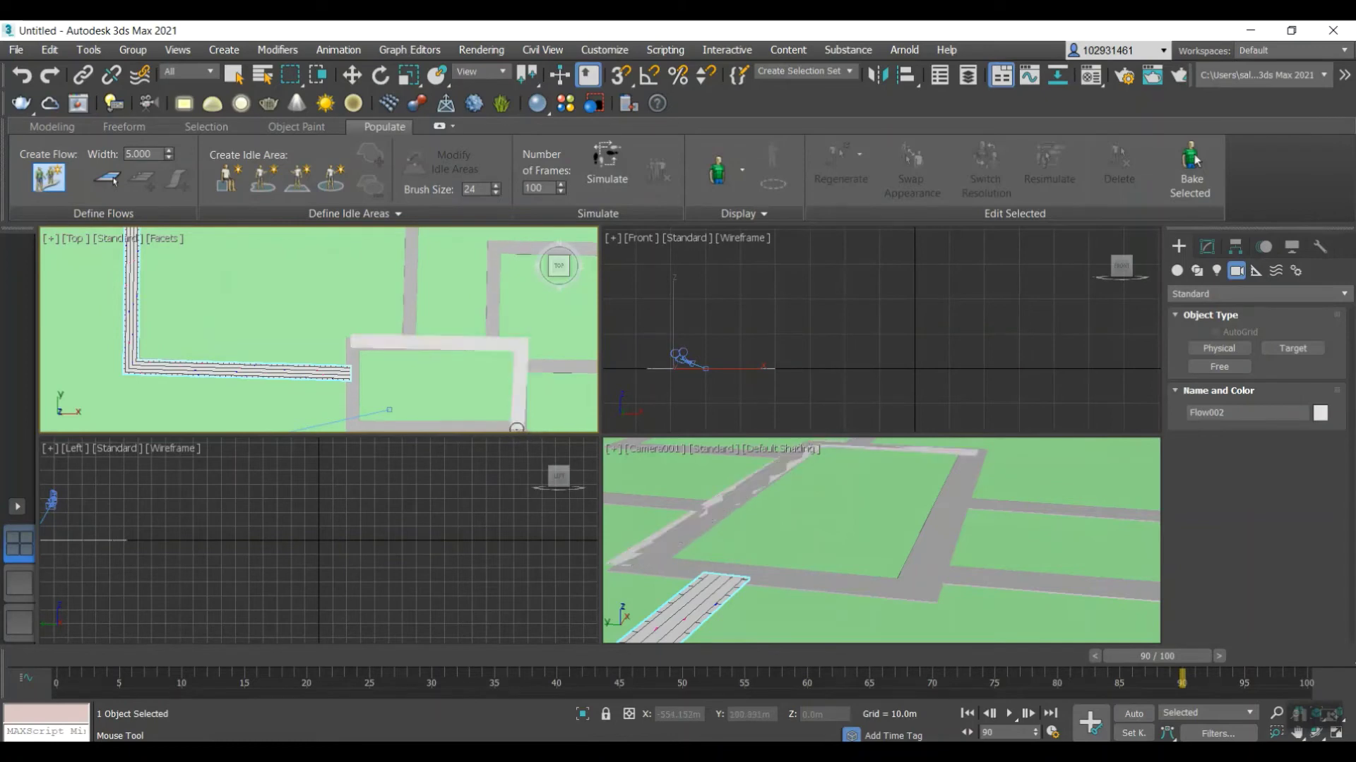
click(344, 427)
click(356, 343)
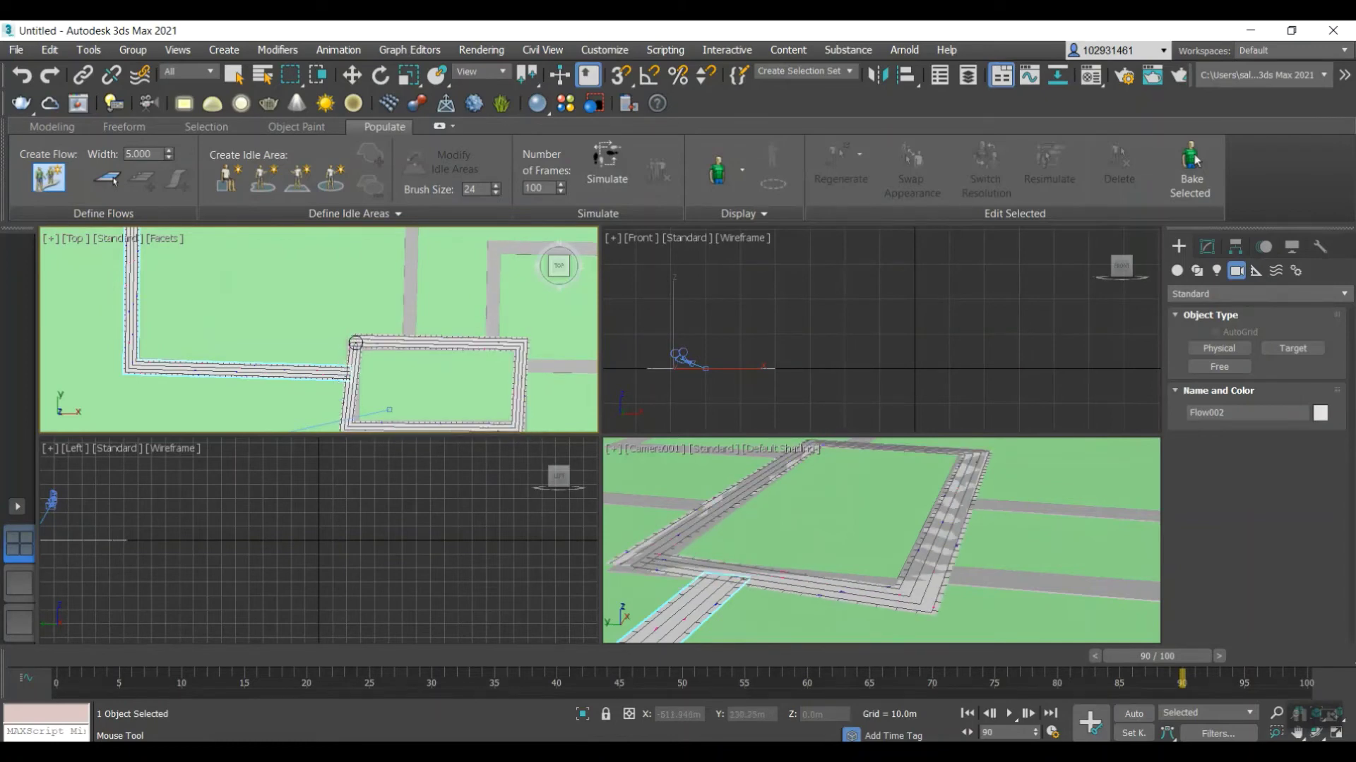
- Create a straight flow along the gray strip between the upper border and the central rectangle's top side
scroll(432, 274, down, 5)
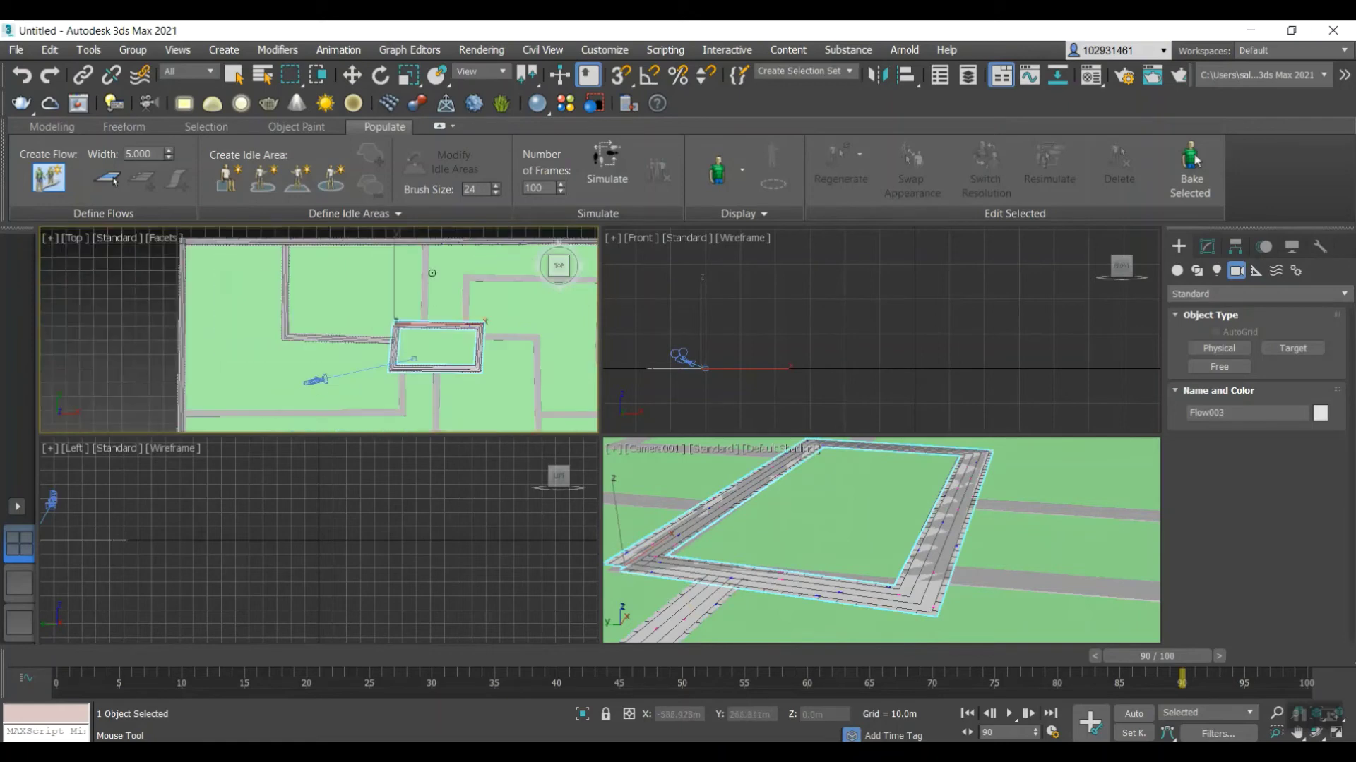
scroll(432, 273, up, 4)
scroll(418, 269, down, 6)
scroll(418, 262, up, 5)
click(416, 244)
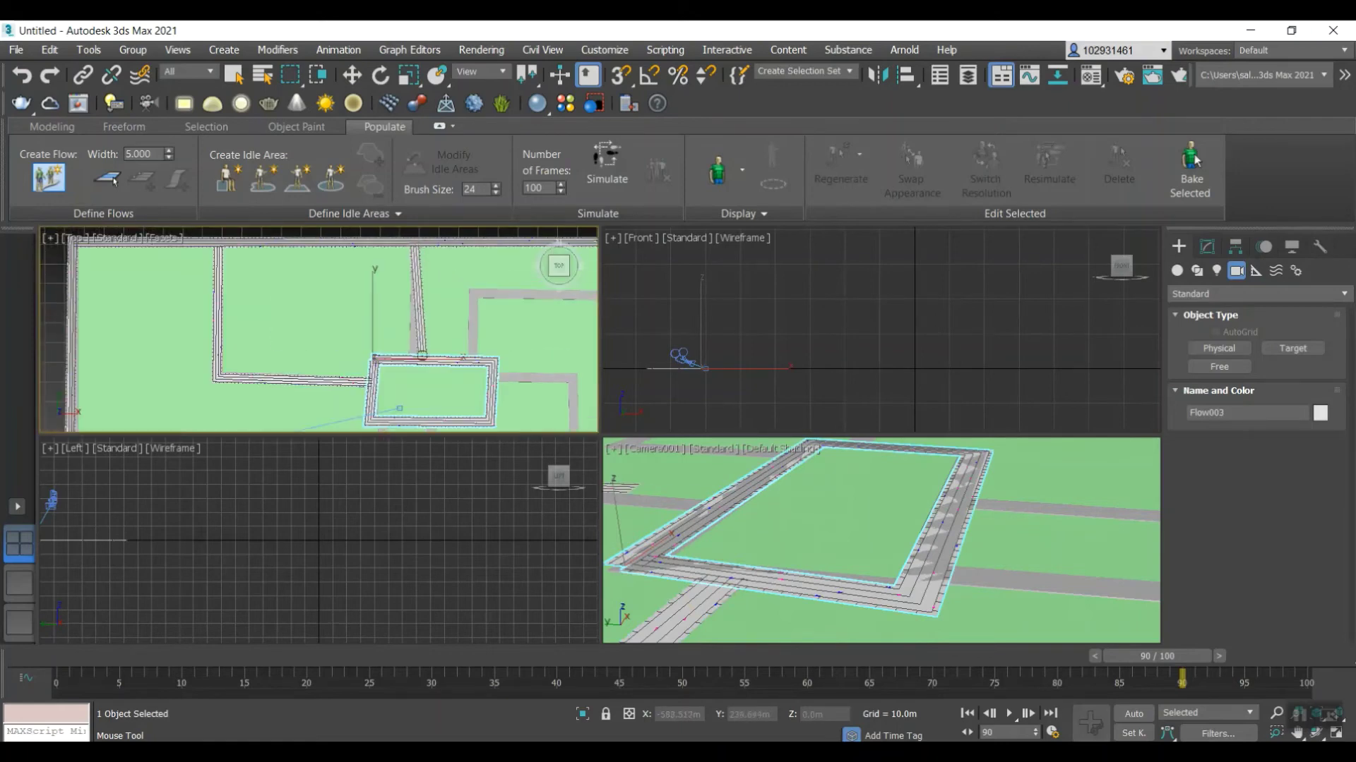
click(421, 356)
- Try an L-shaped flow from the central rectangle up and across to the right-hand border, and undo it
scroll(470, 348, down, 3)
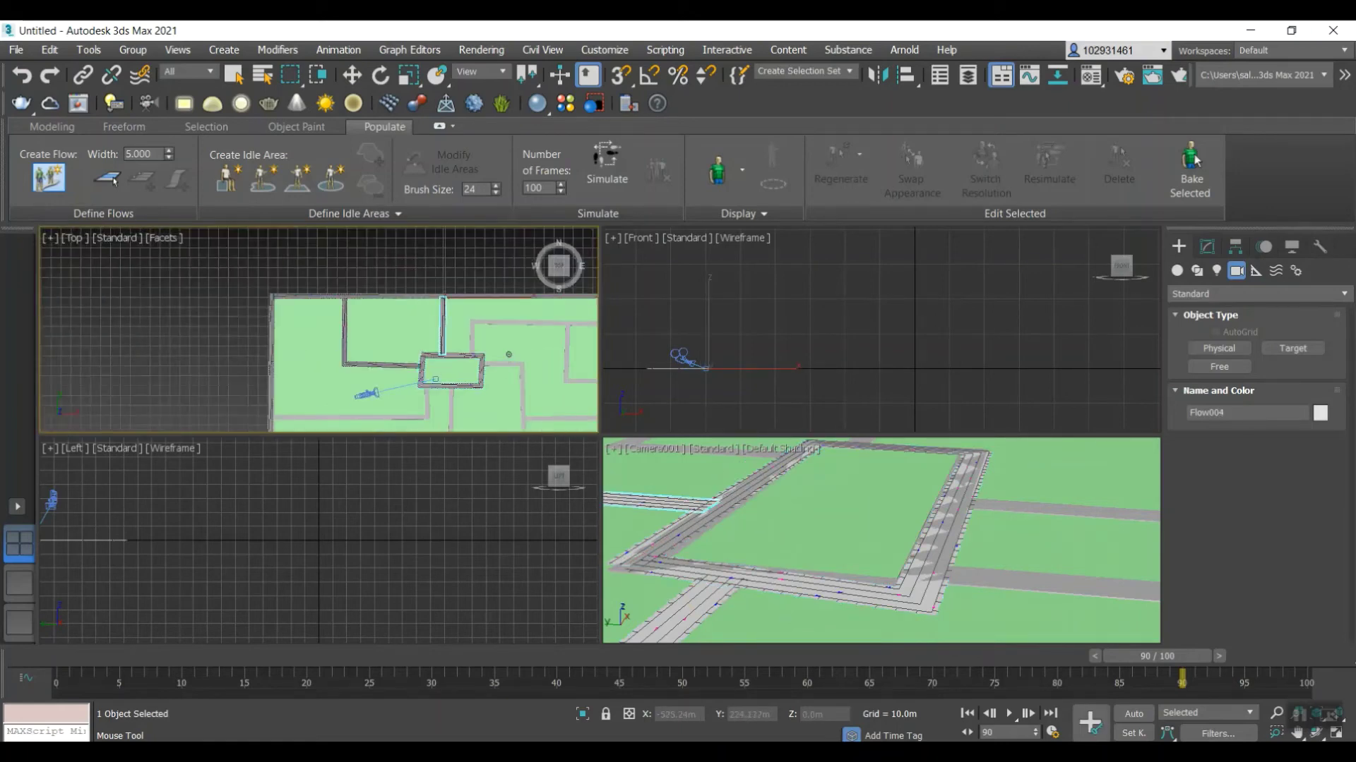
scroll(509, 355, up, 4)
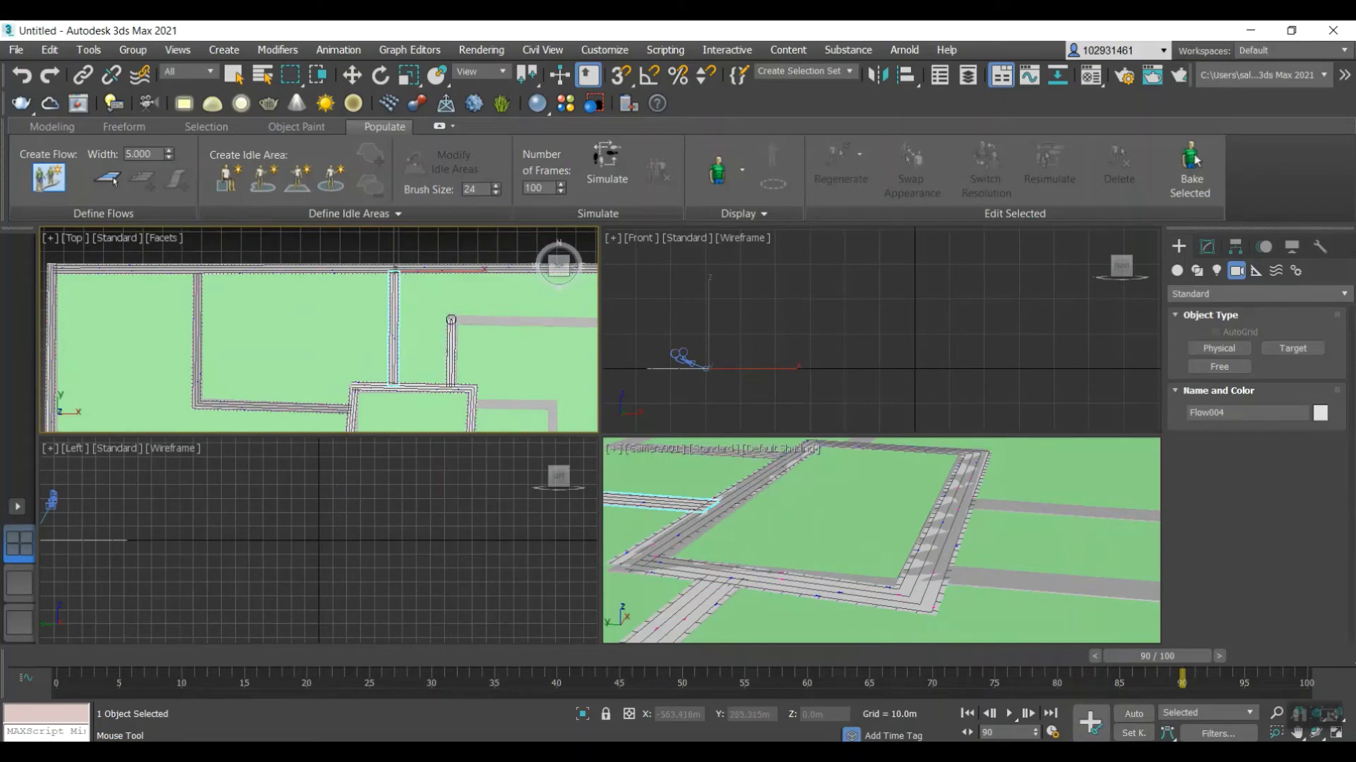
scroll(433, 361, down, 5)
scroll(560, 325, up, 5)
click(583, 320)
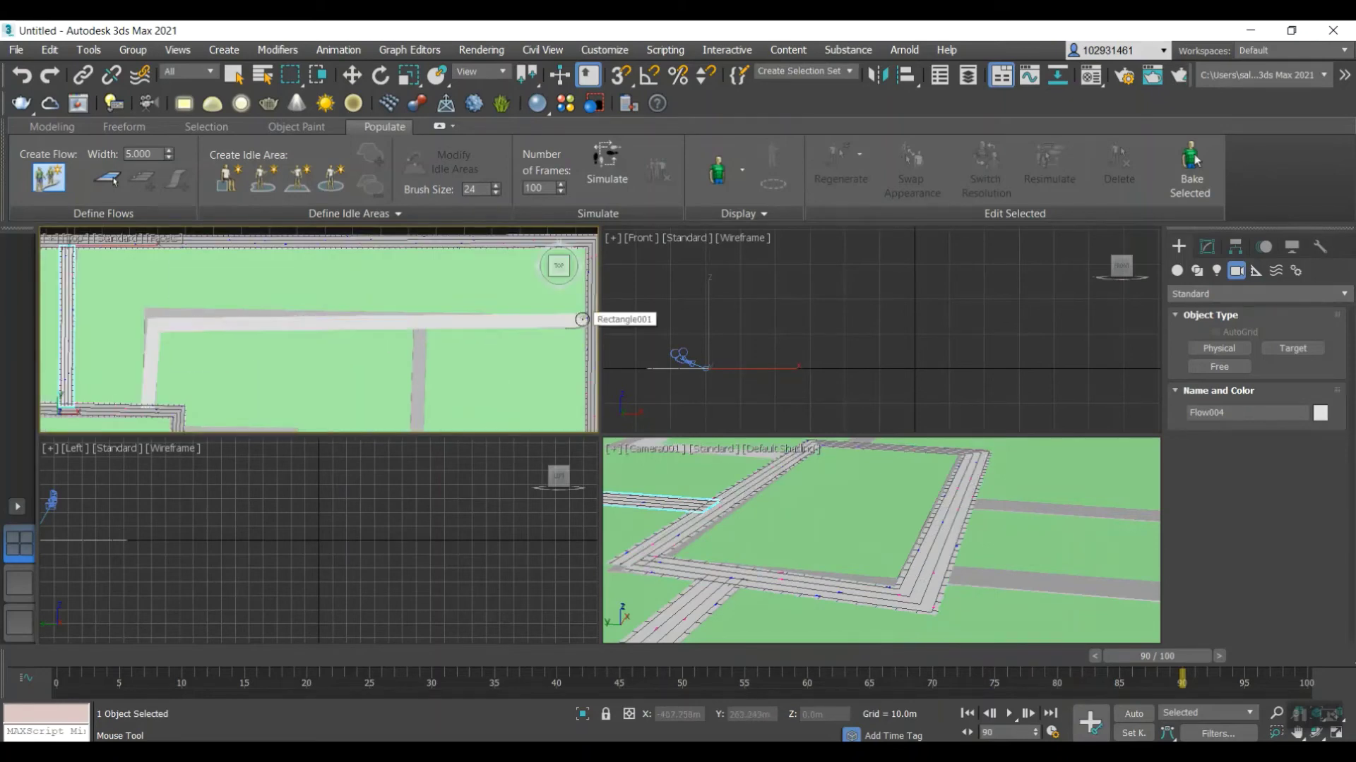
right_click(583, 321)
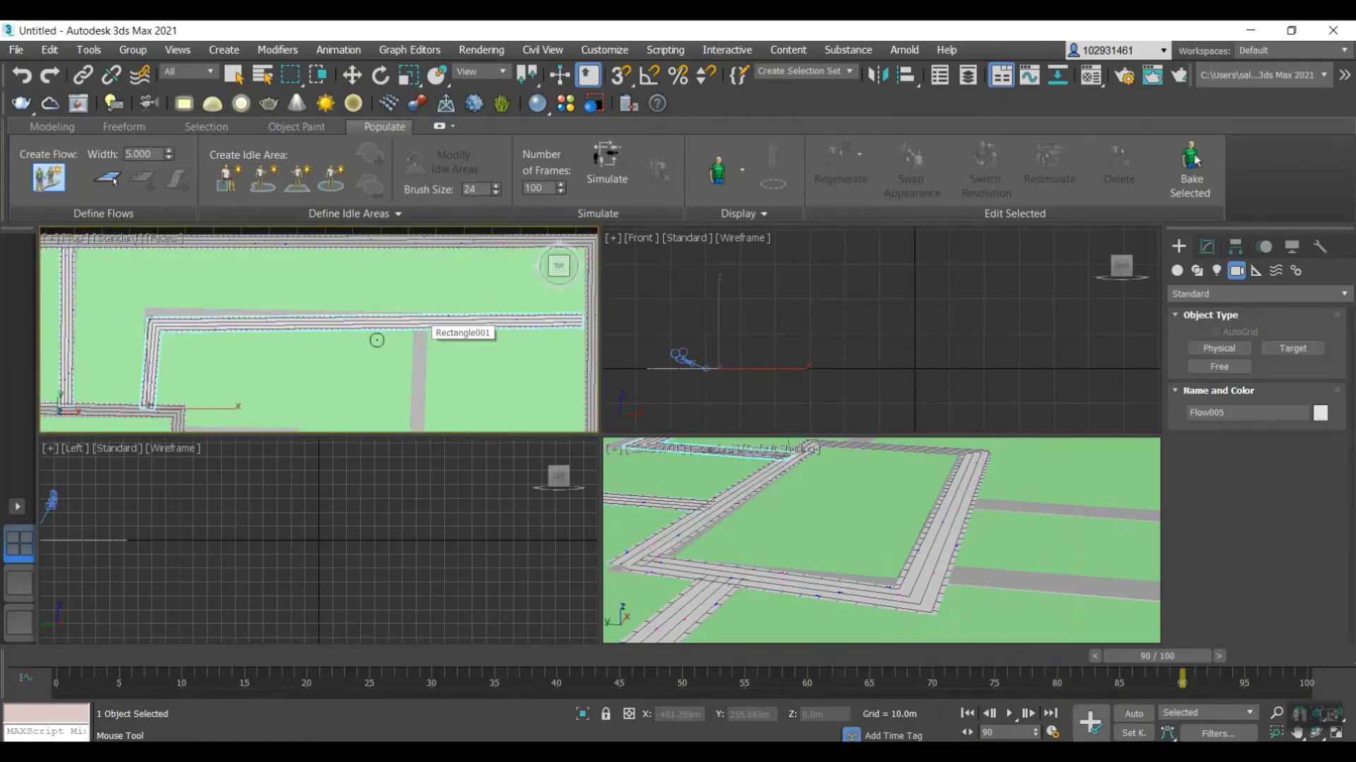
key(ctrl+z)
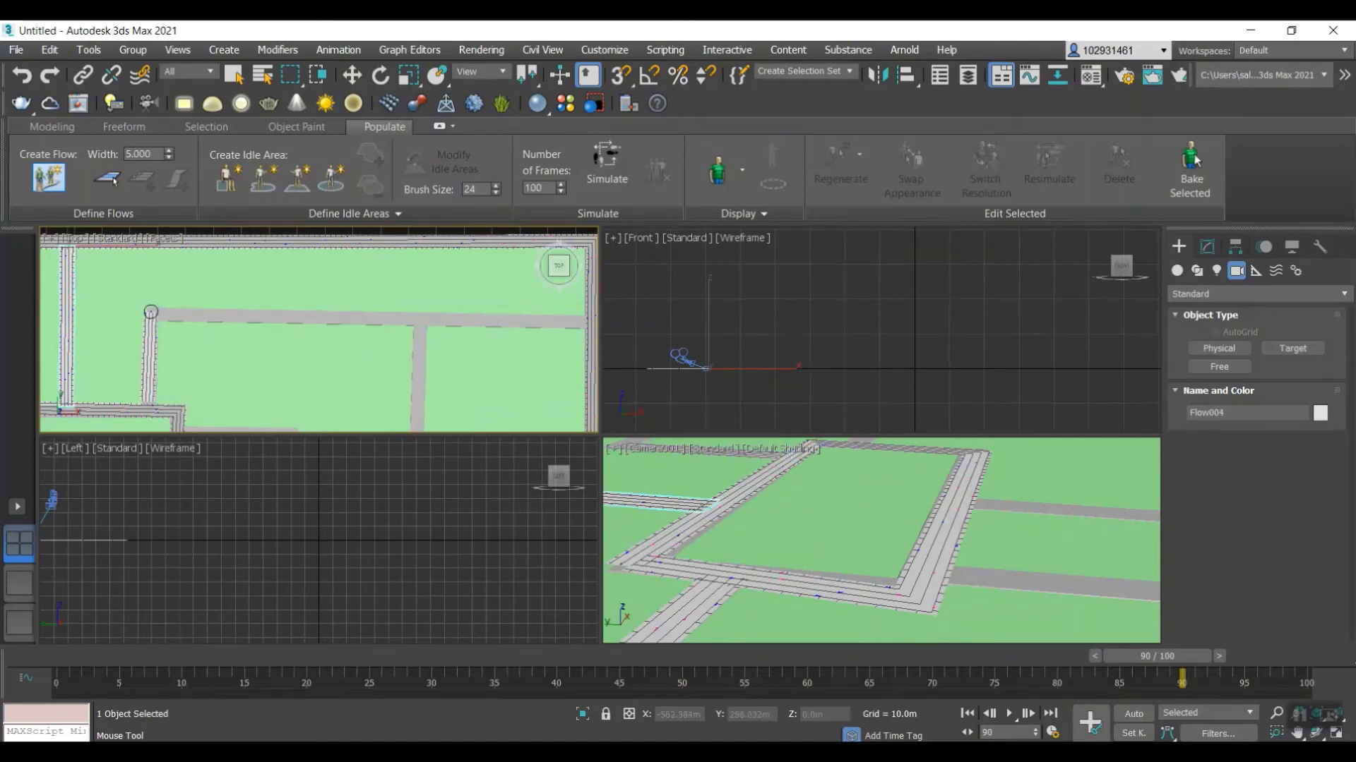
- Draw the flow from the central rectangle's top side up to the strip's corner and across to the right-hand border
scroll(469, 319, down, 2)
click(553, 325)
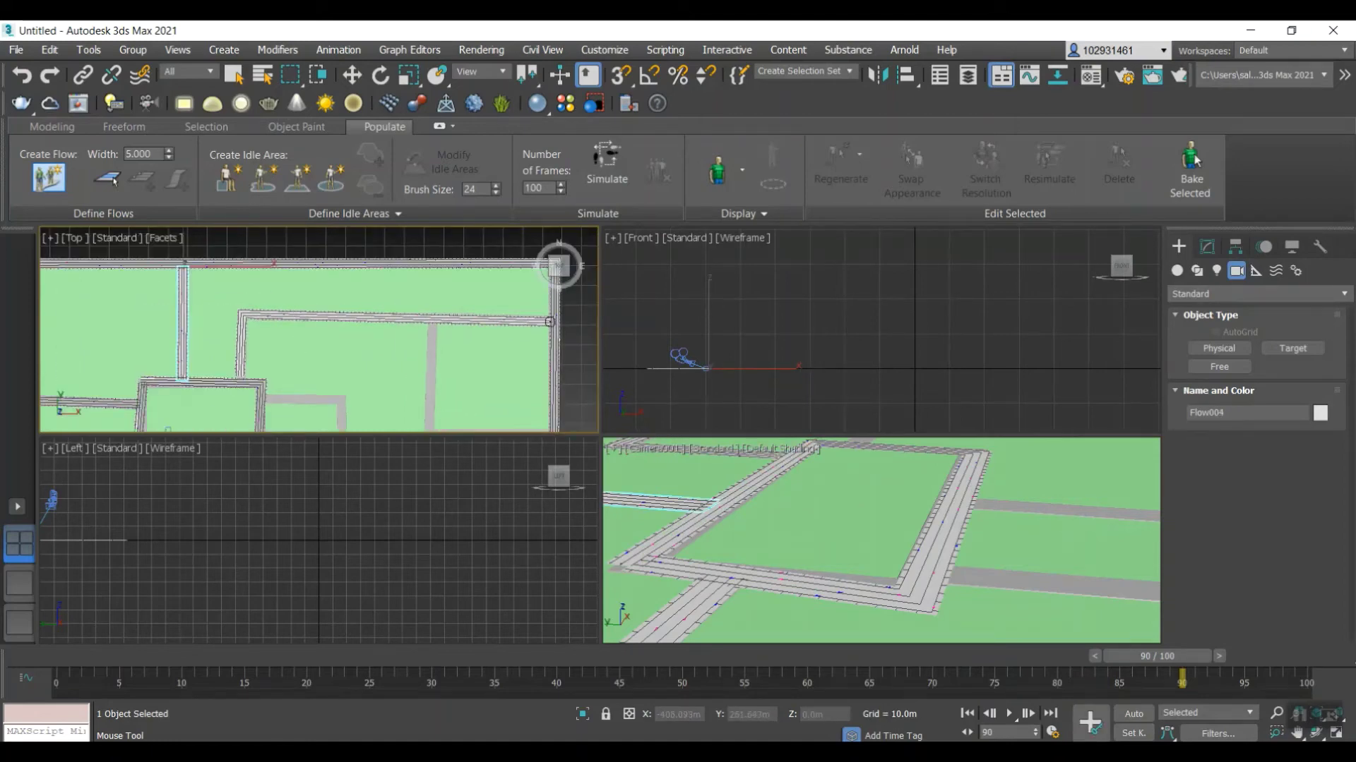
right_click(554, 325)
- Create an L-shaped flow branching down from the upper horizontal inner strip and across to the right-hand border
scroll(432, 364, up, 3)
click(431, 284)
scroll(429, 287, down, 3)
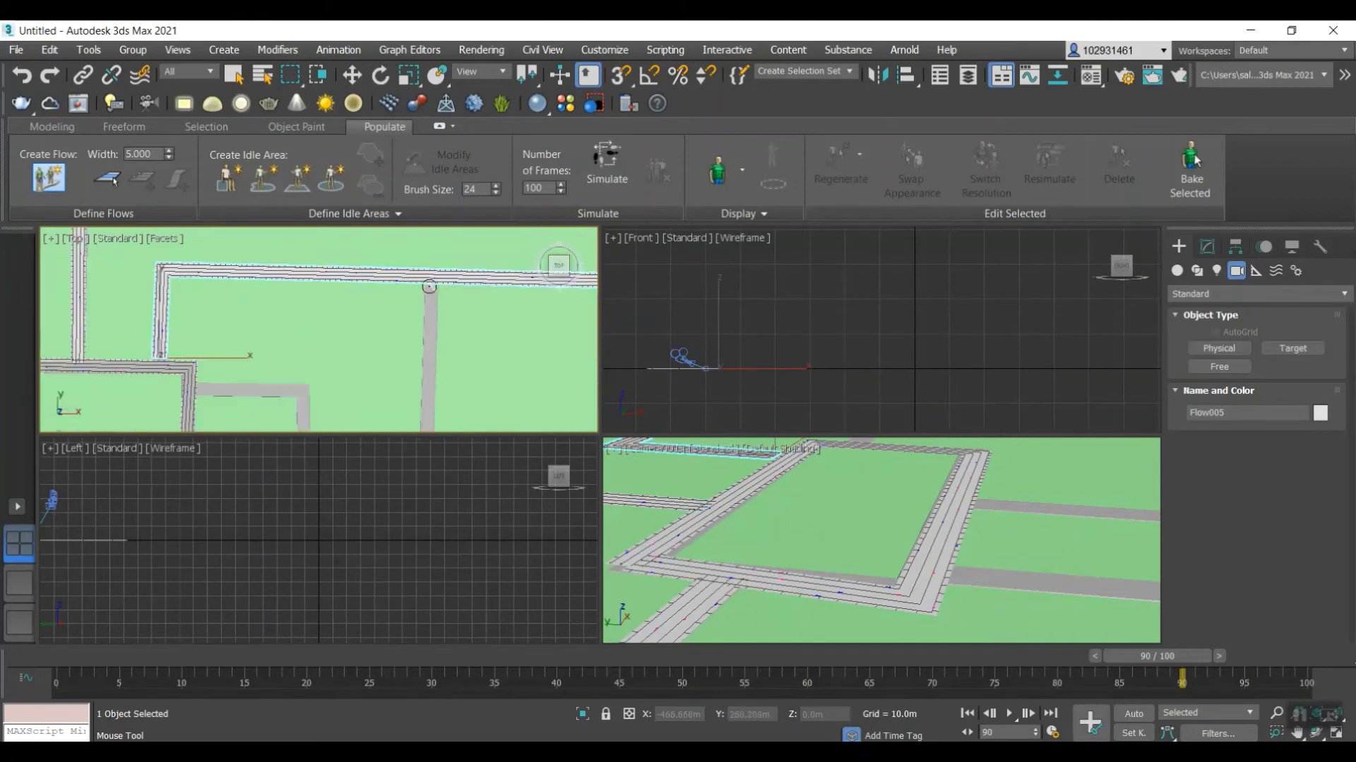
scroll(423, 375, up, 3)
scroll(434, 347, down, 3)
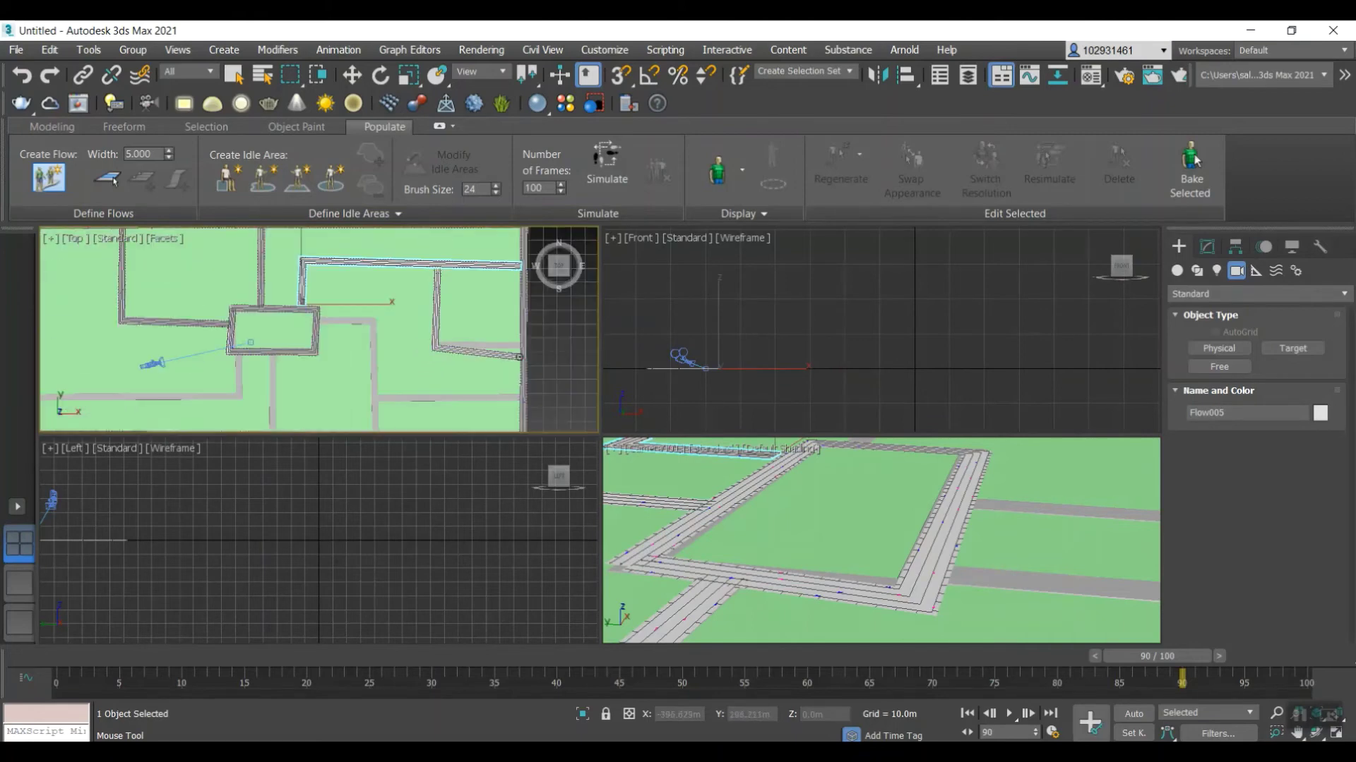
scroll(402, 332, up, 3)
- Create an L-shaped flow from the central rectangle's right side across and down the gray strip to the lower border
scroll(401, 311, down, 5)
scroll(401, 309, up, 4)
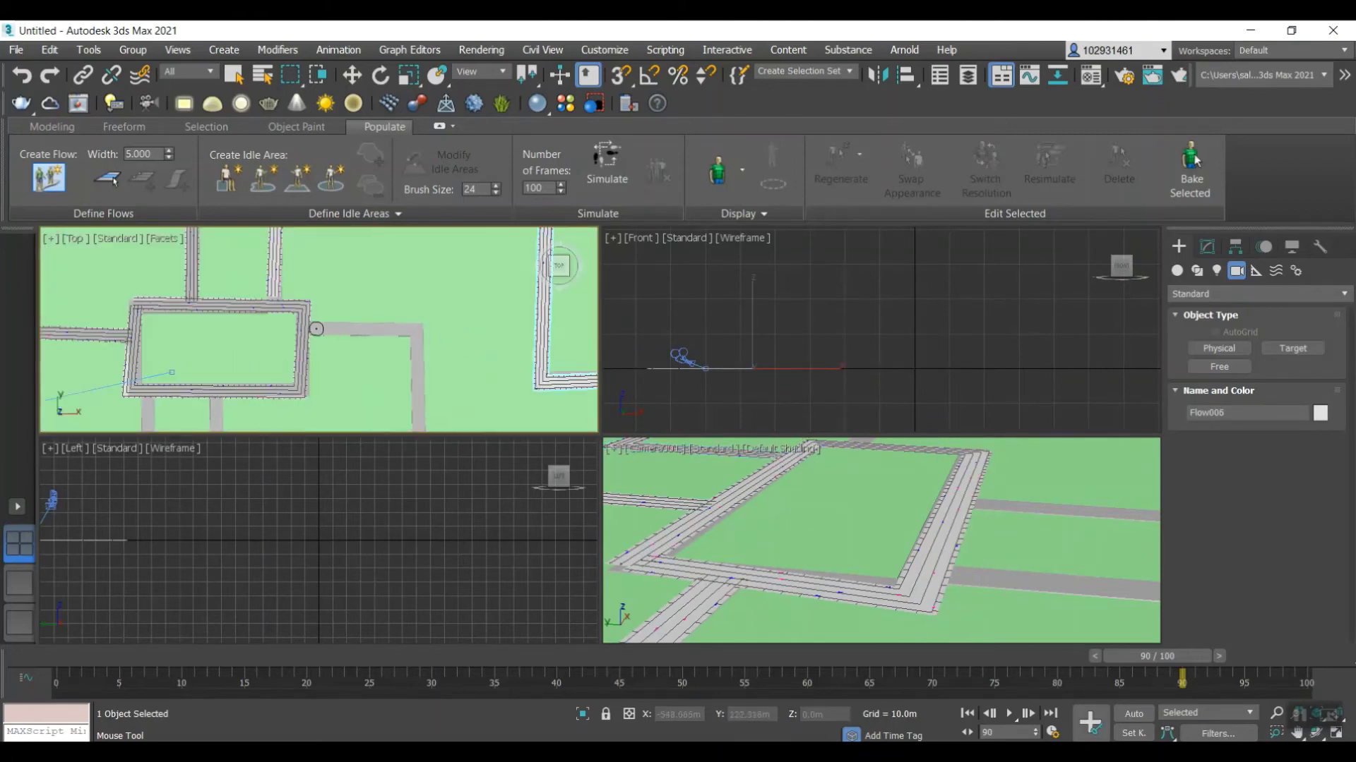
scroll(424, 351, down, 1)
scroll(424, 352, down, 3)
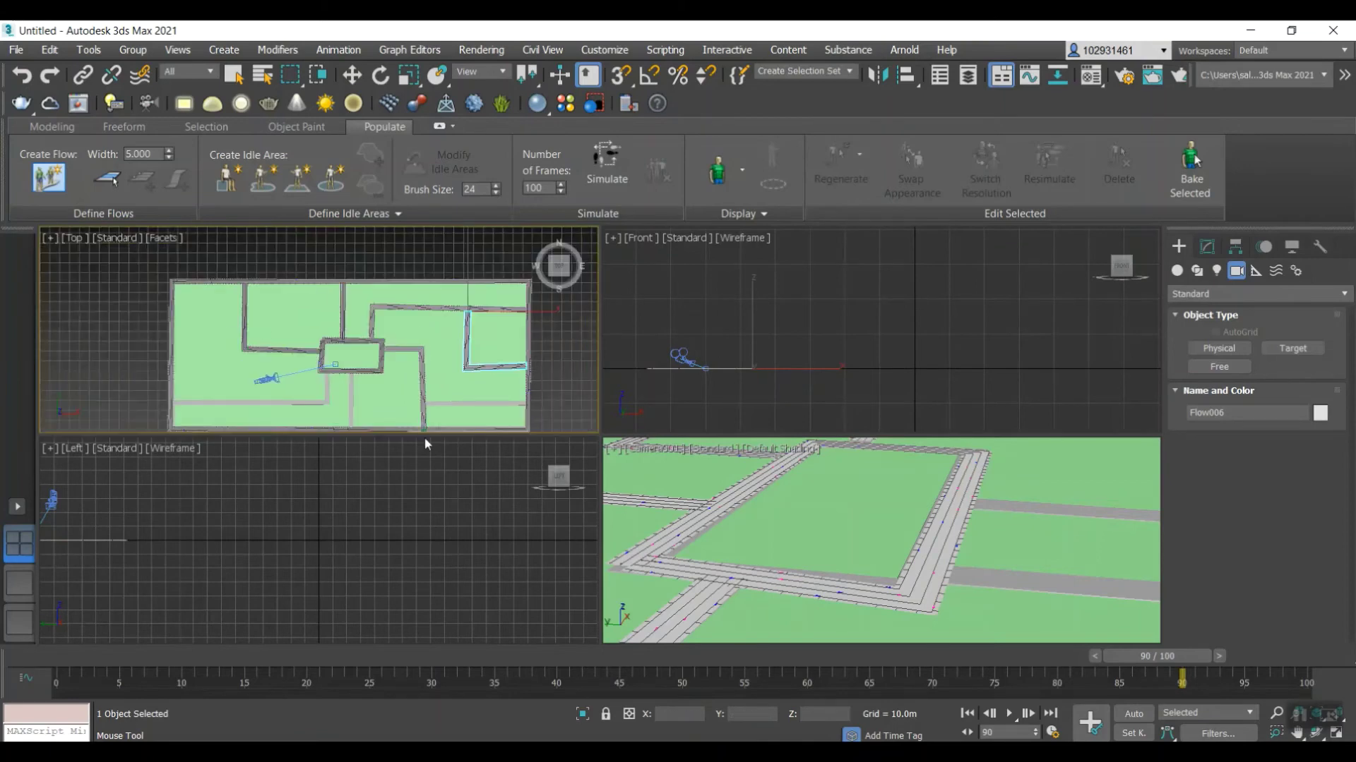
scroll(427, 395, up, 6)
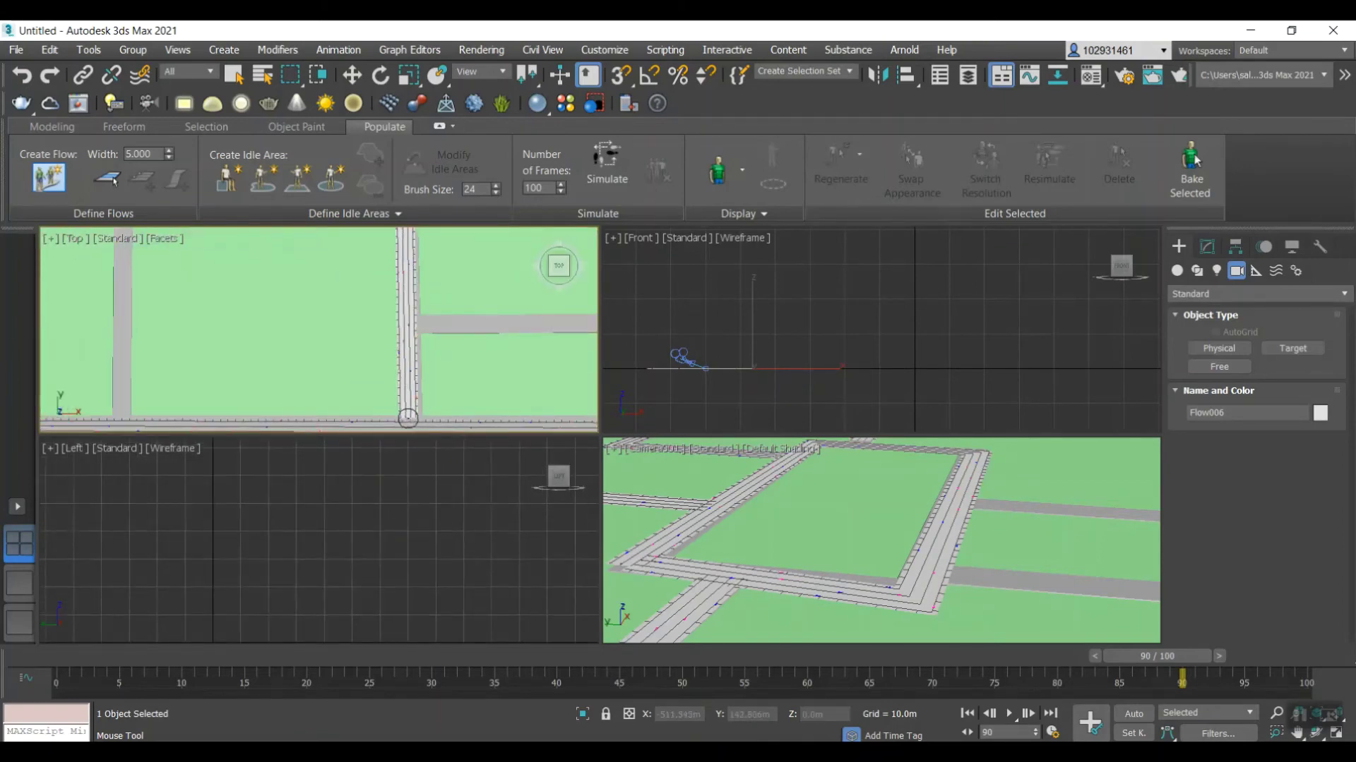
click(409, 418)
right_click(409, 418)
- Create a straight flow along the lower right gray strip, from the vertical inner flow across to the right-hand border
click(424, 323)
scroll(526, 323, down, 3)
scroll(543, 324, down, 3)
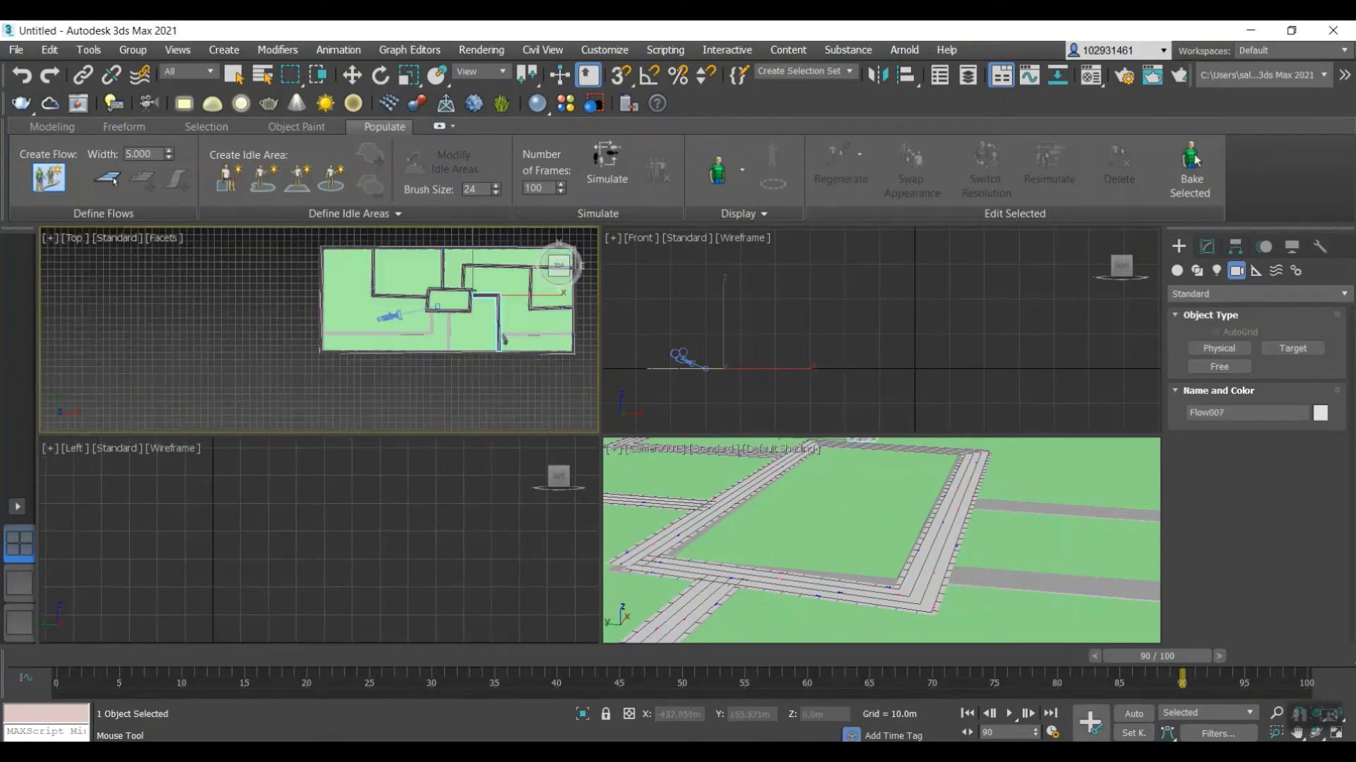
scroll(551, 340, up, 6)
click(559, 339)
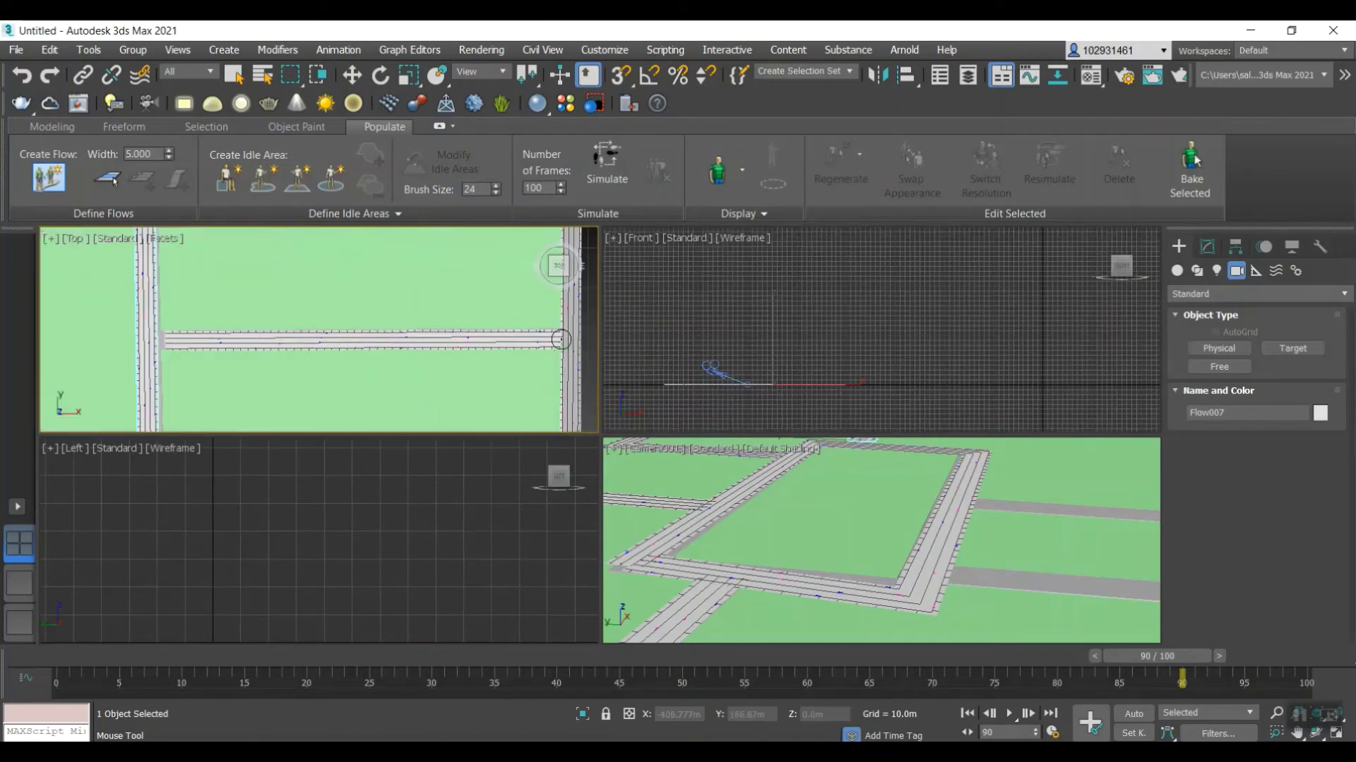
scroll(560, 340, down, 6)
right_click(560, 340)
- Create a straight flow from the central rectangle's lower side down the gray strip to the lower border
scroll(445, 328, up, 5)
click(387, 278)
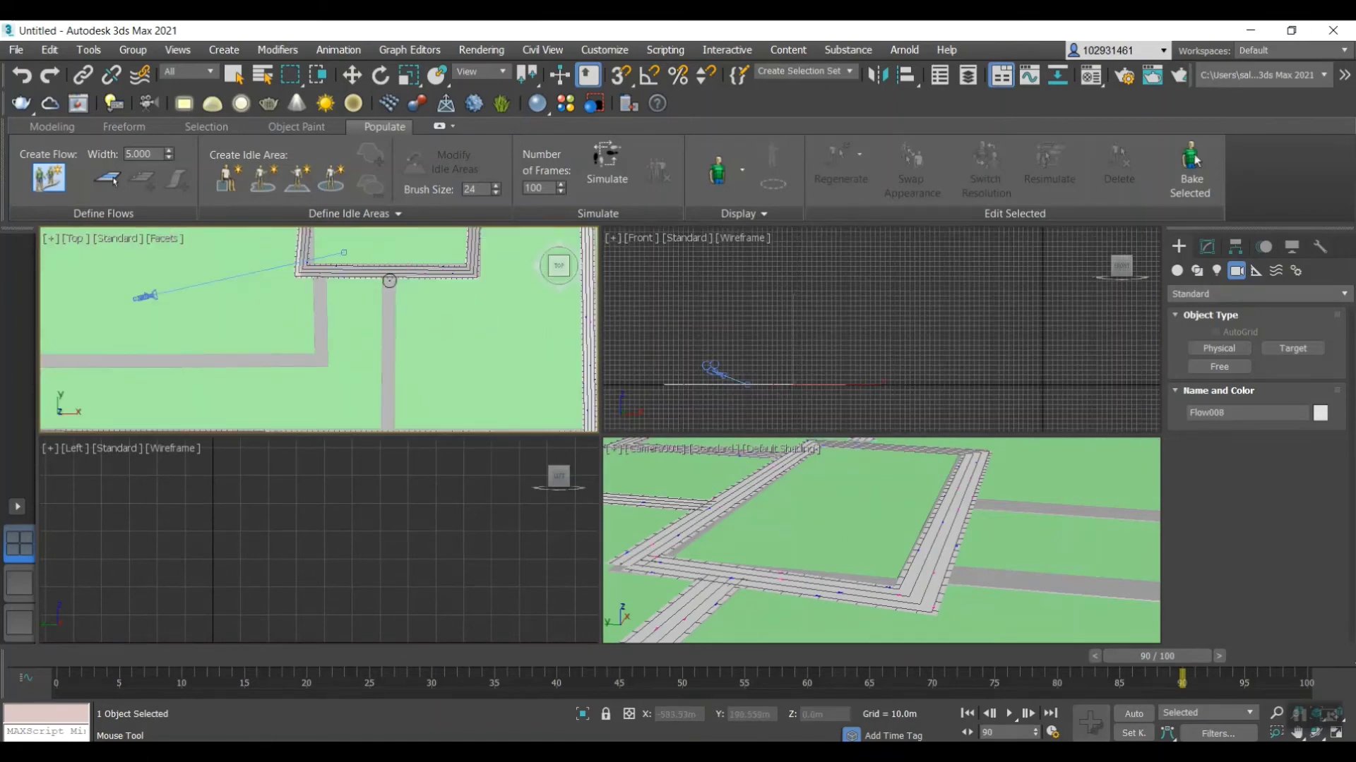
scroll(392, 332, down, 3)
scroll(392, 368, up, 2)
click(391, 367)
right_click(391, 368)
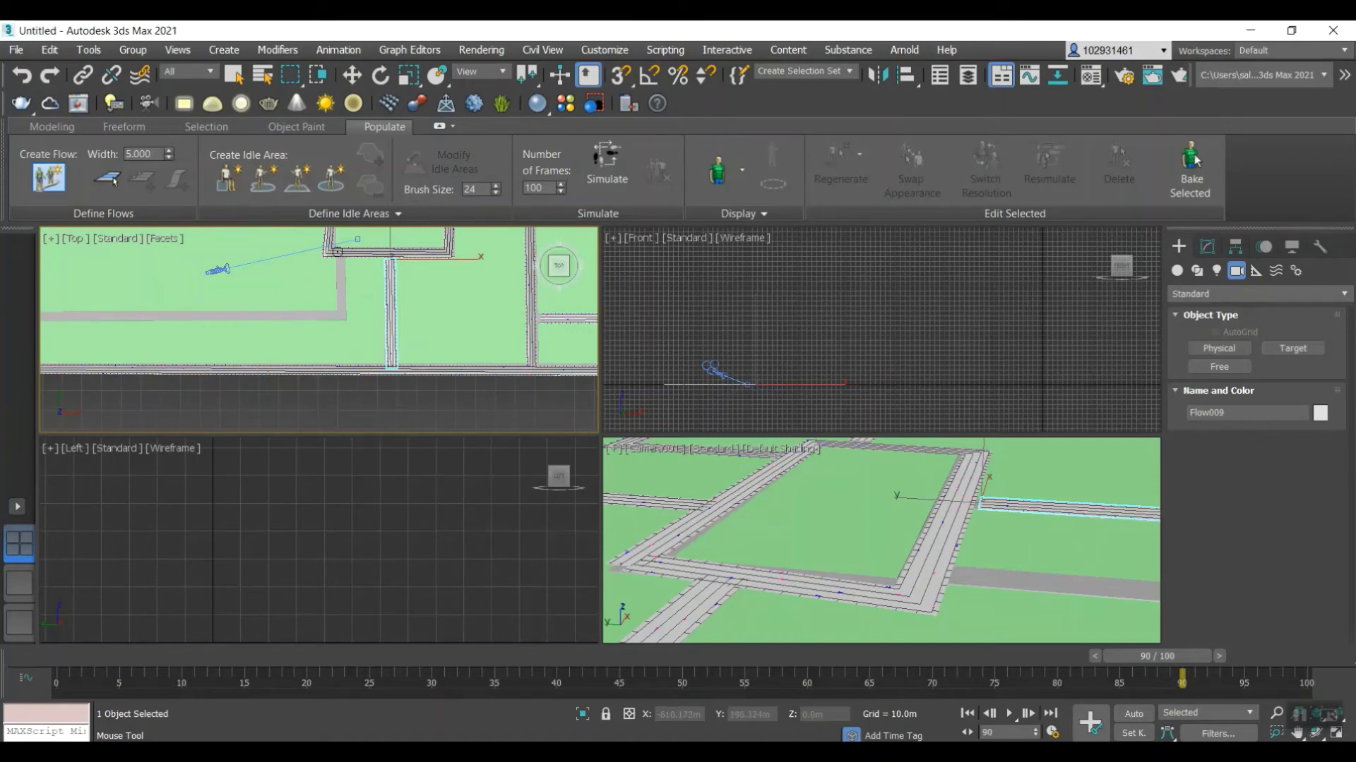
- Create an L-shaped flow from the central rectangle's lower-left corner down and across the gray strip to the left-hand border
scroll(341, 290, down, 5)
scroll(219, 321, up, 4)
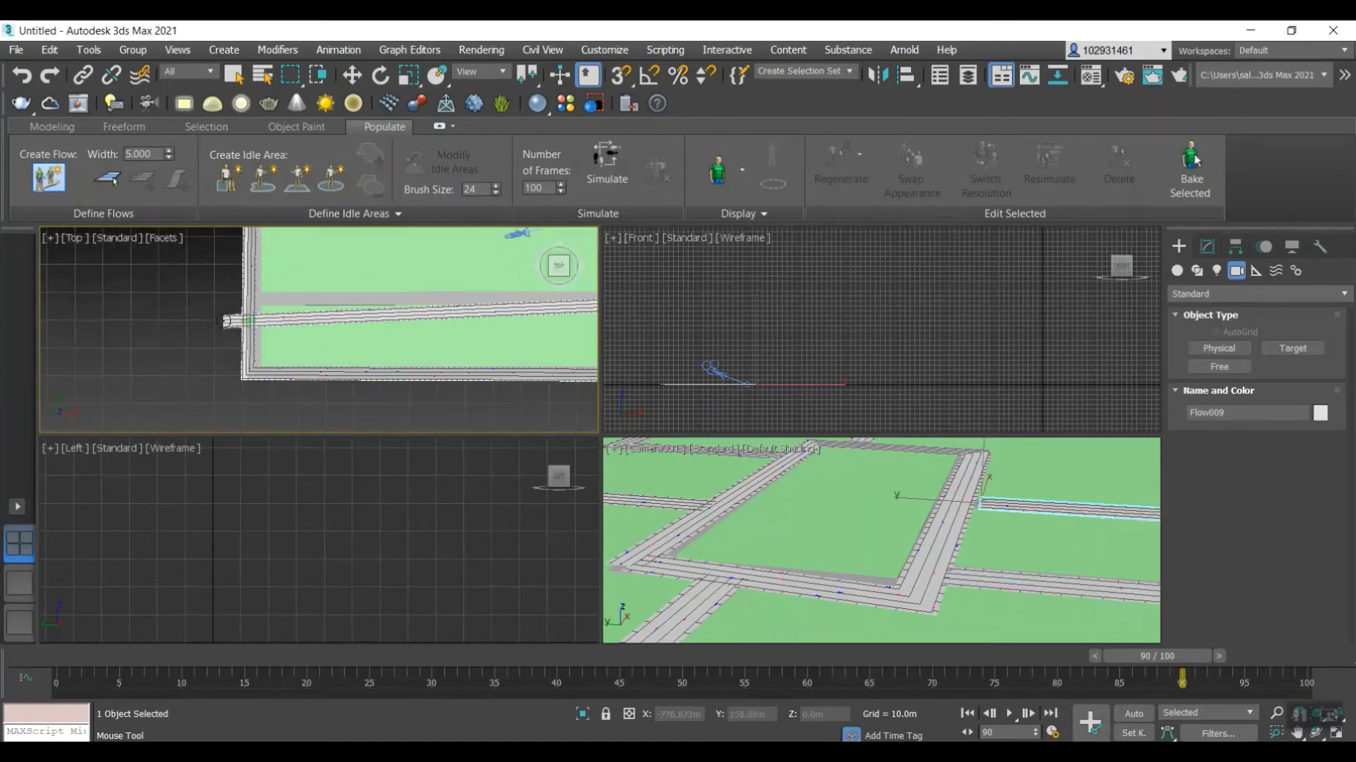
click(256, 297)
right_click(255, 297)
- Create a rectangular idle area filling most of the green space inside the central rectangle
scroll(346, 335, down, 1)
scroll(367, 338, down, 3)
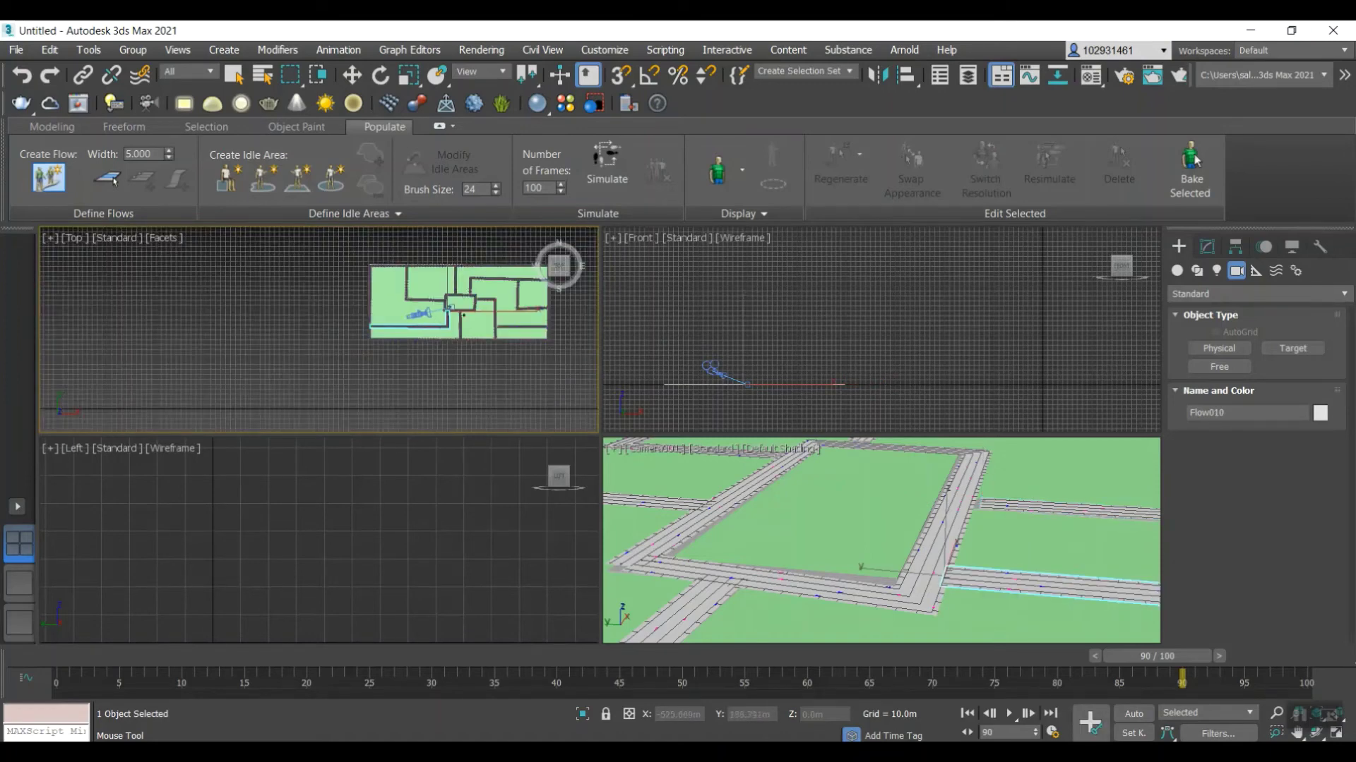
scroll(466, 304, up, 3)
click(297, 178)
scroll(480, 269, up, 3)
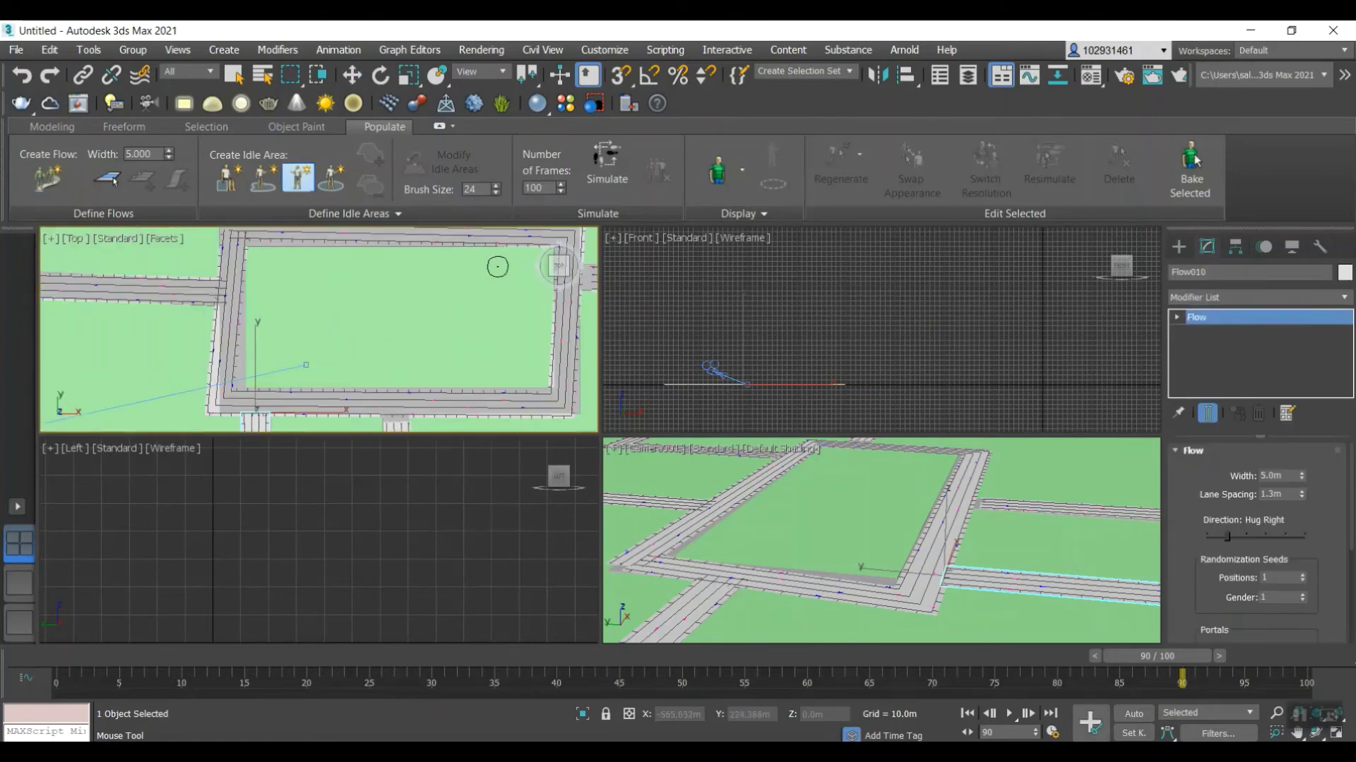
drag(525, 263, 262, 376)
- Draw a free-form idle area in the left-hand green field and adjust its Group 3s or Group 2s balance
click(262, 179)
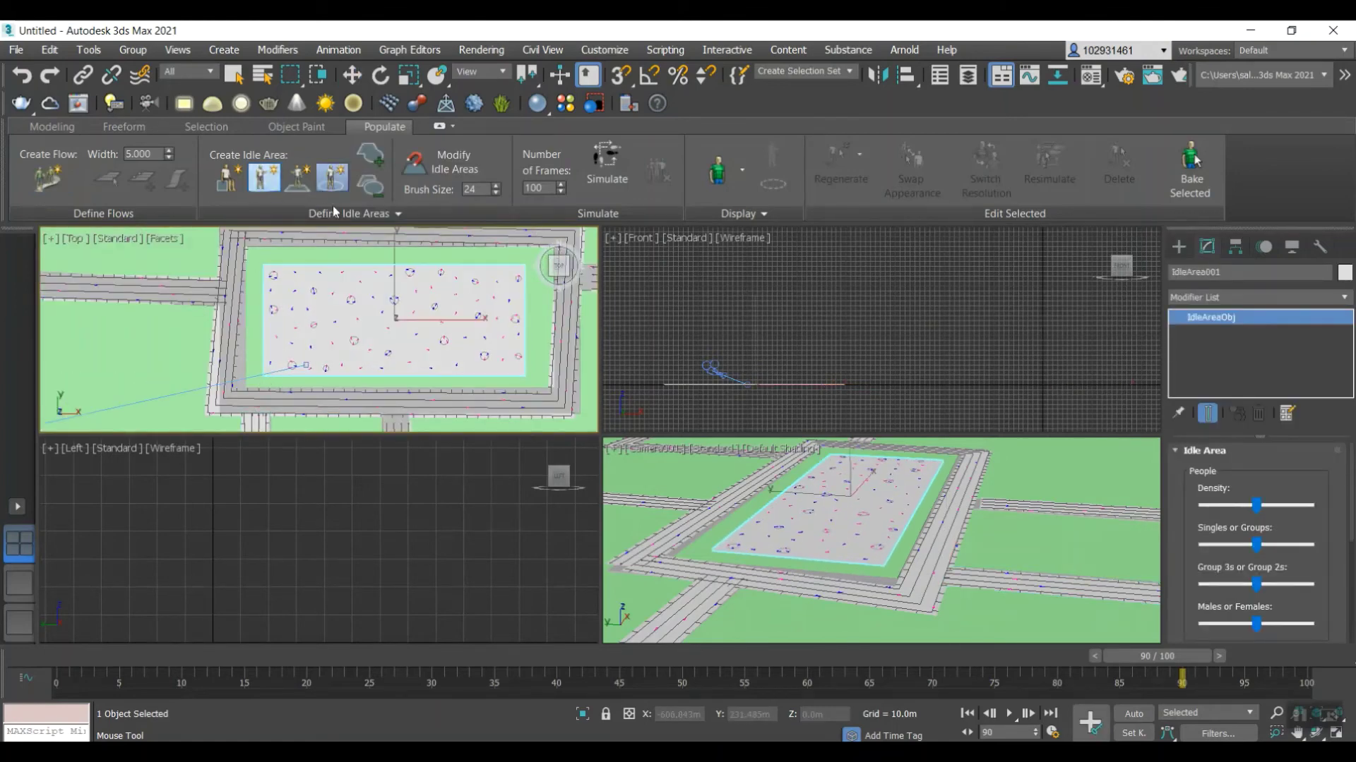
scroll(240, 275, down, 4)
scroll(219, 297, up, 5)
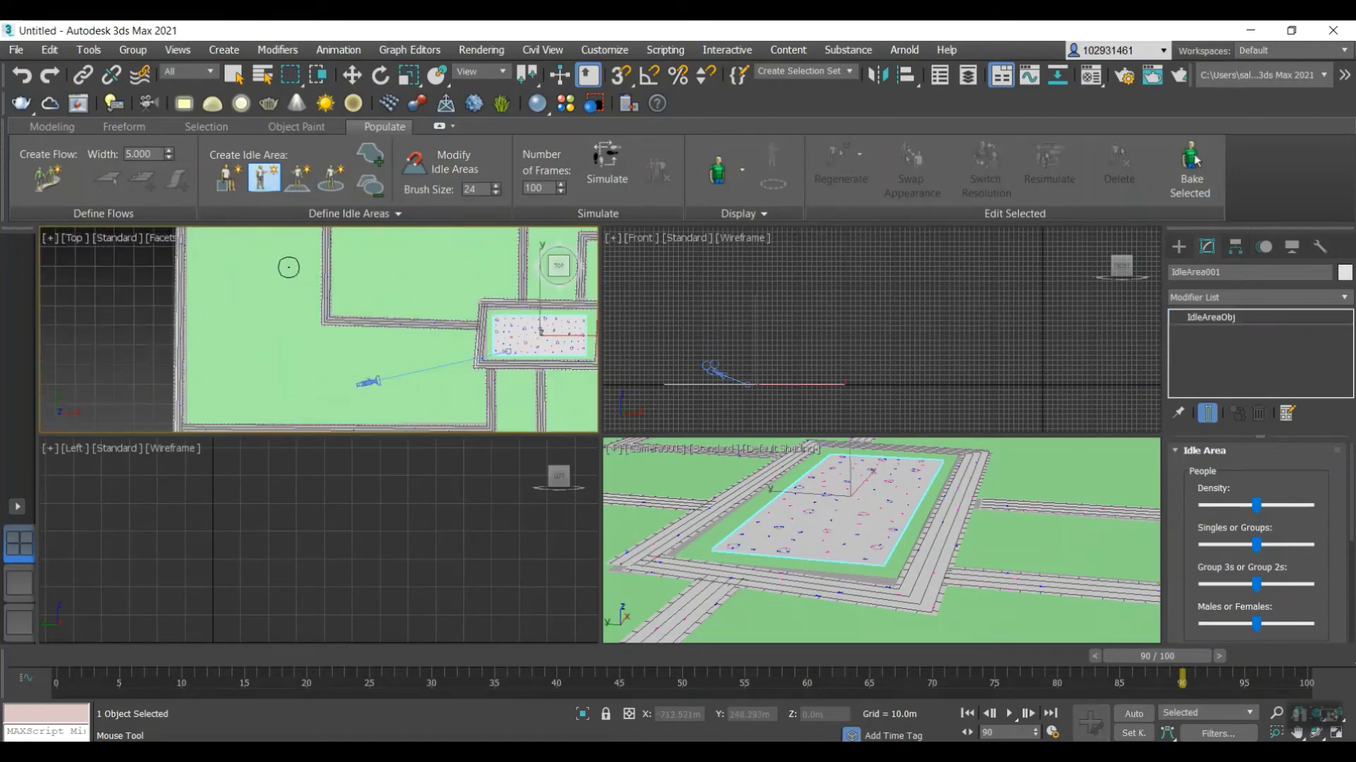
mouse_move(240, 290)
mouse_down()
mouse_move(212, 363)
mouse_move(282, 388)
mouse_move(286, 315)
mouse_up()
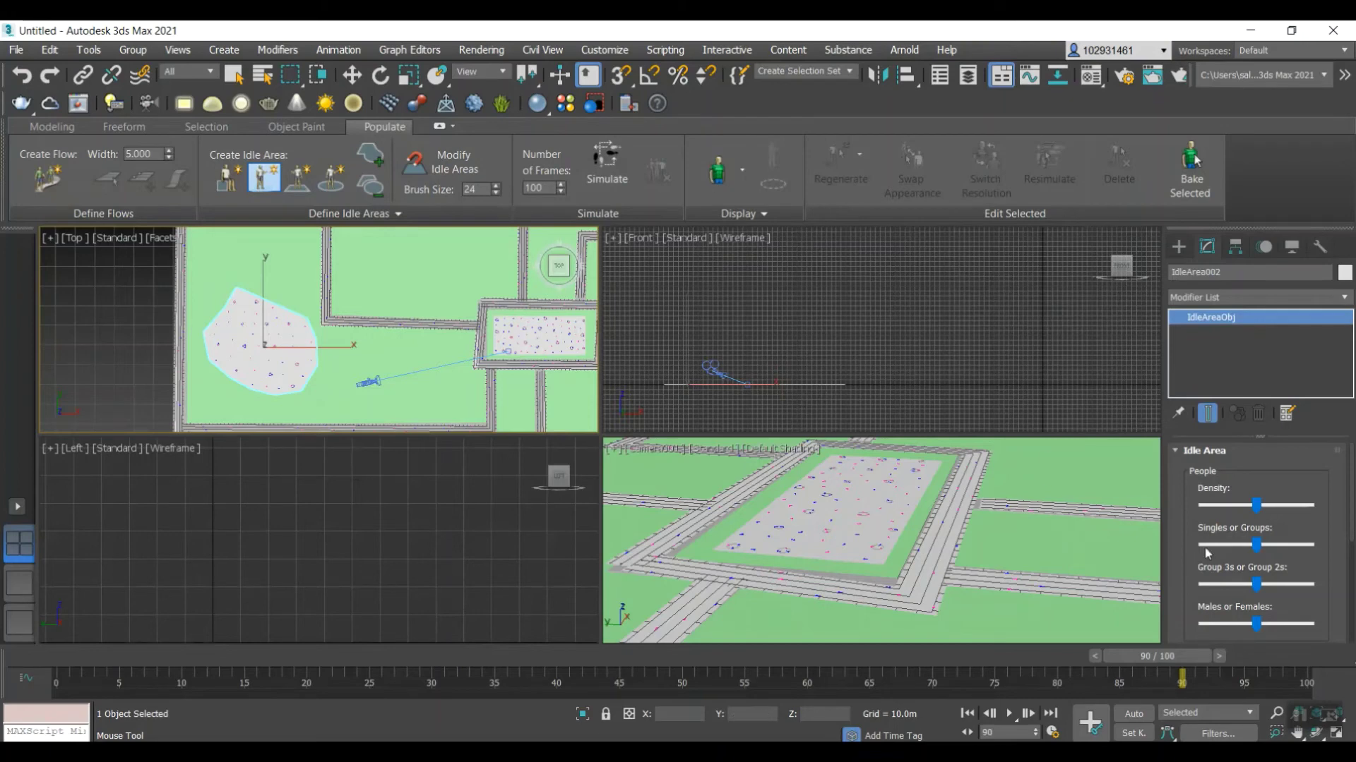
scroll(1266, 527, down, 3)
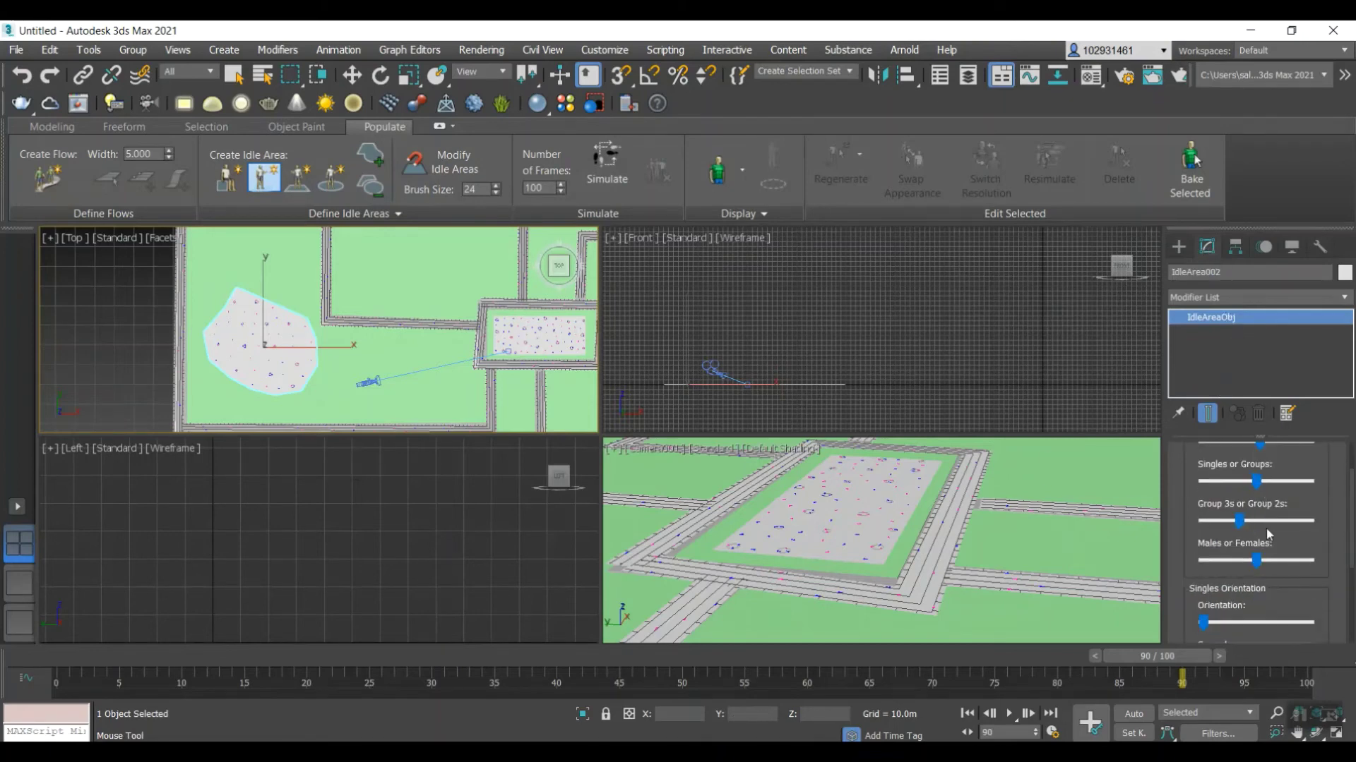
drag(1226, 519, 1255, 518)
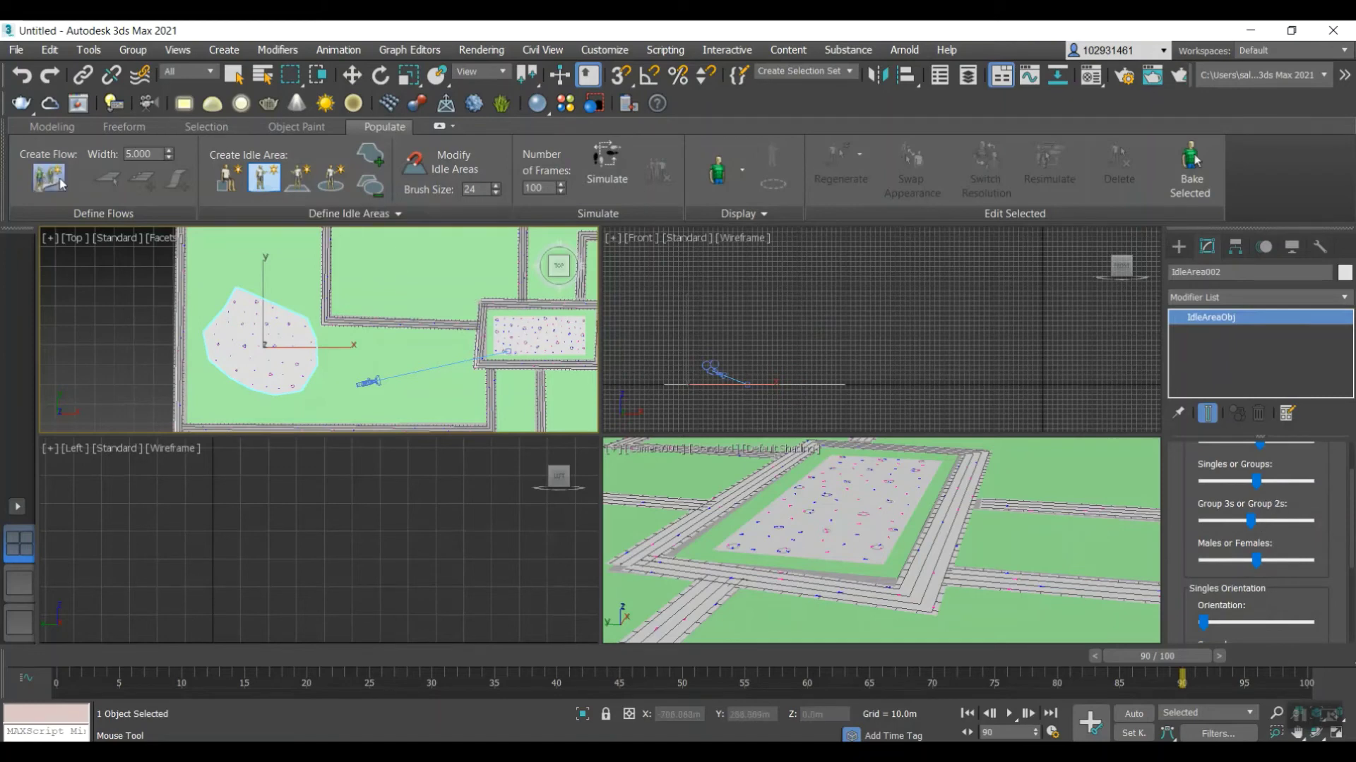
- Reduce the portal density and speed and set running to minimum for the L-shaped flow at the central rectangle's left side
click(351, 75)
click(403, 323)
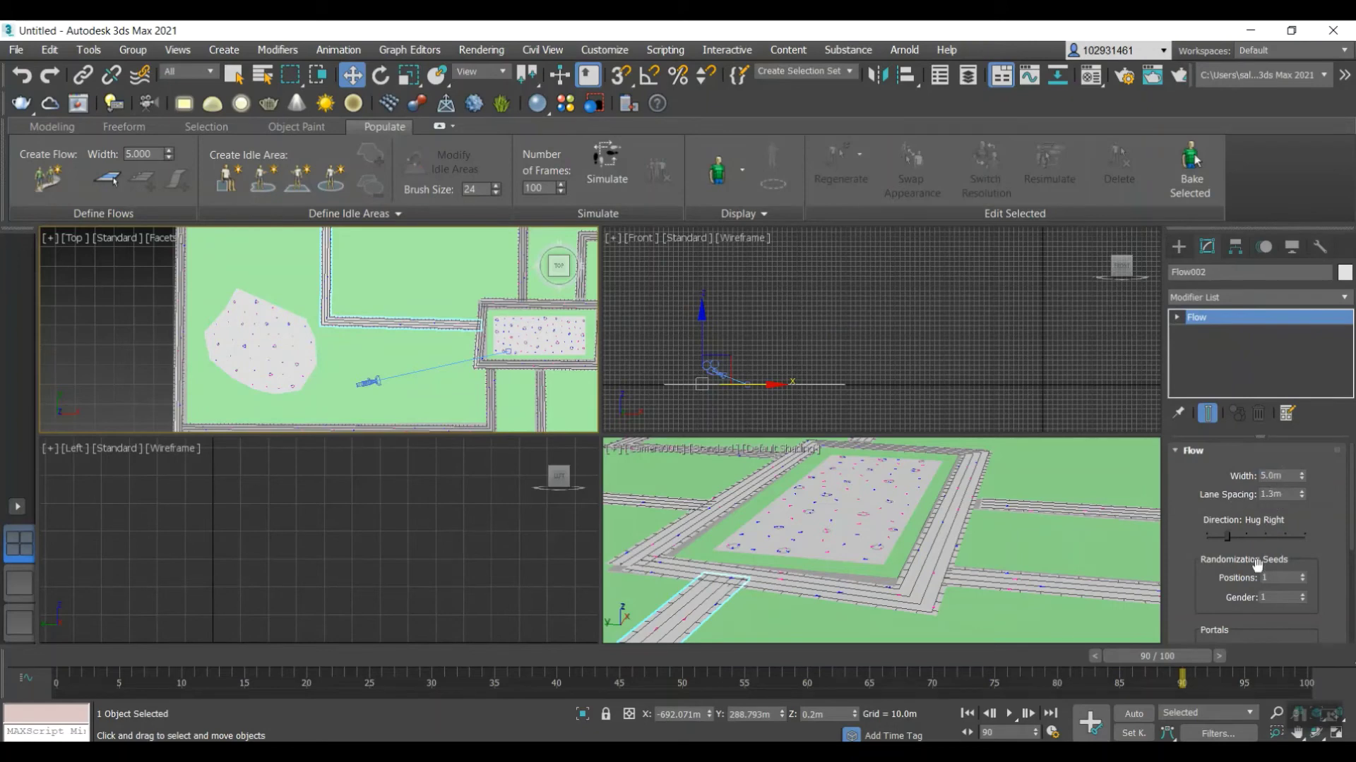
drag(1240, 559, 1241, 513)
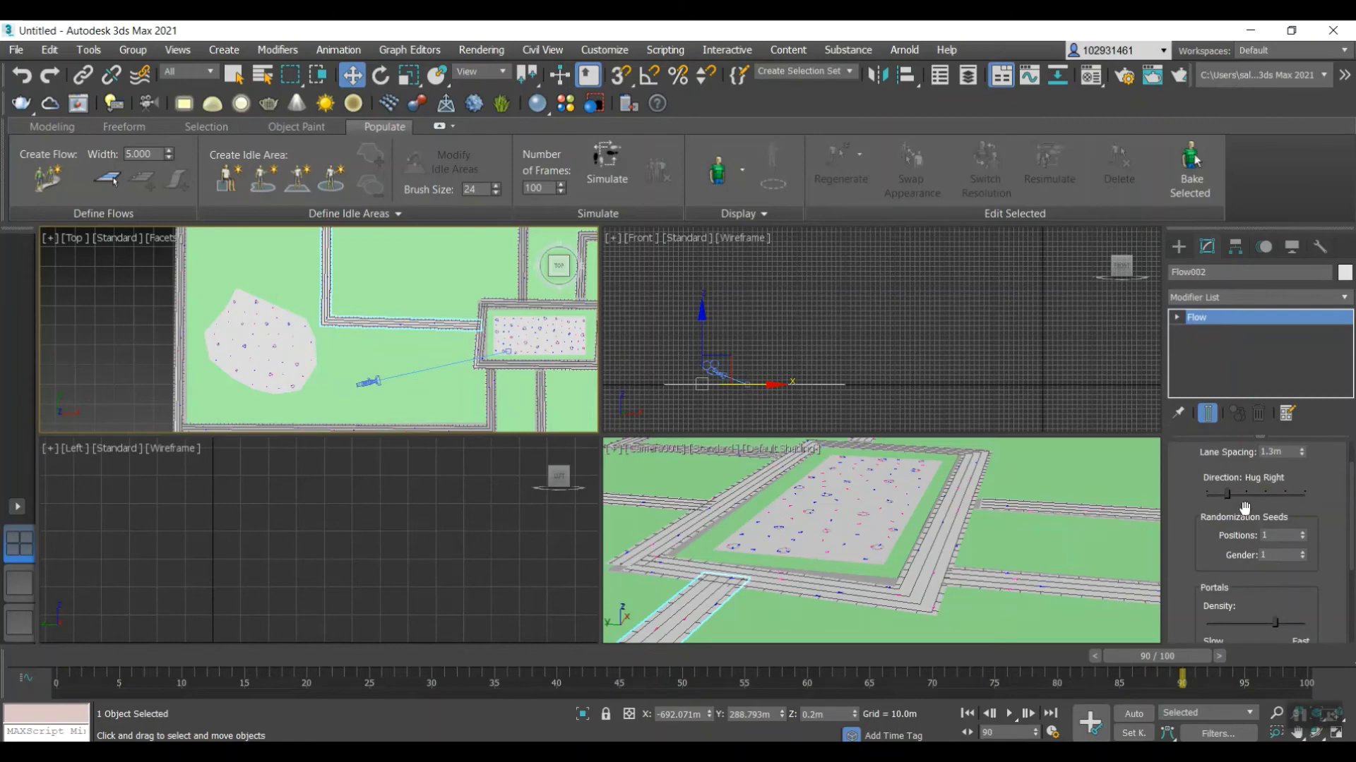
scroll(1280, 594, down, 2)
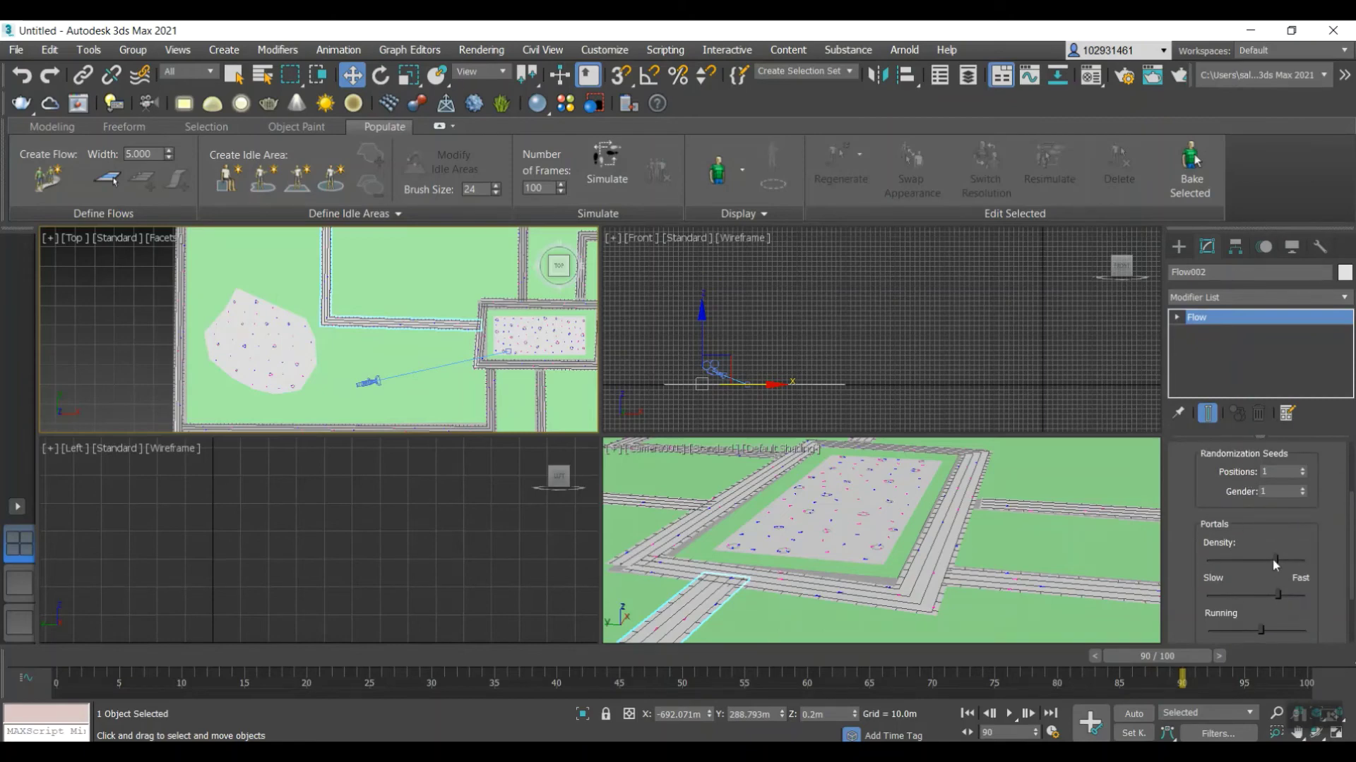
drag(1272, 559, 1248, 560)
click(1232, 320)
scroll(993, 353, down, 5)
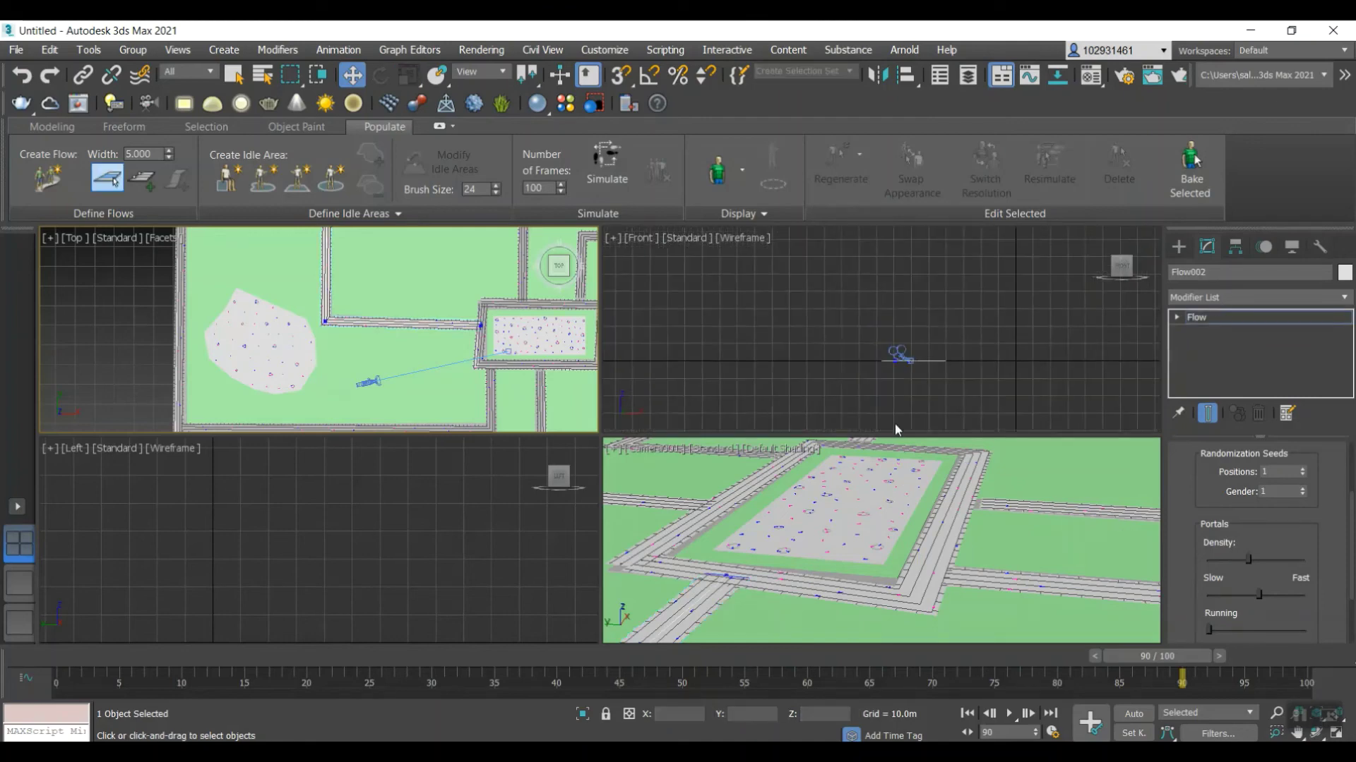
scroll(918, 381, up, 4)
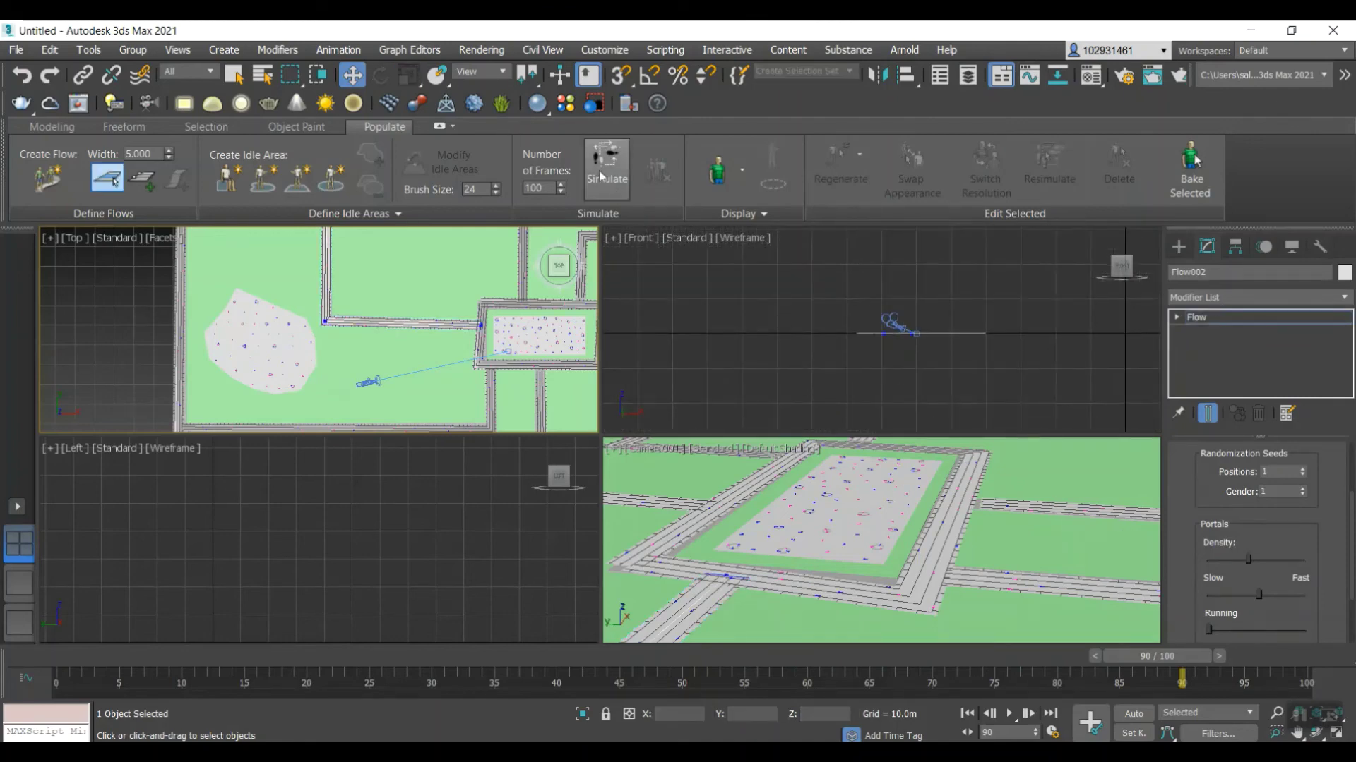
- Maximize the camera view and simulate the crowd for 100 frames
click(683, 489)
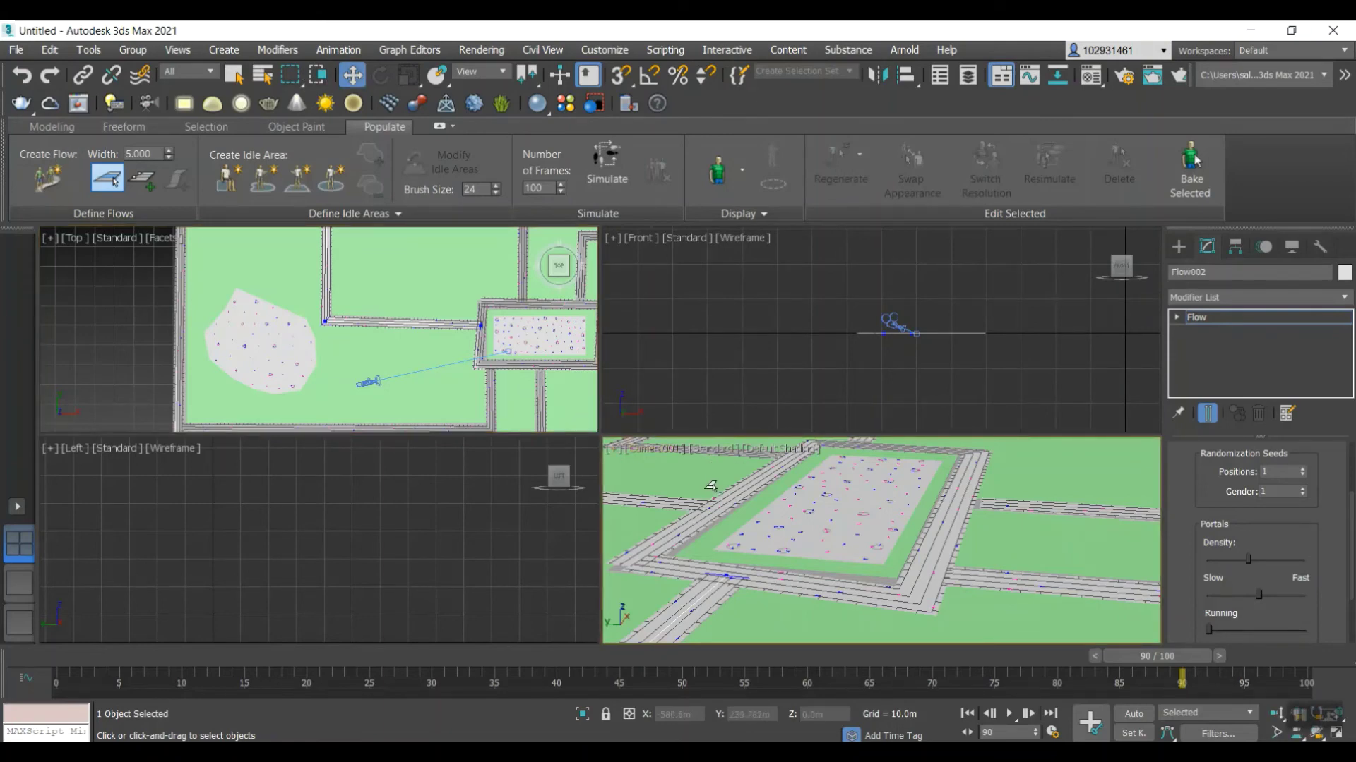
key(alt+w)
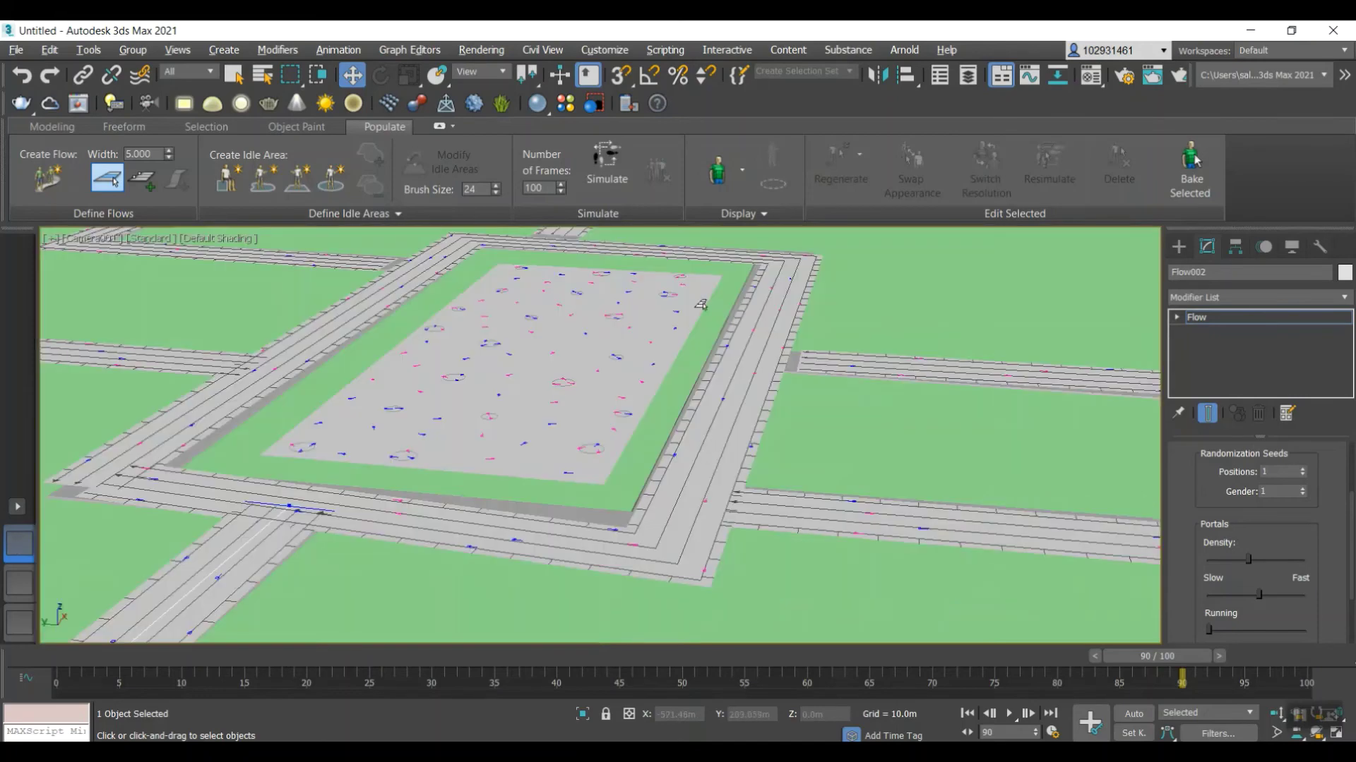
click(607, 159)
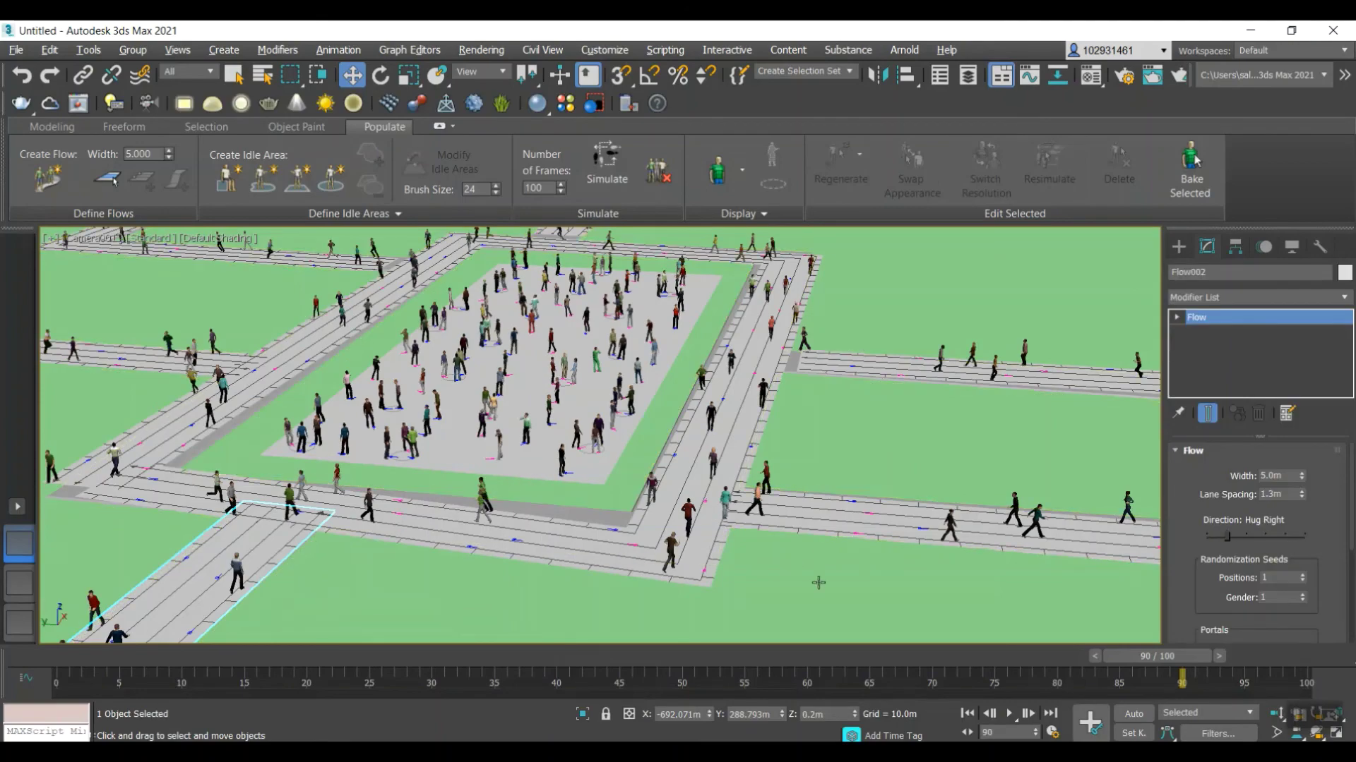
- Go back to frame 0, play the populated camera animation in the camera view, and stop it near frame 80
click(1094, 656)
drag(690, 720, 21, 673)
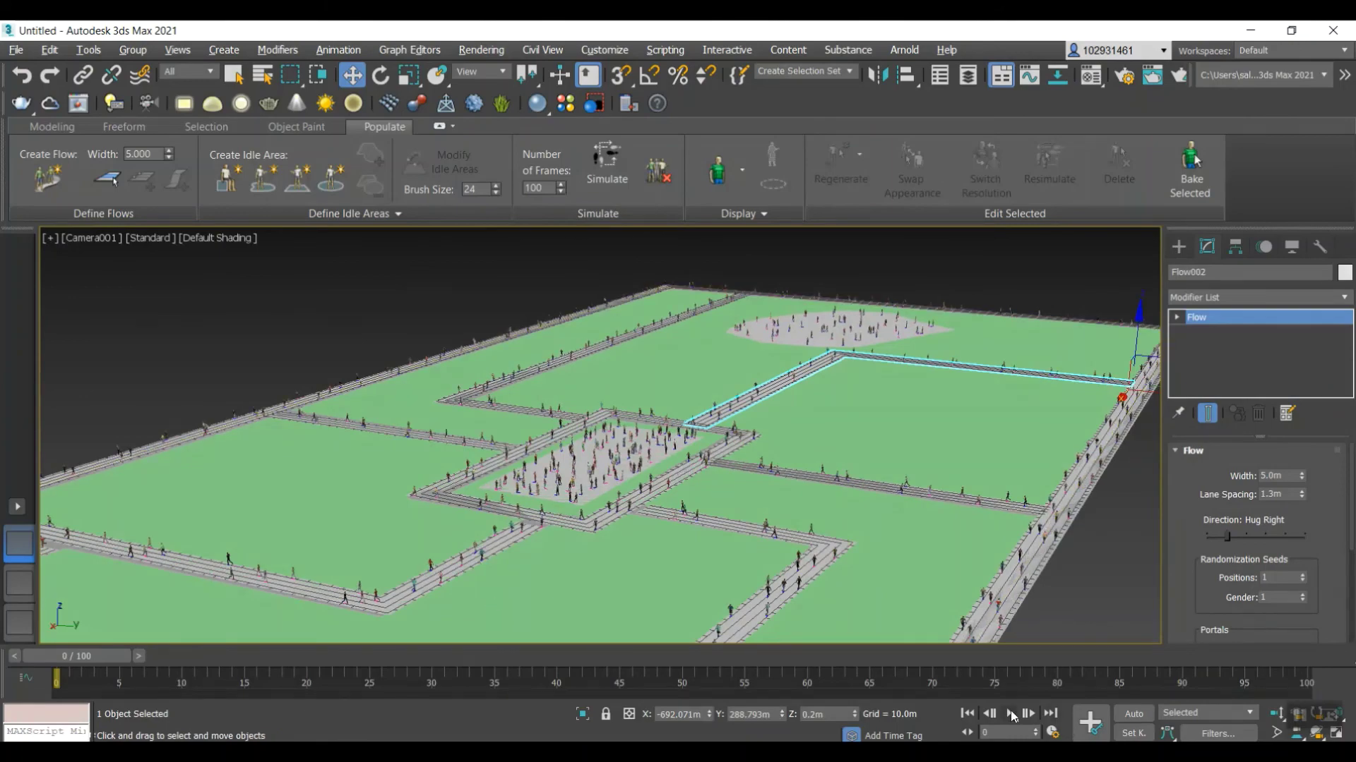
click(1011, 713)
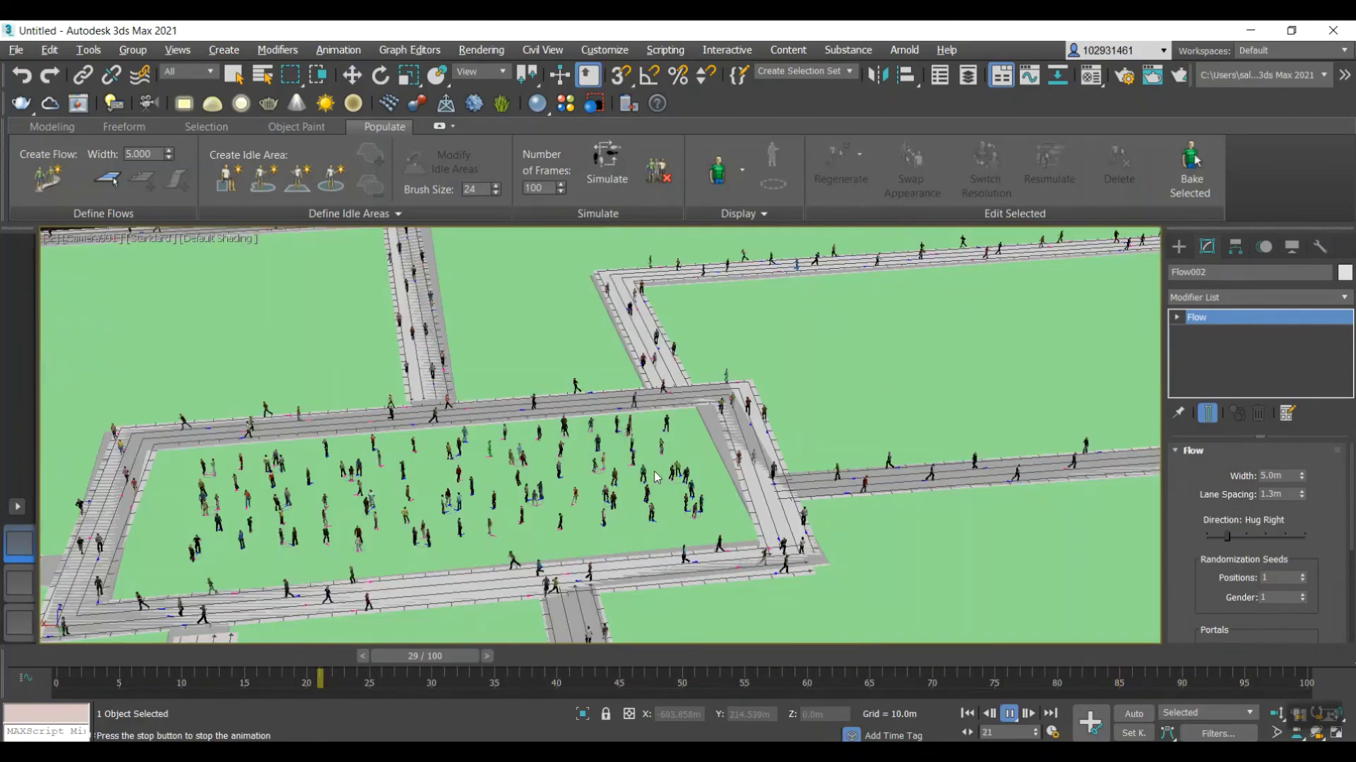
key(w)
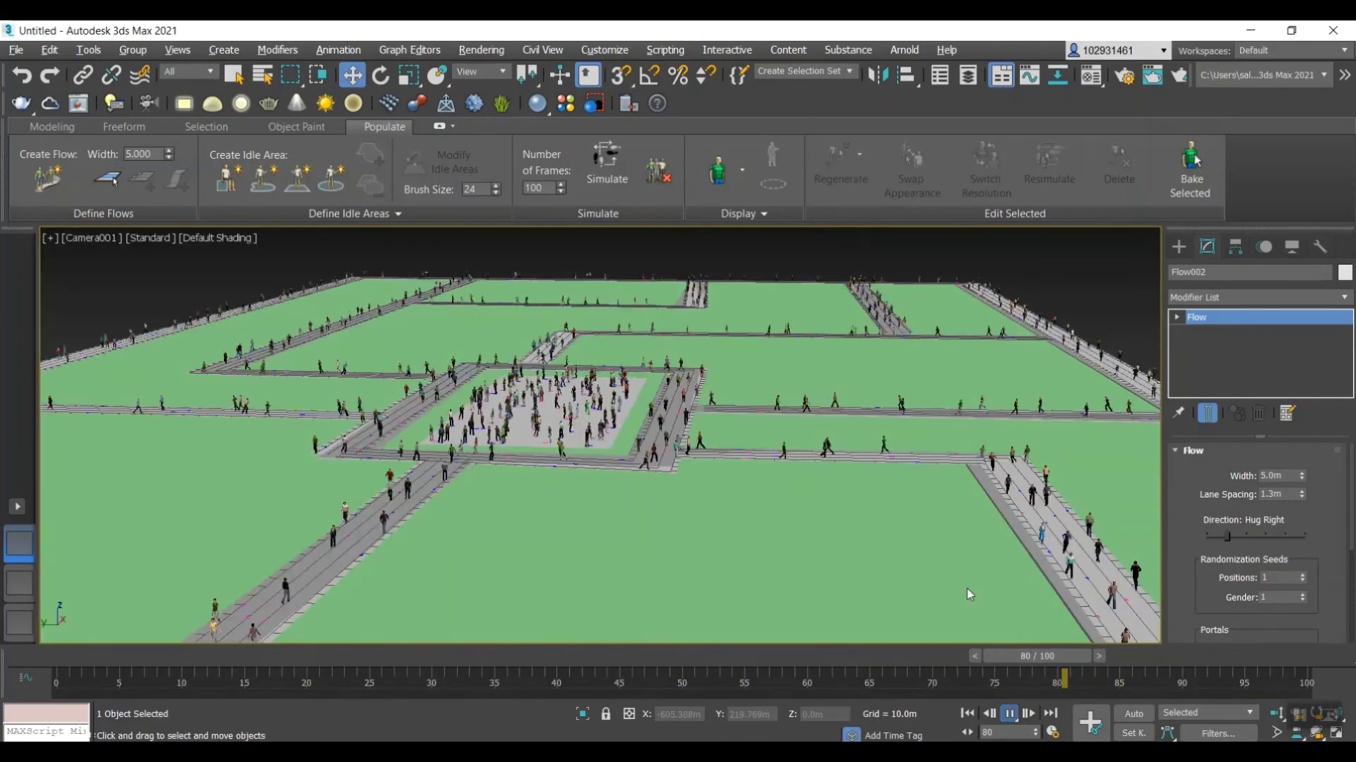
key(slash)
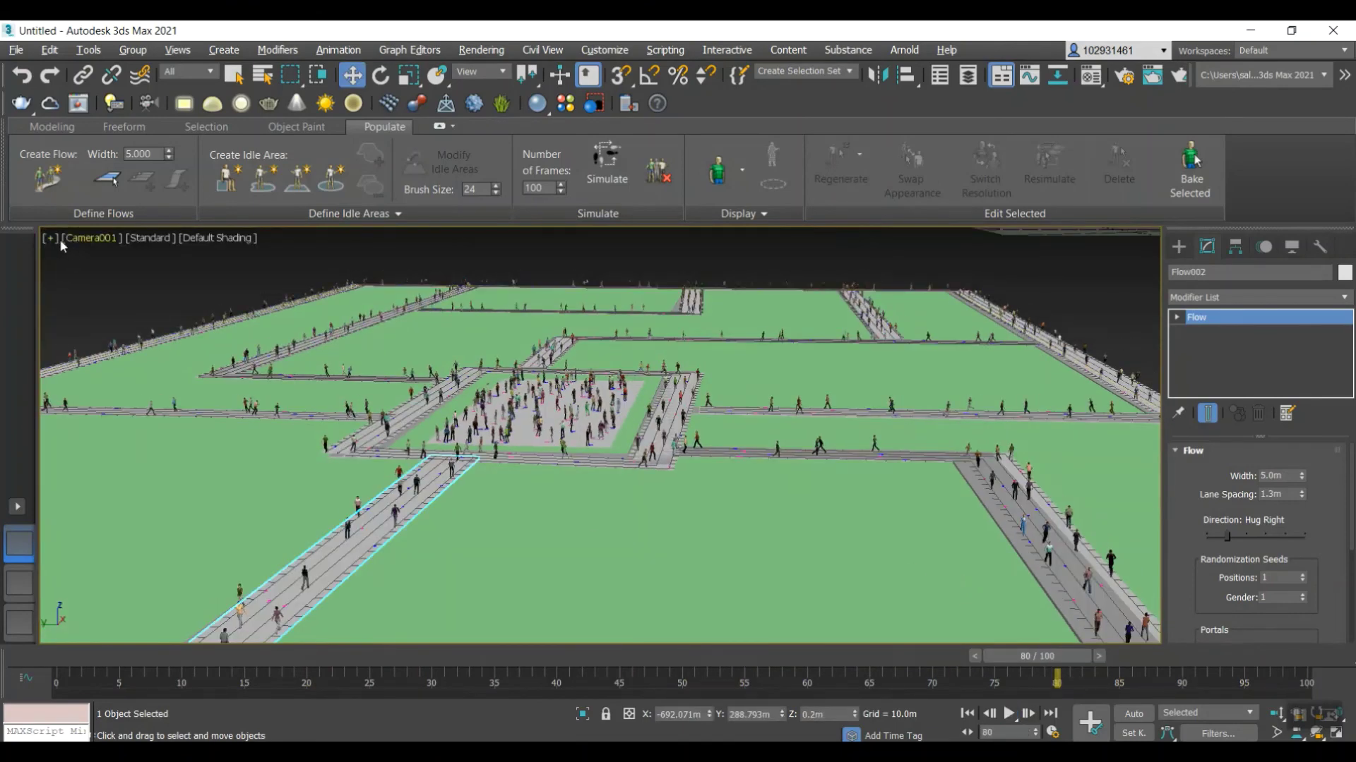
- Open the camera's curves and move its Z Position keys from frame 40 to 35, slightly lower, and from frame 55 to 56 at about 110
key(alt+w)
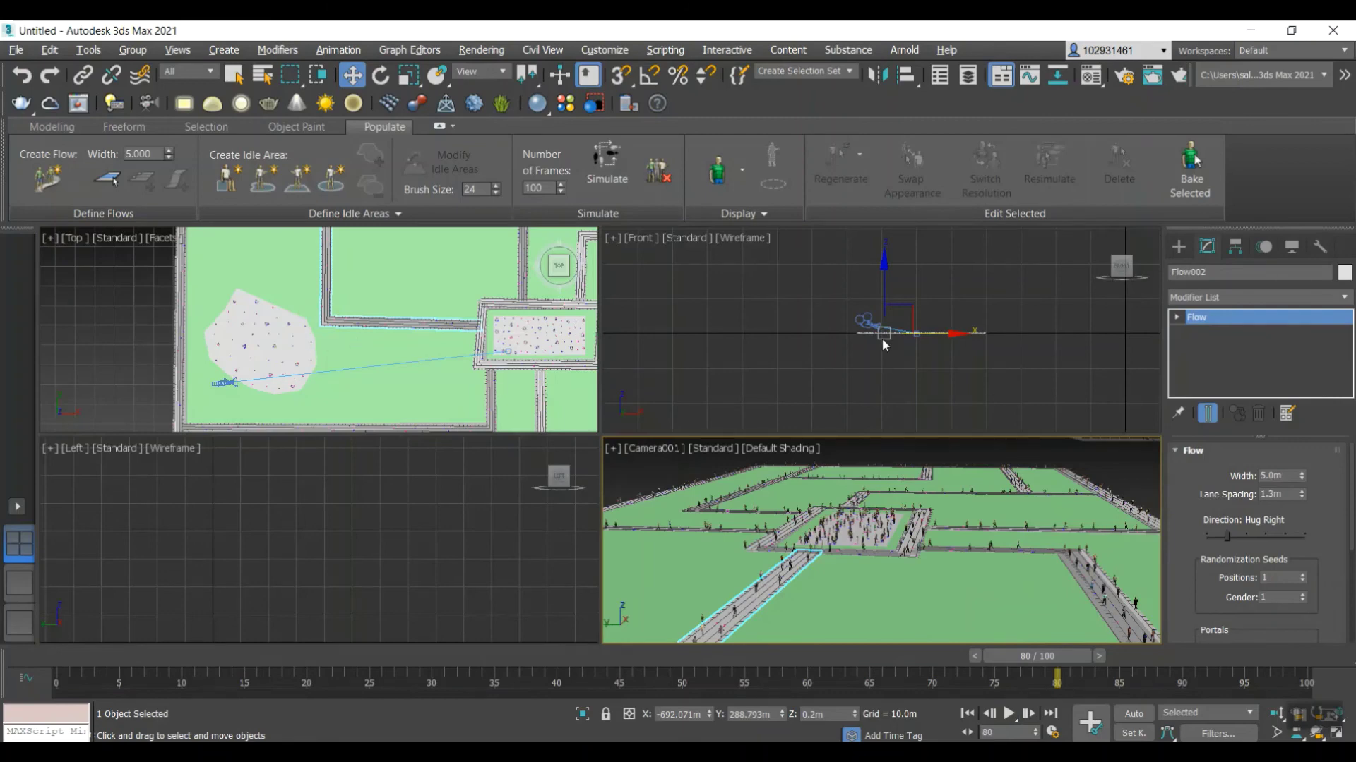
click(855, 329)
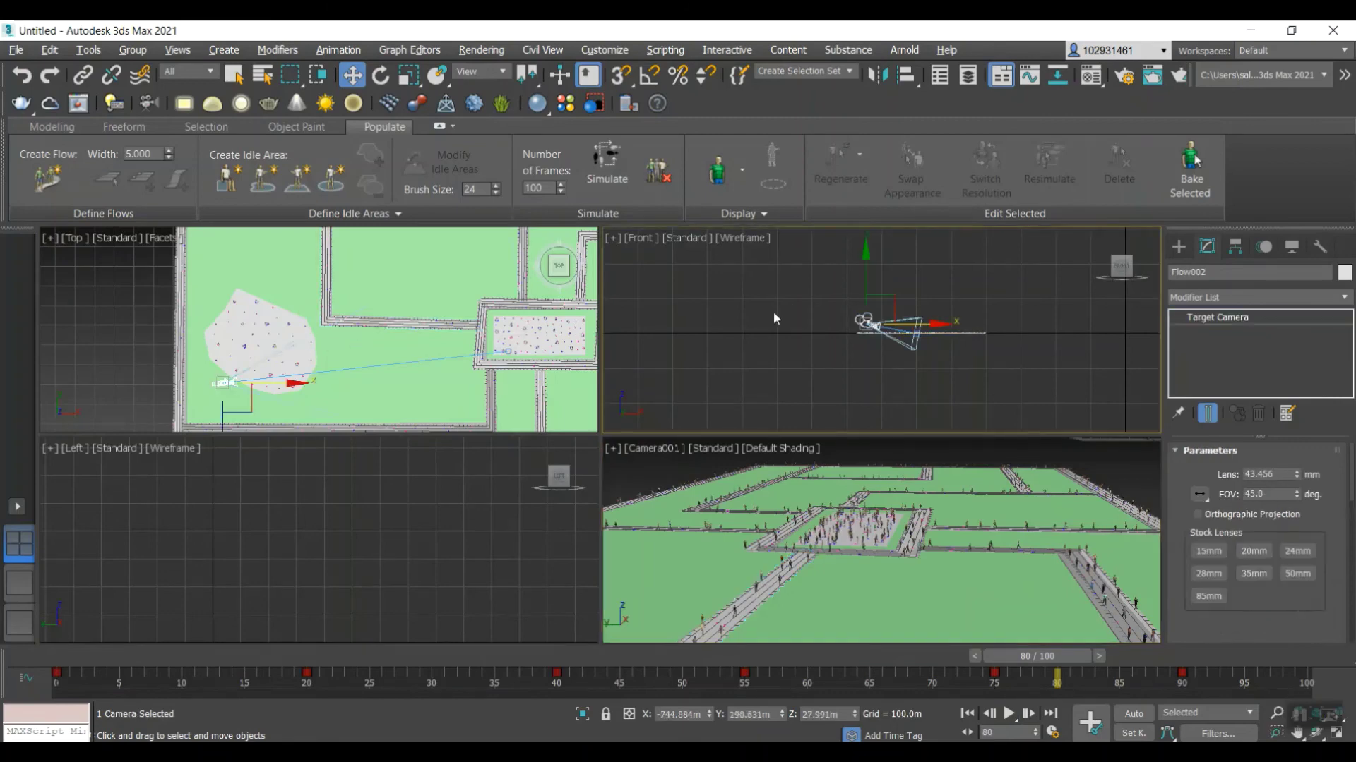
right_click(773, 311)
click(834, 459)
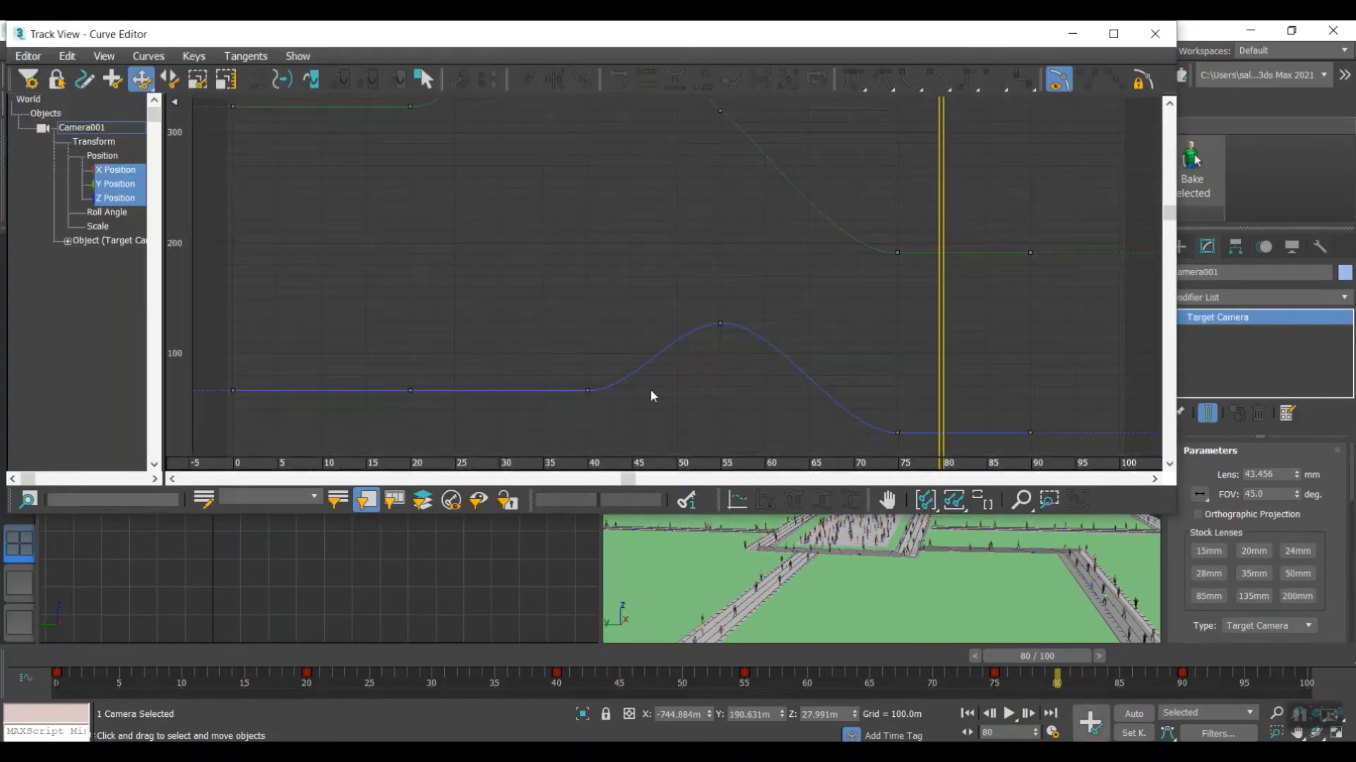
drag(587, 390, 542, 400)
drag(720, 324, 729, 343)
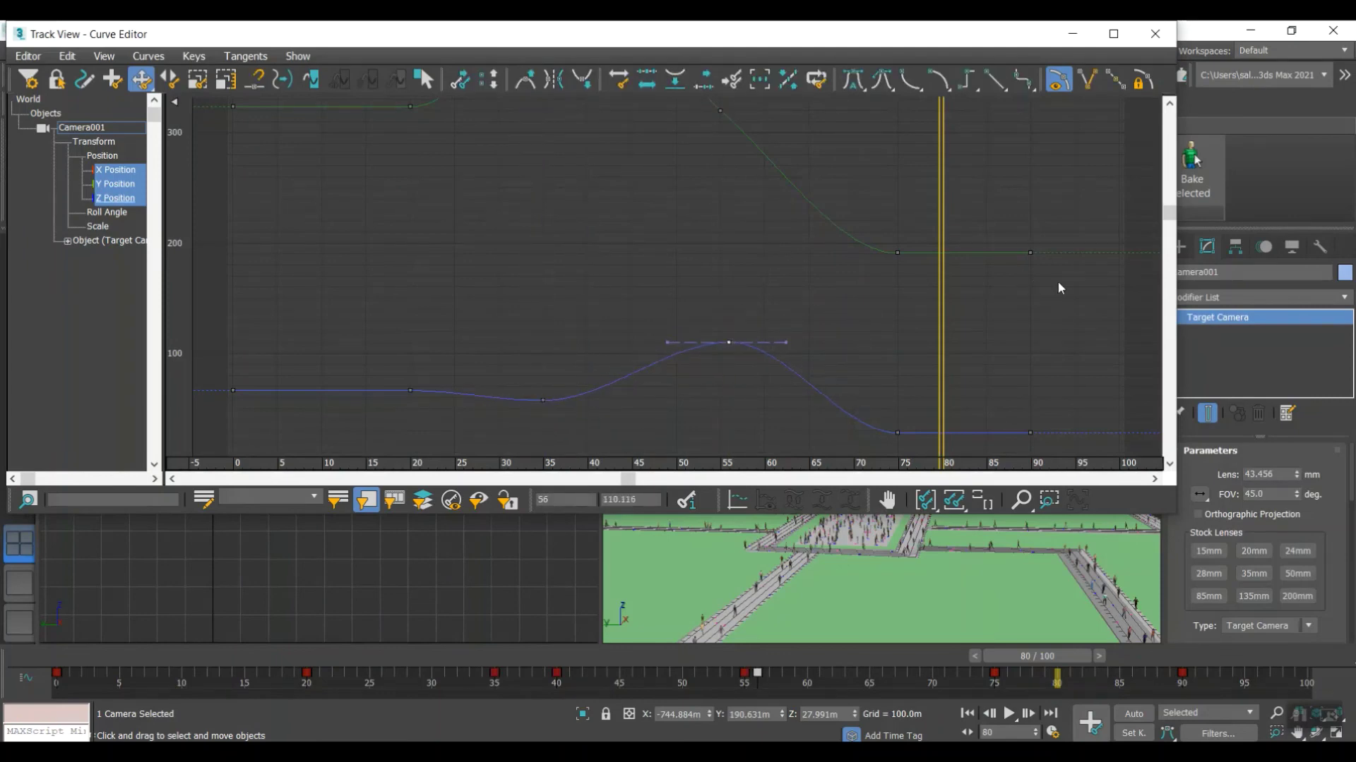
- Flatten the camera's Y Position peak by moving its frame-40 key to frame 37 at a value of about 345
drag(1164, 216, 1156, 171)
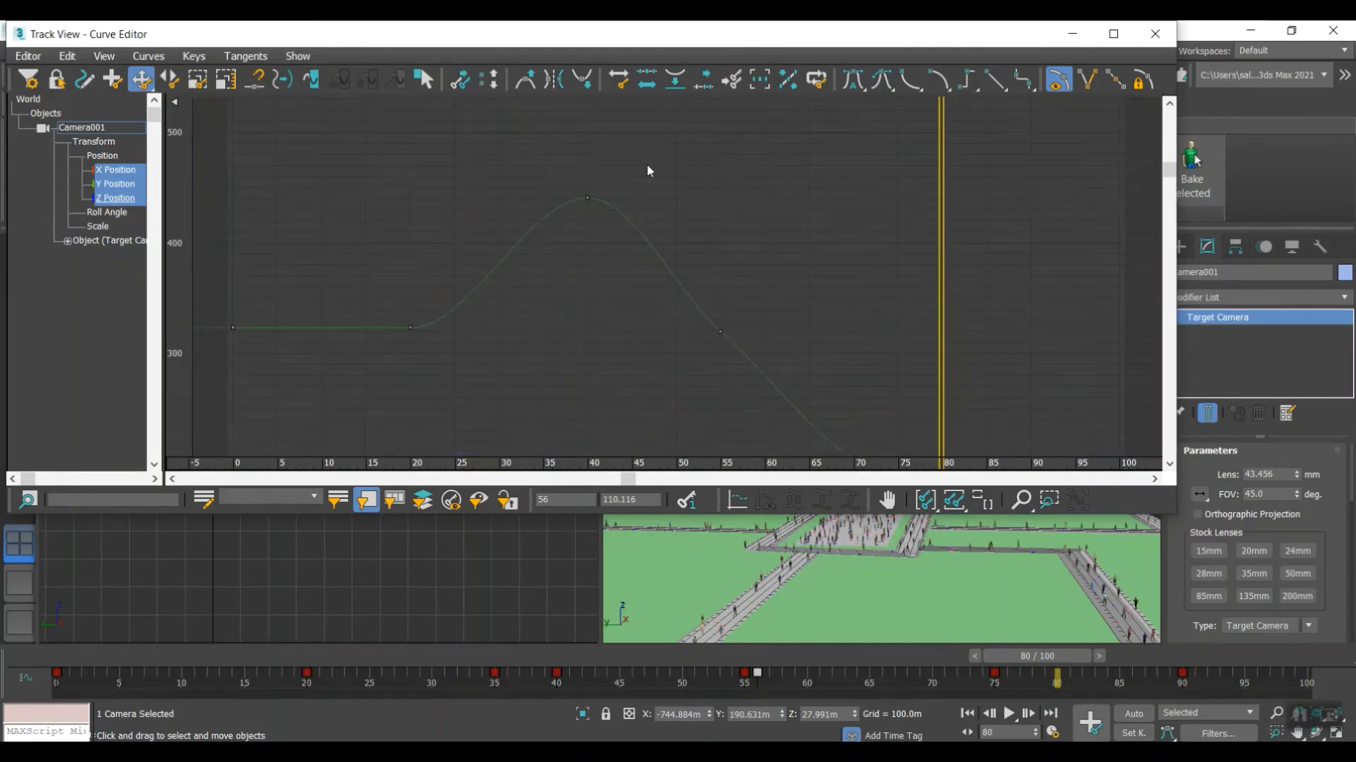
click(588, 199)
drag(589, 198, 560, 303)
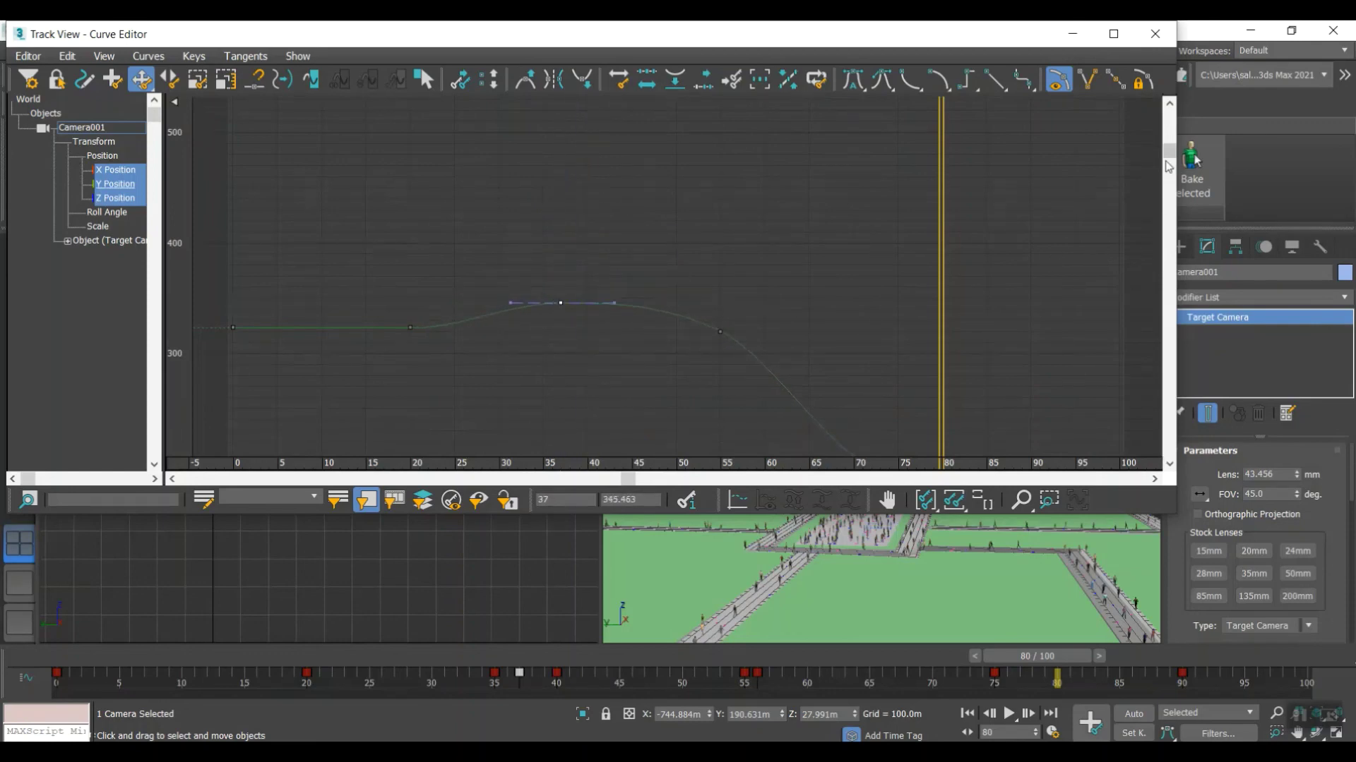
- Move the Z Position keys at frames 20 and 35 to frames 13 and 28, and raise the frame-75 Z and Y keys, Y to about 212
drag(1168, 151, 1156, 223)
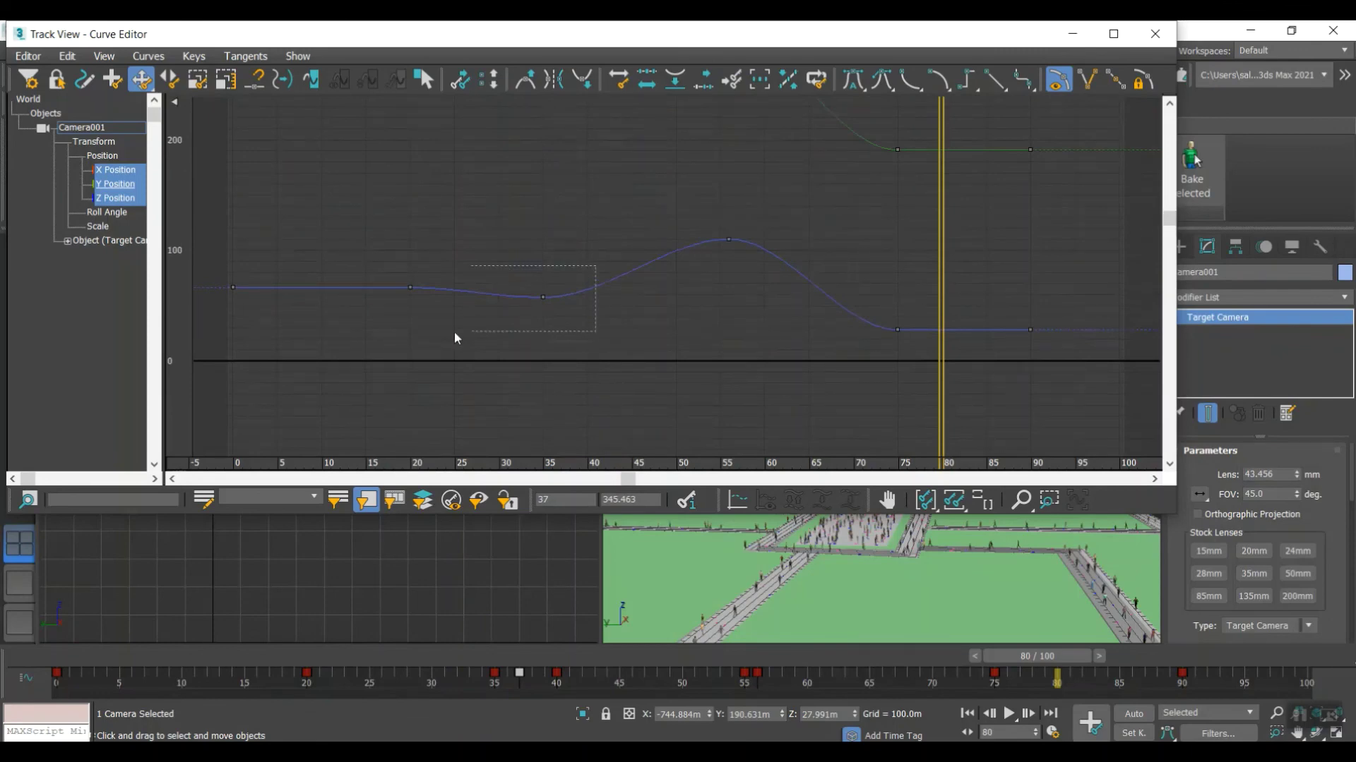
drag(455, 332, 395, 315)
drag(542, 298, 481, 285)
drag(888, 352, 896, 301)
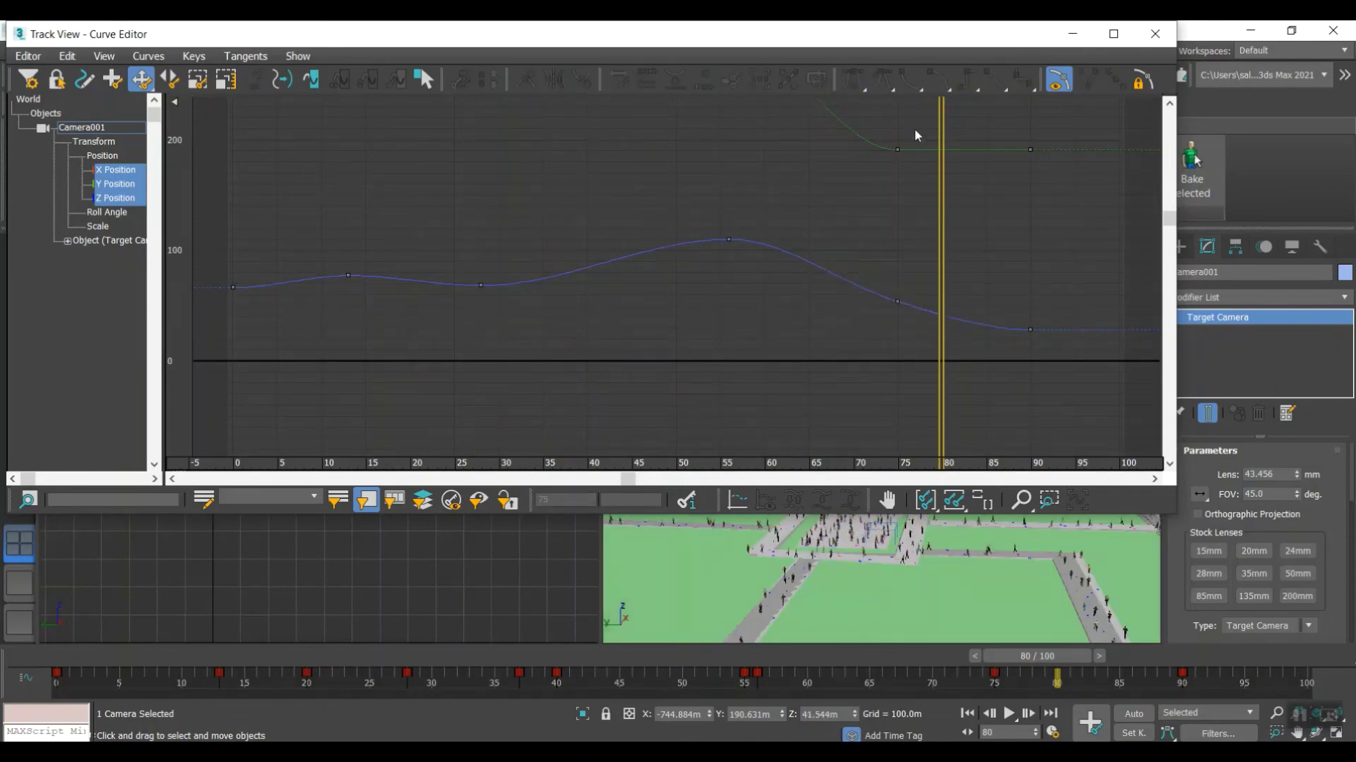
drag(897, 149, 897, 125)
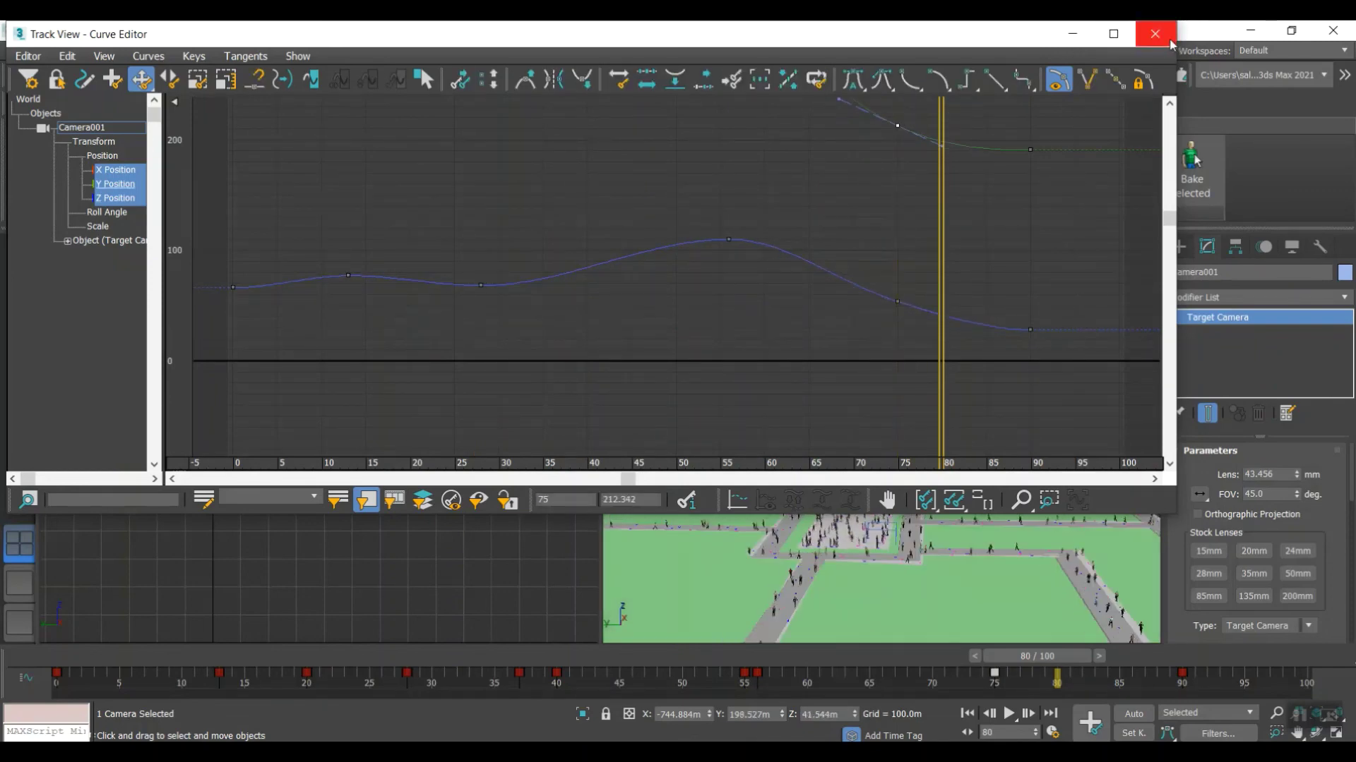
click(1155, 34)
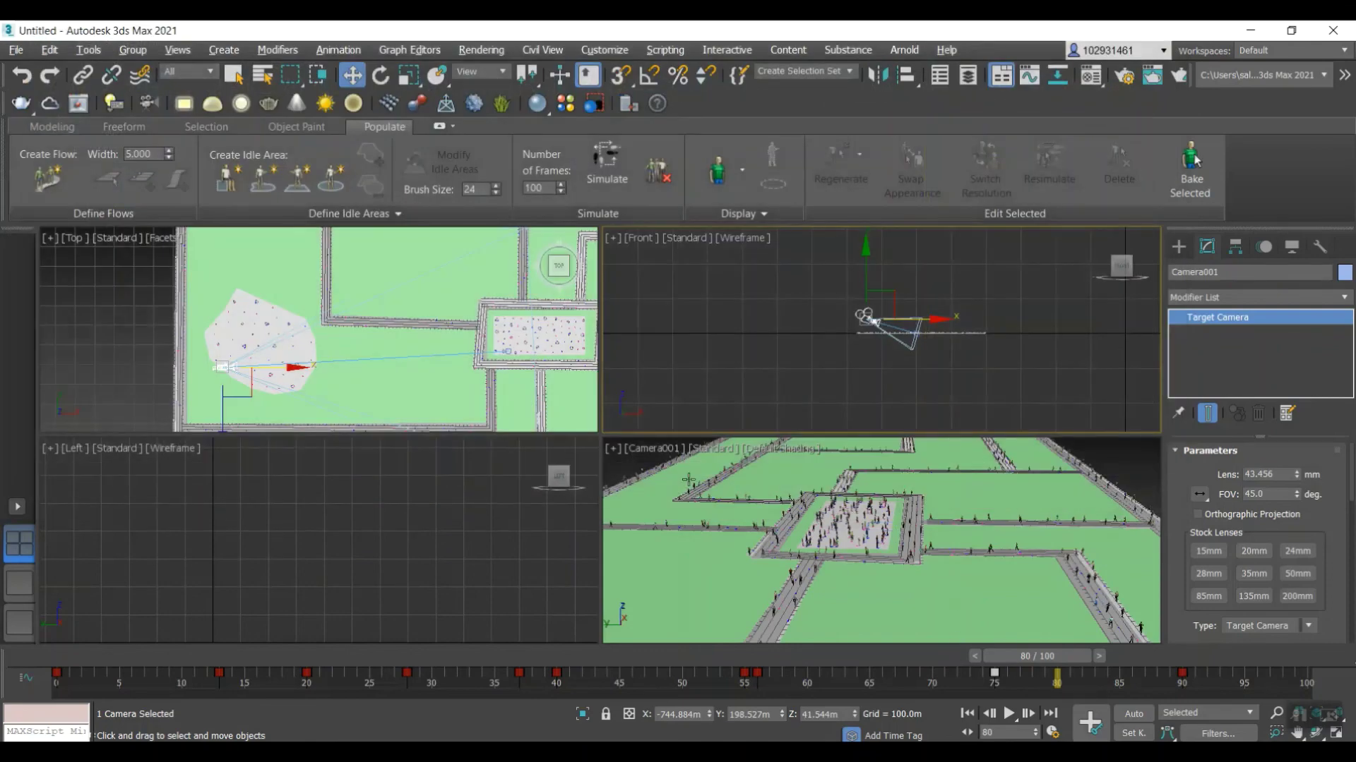
- Maximize the camera view and replay the smoothed camera animation from near the start of the timeline
click(620, 480)
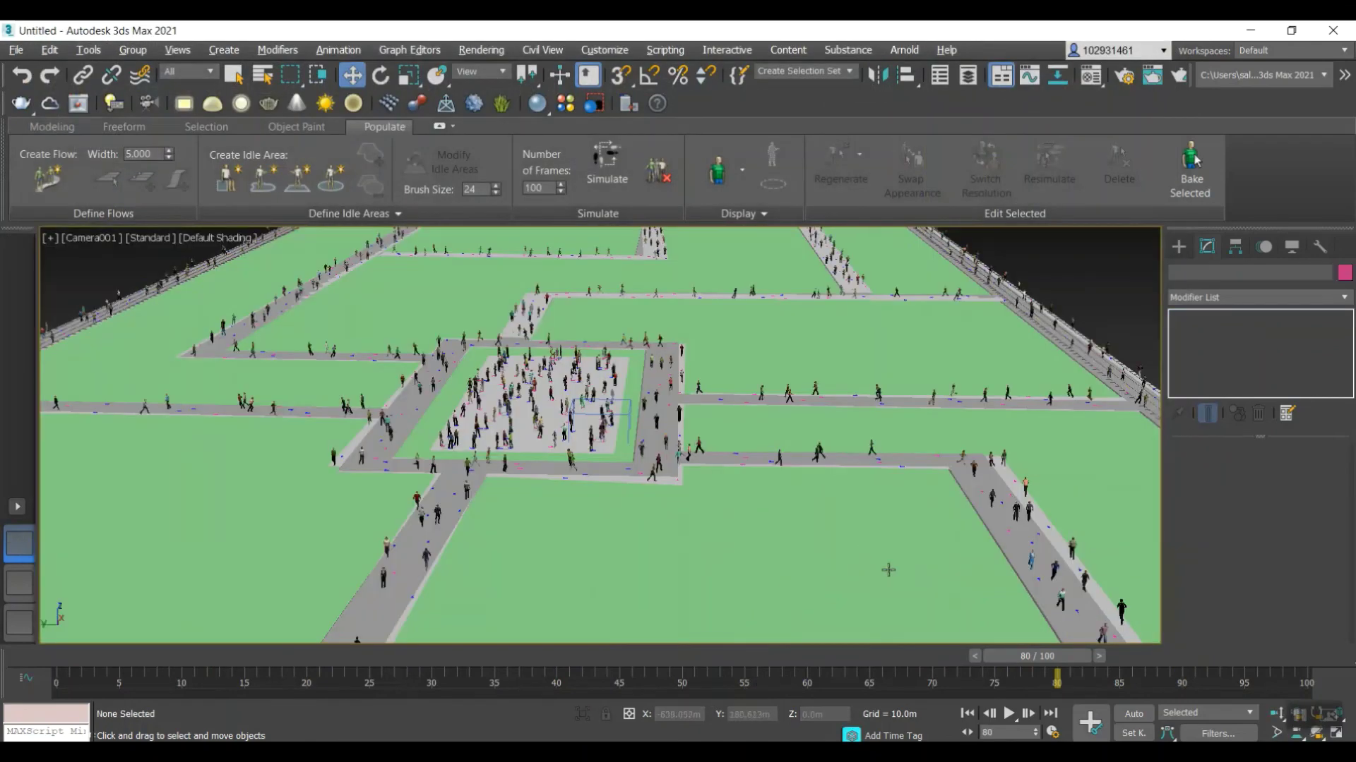
key(alt+w)
drag(1036, 656, 70, 656)
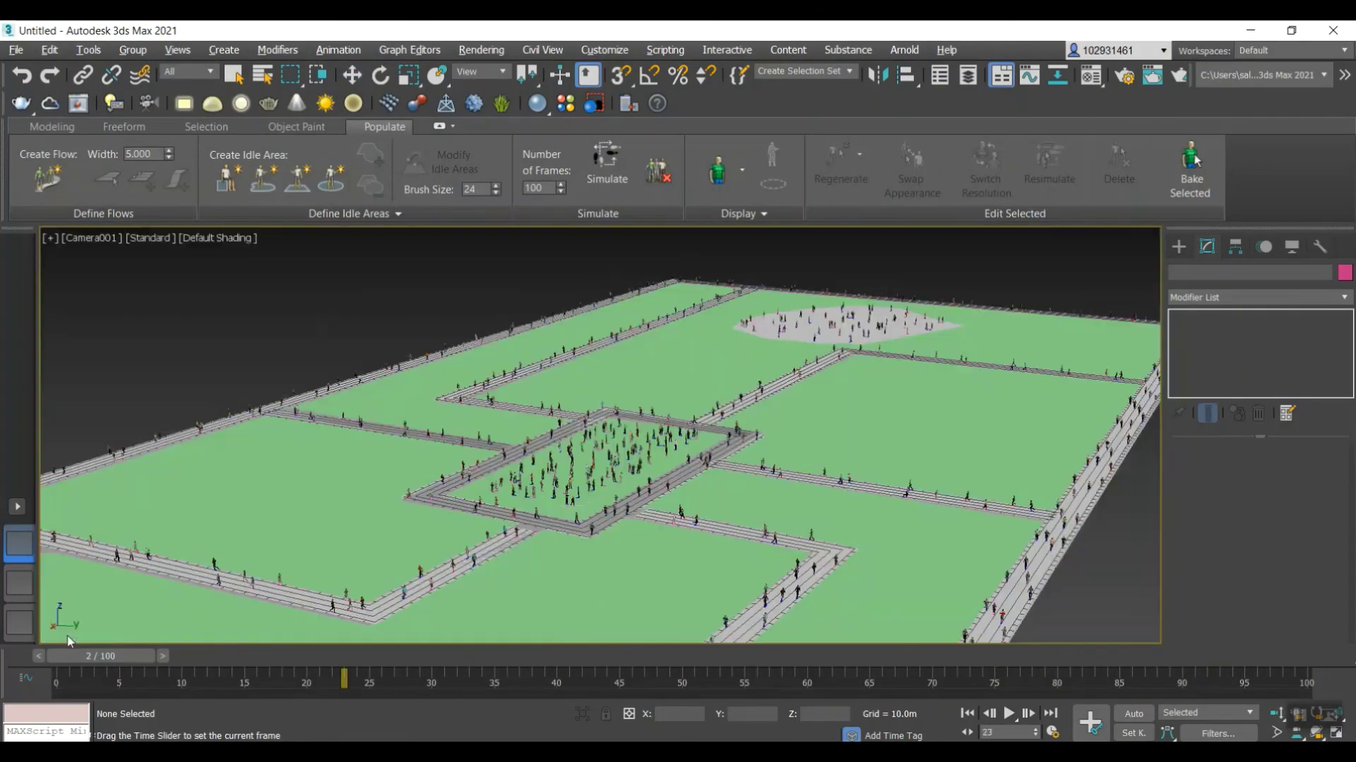
click(1008, 717)
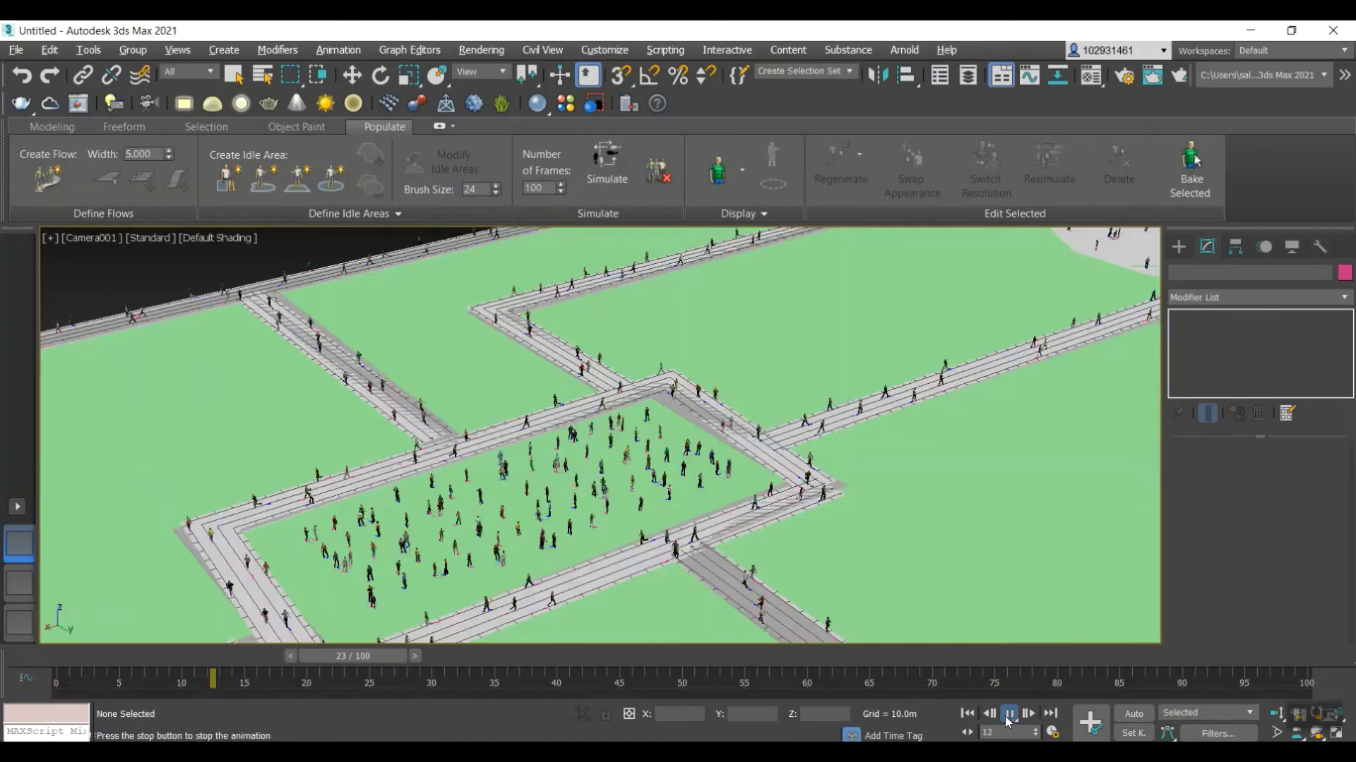